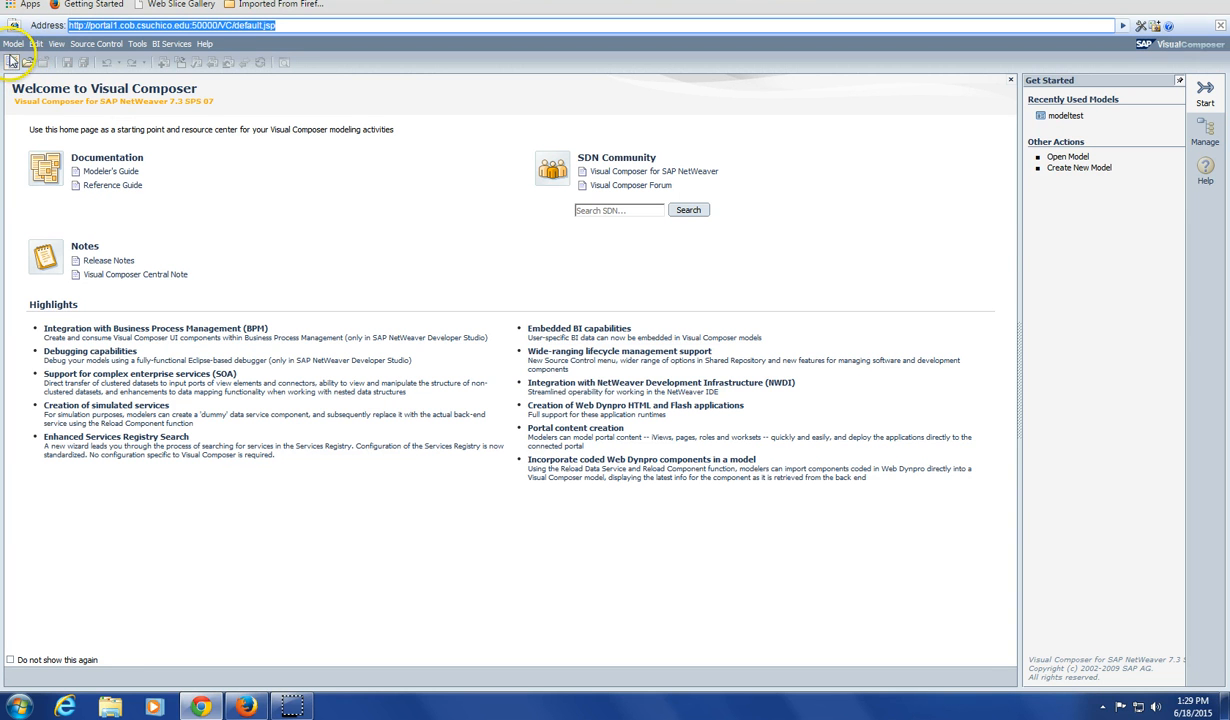
Step: Request a new model and permanently allow the site's blocked pop-ups
click(13, 45)
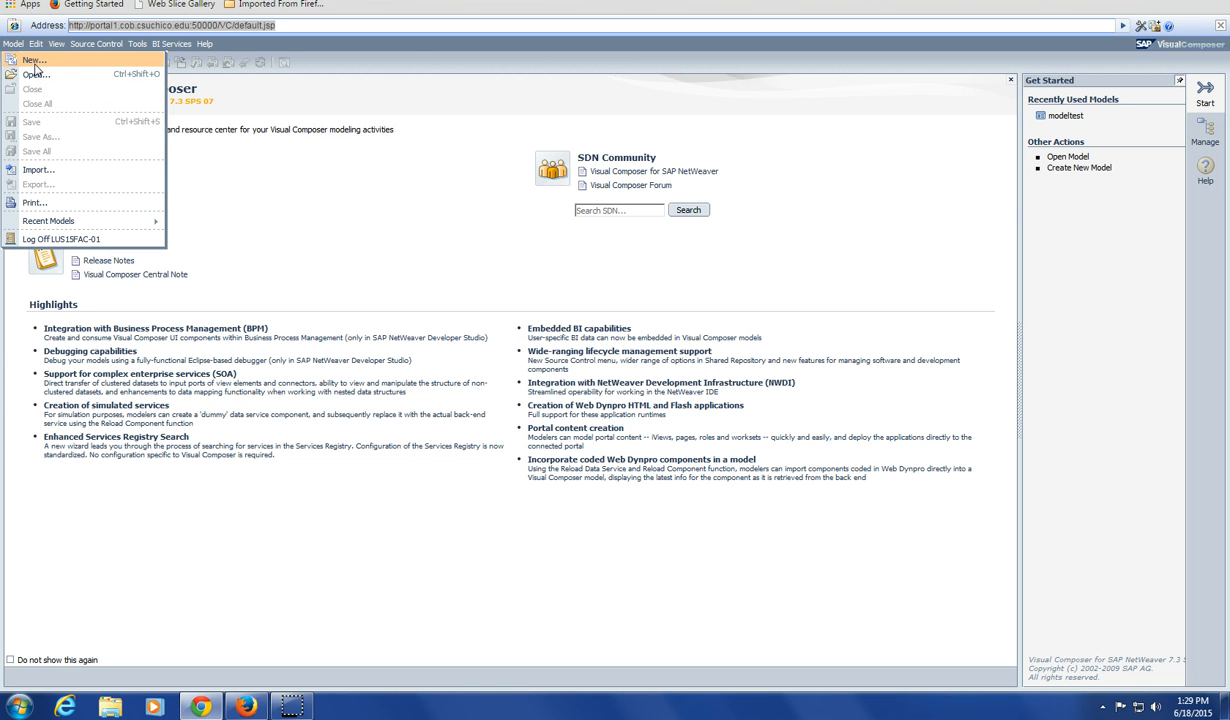
click(35, 62)
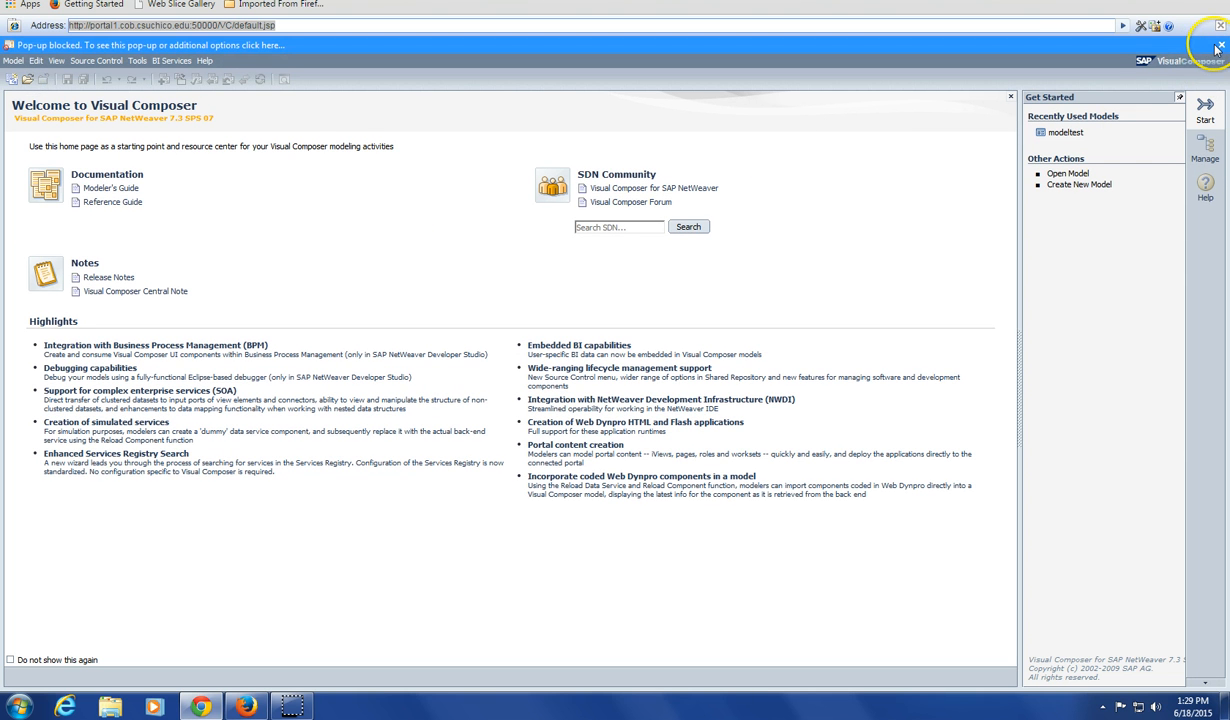
click(262, 46)
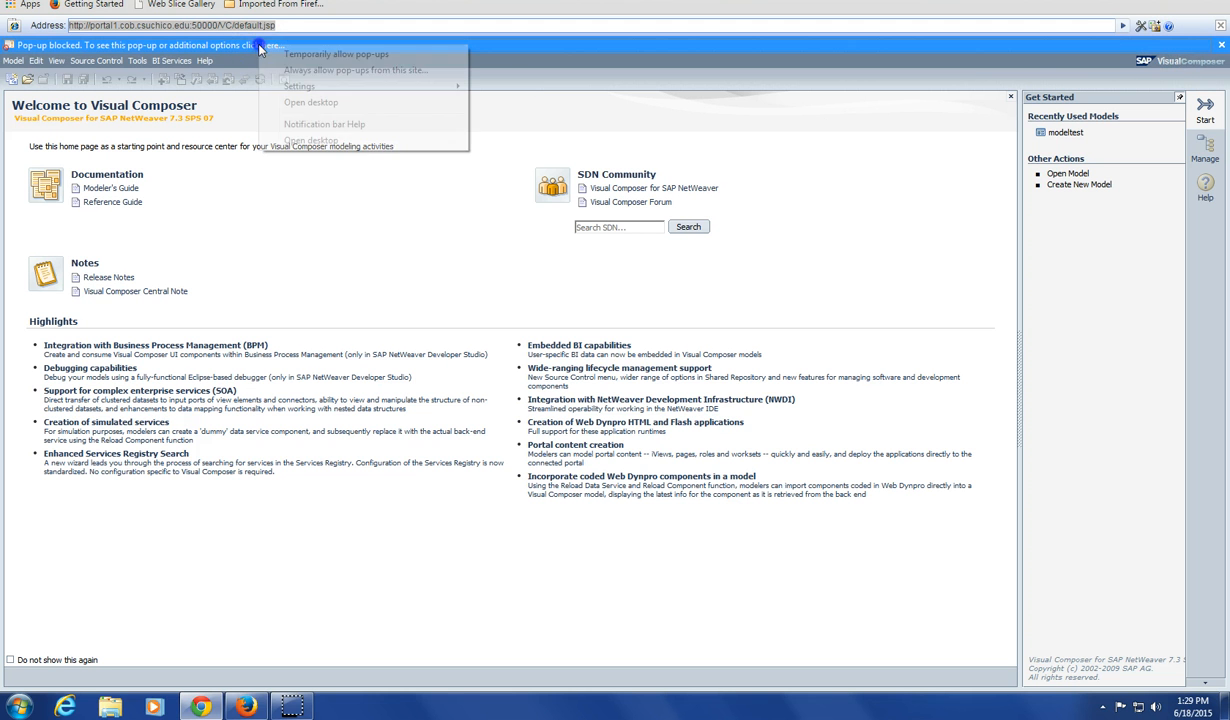
click(310, 70)
click(590, 351)
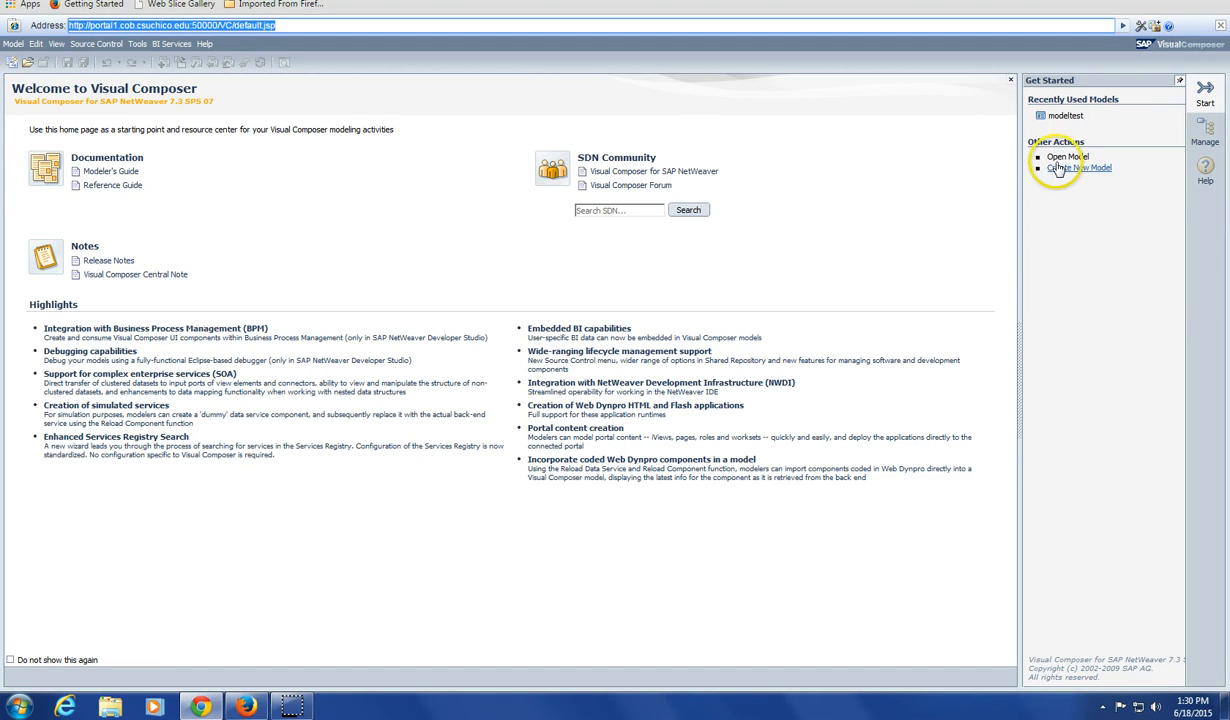
Step: Start a new Composite View model named LUSFAC01_FlightSchedule in the Local Repository
click(10, 64)
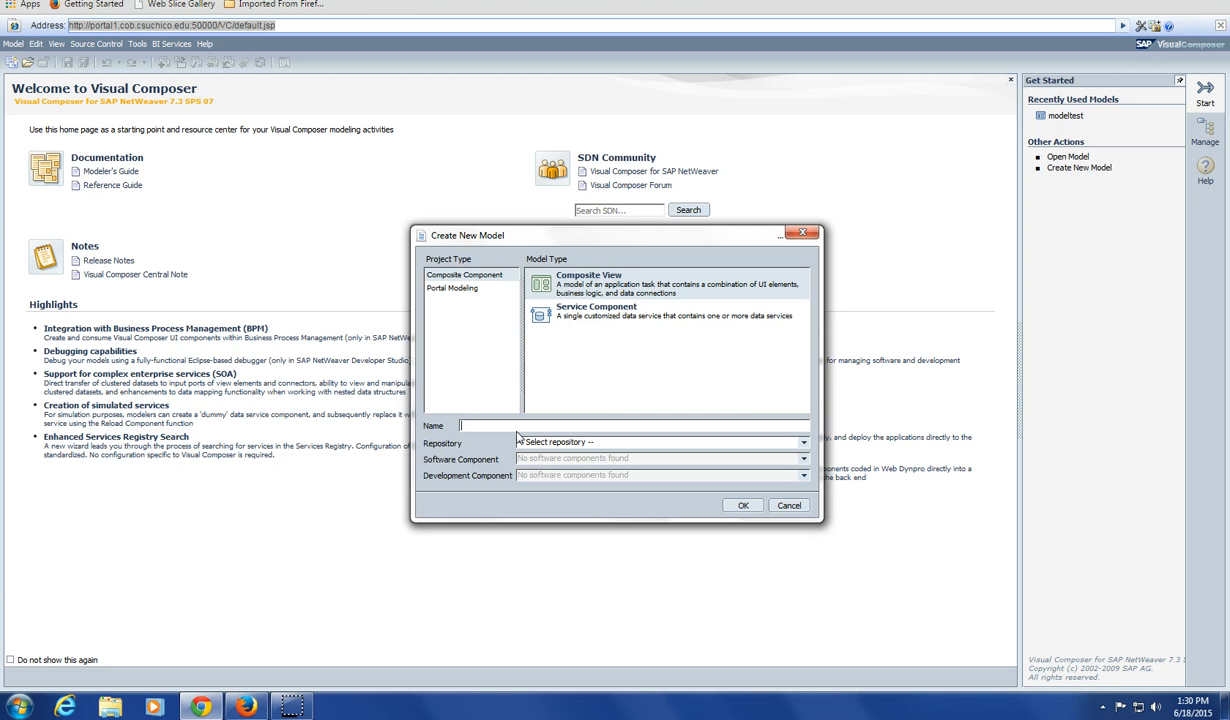
text(LU)
text(SFAC01)
text(_FlightSchedule)
click(804, 442)
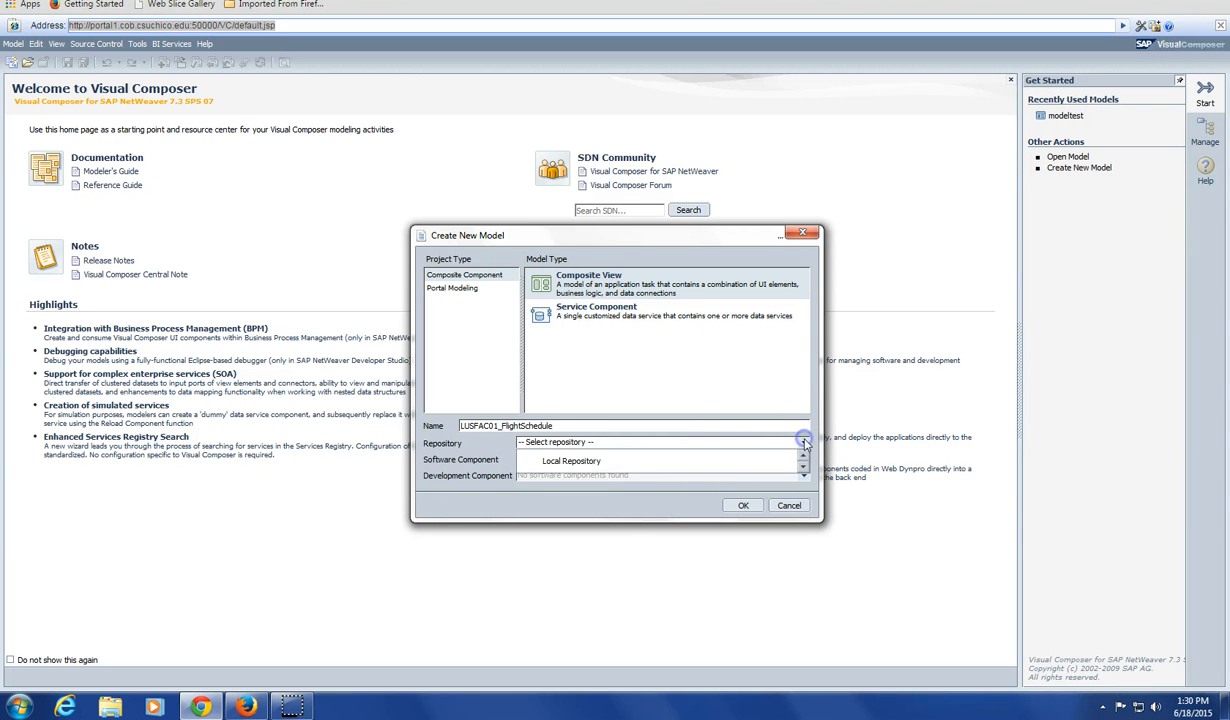
click(610, 461)
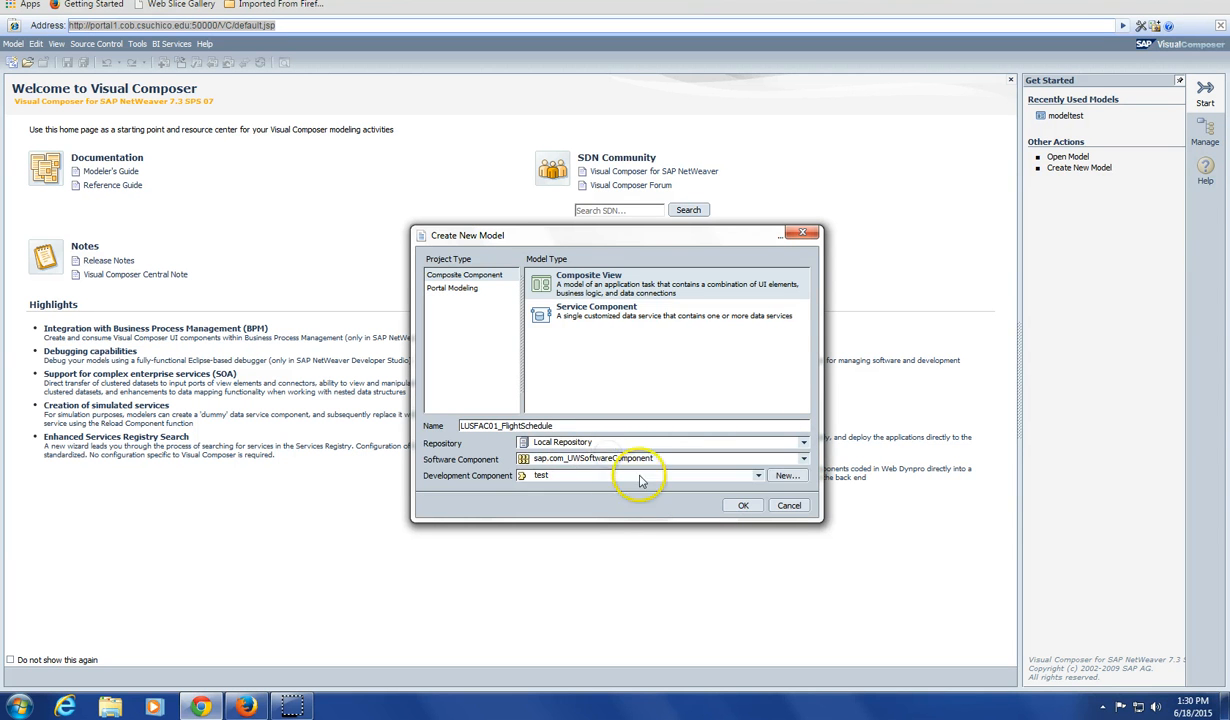
Step: Create a new development component named lusfac01_nw6 for the model and finish creating the model
click(785, 477)
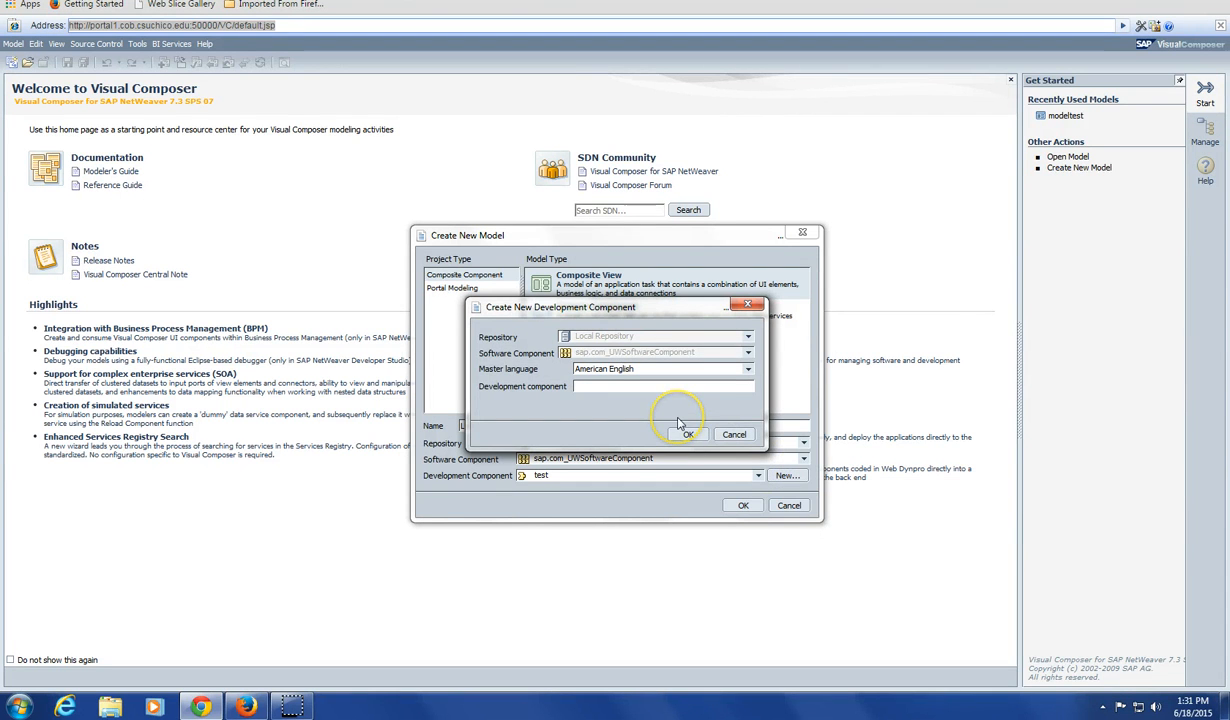
text(lusfac01_nw6)
click(686, 434)
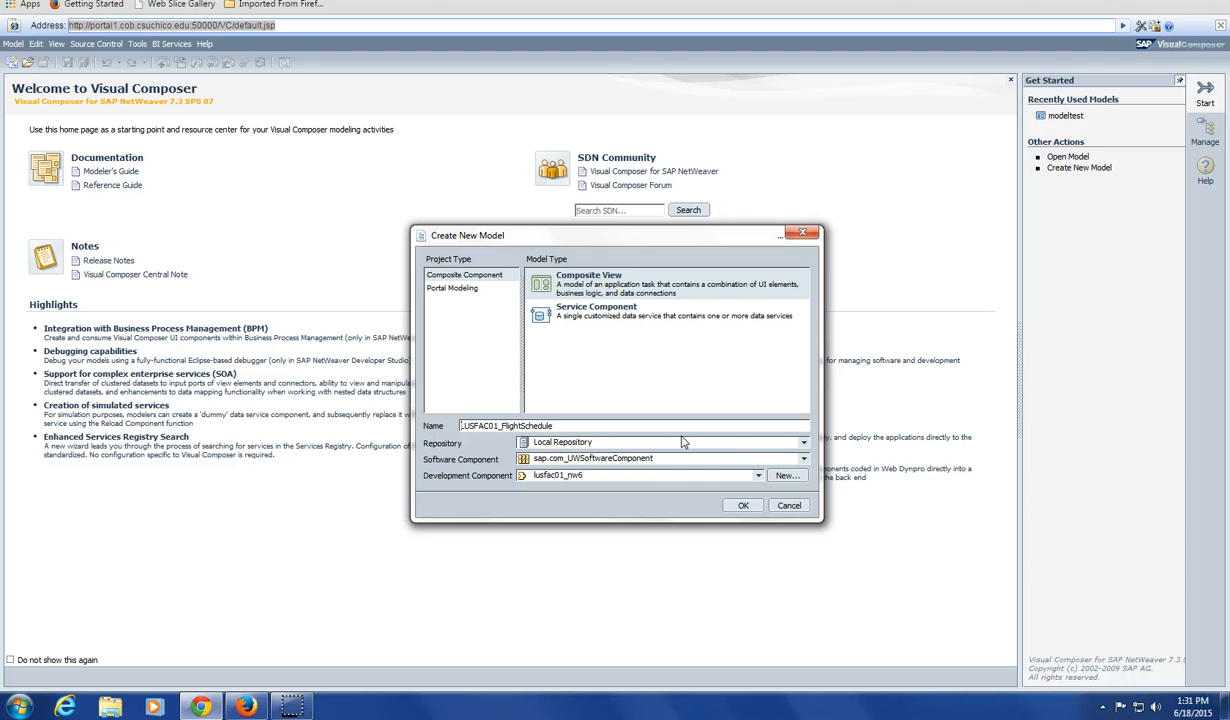
click(741, 506)
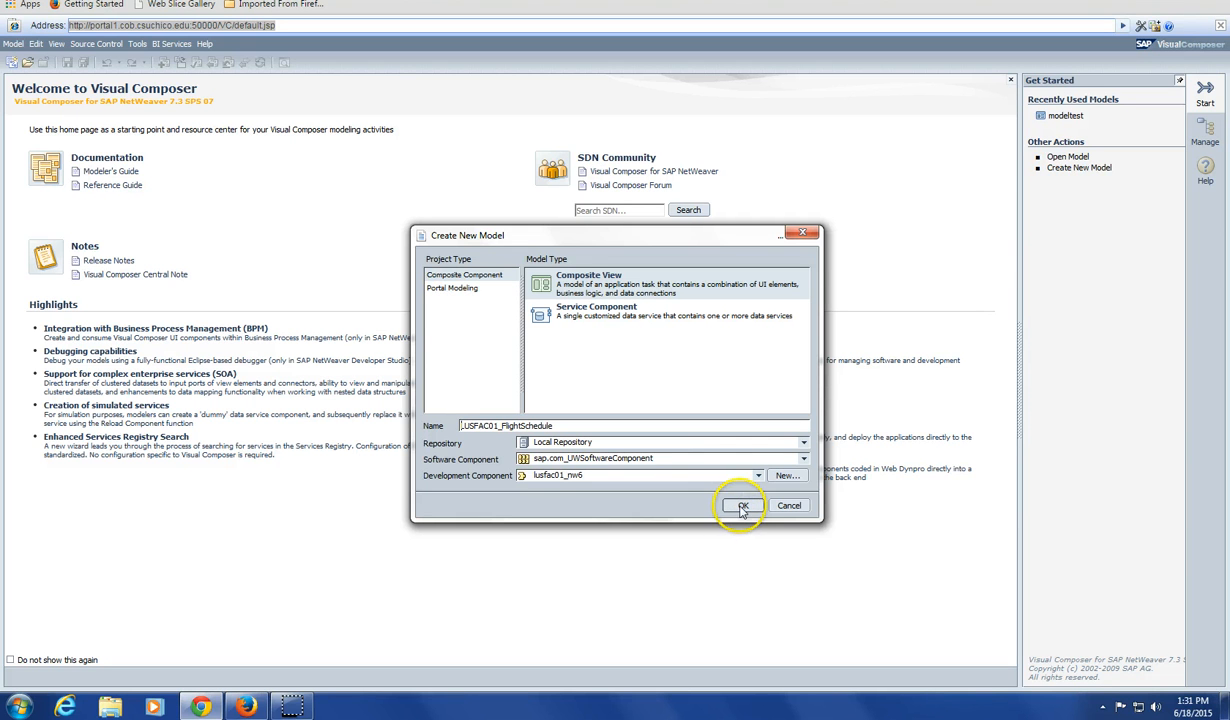
click(742, 507)
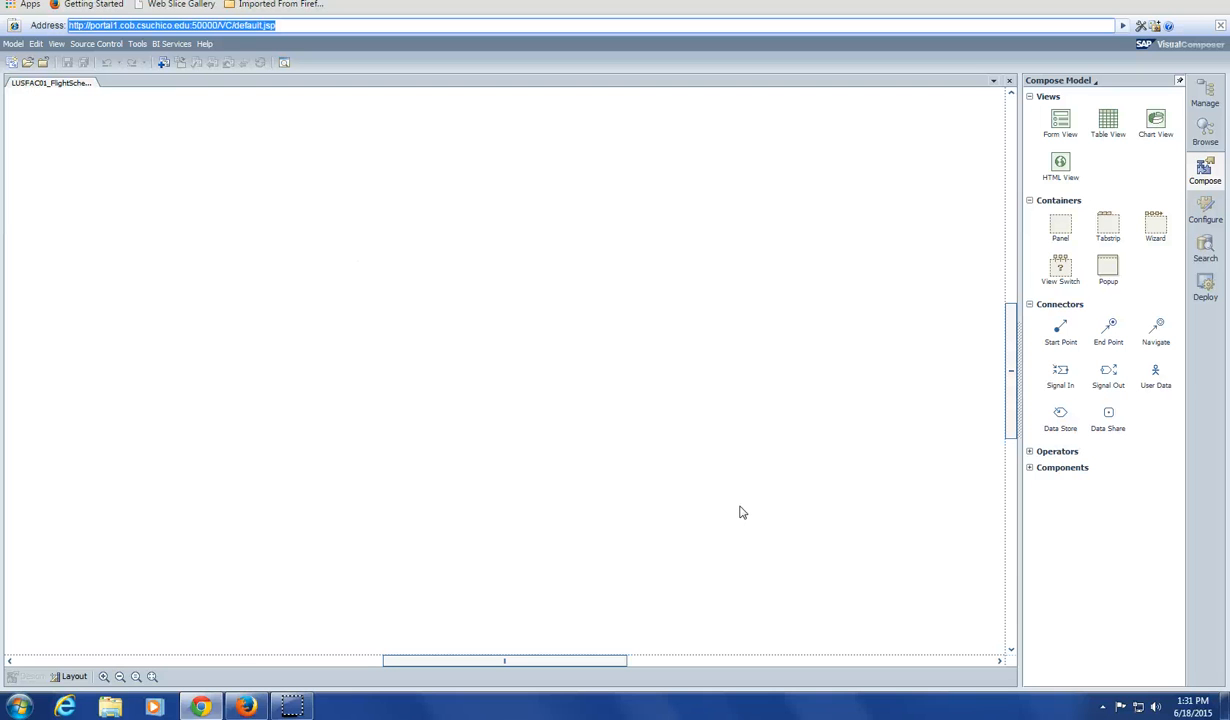
Step: Search the R3 Data Services provider on system destination OXF for services matching *flight*
click(1205, 248)
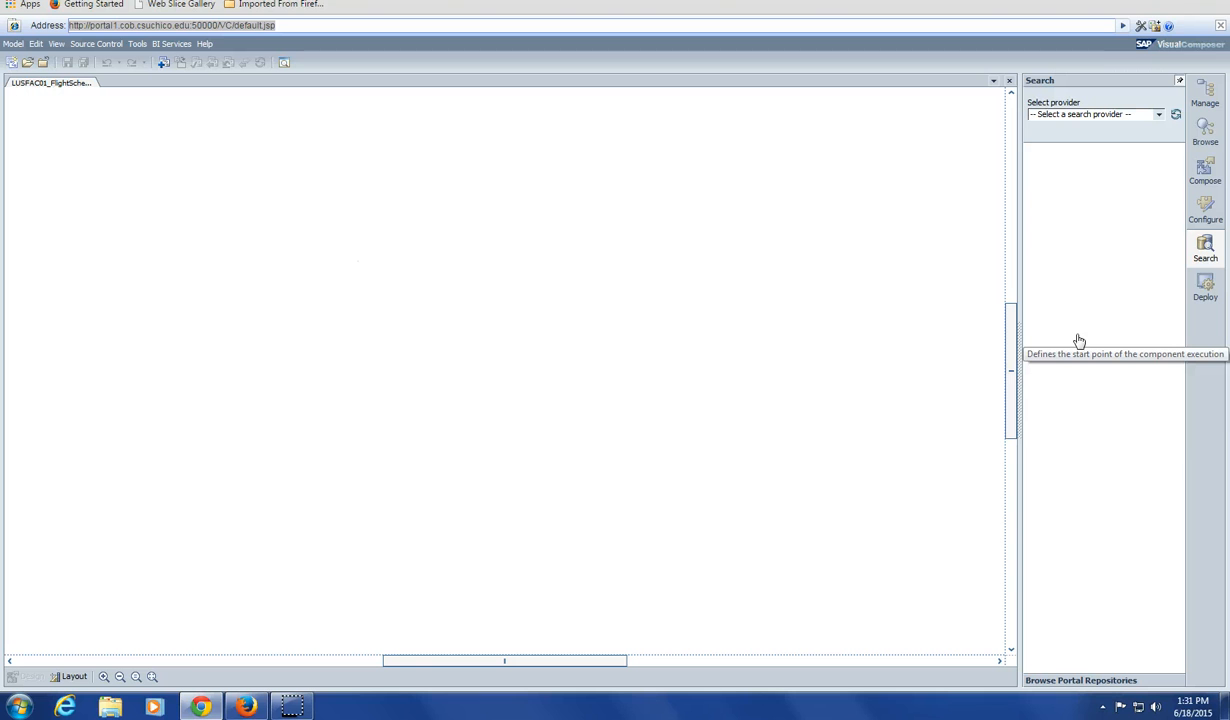
click(1156, 115)
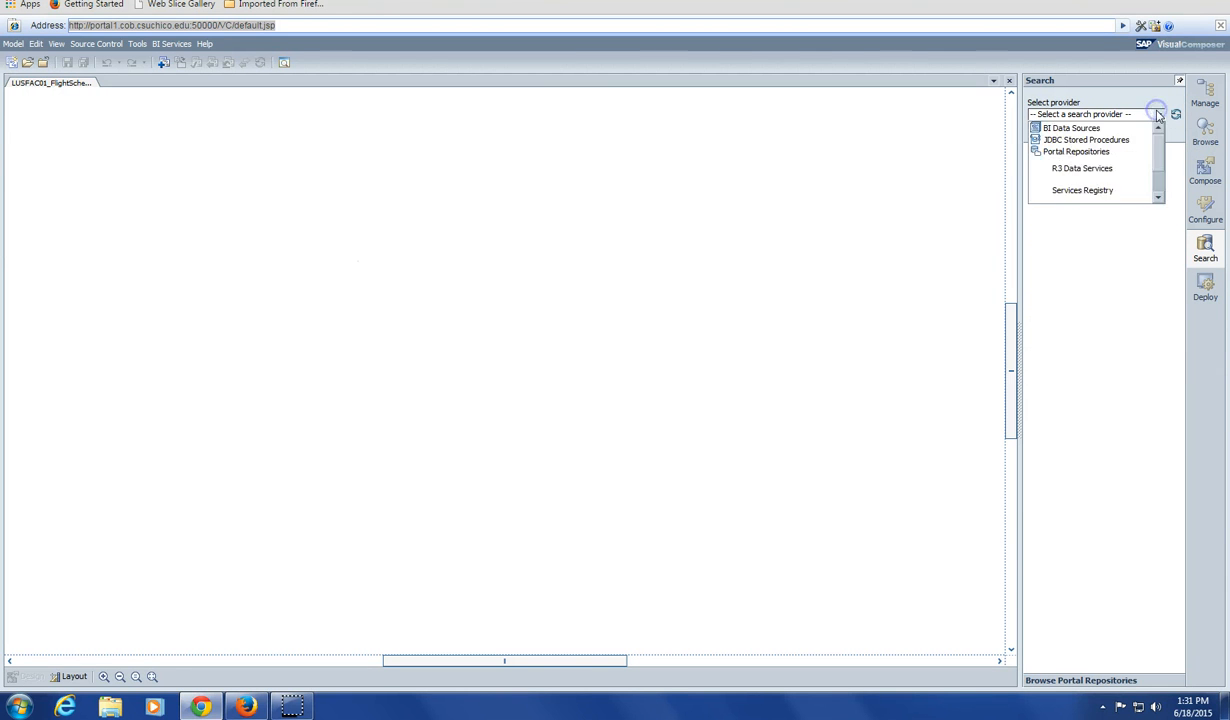
click(1076, 163)
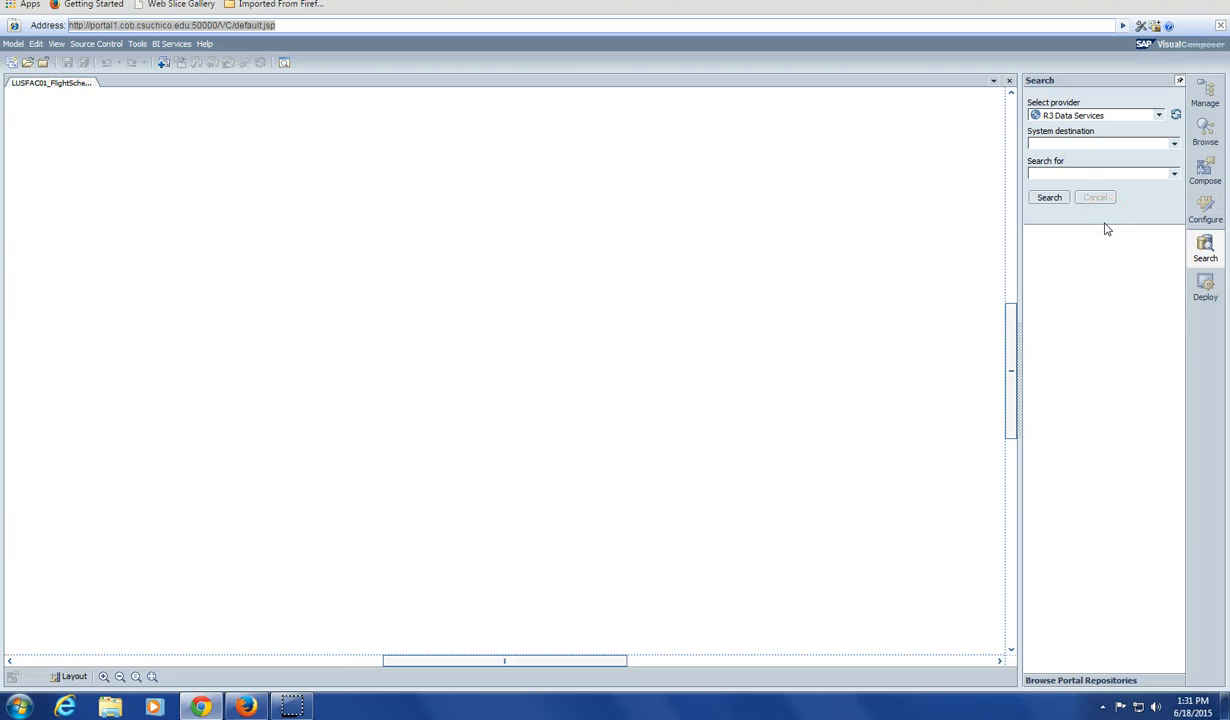
click(1172, 144)
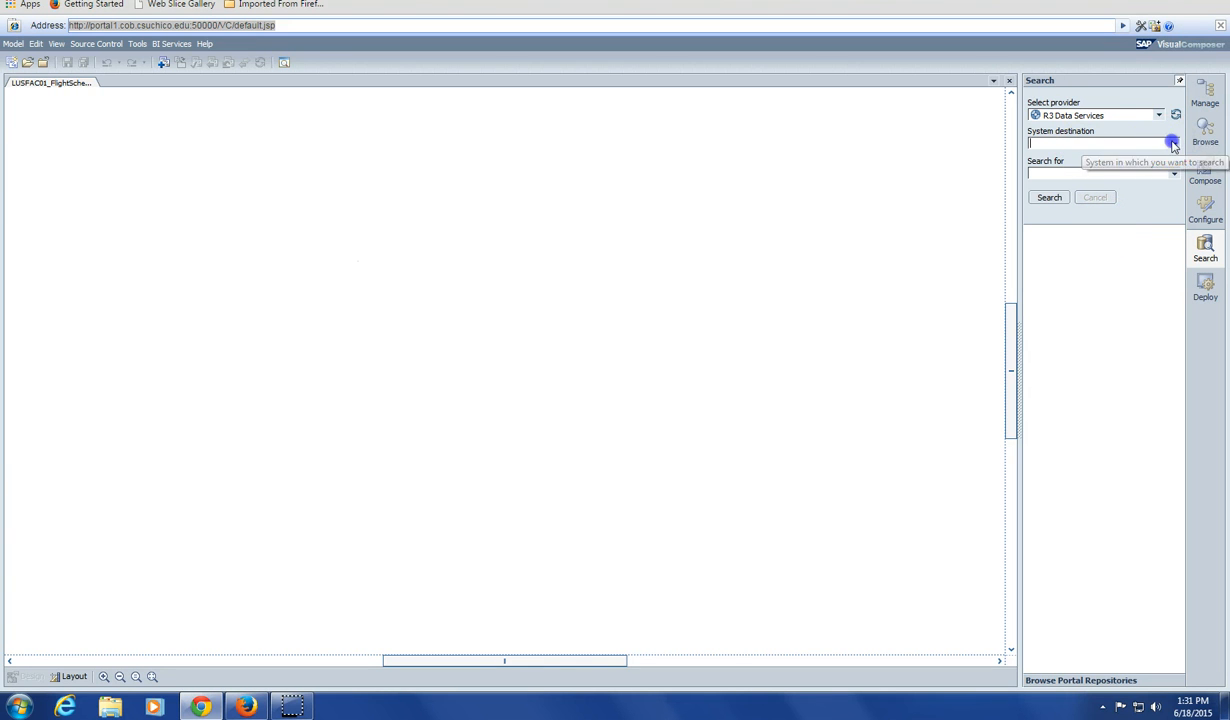
click(1055, 171)
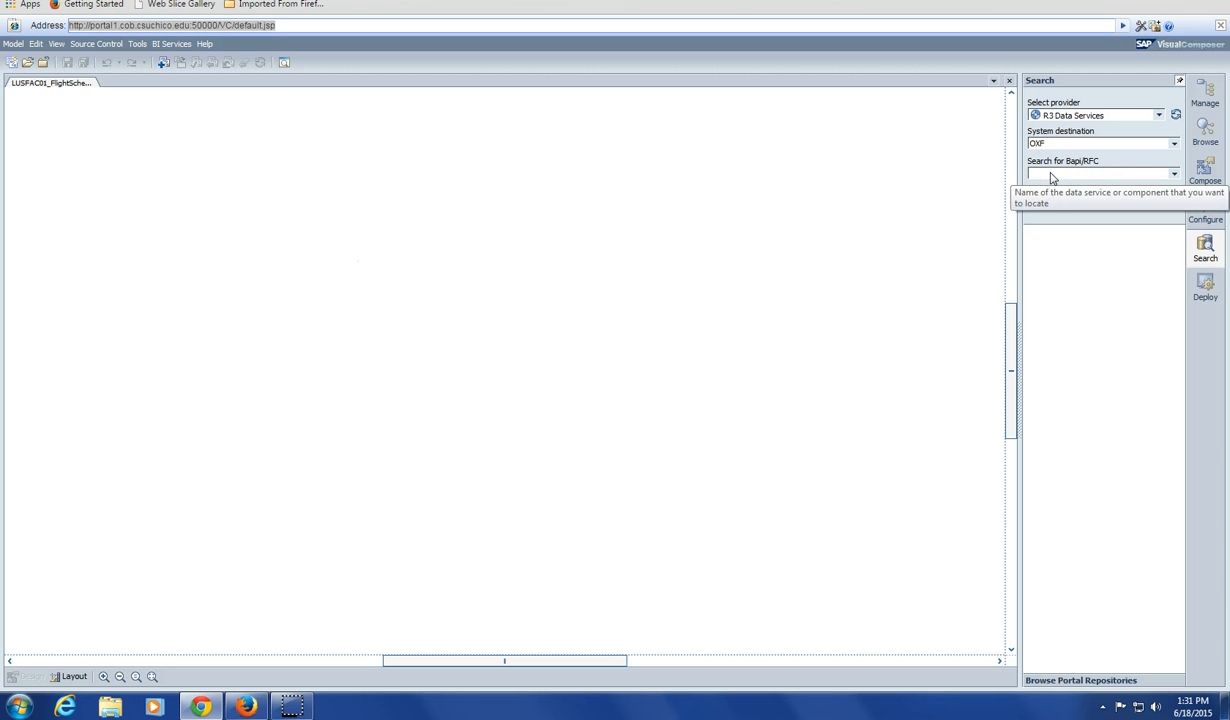
click(1051, 174)
text(*f)
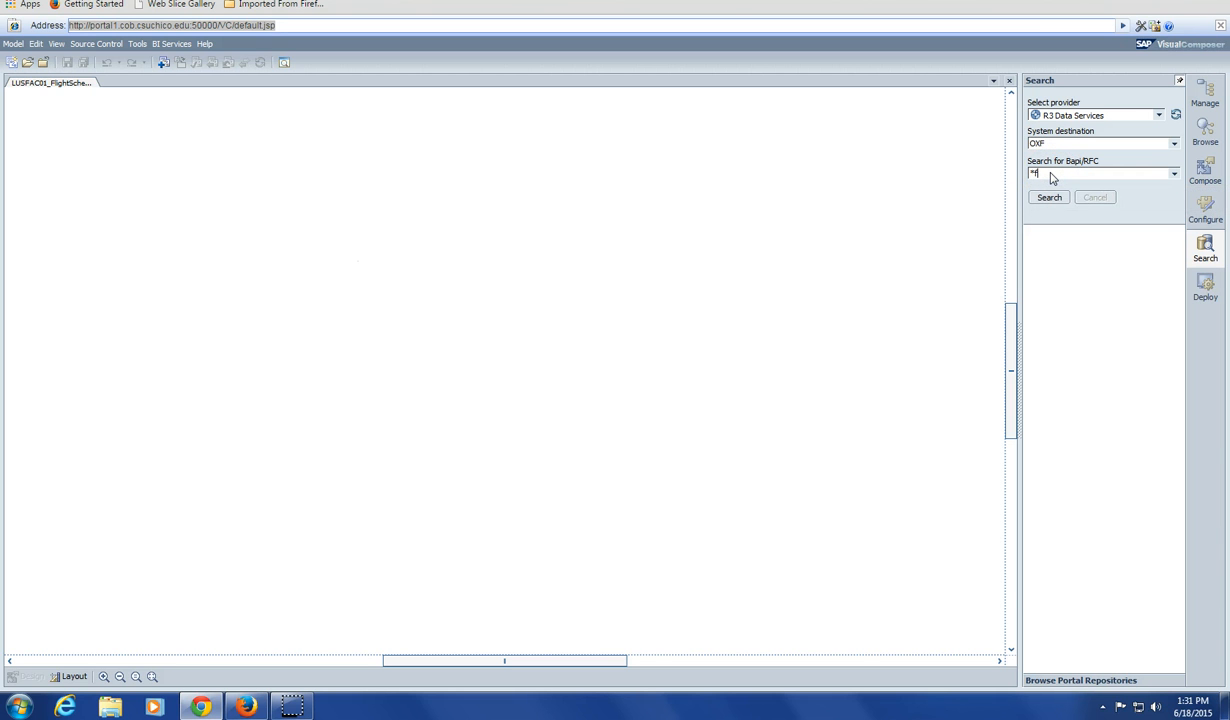
text(light*)
click(1050, 185)
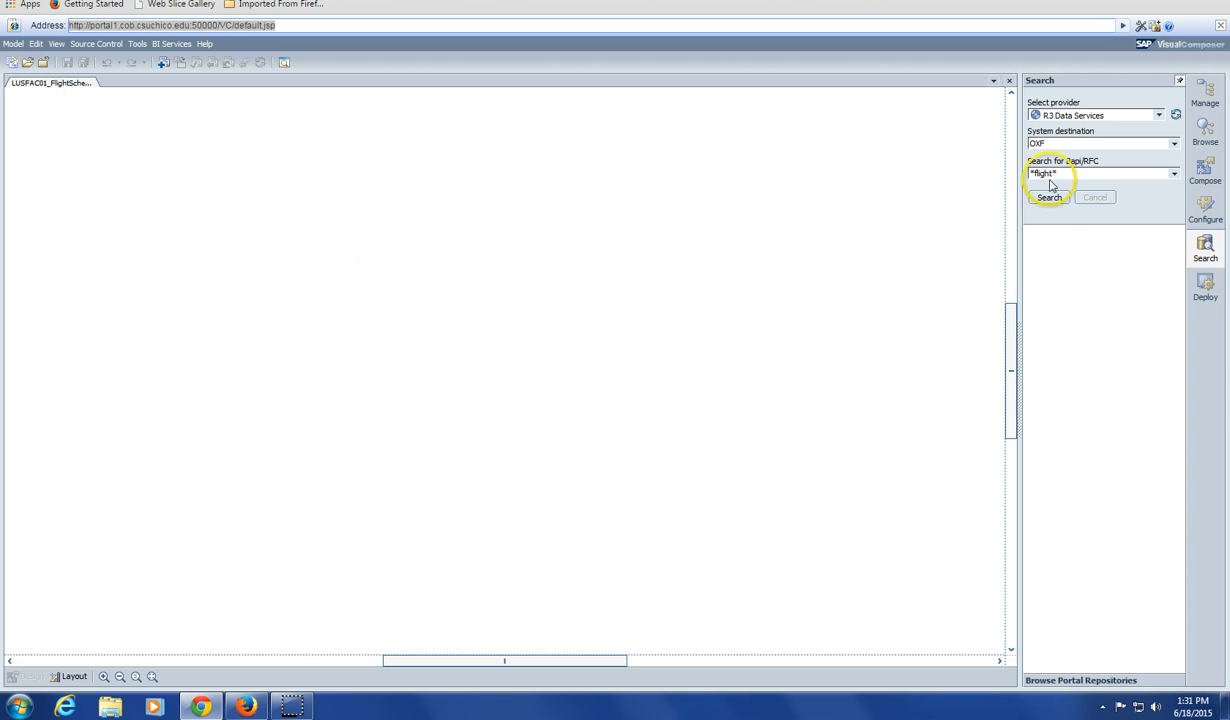
click(1042, 198)
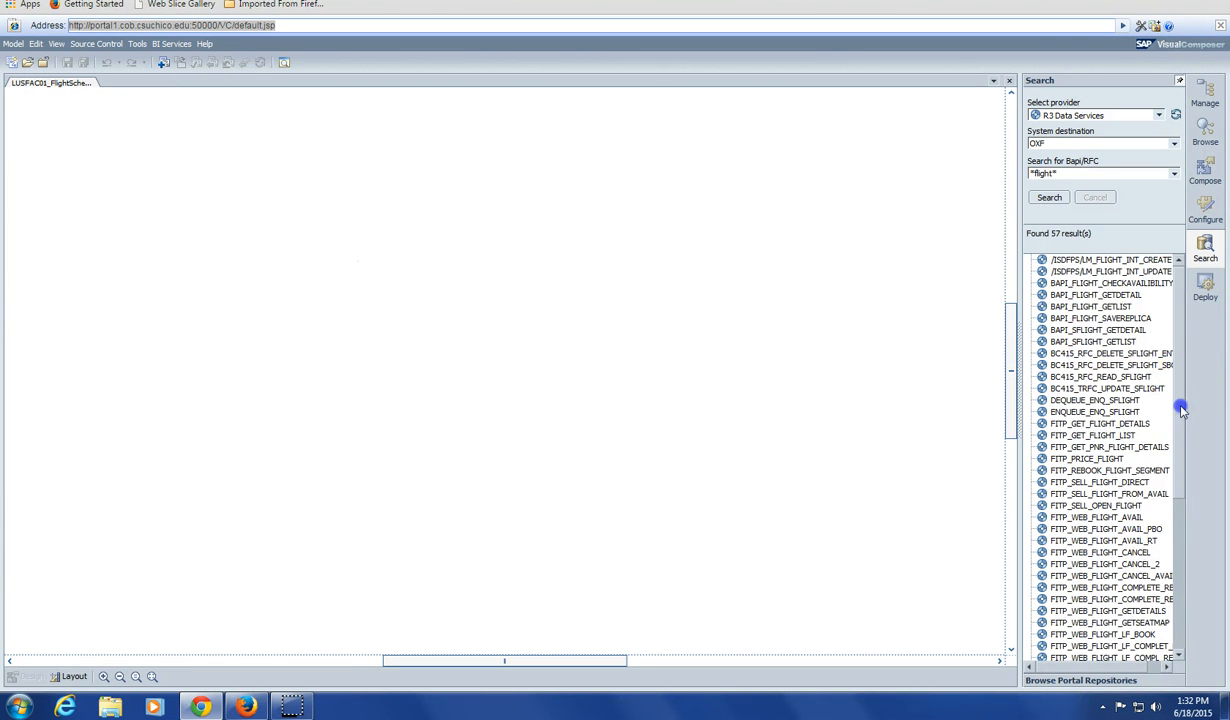
Step: Place the BAPI_SFLIGHT_GETLIST service from the search results on the empty model canvas
drag(1181, 407, 1162, 553)
drag(1181, 492, 1176, 307)
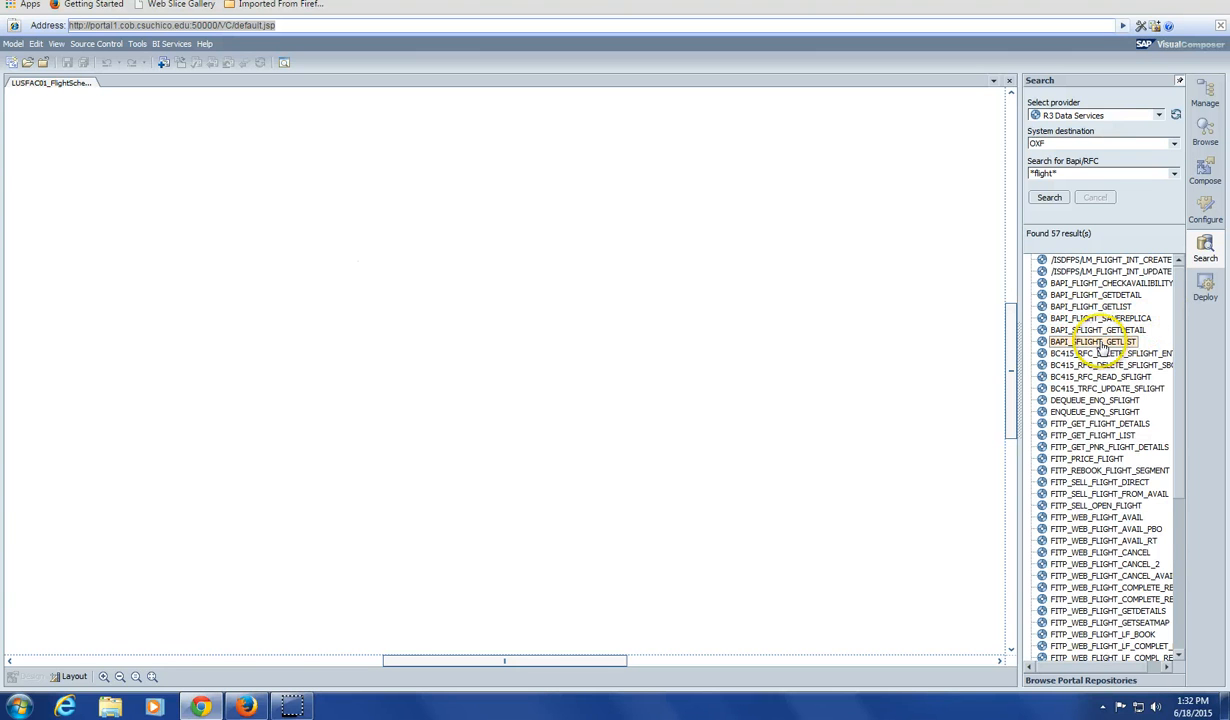
drag(1101, 346, 424, 330)
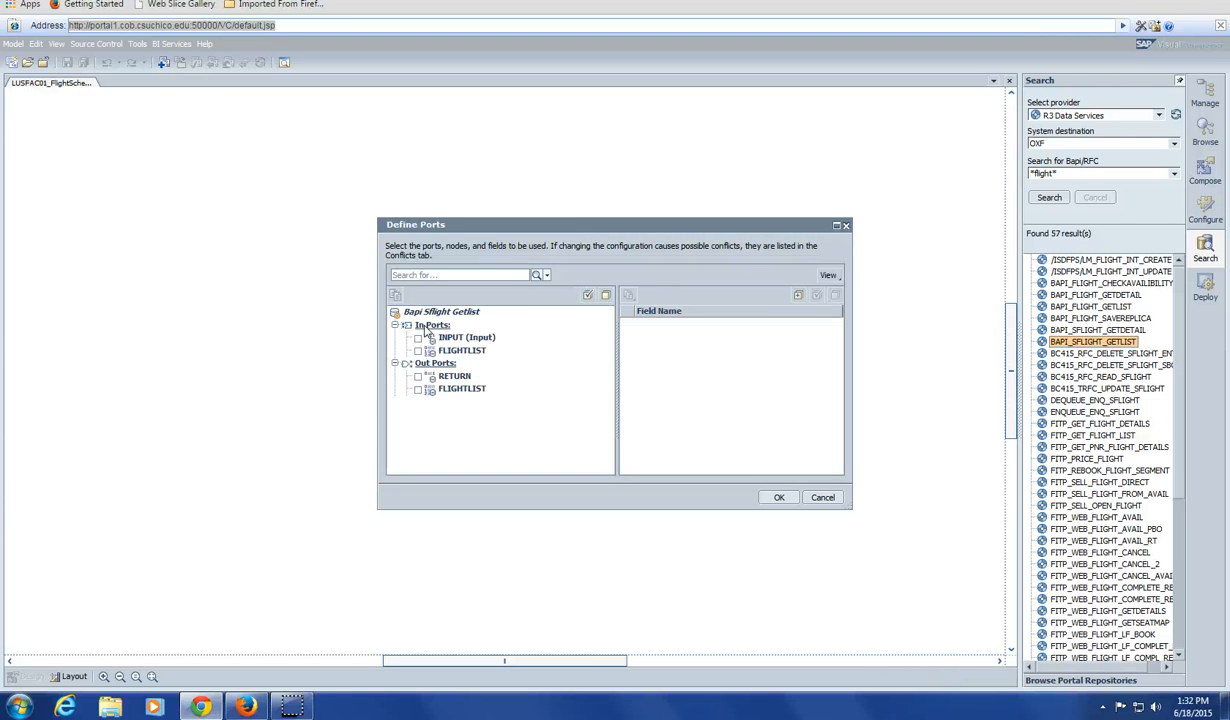
Step: Enable the INPUT in port with only the FROMCITY, FROMCOUNTRYKEY, TOCITY and TOCOUNTRYKEY fields
click(418, 337)
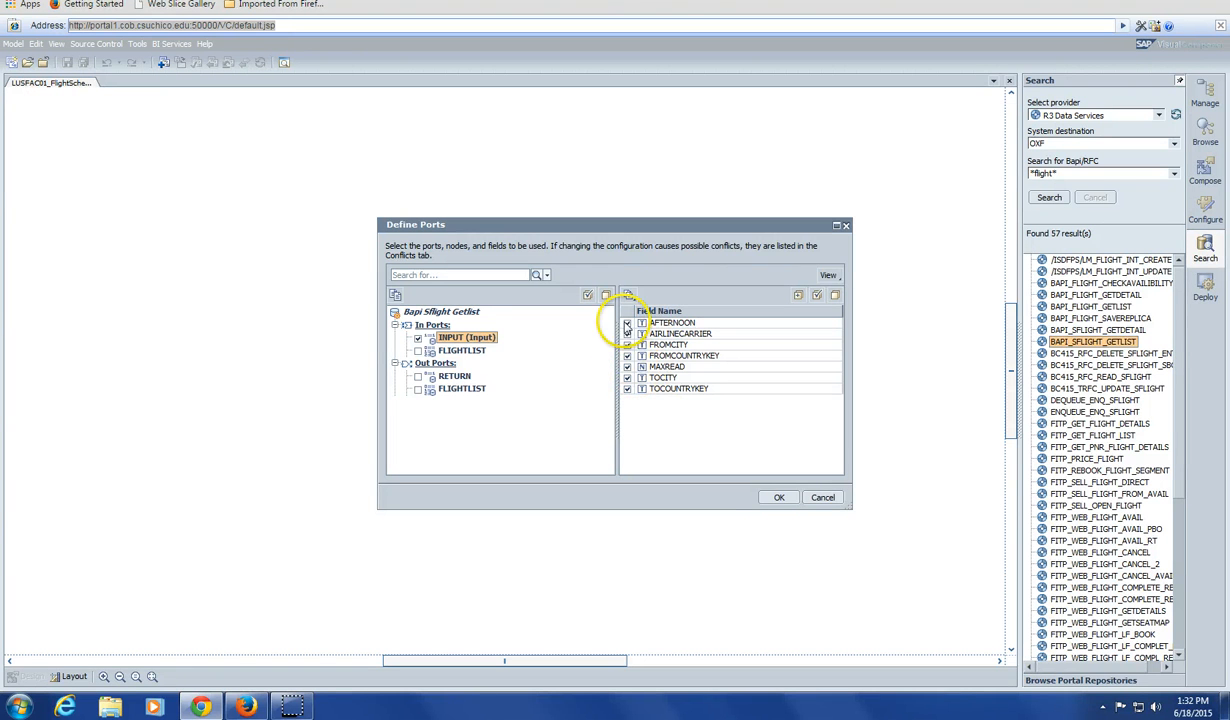
click(835, 296)
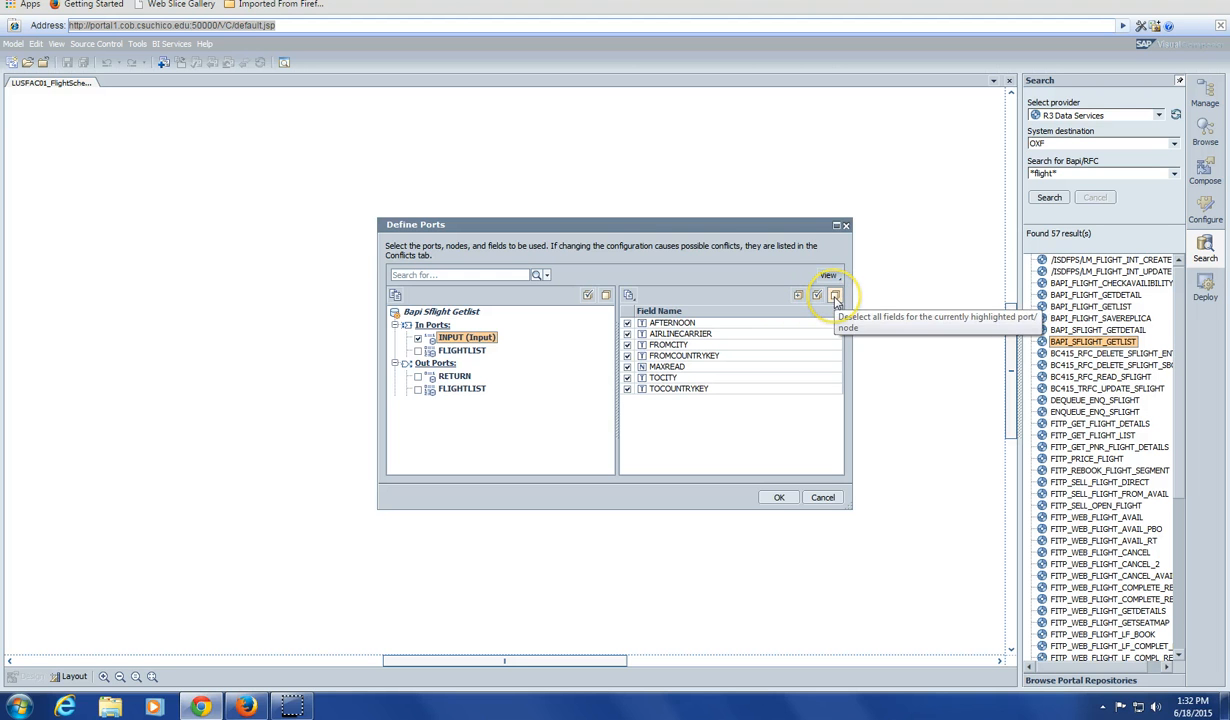
click(628, 345)
click(627, 356)
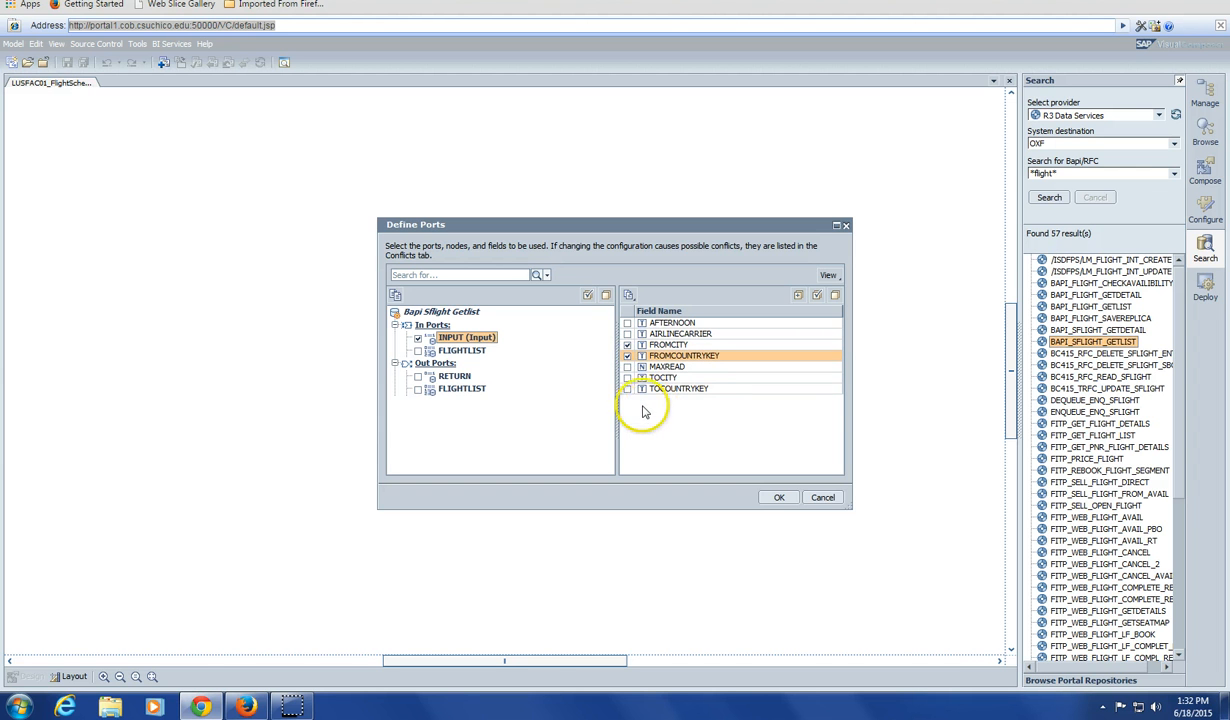
click(627, 378)
click(627, 389)
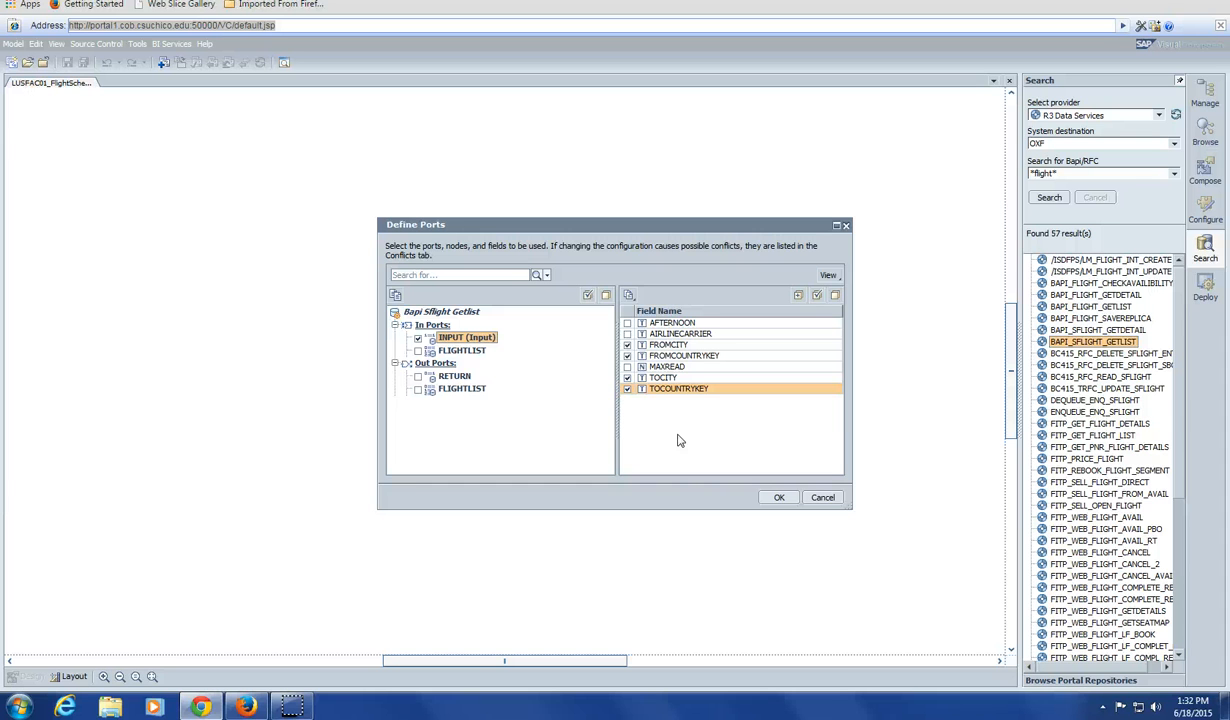
Step: Include the CARRID, CONNID, FLDATE and DEPTIME fields of the FLIGHTLIST out port and accept the port definition
click(461, 389)
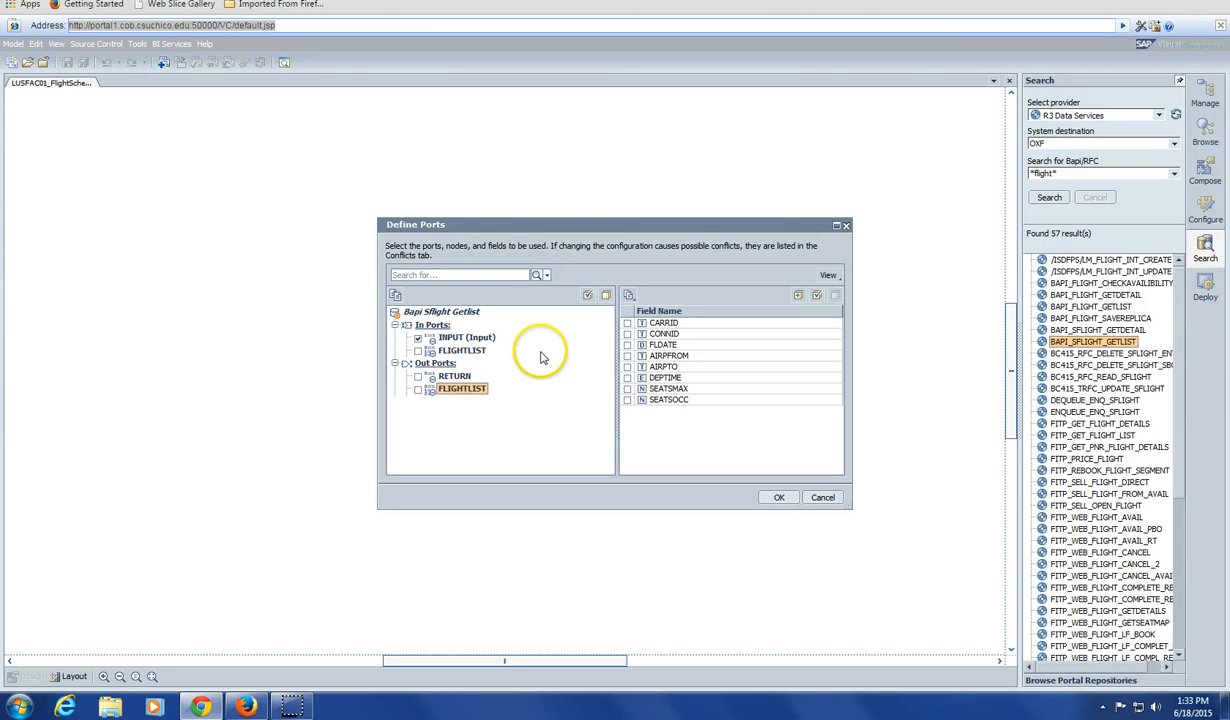
click(627, 323)
click(627, 334)
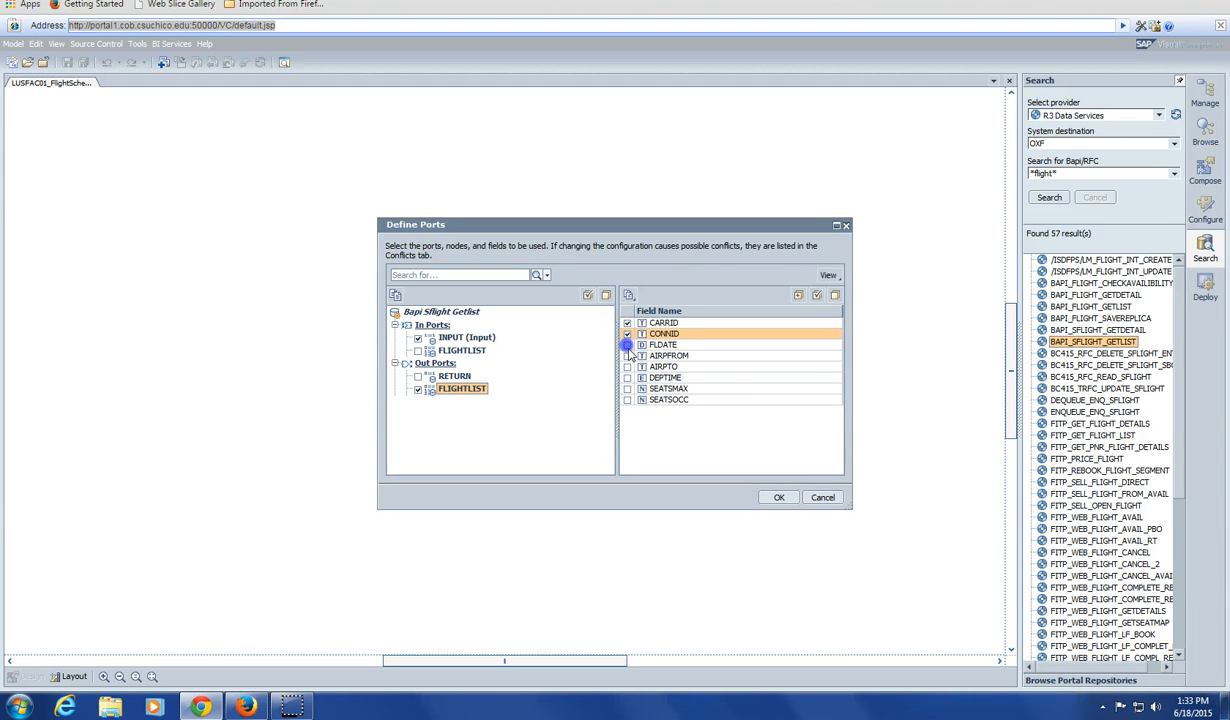
click(627, 345)
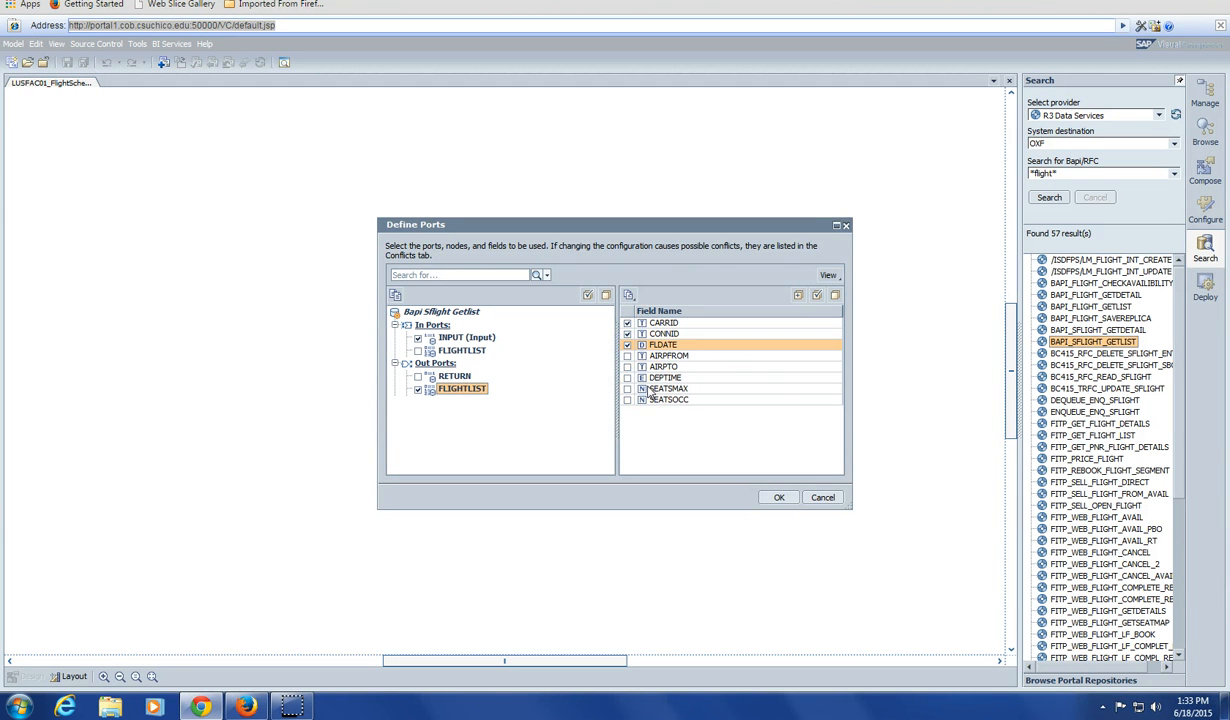
click(627, 377)
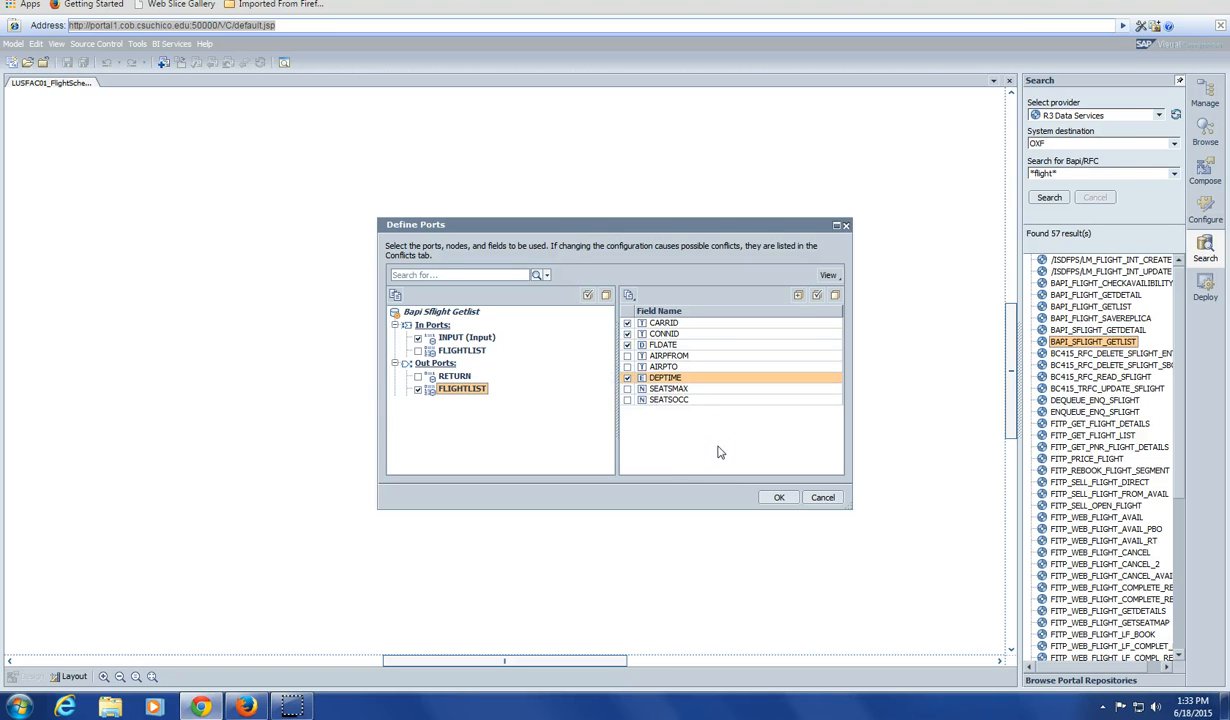
click(778, 498)
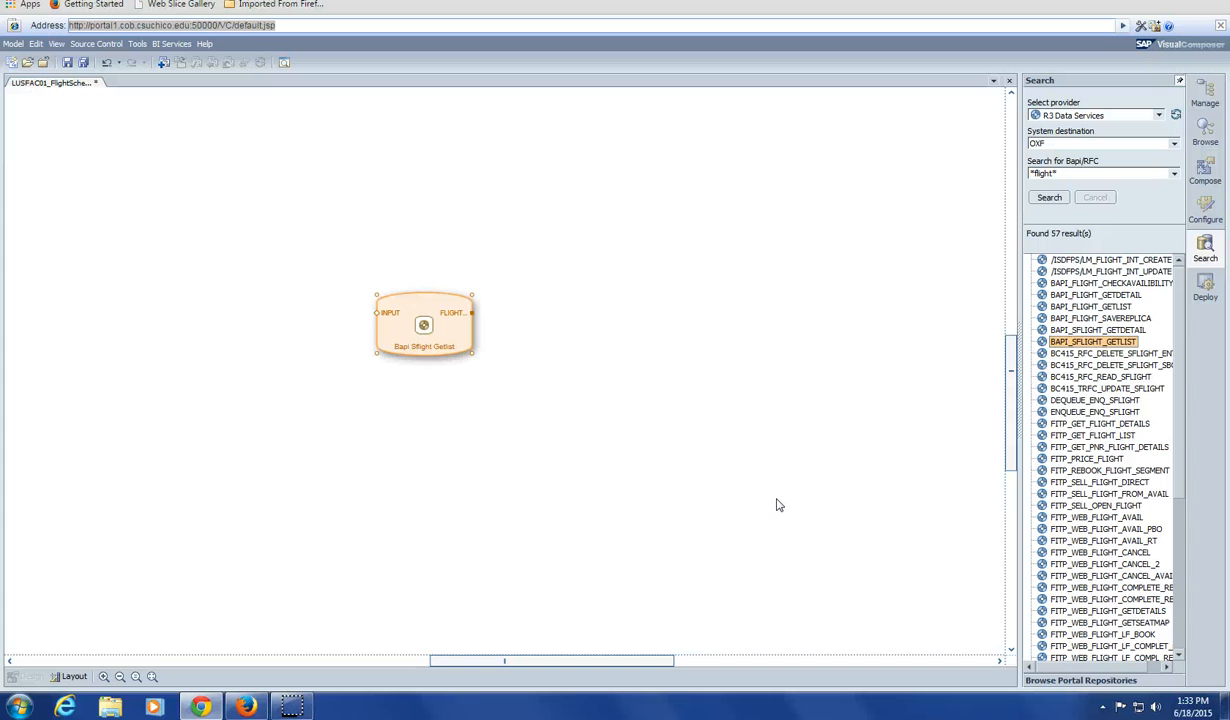
Step: Rename the Bapi Sflight Getlist data service to Get Flight List
double_click(424, 326)
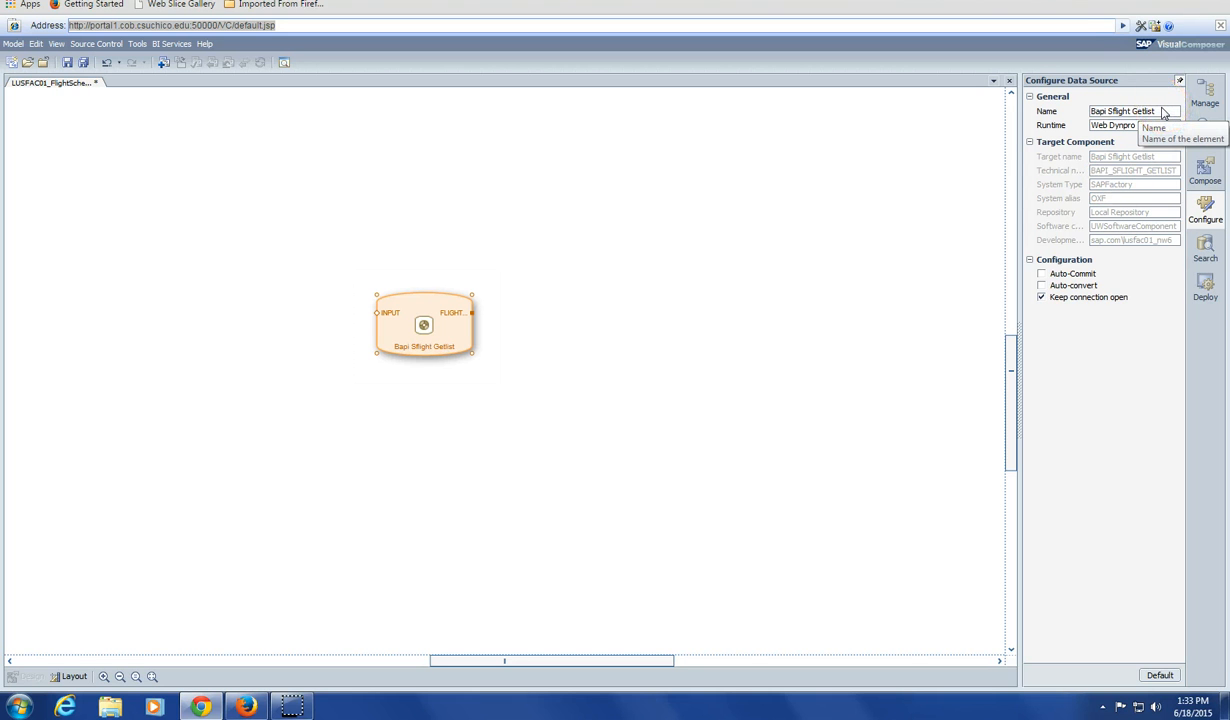
drag(1118, 111, 1085, 112)
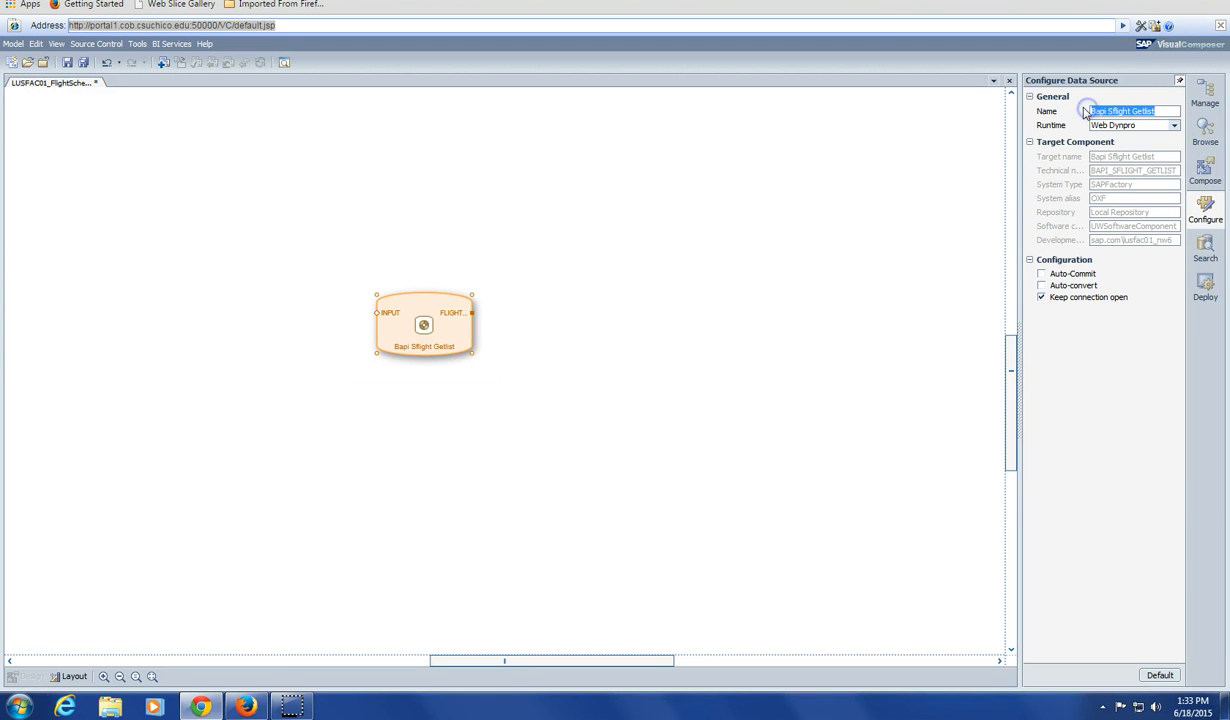
text(Get F)
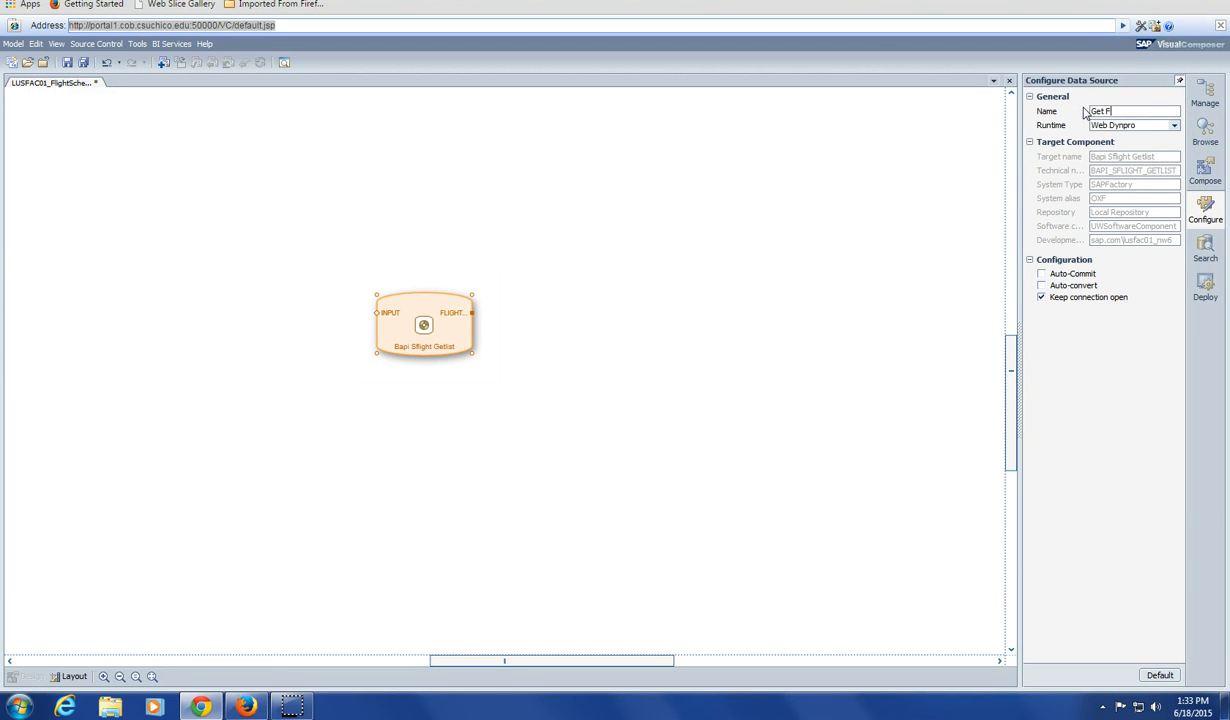
text(light List)
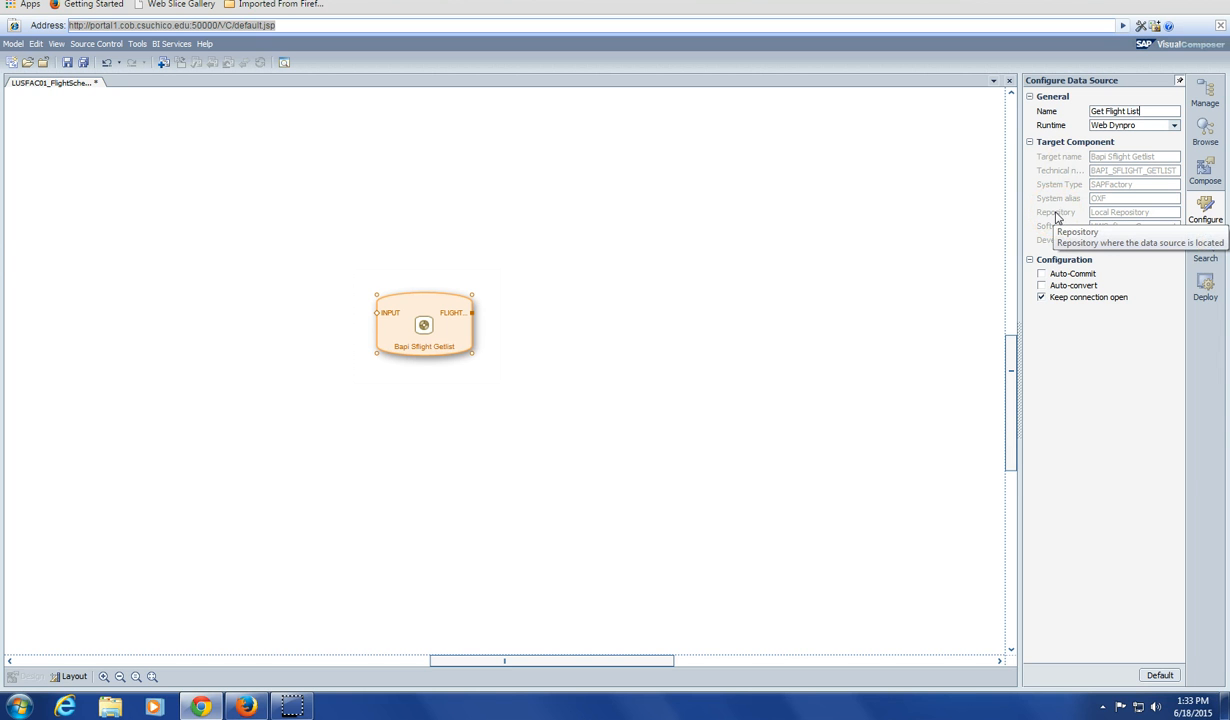
key(Return)
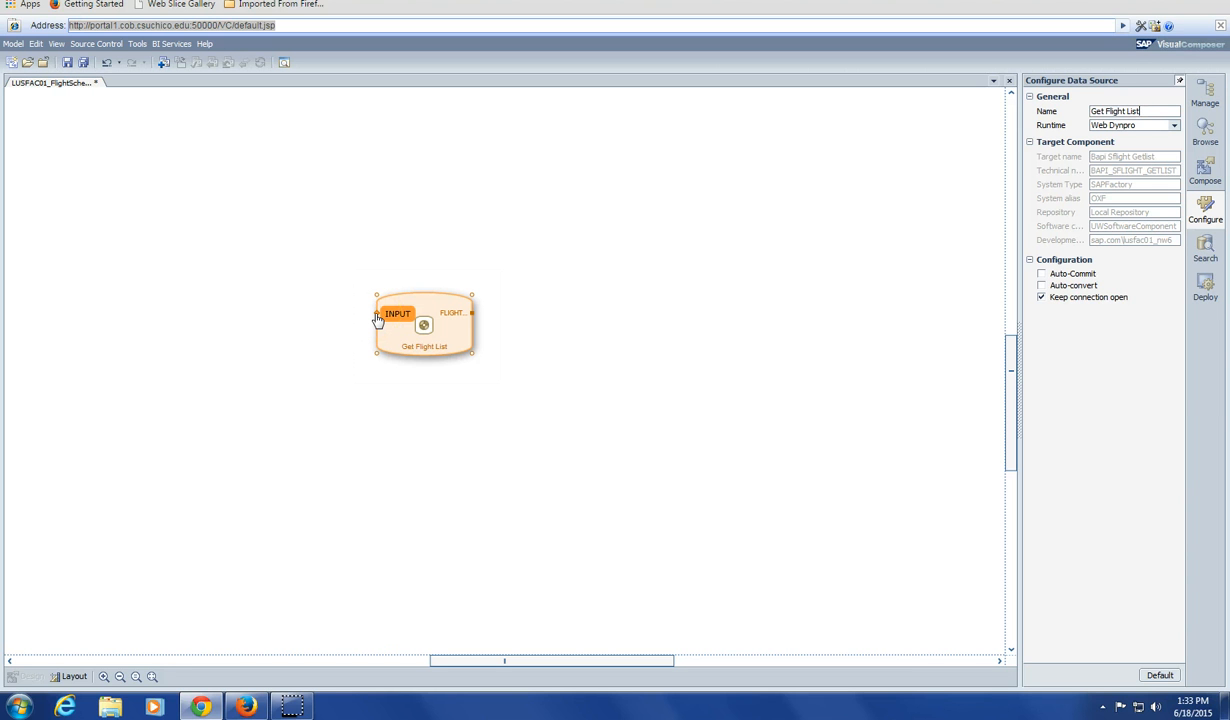
Step: Add a form view feeding the INPUT port of Get Flight List and title it Enter Location
drag(377, 318, 160, 190)
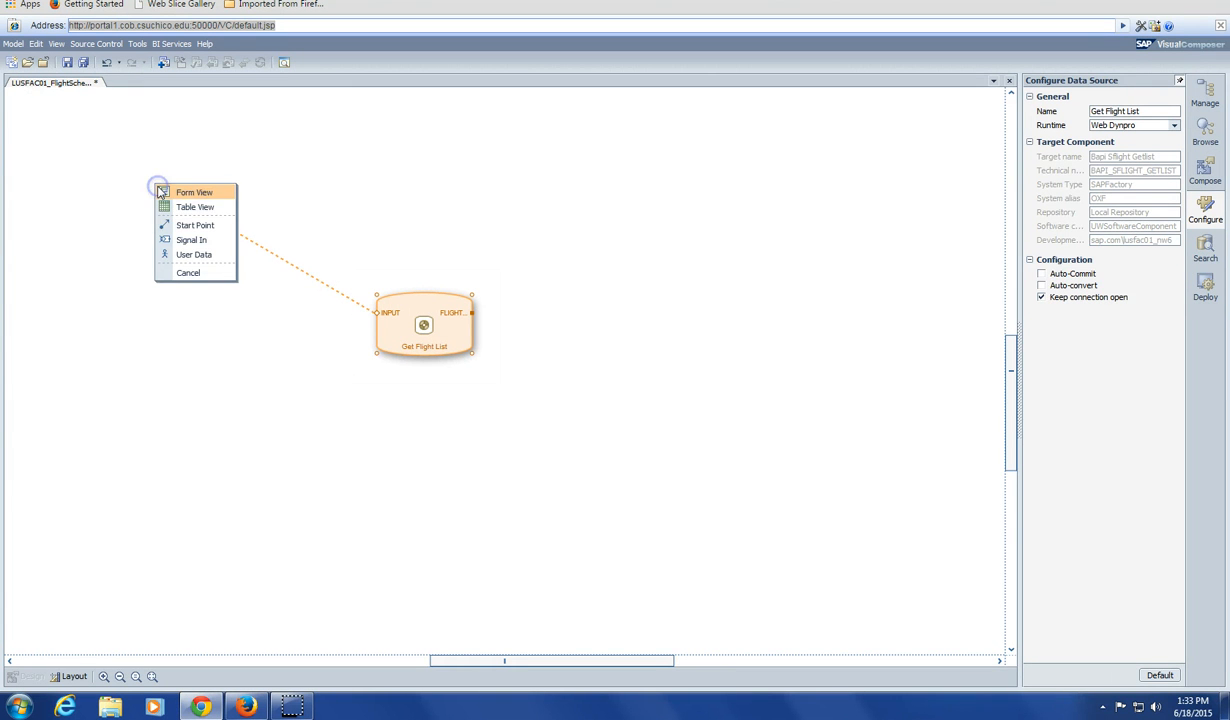
click(165, 191)
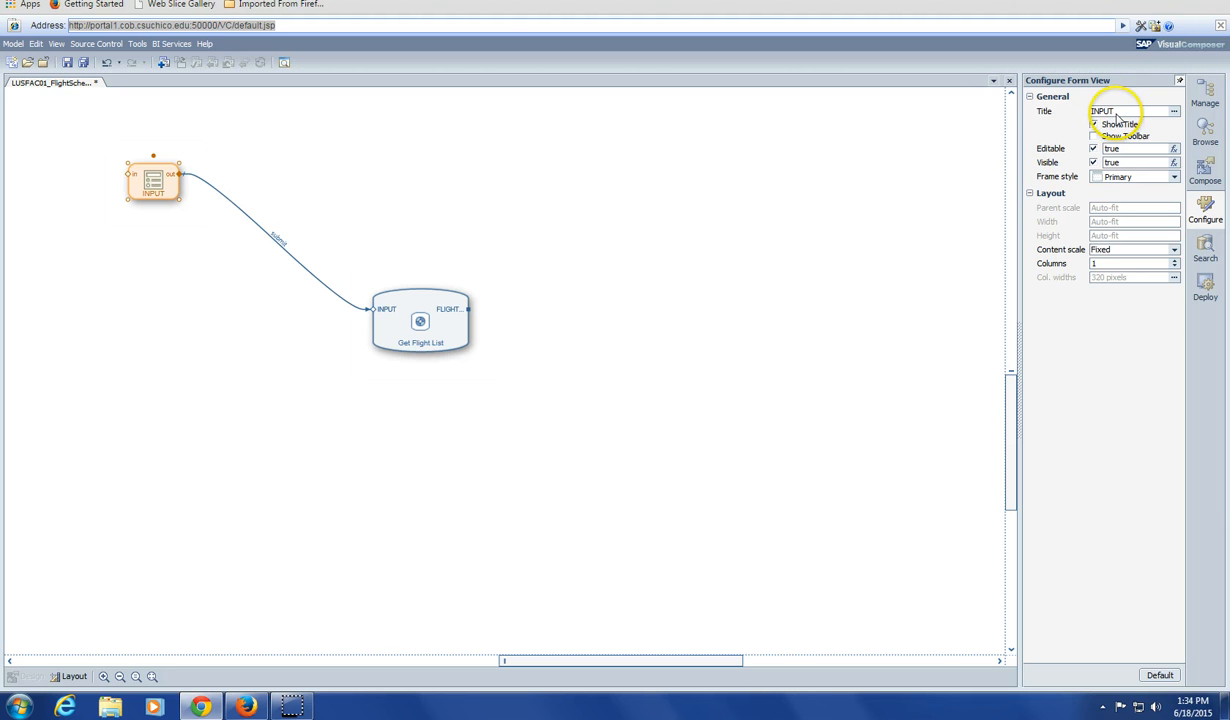
drag(1135, 111, 1074, 113)
key(BackSpace)
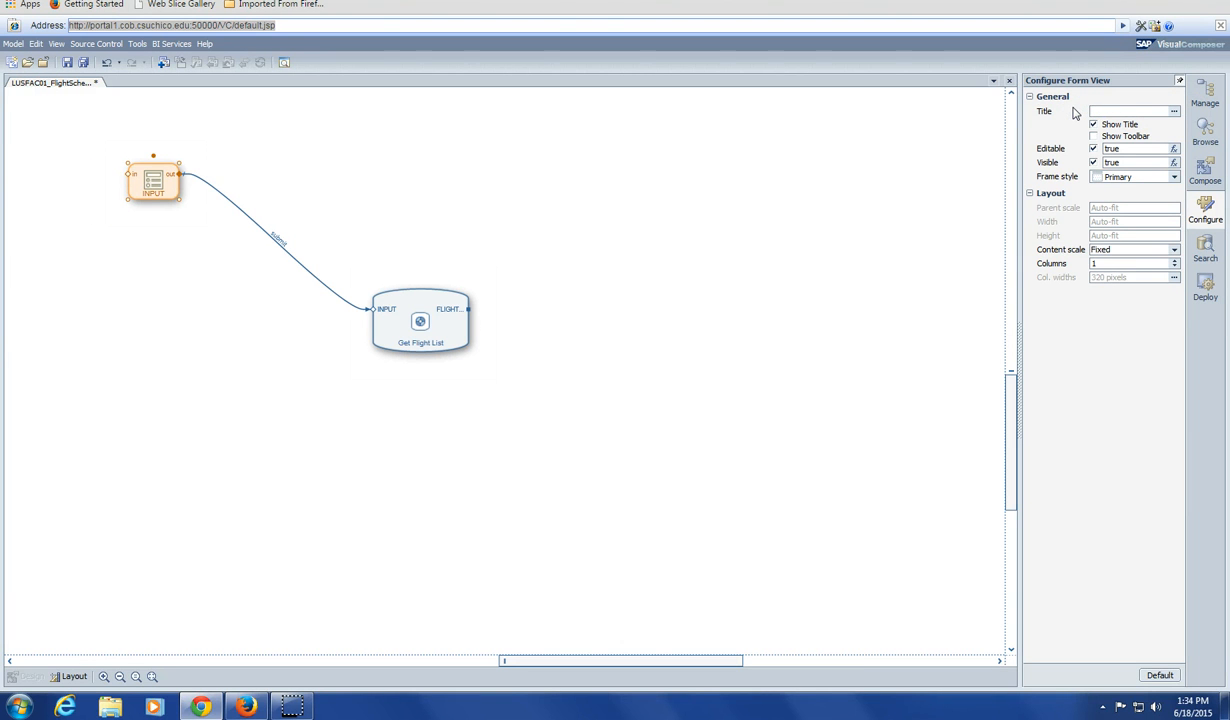
text(Enter Location)
key(Return)
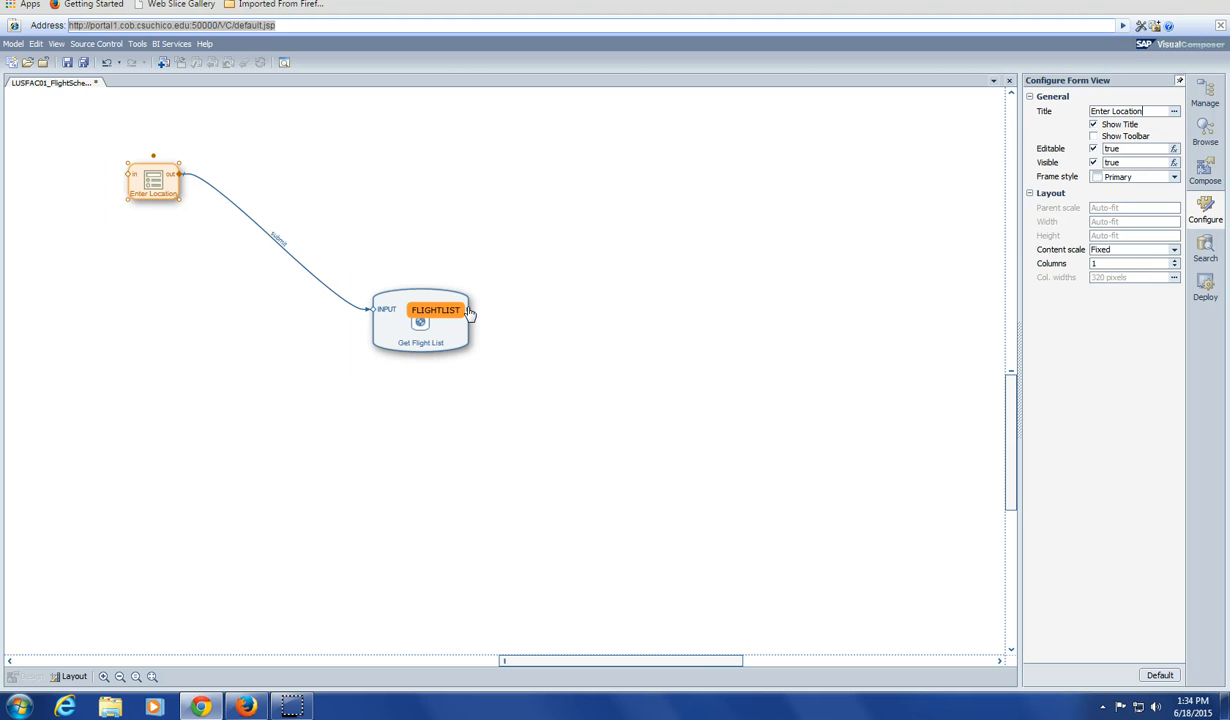
Step: Add a table view on the FLIGHTLIST output of Get Flight List and title it Flight Schedule
drag(468, 312, 677, 206)
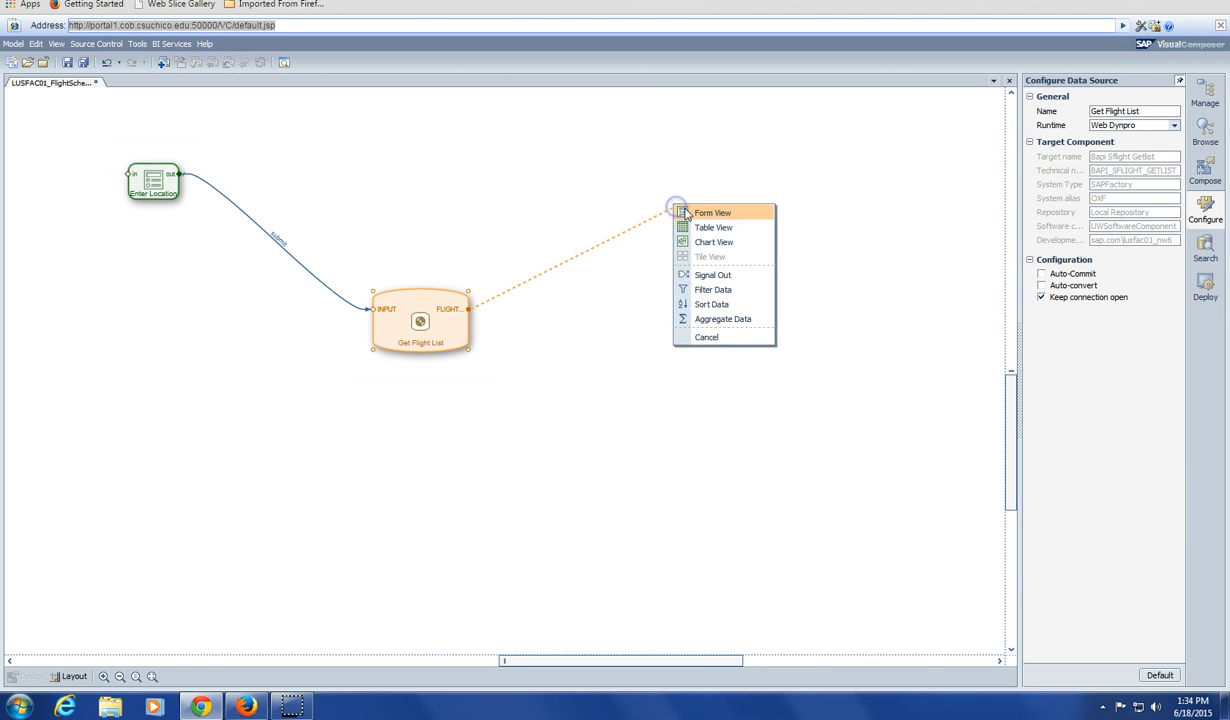
click(703, 228)
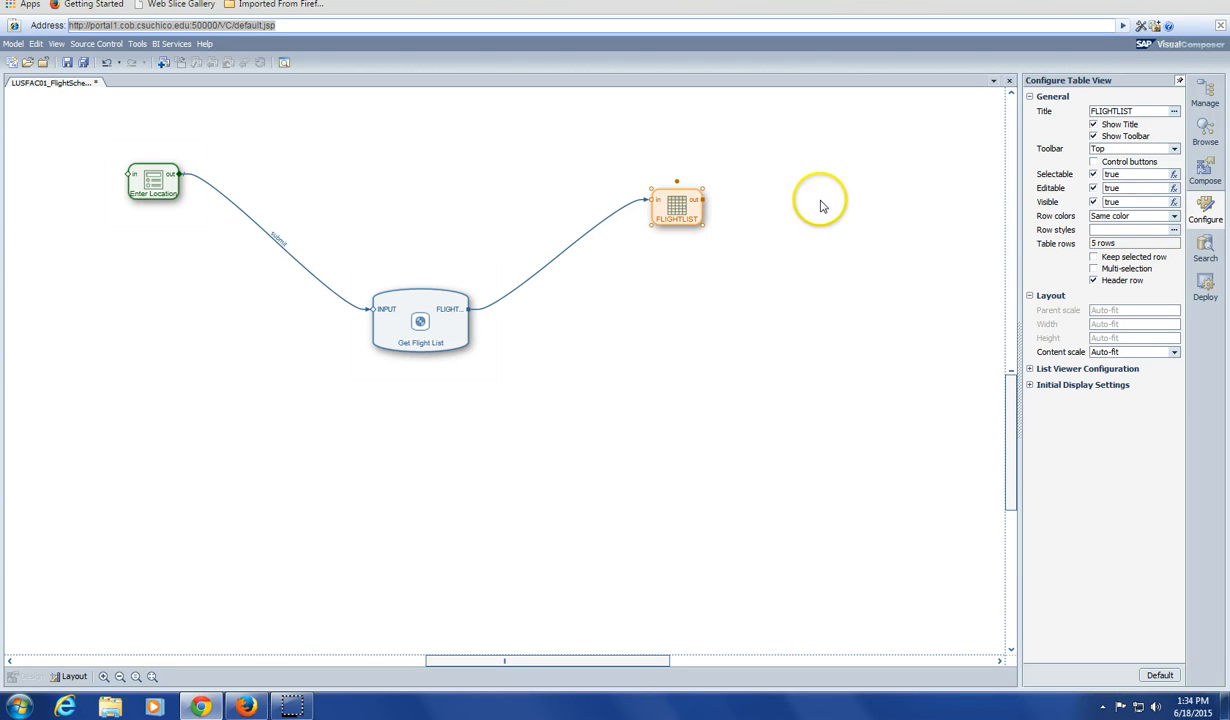
click(1131, 110)
double_click(1131, 110)
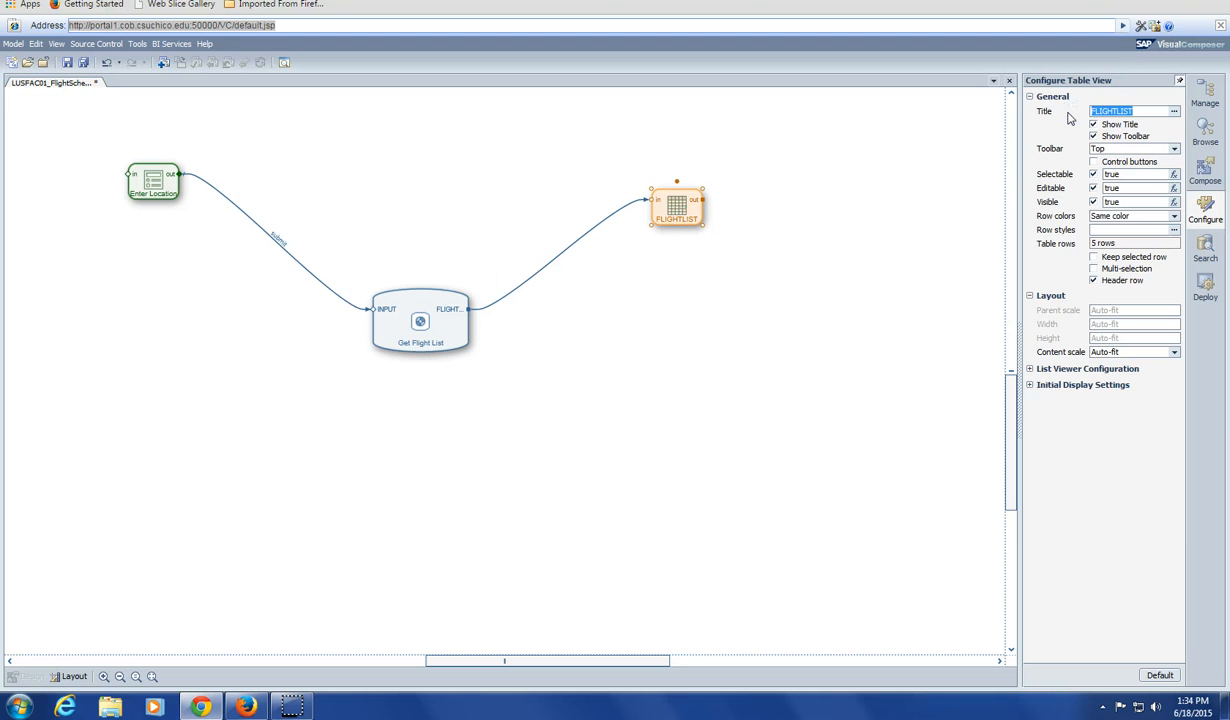
text(Flight Schedule)
key(Return)
Step: Place the BAPI_SFLIGHT_GETDETAIL service below the Flight Schedule table and enable its INPUT fields AIRLINECARRIER, CONNECTIONNUMBER and DATEOFFLIGHT
click(1205, 250)
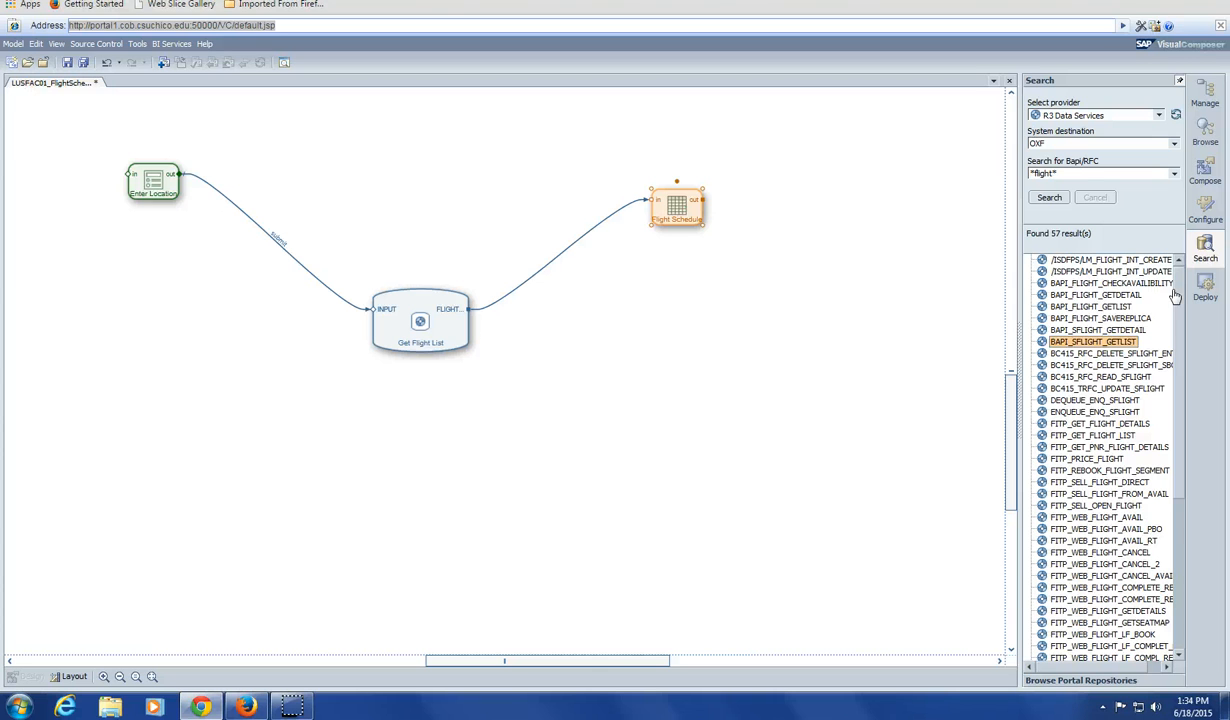
drag(1175, 296, 703, 371)
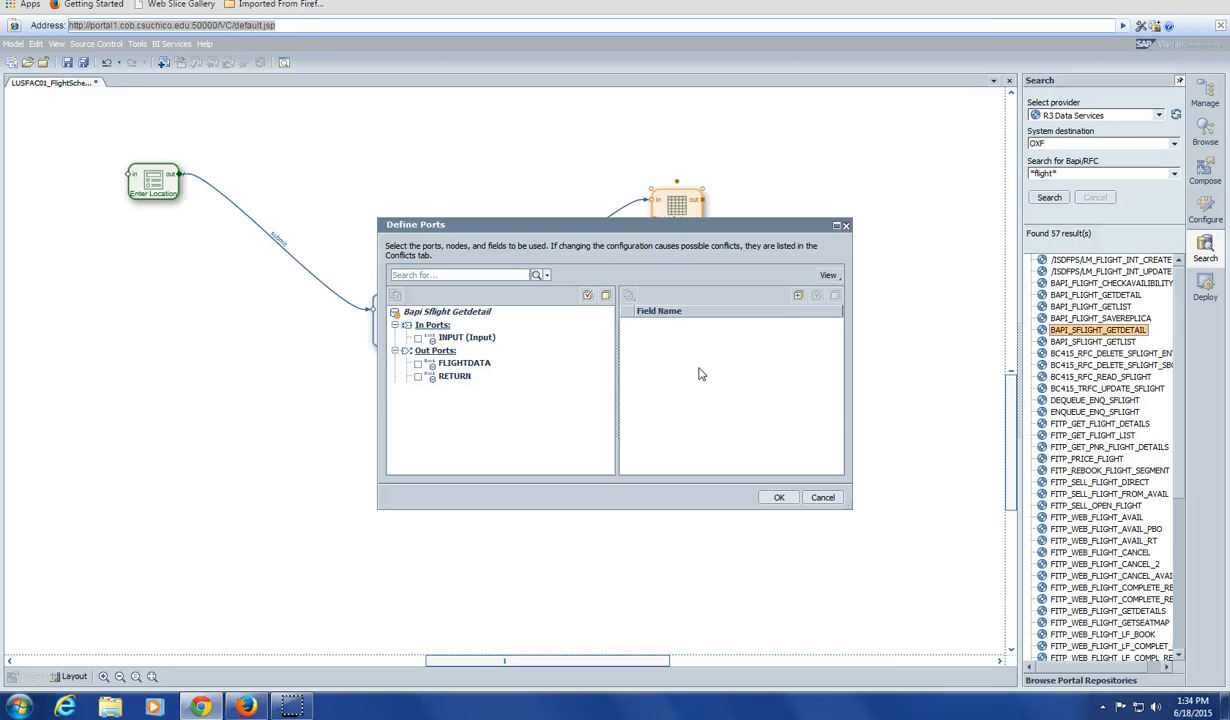
click(462, 337)
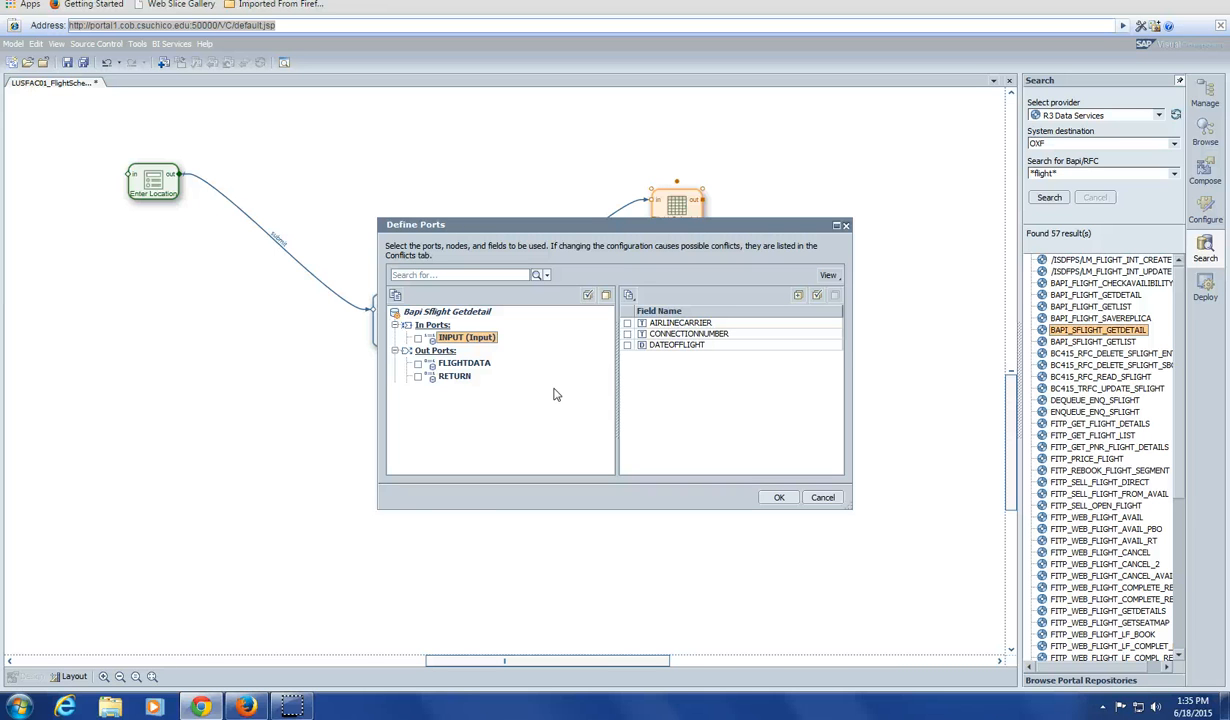
click(418, 337)
click(418, 337)
click(463, 364)
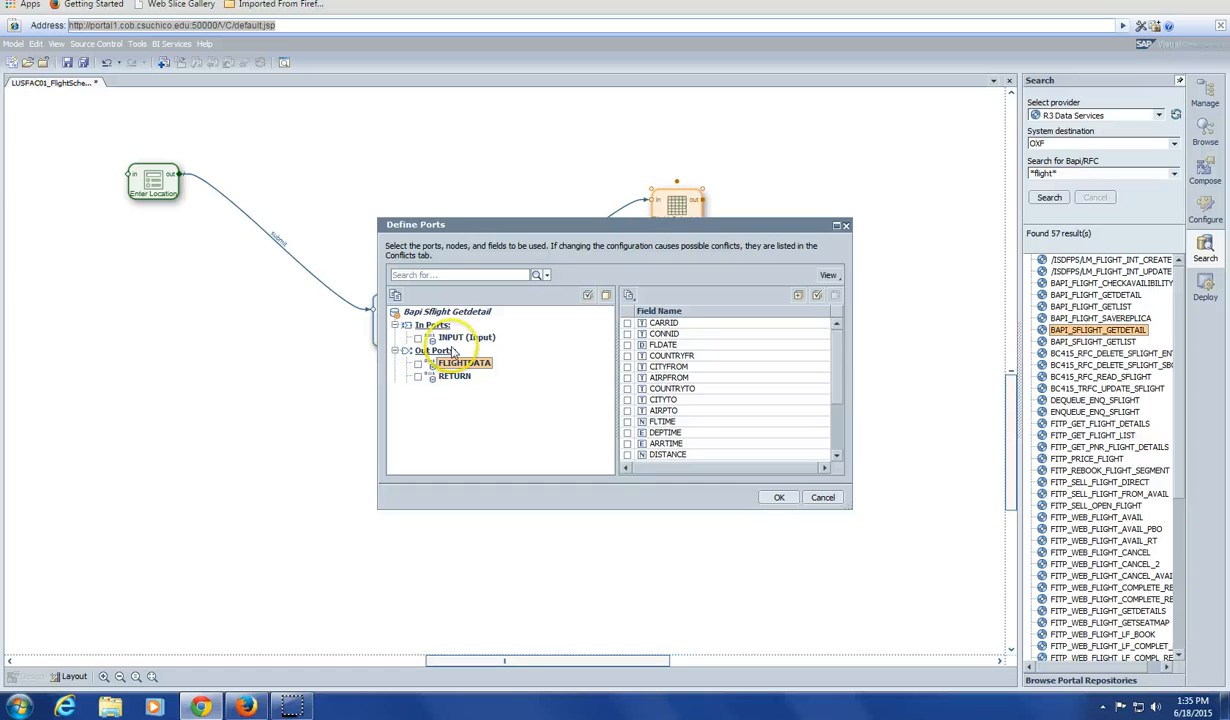
click(462, 337)
click(627, 323)
click(627, 334)
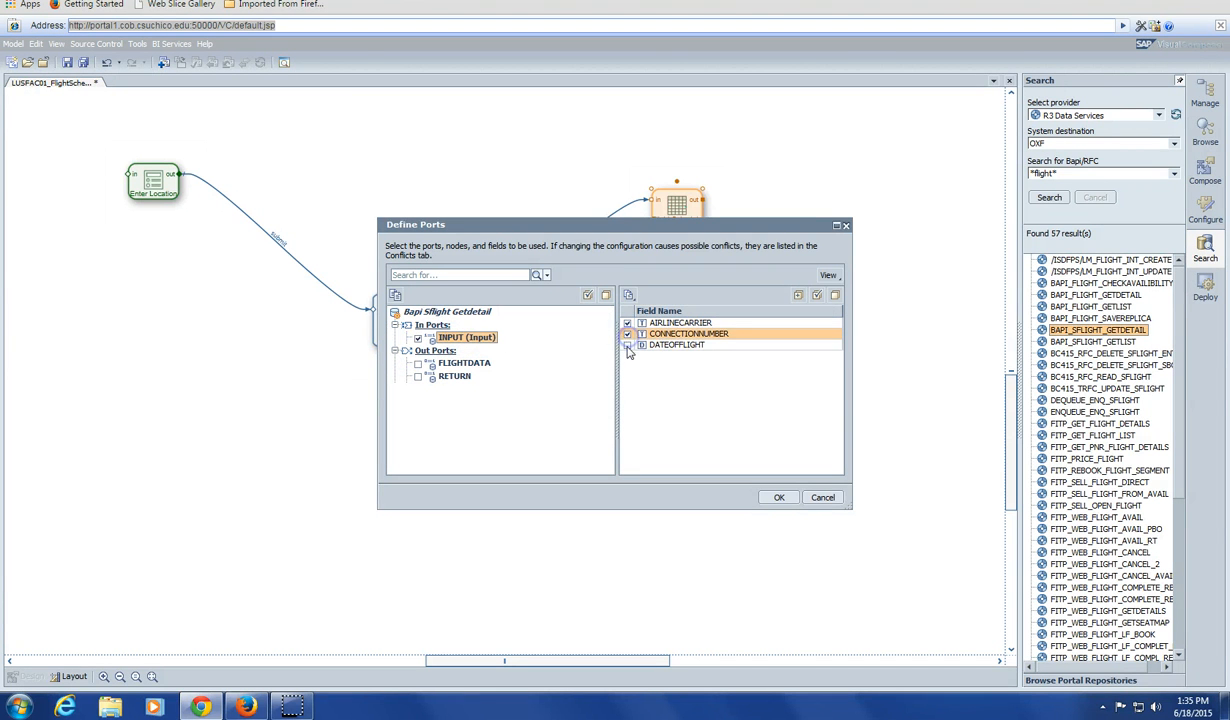
click(627, 345)
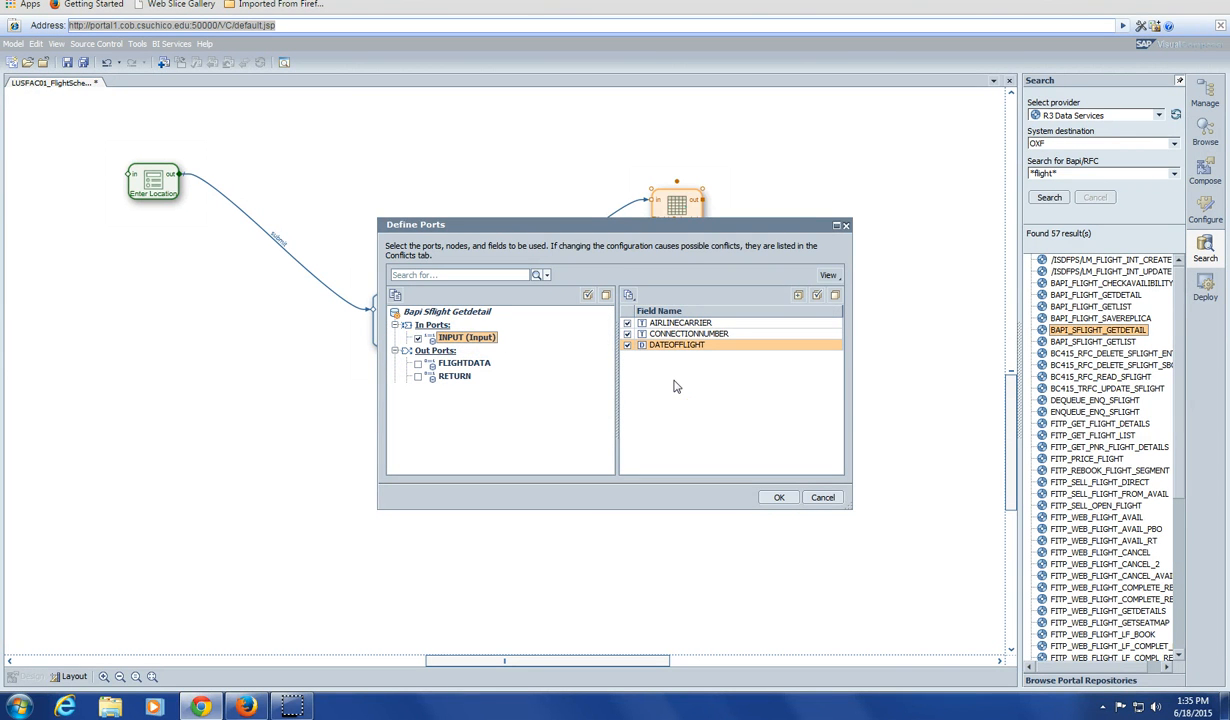
Step: Include FLDATE, FLTIME, DISTANCE, PRICE, CURRENCY, PLANETYPE, SEATSMAX and SEATSOCC in the FLIGHTDATA out port and accept the port definition
click(466, 364)
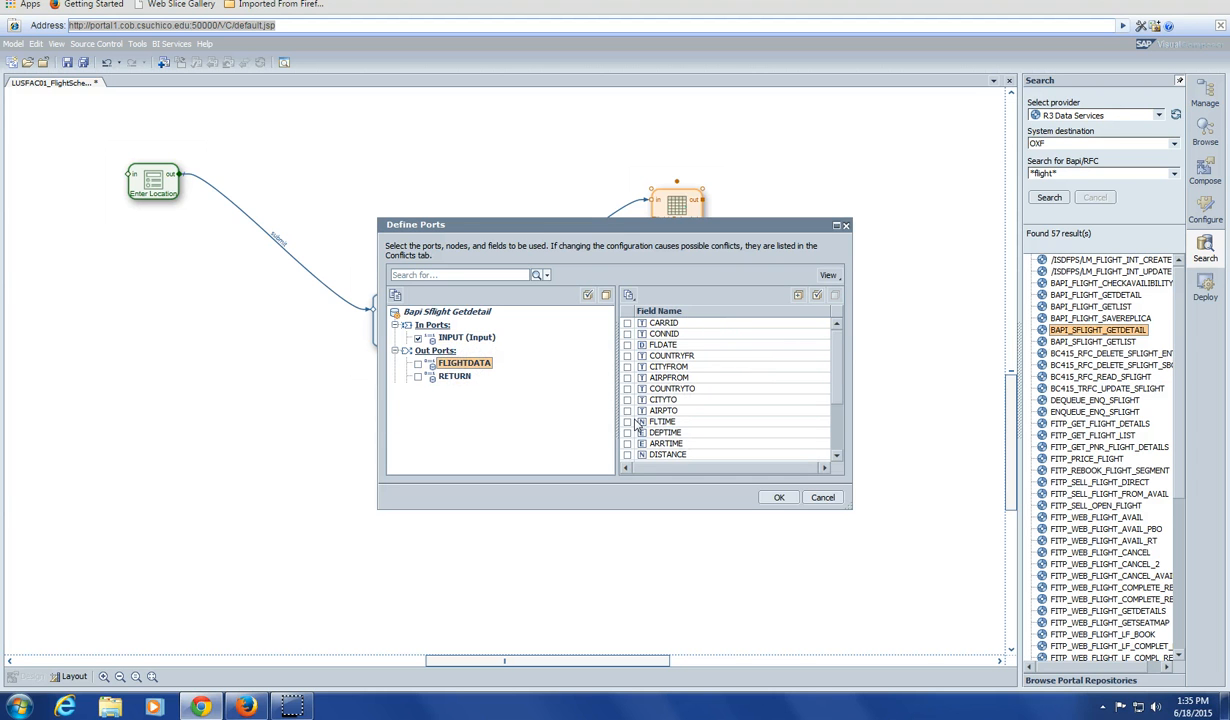
click(627, 344)
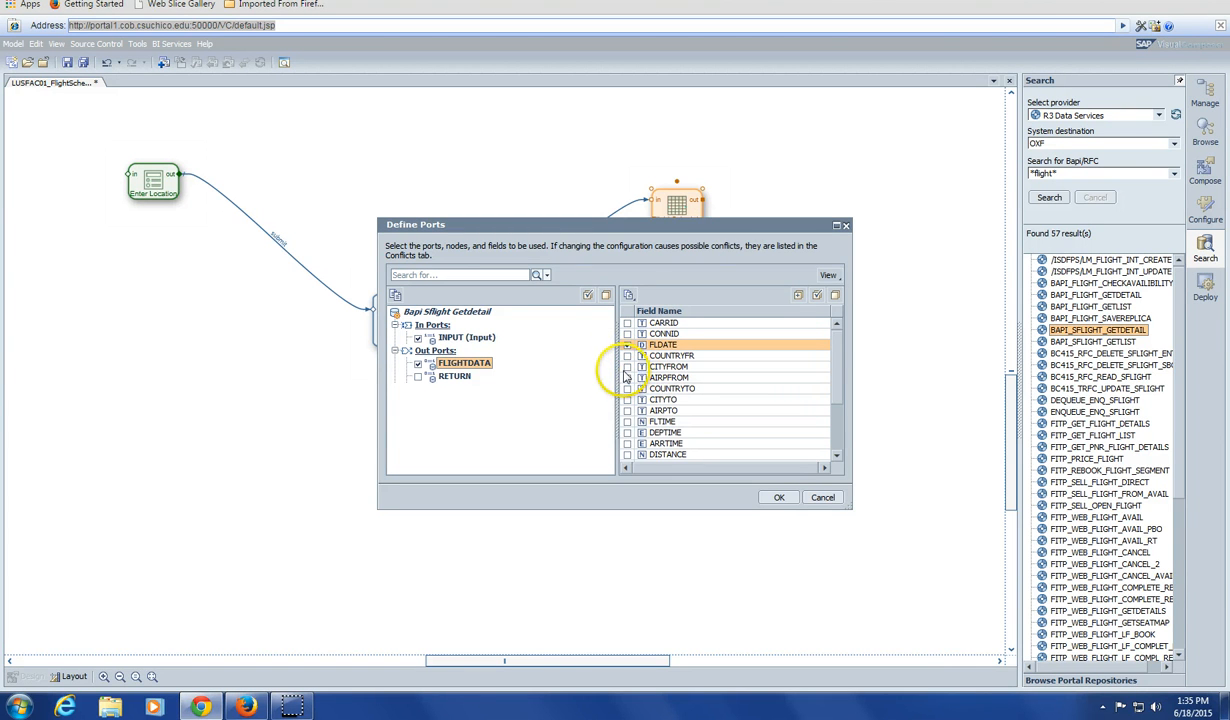
click(627, 421)
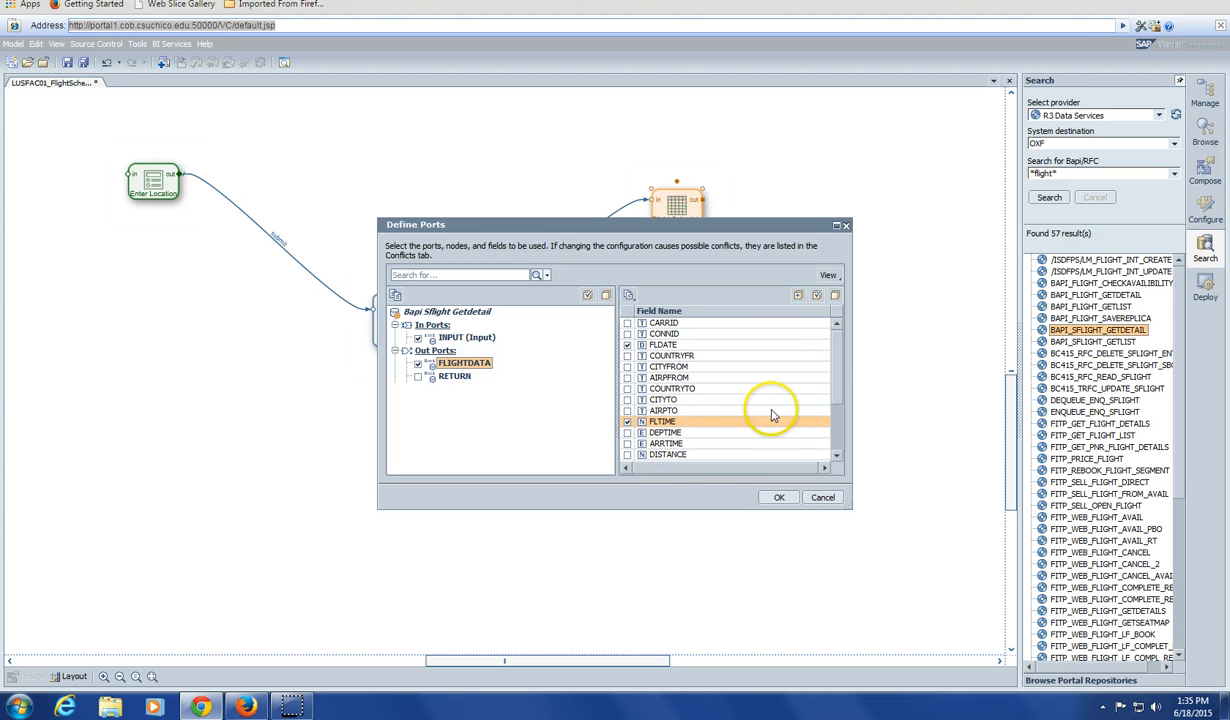
click(627, 454)
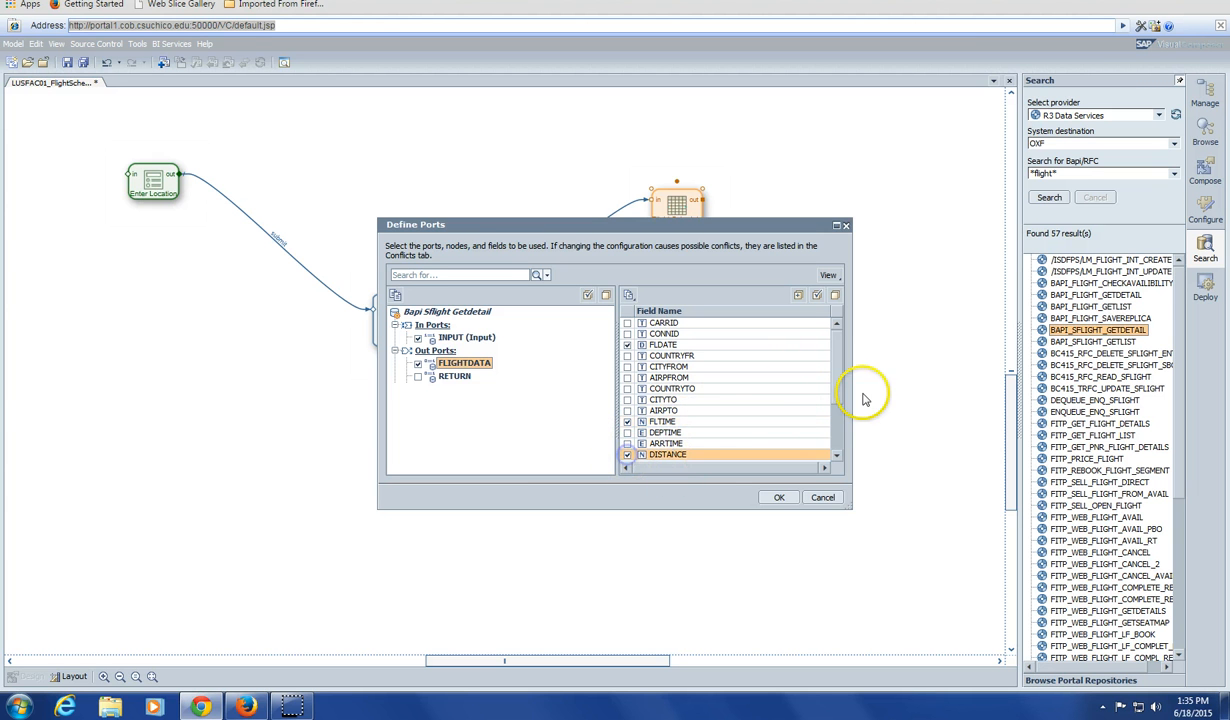
drag(838, 384, 844, 423)
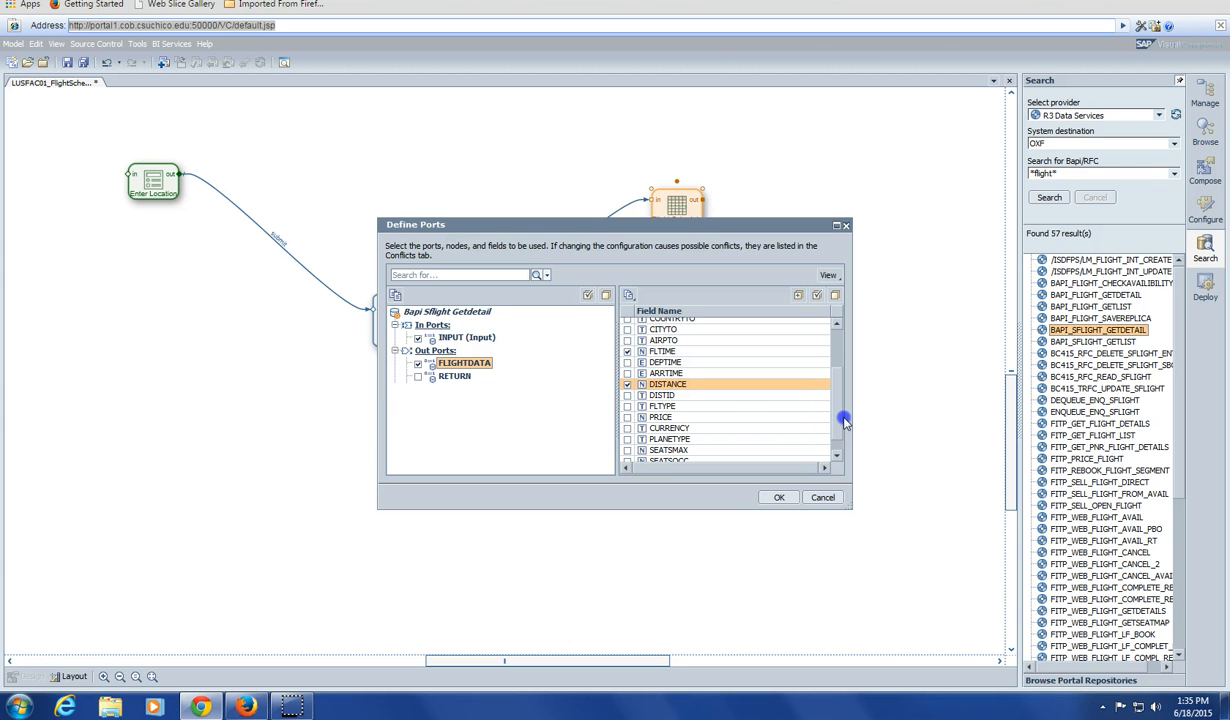
click(627, 417)
click(627, 428)
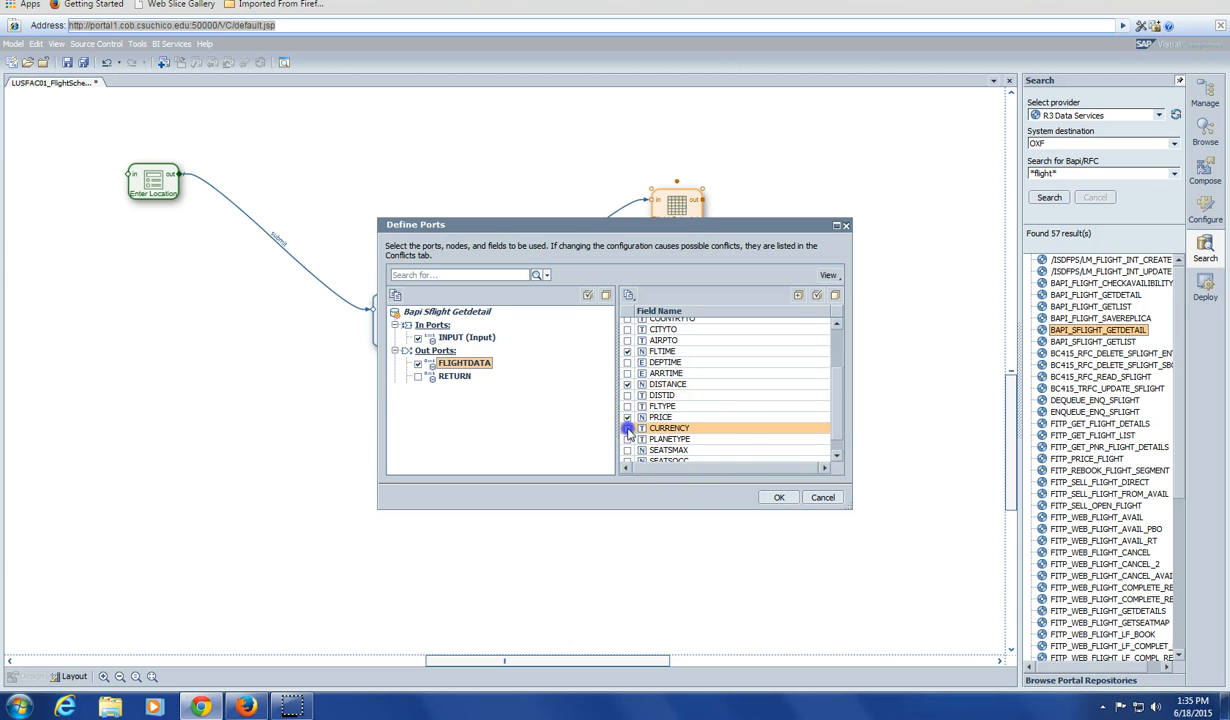
click(706, 468)
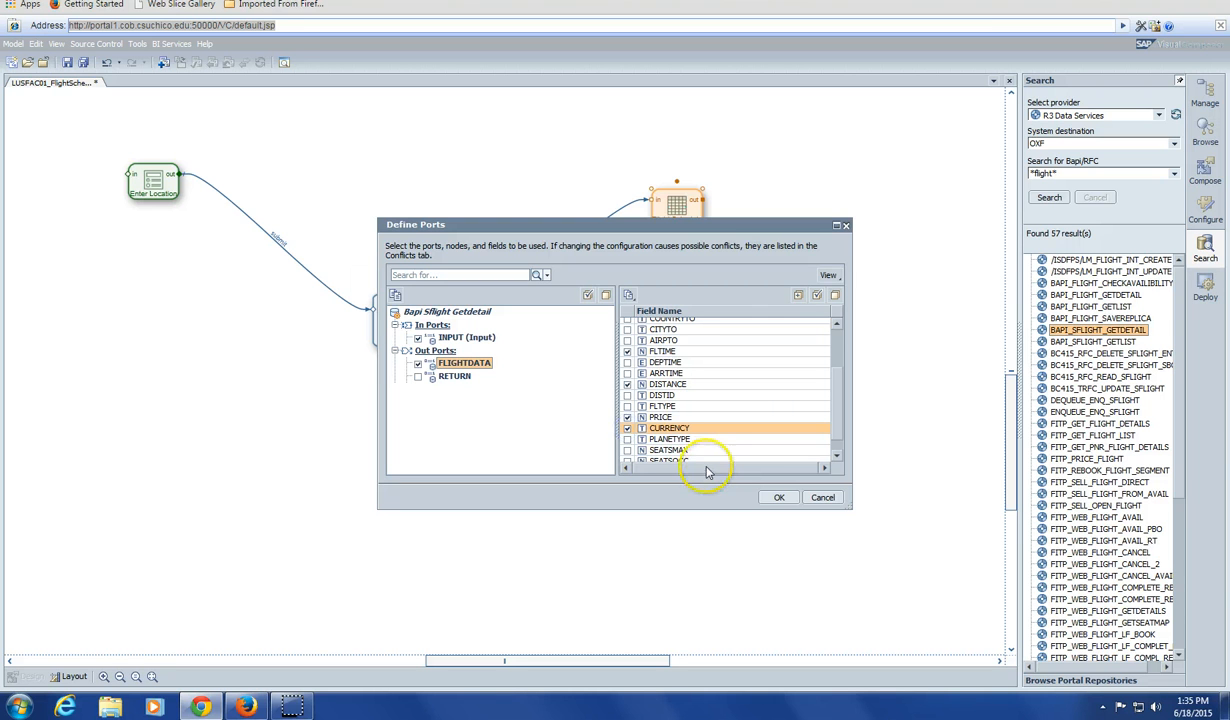
click(628, 452)
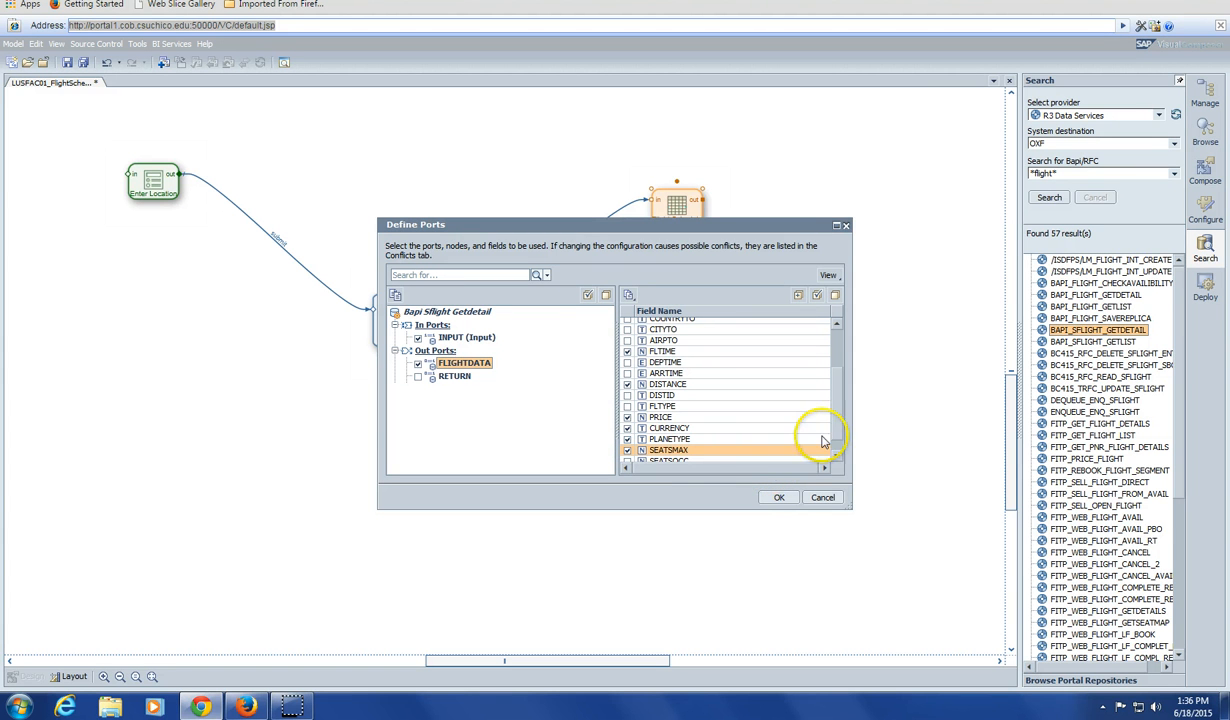
drag(836, 380, 840, 402)
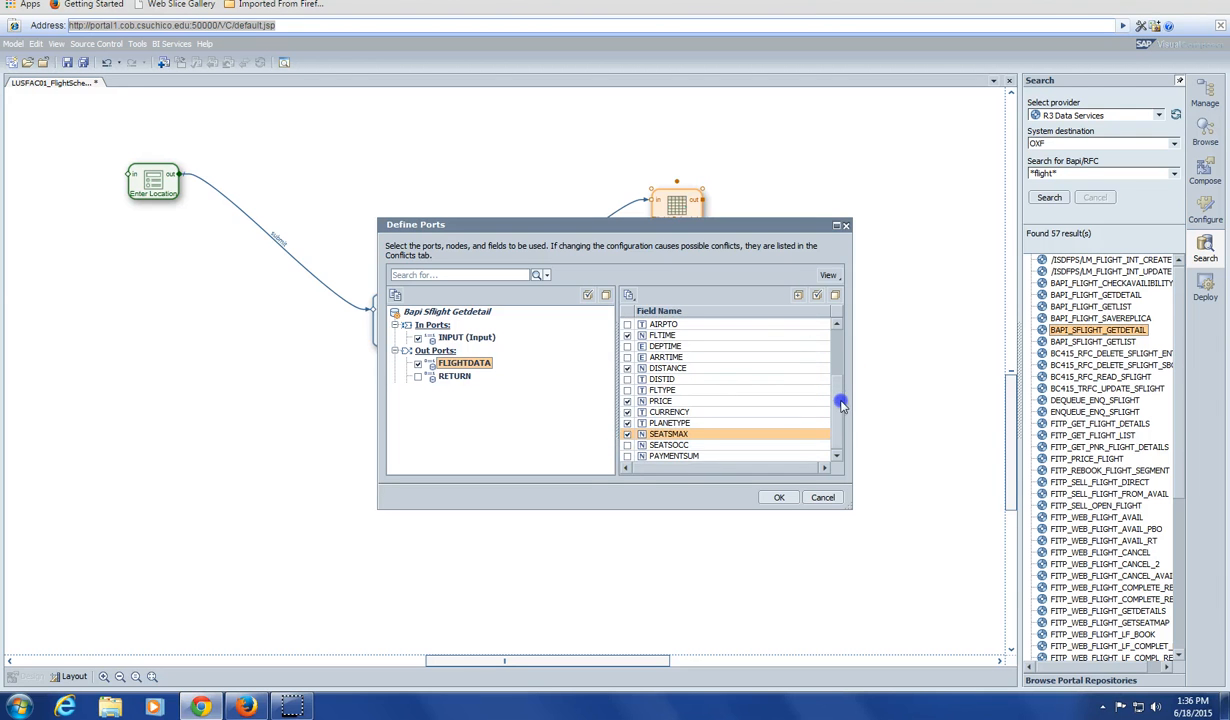
click(627, 446)
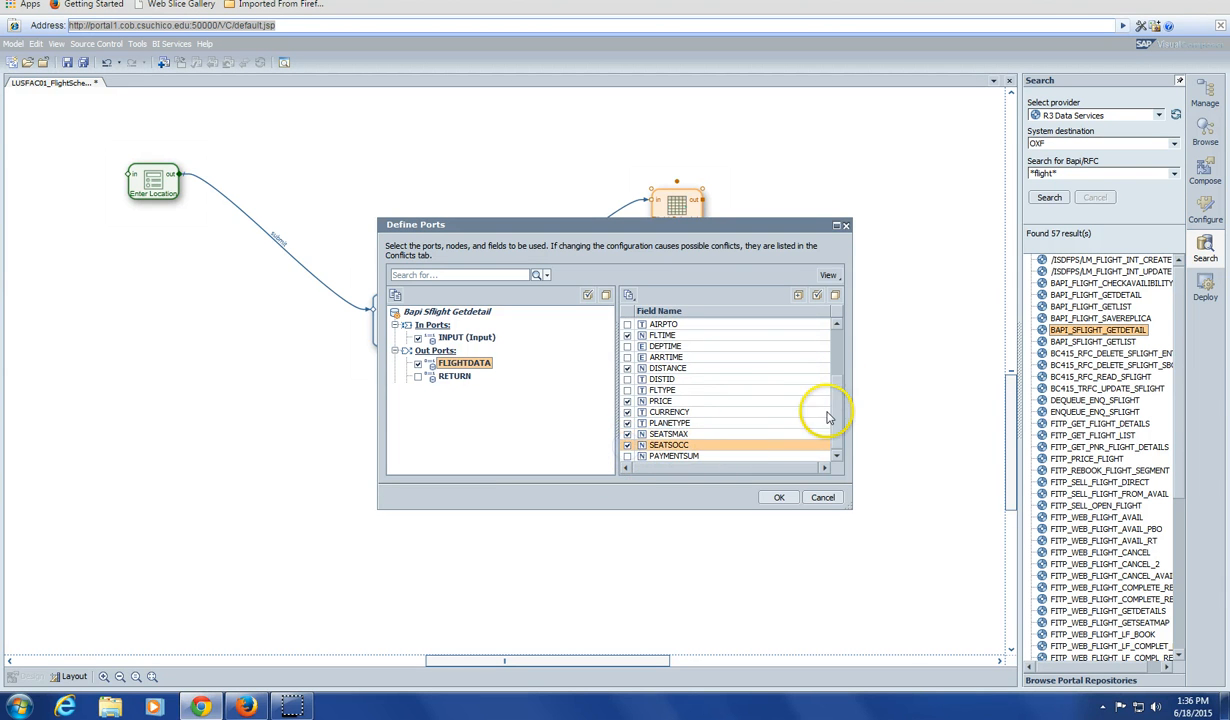
mouse_move(835, 392)
mouse_down()
mouse_move(829, 330)
mouse_move(841, 415)
mouse_up()
click(779, 497)
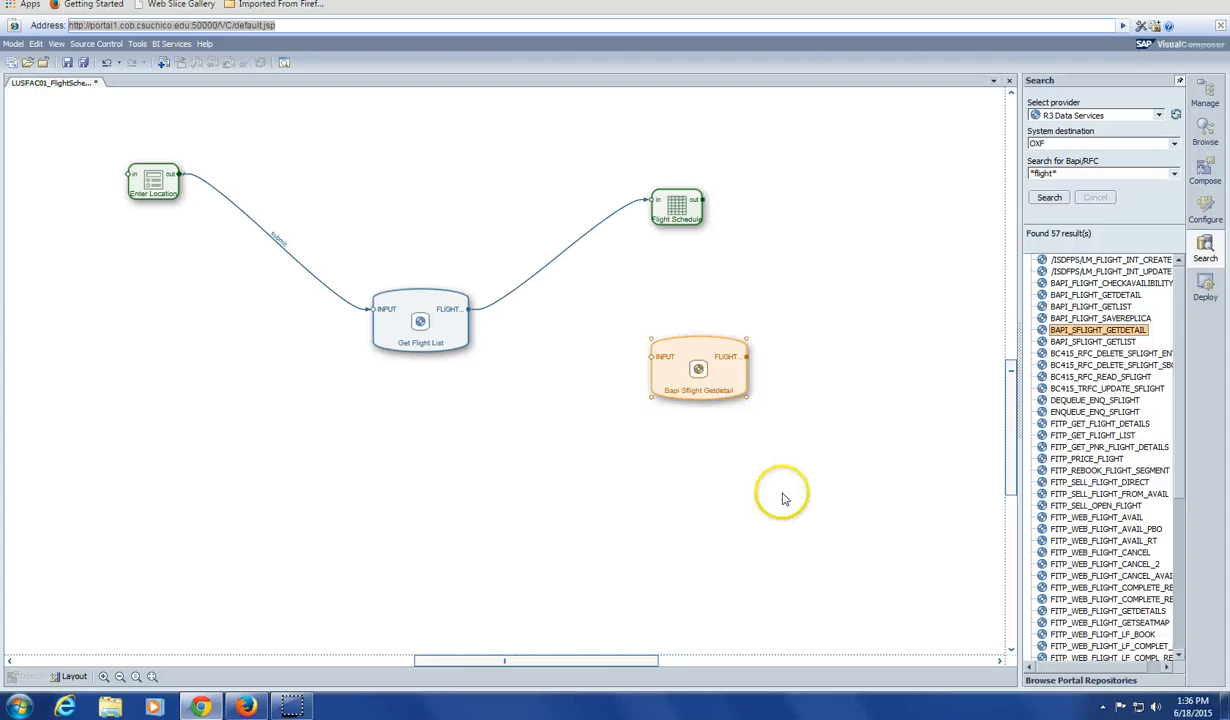
Step: Rename the Bapi Sflight Getdetail data service to Flight Details
double_click(738, 382)
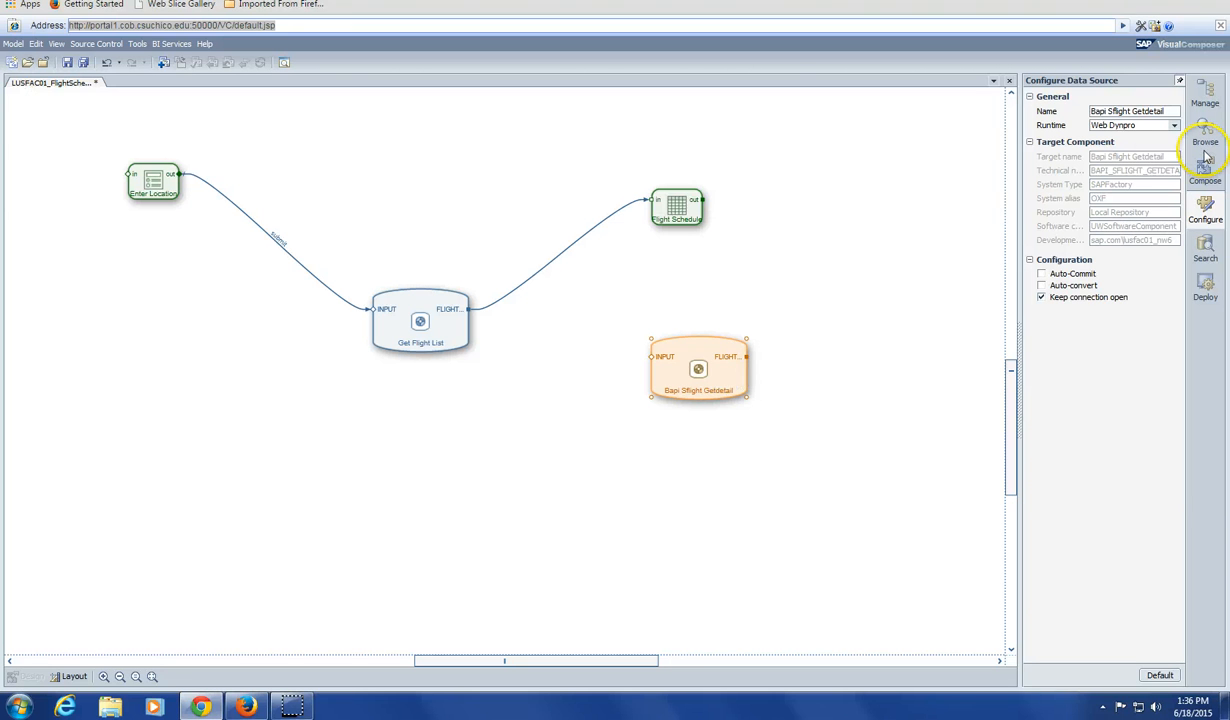
drag(1166, 112, 1080, 116)
text(F)
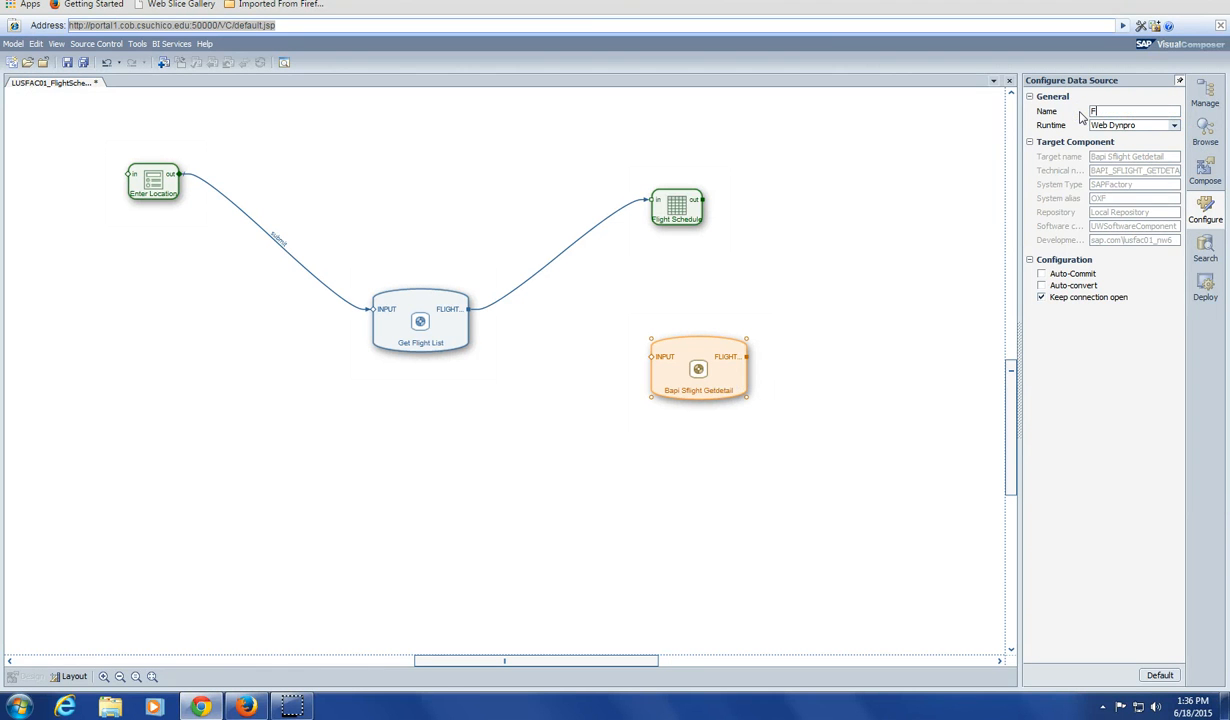
text(light Details)
key(Return)
click(1071, 121)
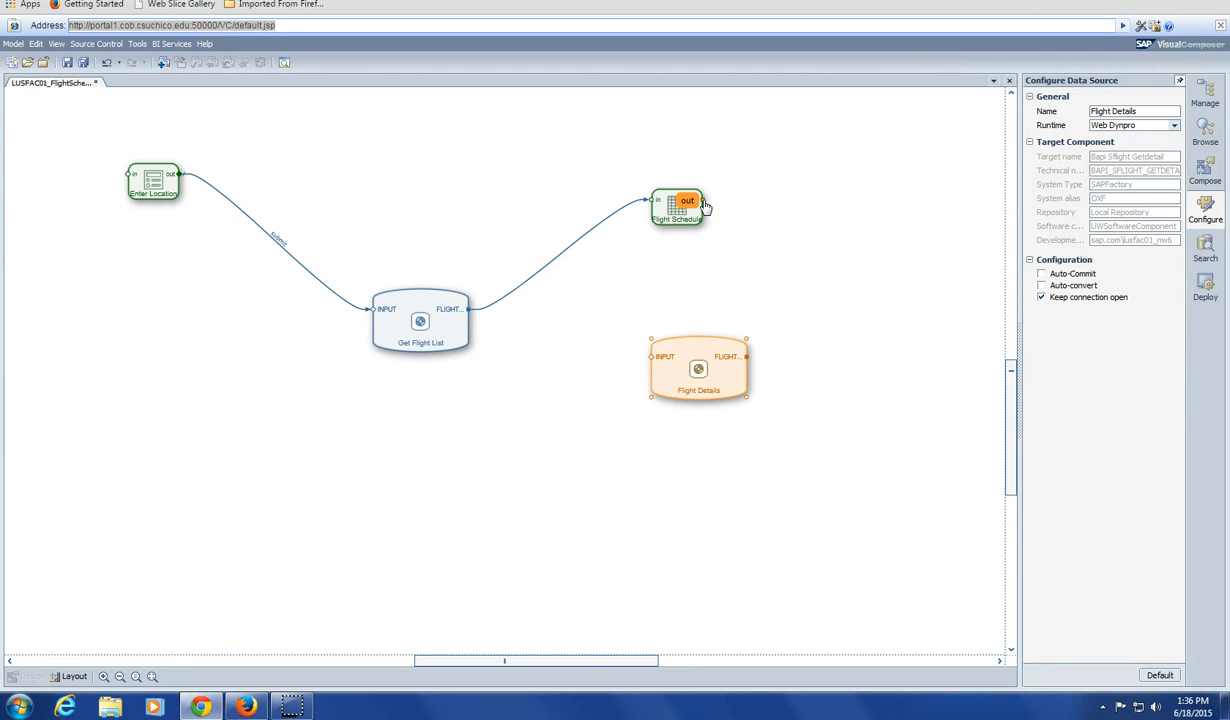
Step: Connect the out port of the Flight Schedule table to the INPUT port of Flight Details
drag(705, 205, 649, 358)
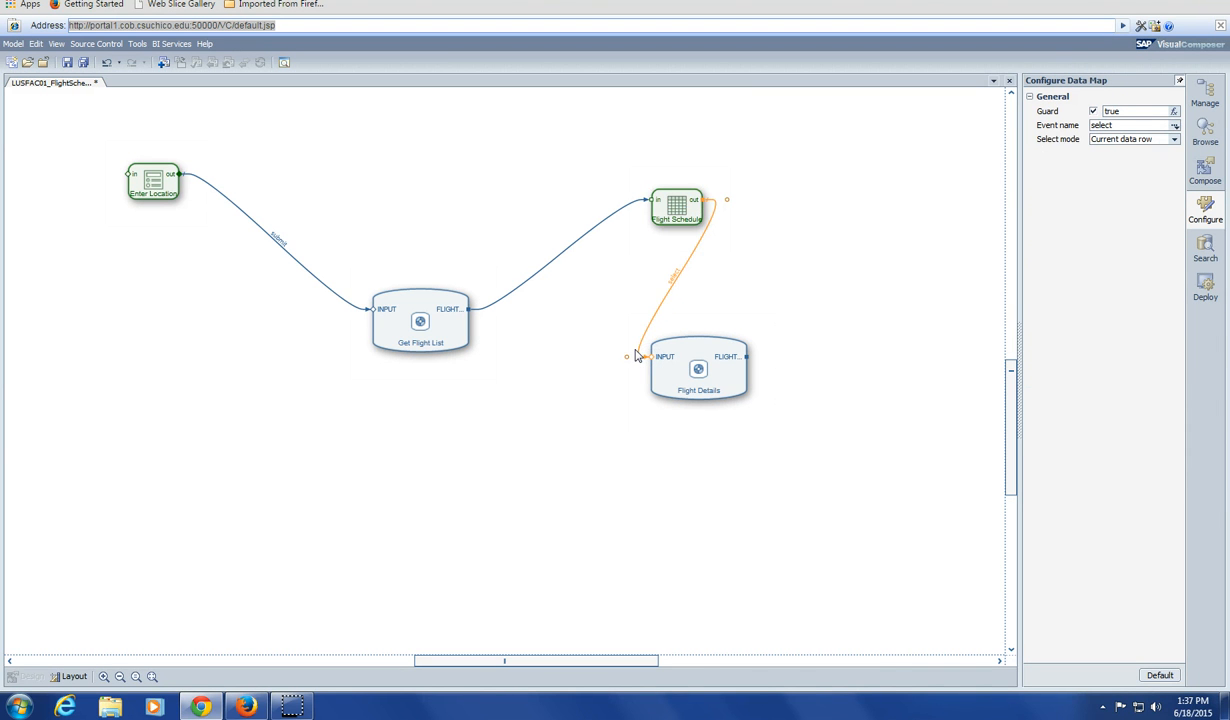
click(624, 306)
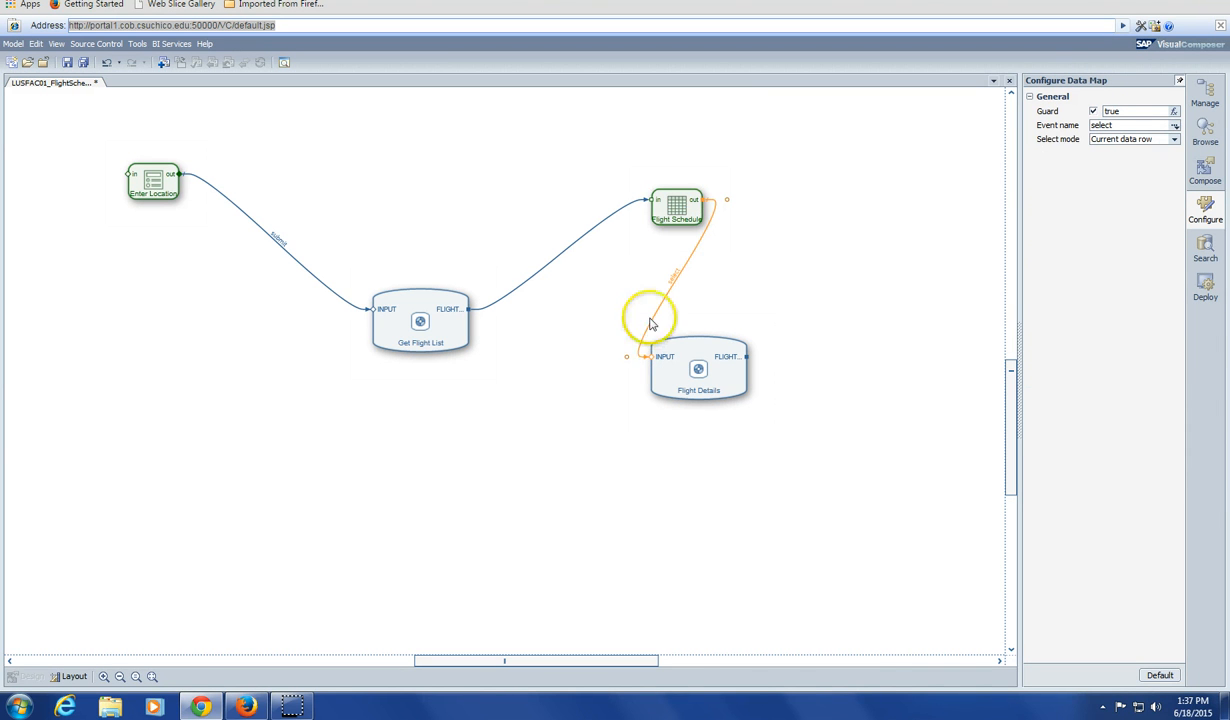
right_click(687, 270)
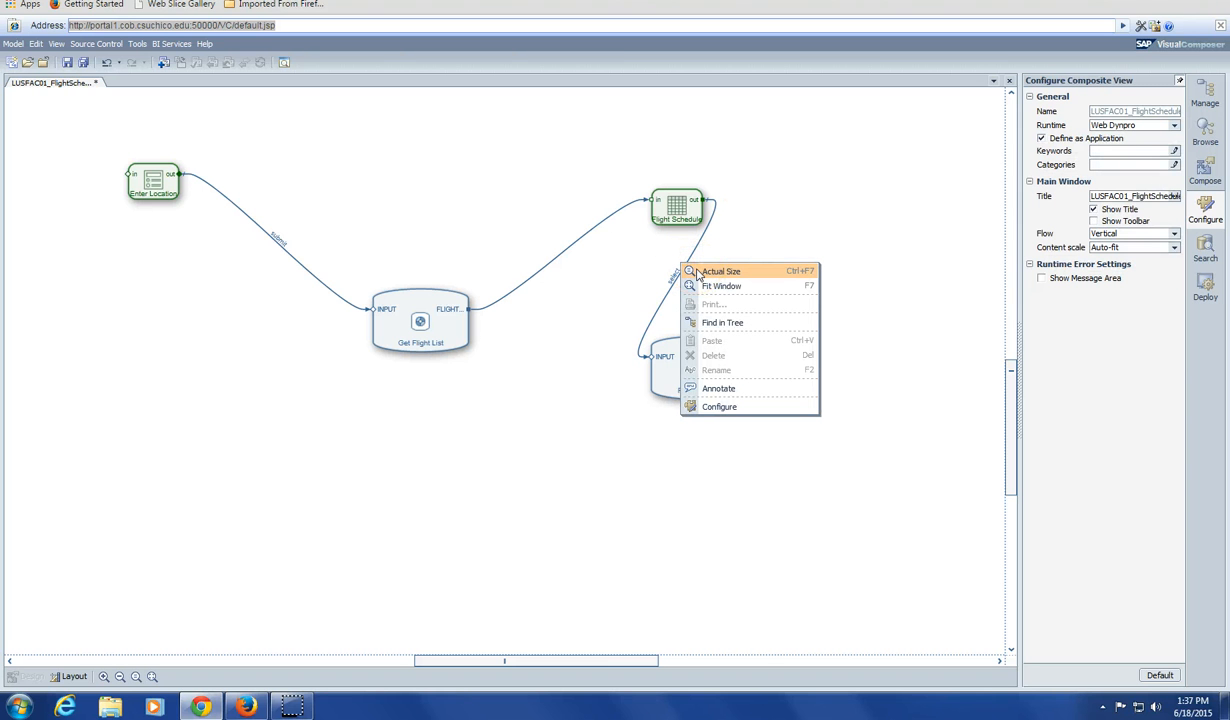
click(618, 294)
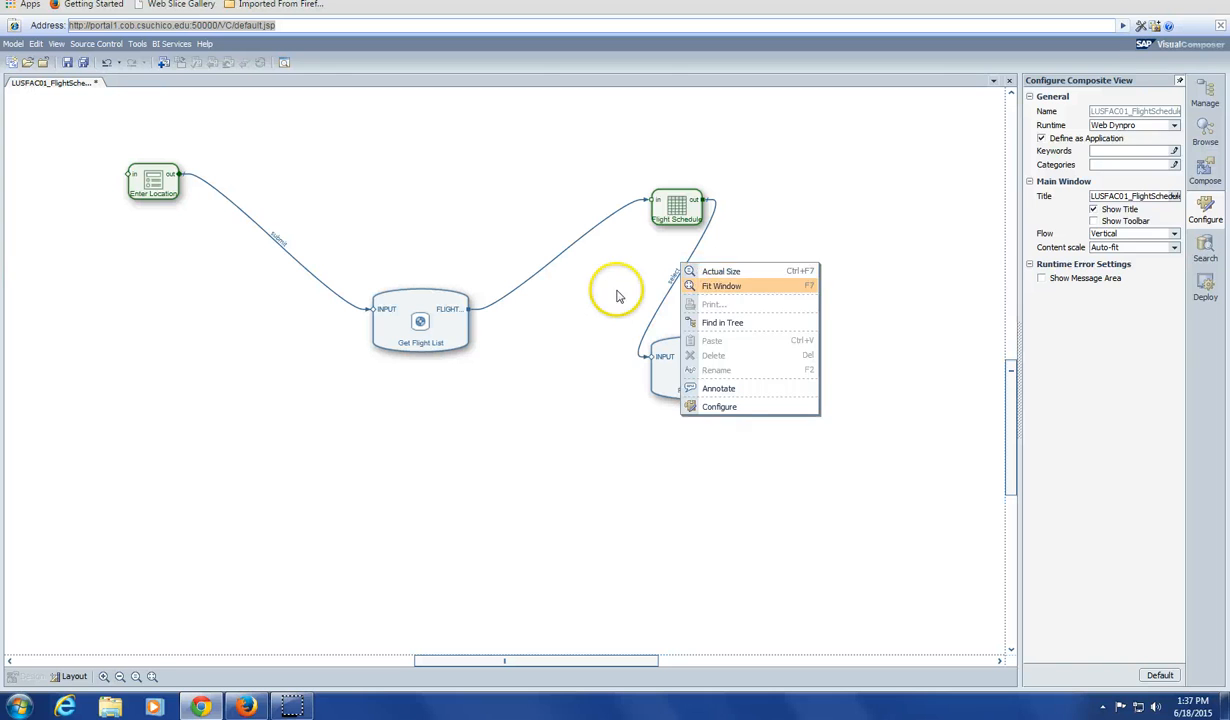
click(670, 293)
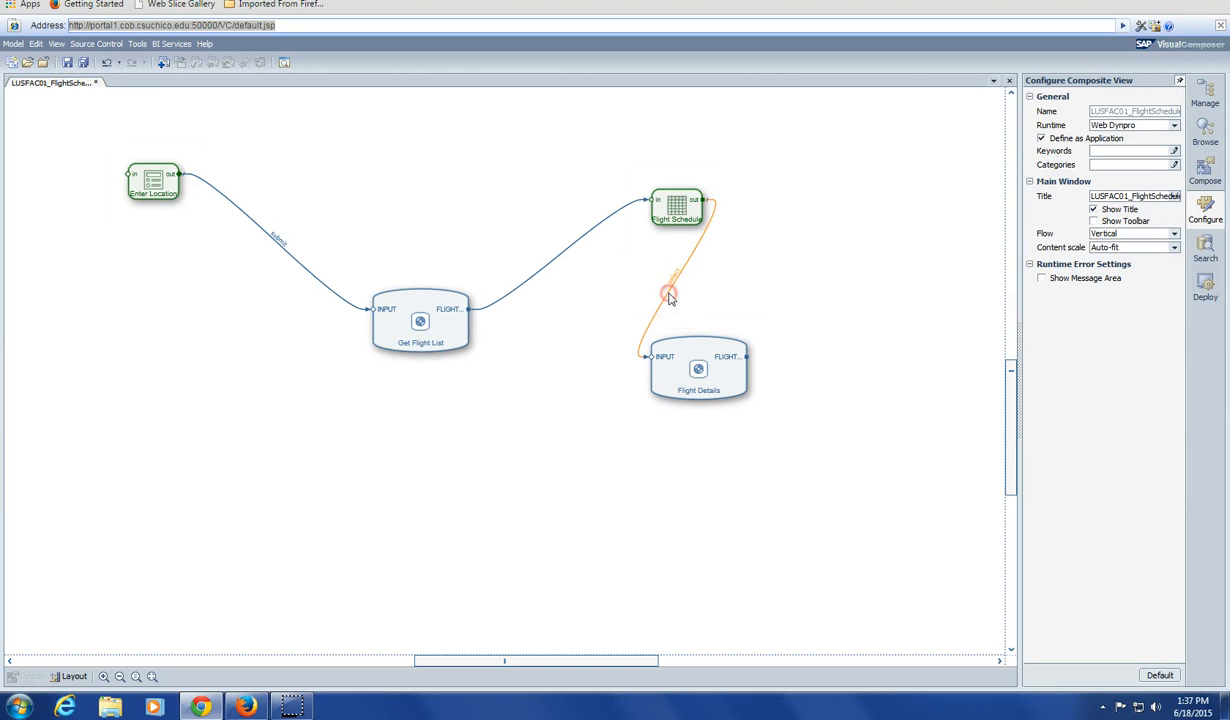
right_click(668, 292)
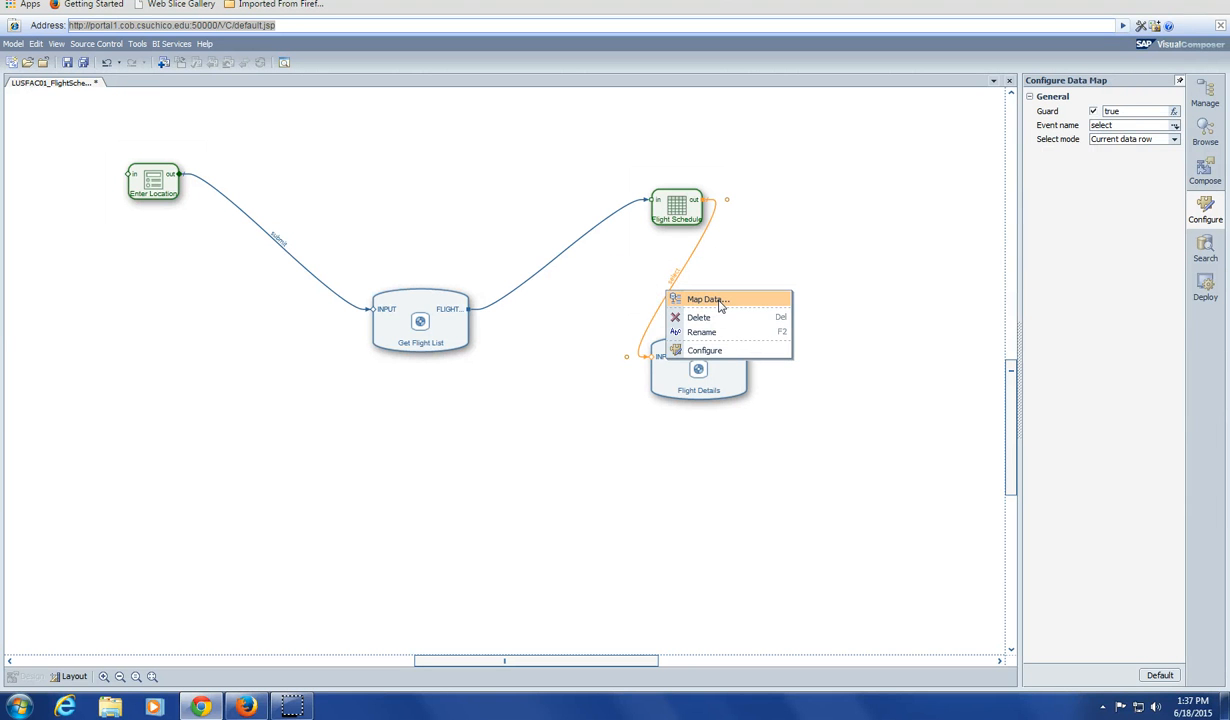
click(719, 301)
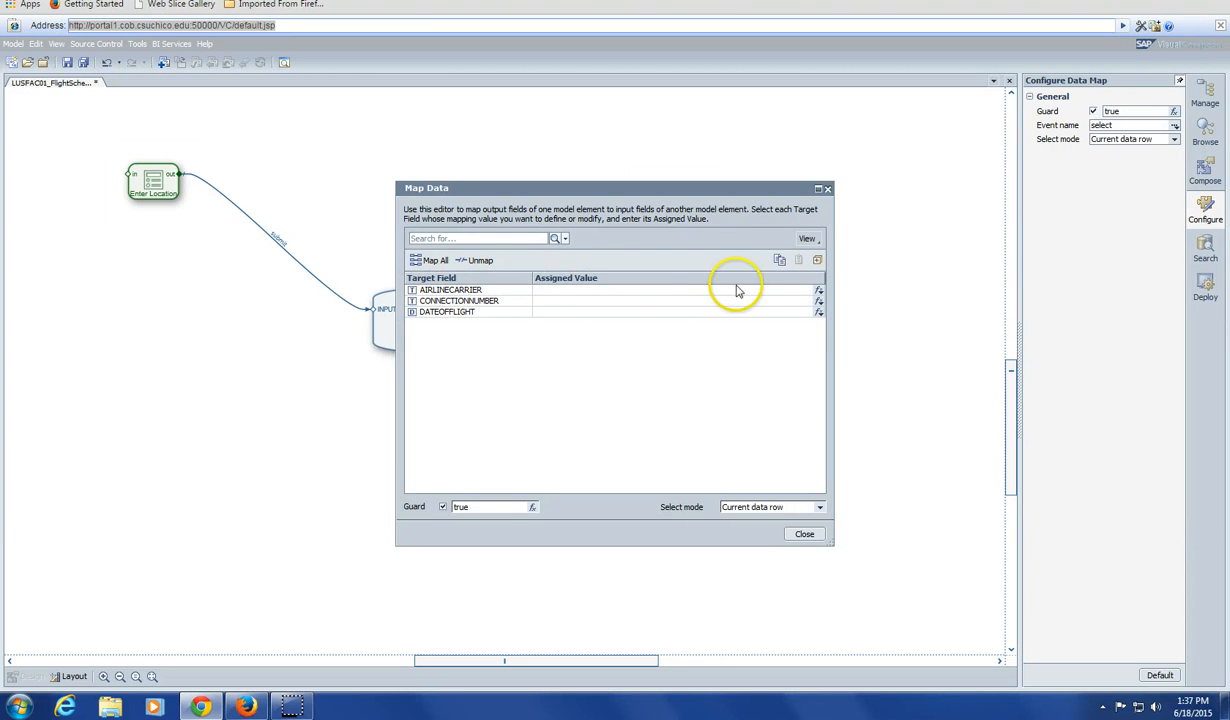
click(619, 291)
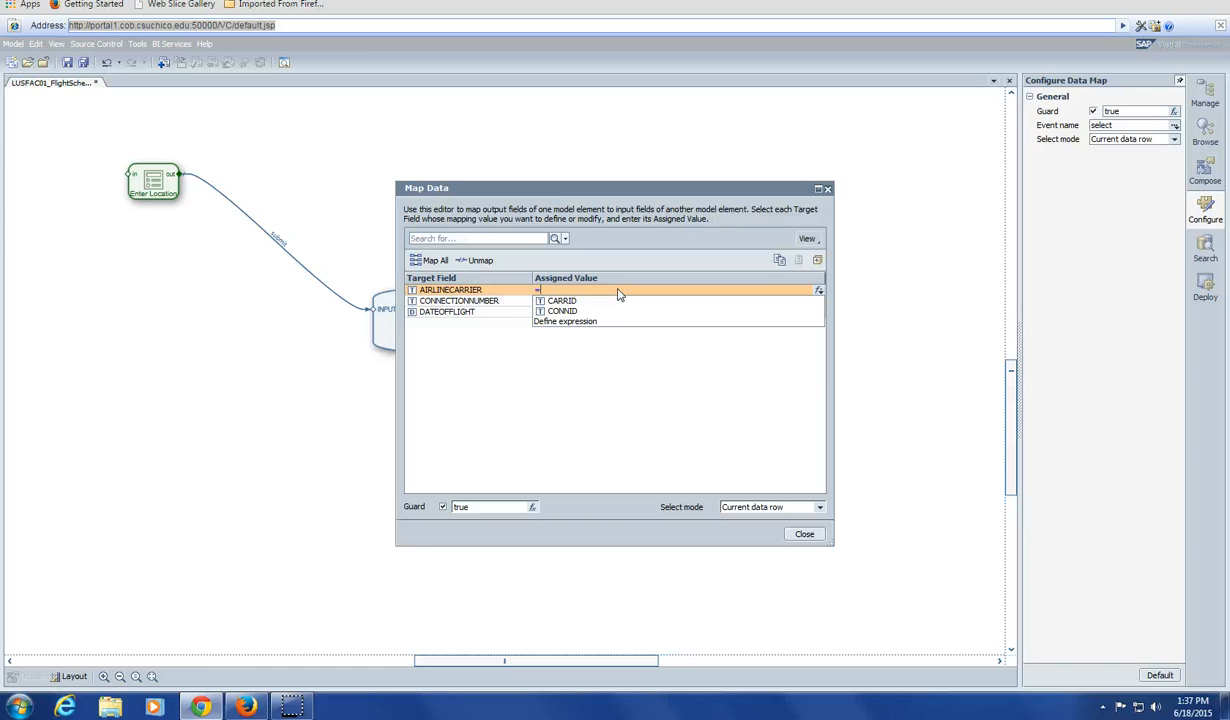
text(@)
click(562, 300)
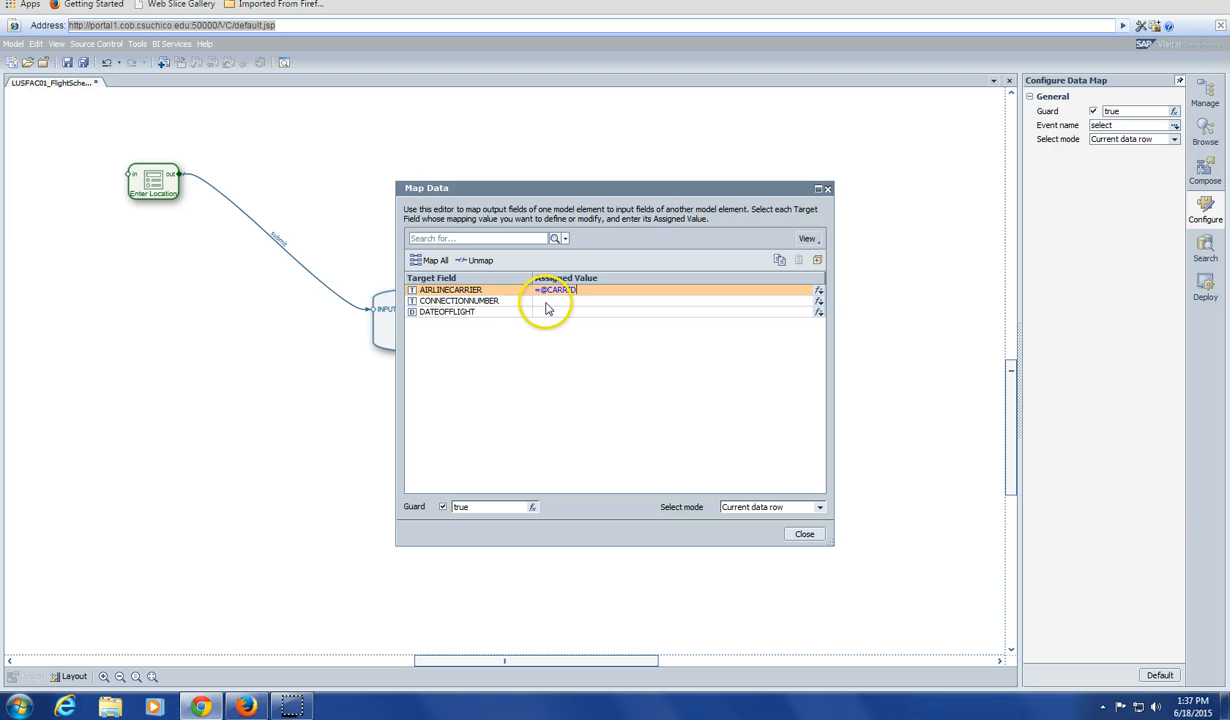
click(545, 302)
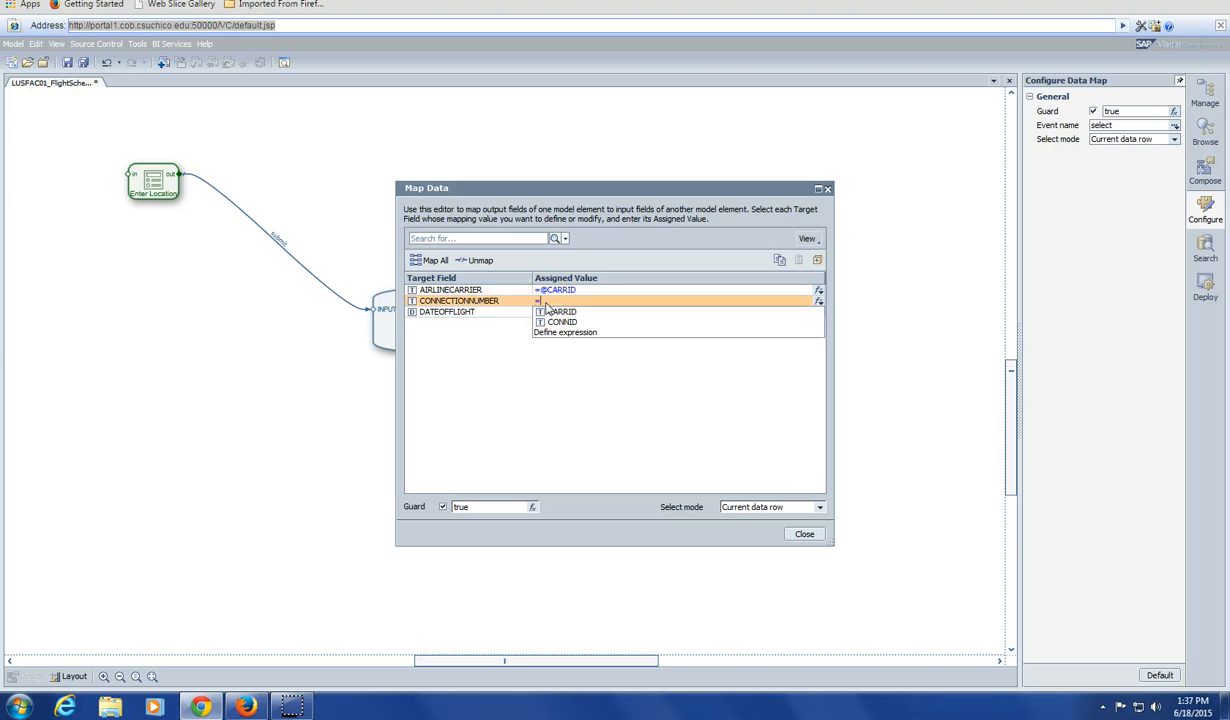
text(@)
click(555, 322)
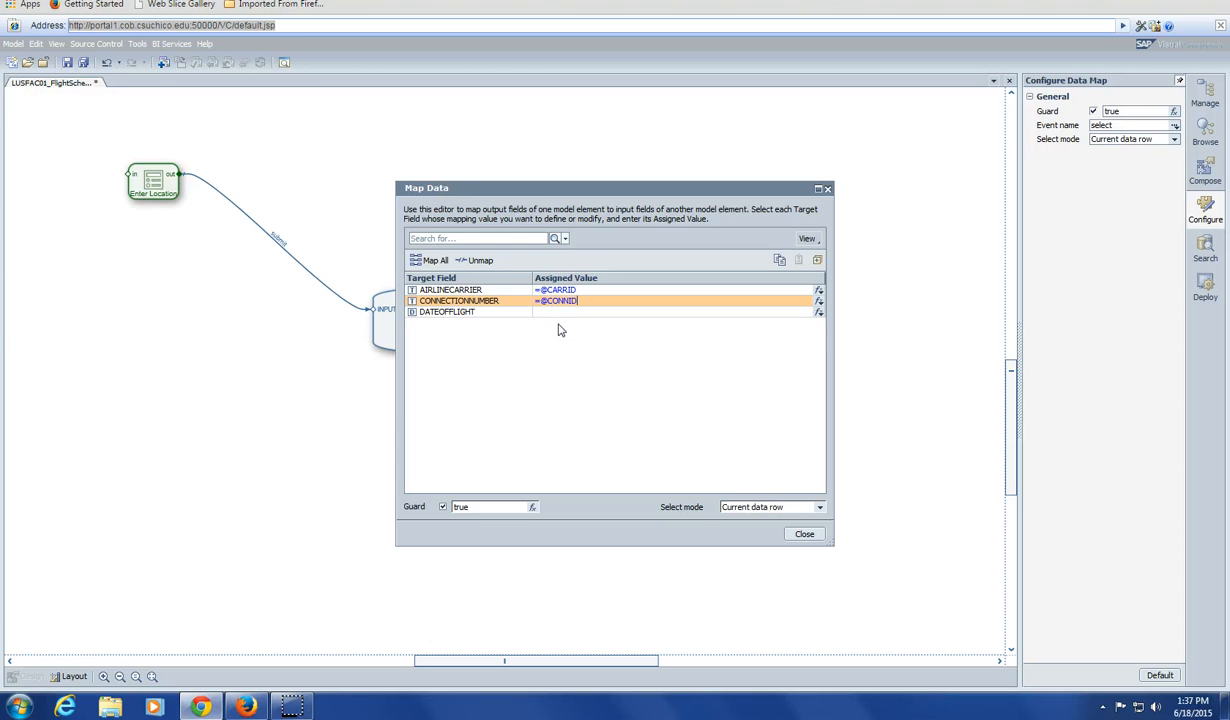
click(545, 312)
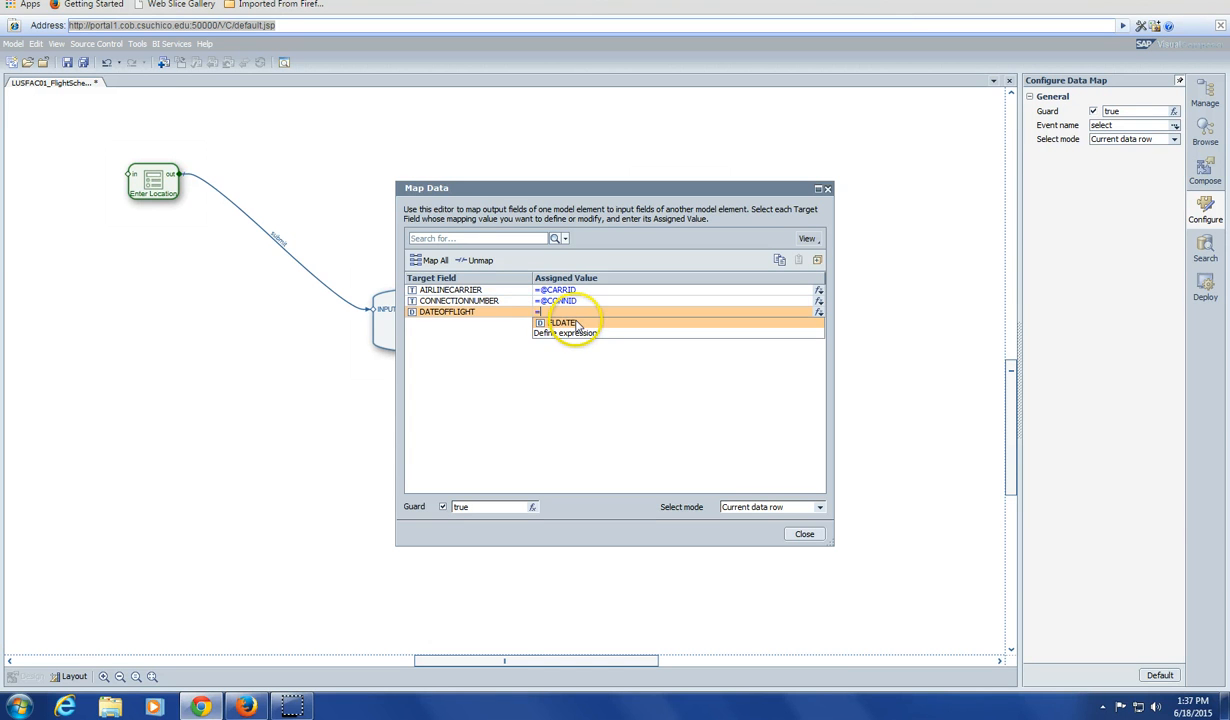
text(=@)
click(563, 323)
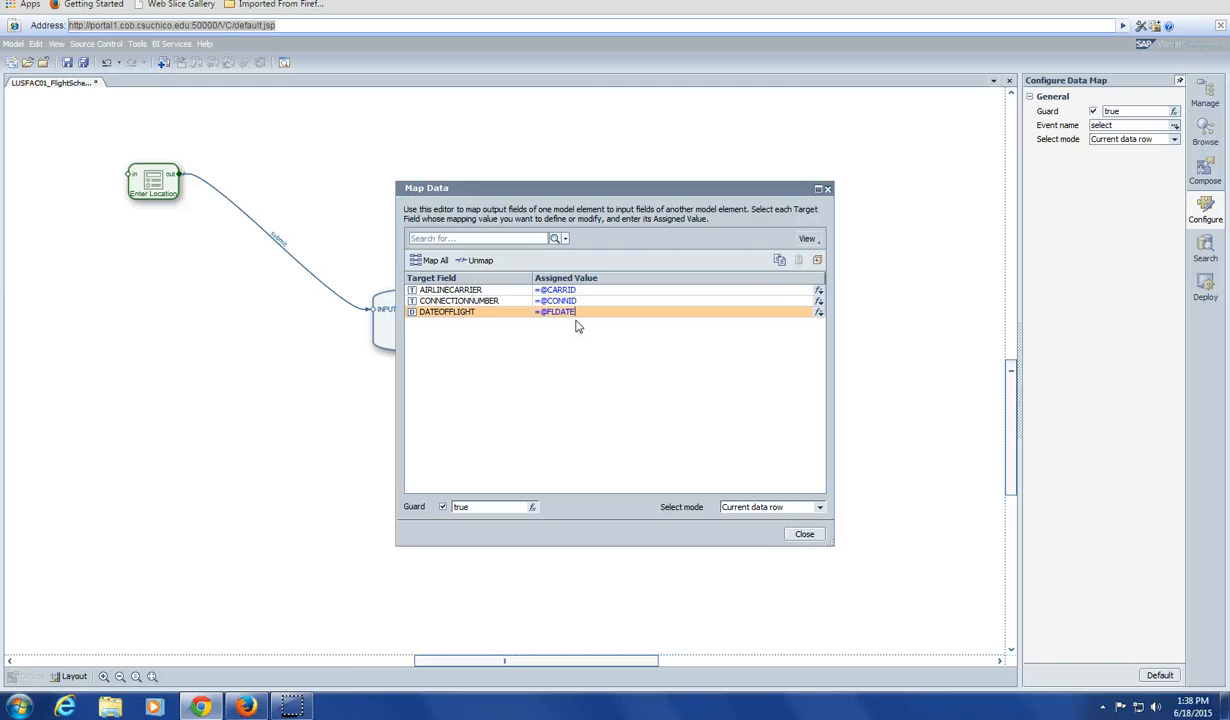
click(667, 381)
click(805, 535)
click(798, 536)
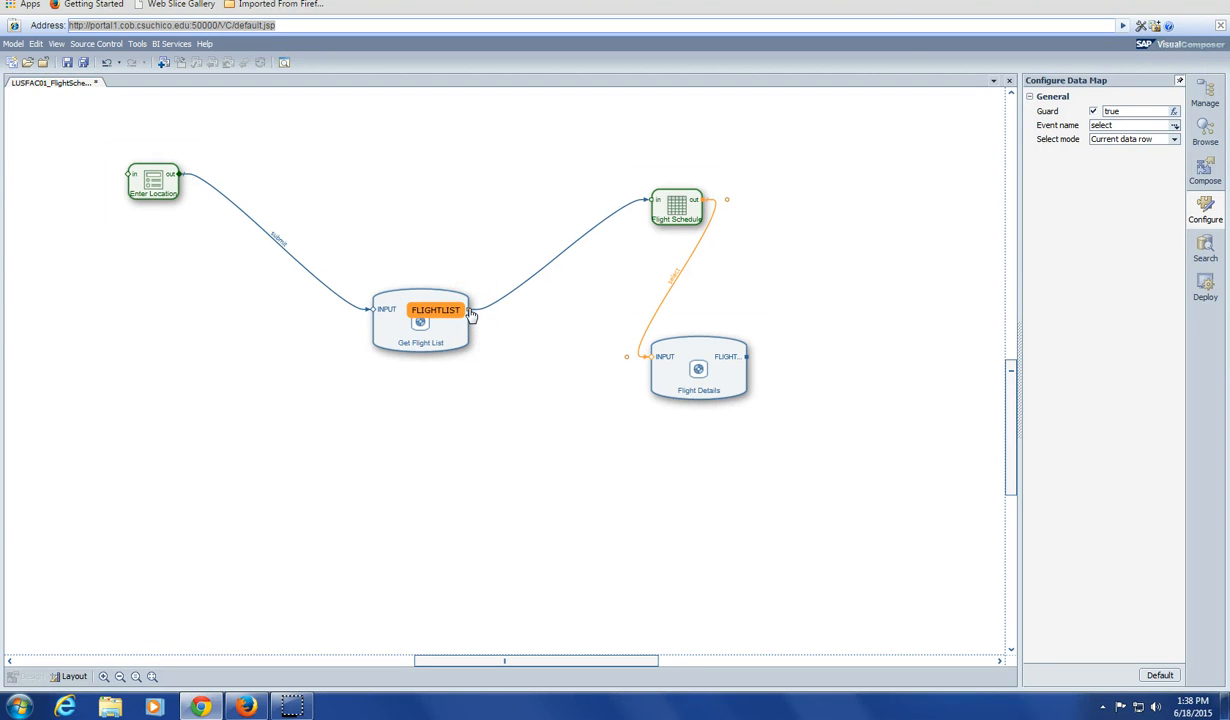
Step: Add a form view fed by the FLIGHTDATA out port of the Flight Details service and title it Flight Details
click(745, 358)
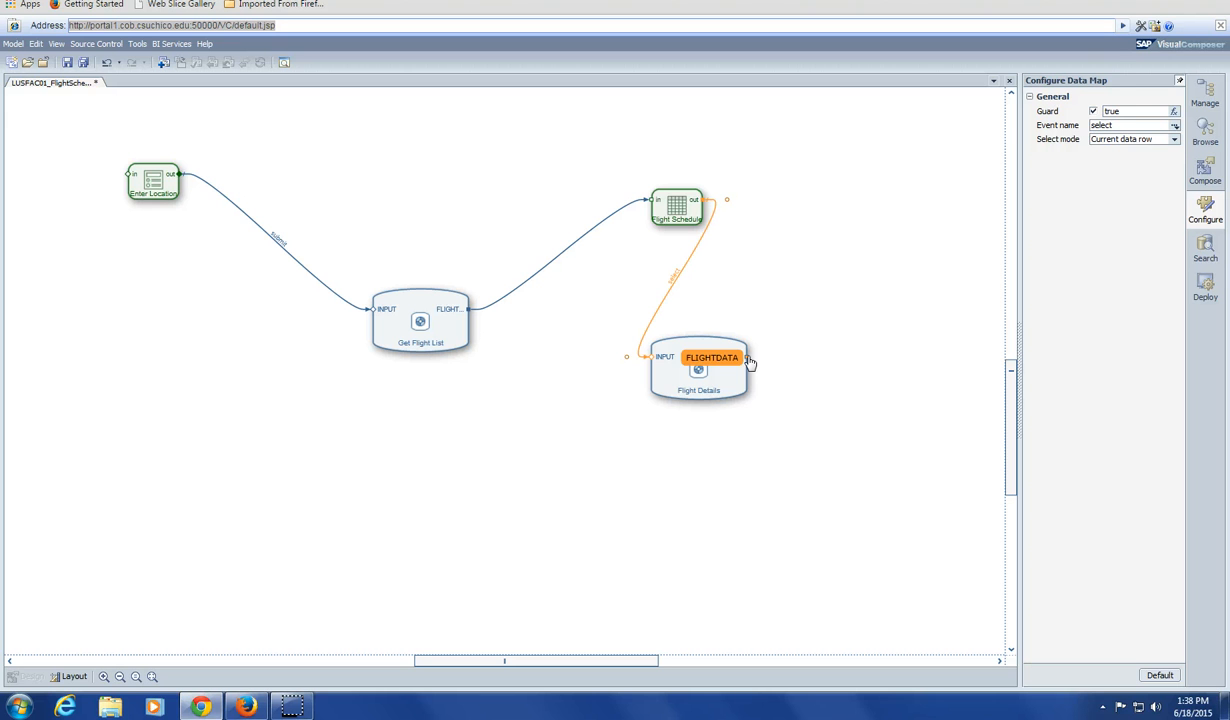
drag(749, 363, 900, 172)
click(885, 164)
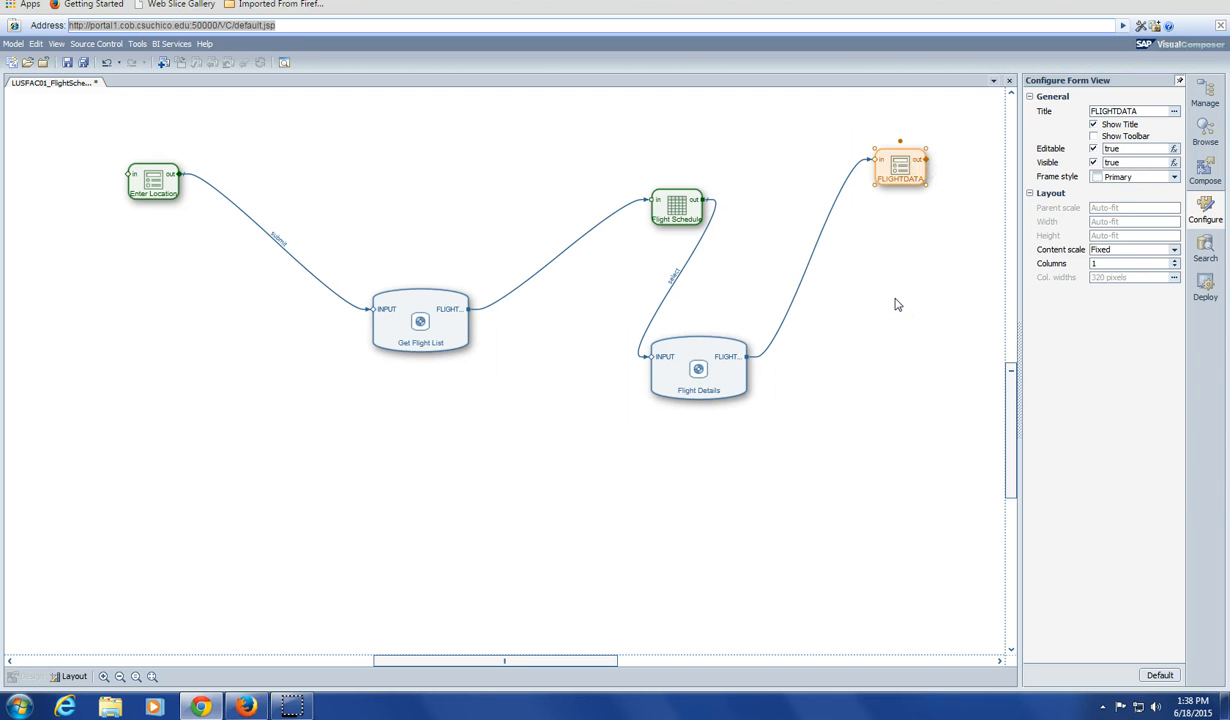
click(904, 168)
drag(1125, 112, 1075, 113)
text(Flight Details)
key(Return)
Step: Move the Flight Schedule table, the Flight Details service and the Flight Details form closer together in the diagram
click(675, 212)
drag(675, 212, 545, 208)
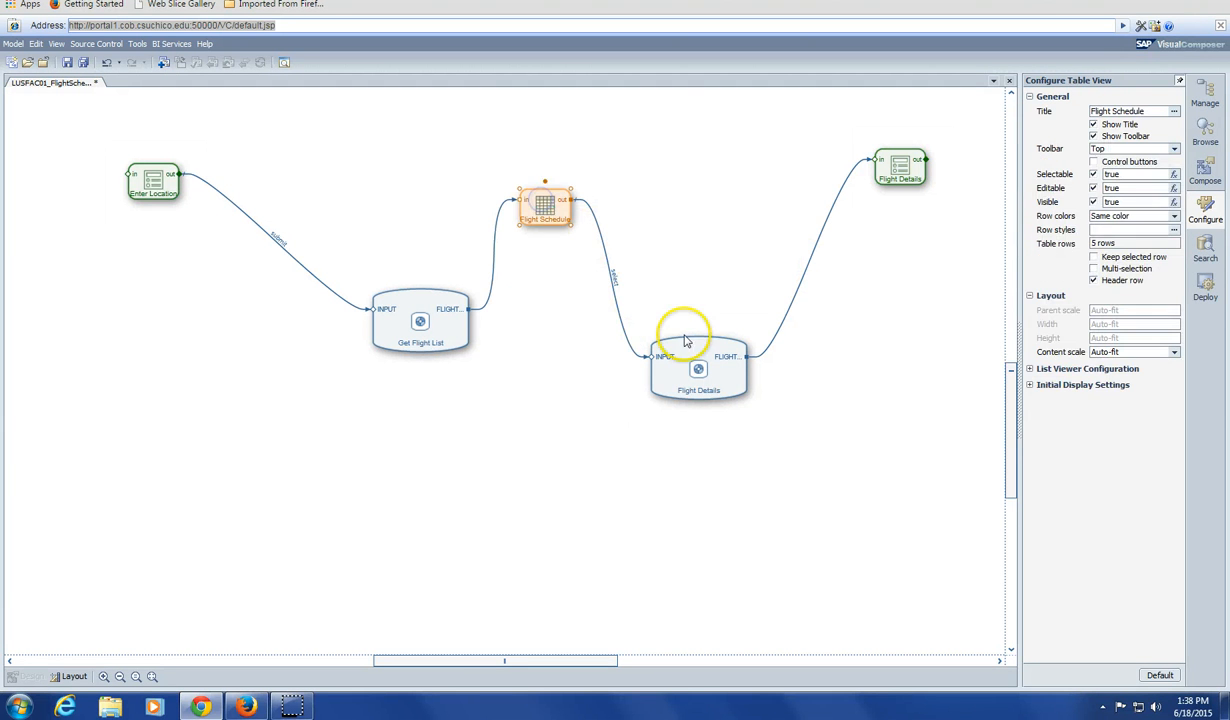
drag(685, 341, 664, 299)
drag(912, 165, 810, 162)
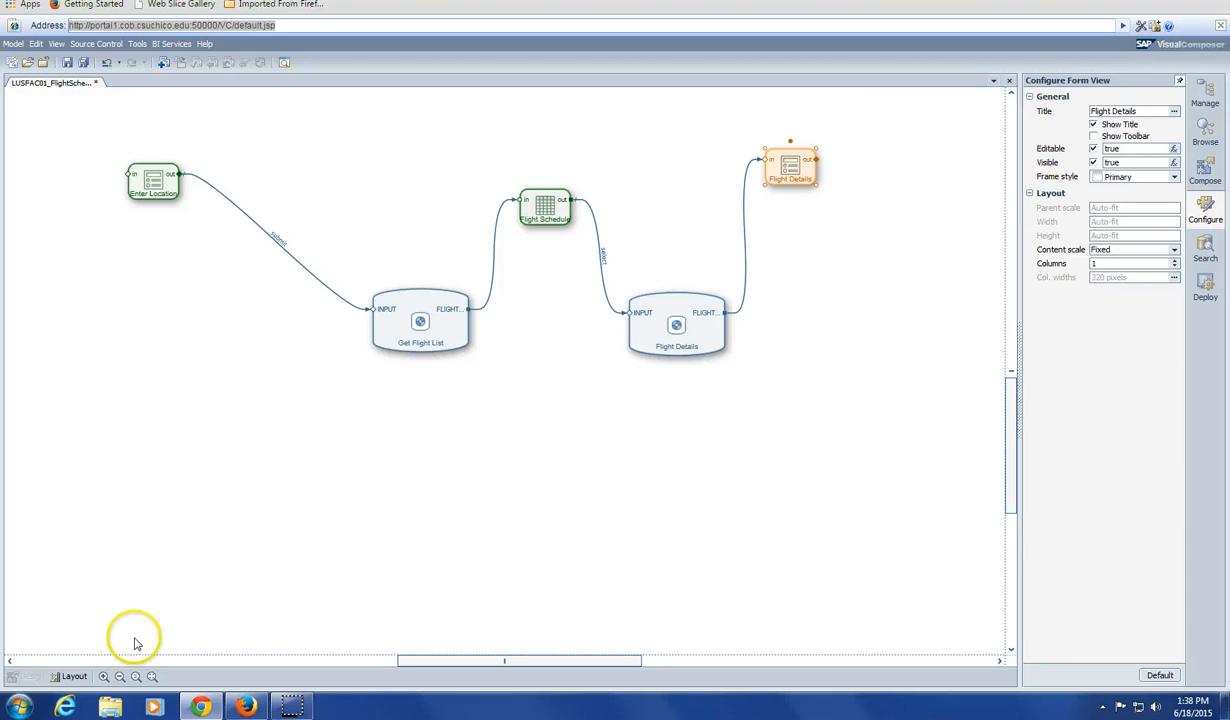
Step: Enlarge the Flight Details form in the layout so that all its fields fit, and save the model
click(72, 677)
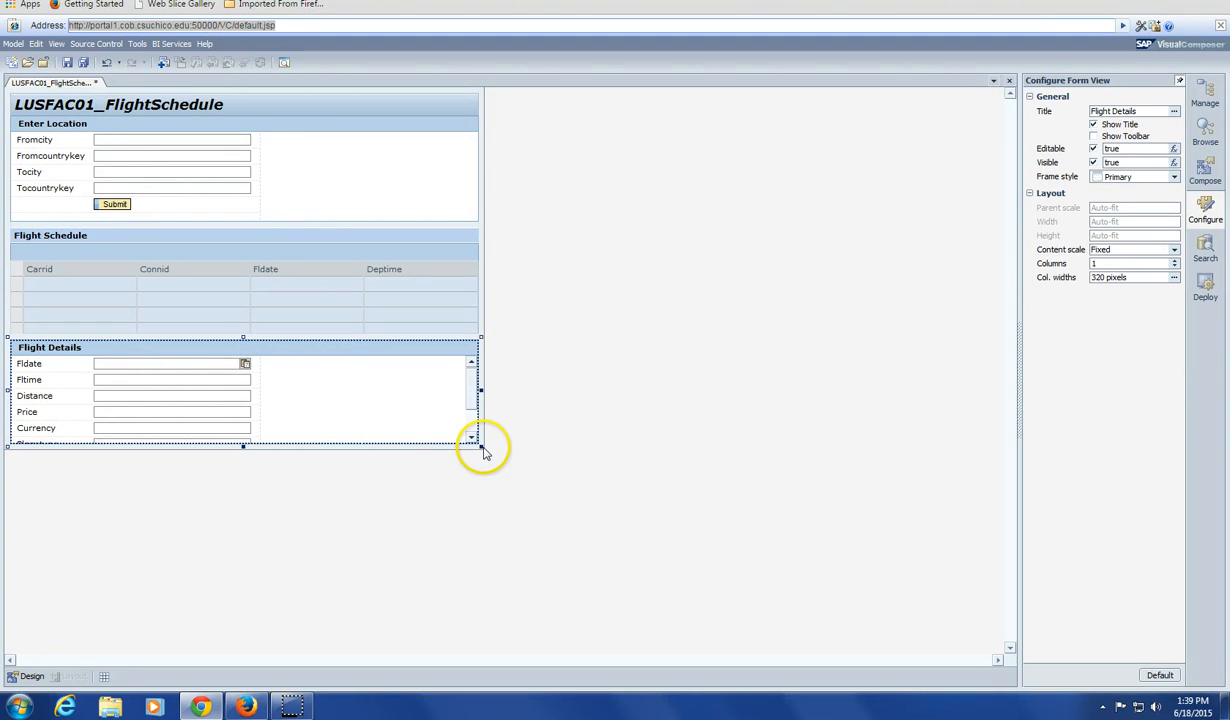
drag(480, 443, 514, 594)
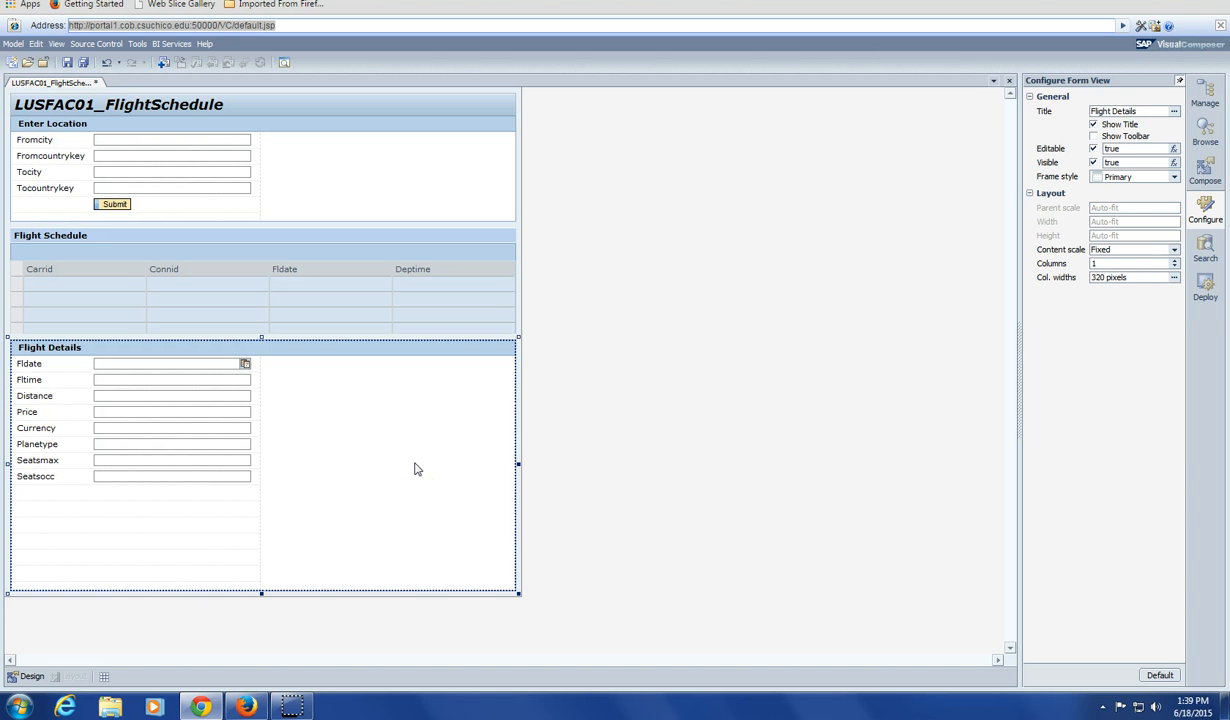
click(67, 63)
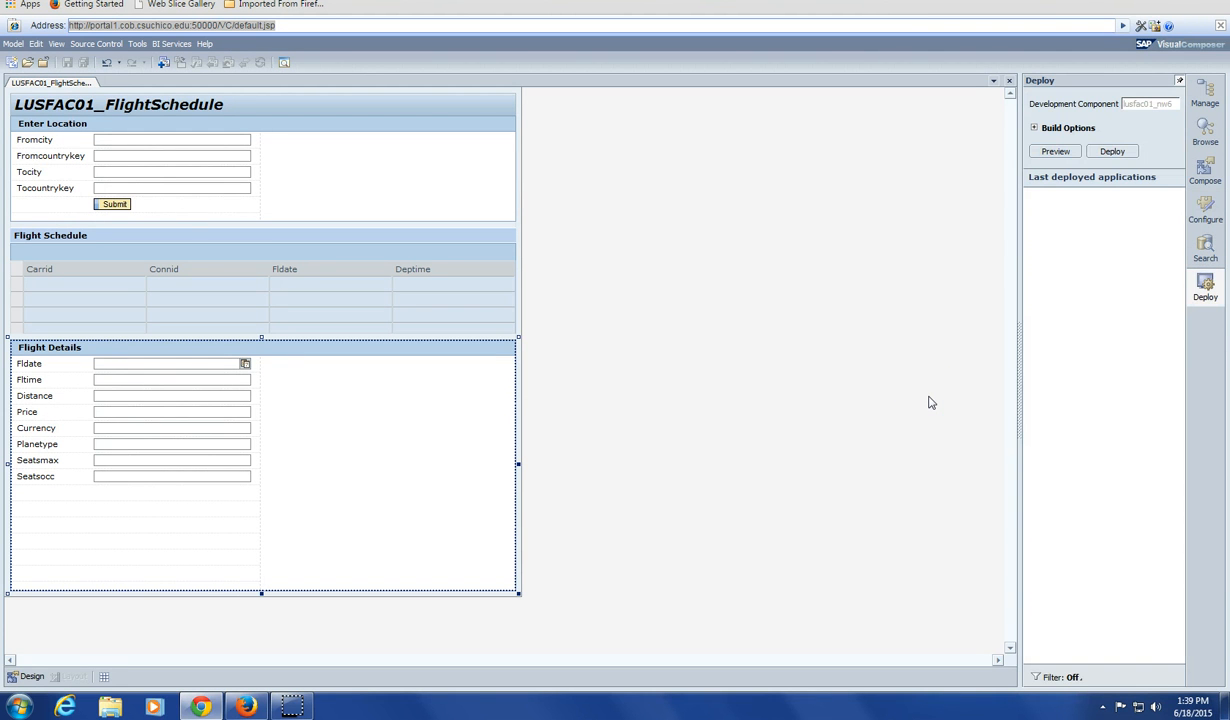
Step: Deploy the model and check the deployed Flex version of LUSFAC01_FlightSchedule
click(1110, 151)
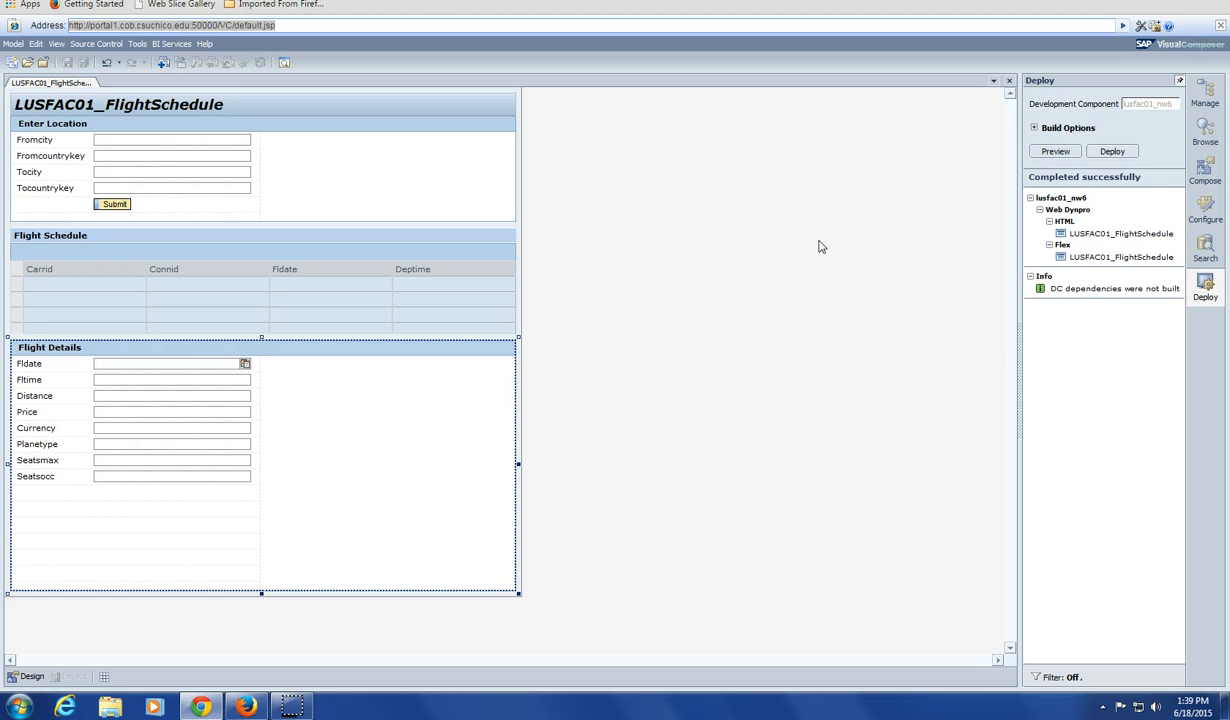
click(1095, 262)
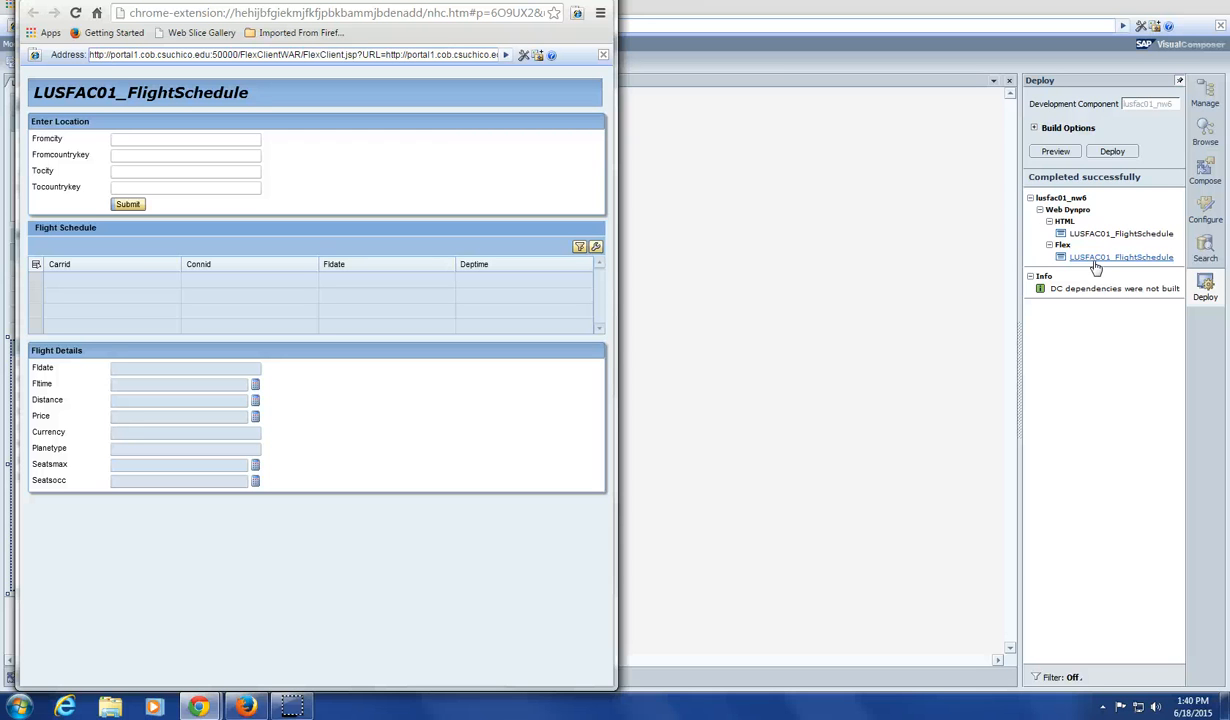
click(1110, 258)
key(alt+F4)
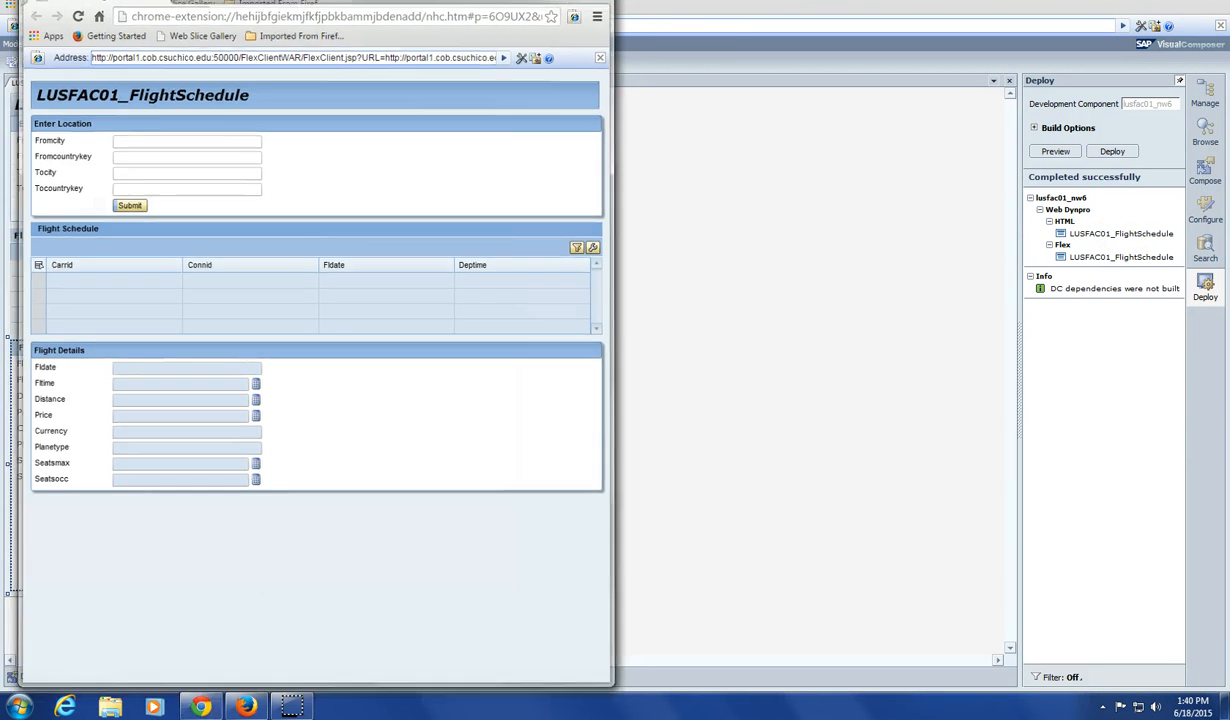
Step: Change the label of the Fromcity field in the Enter Location form to From City
click(37, 144)
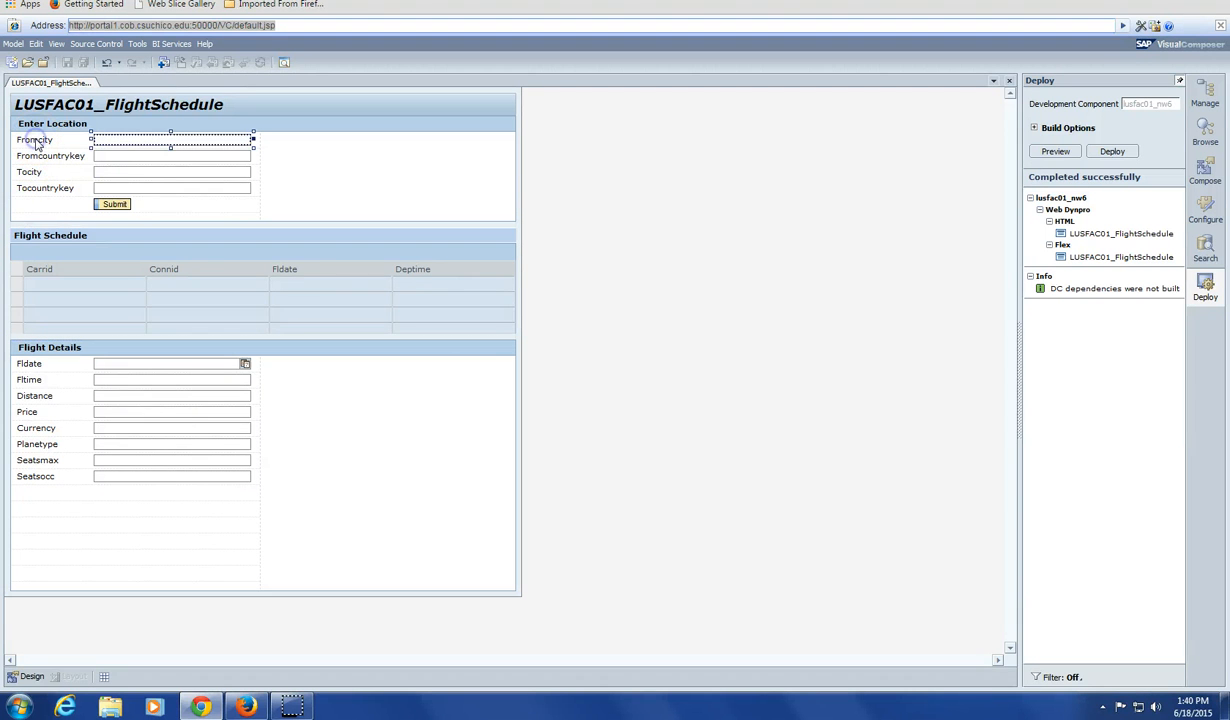
click(88, 142)
click(124, 135)
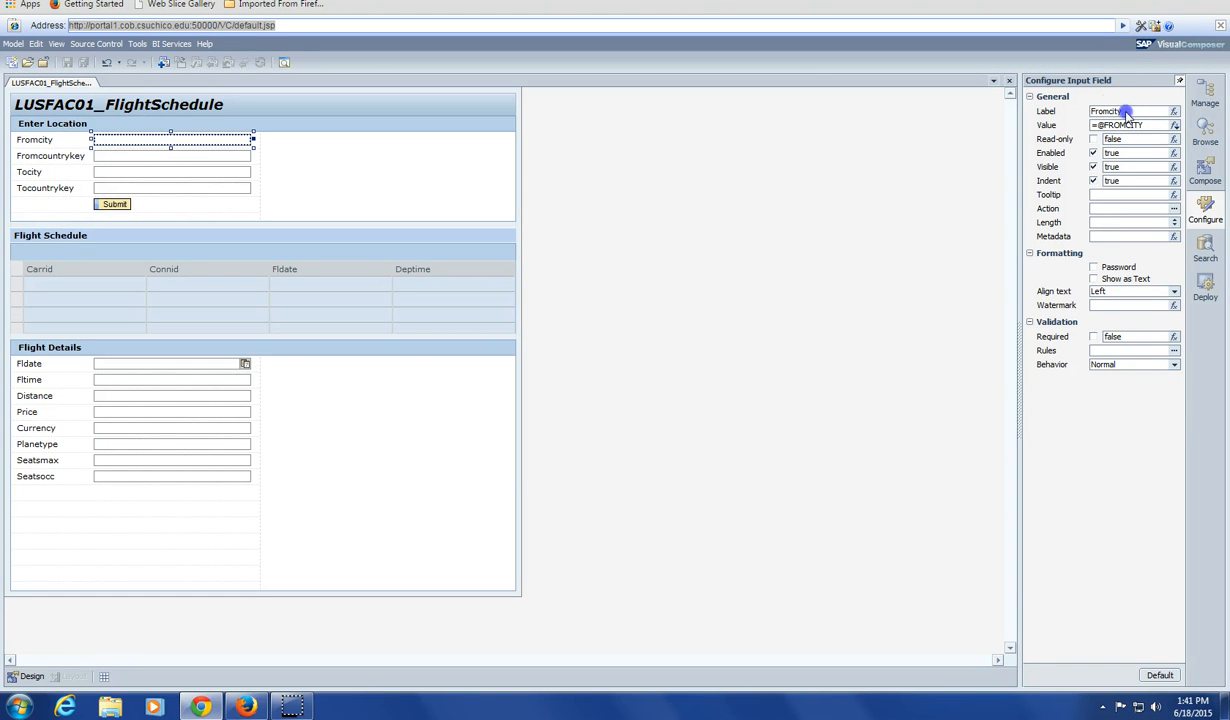
key(BackSpace)
key(BackSpace)
key(BackSpace)
key(BackSpace)
text(City)
key(Return)
Step: Change the label of the Fromcountrykey field in the Enter Location form to From Country
click(33, 157)
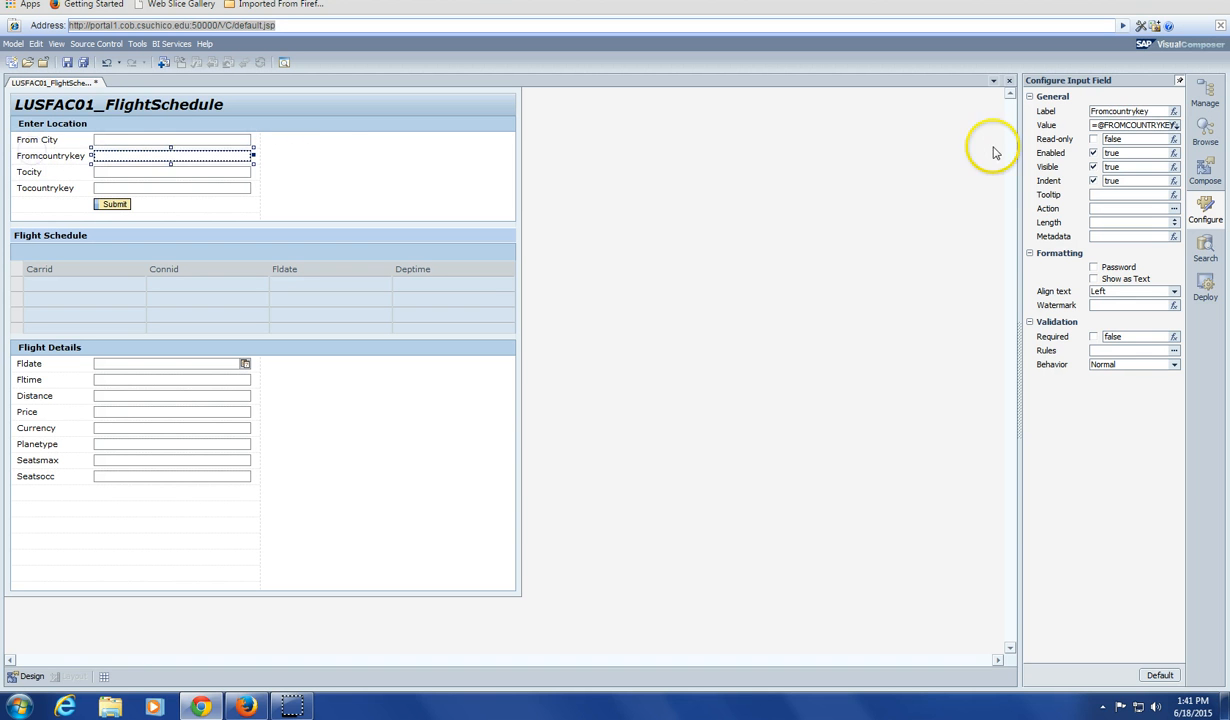
click(1155, 112)
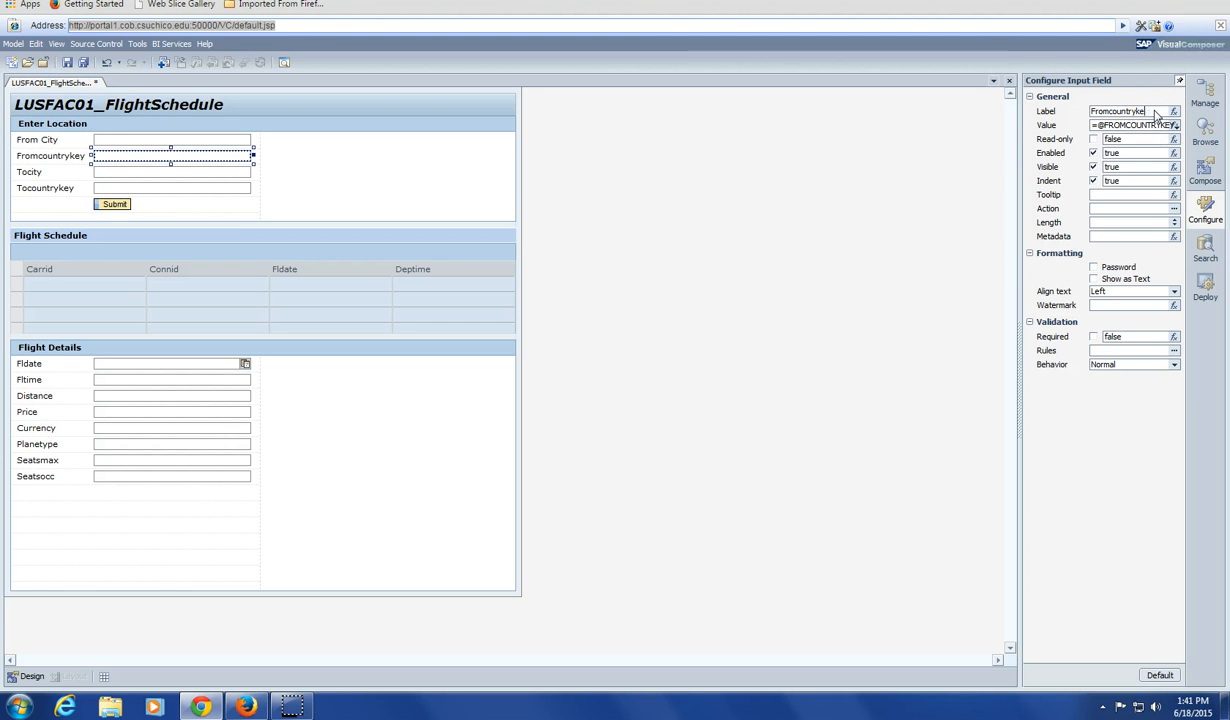
key(BackSpace)
key(BackSpace)
key(BackSpace)
key(BackSpace)
key(BackSpace)
key(BackSpace)
key(BackSpace)
key(BackSpace)
key(BackSpace)
text(Country)
click(1150, 117)
Step: Change the label of the Tocity field in the Enter Location form to To City
click(29, 172)
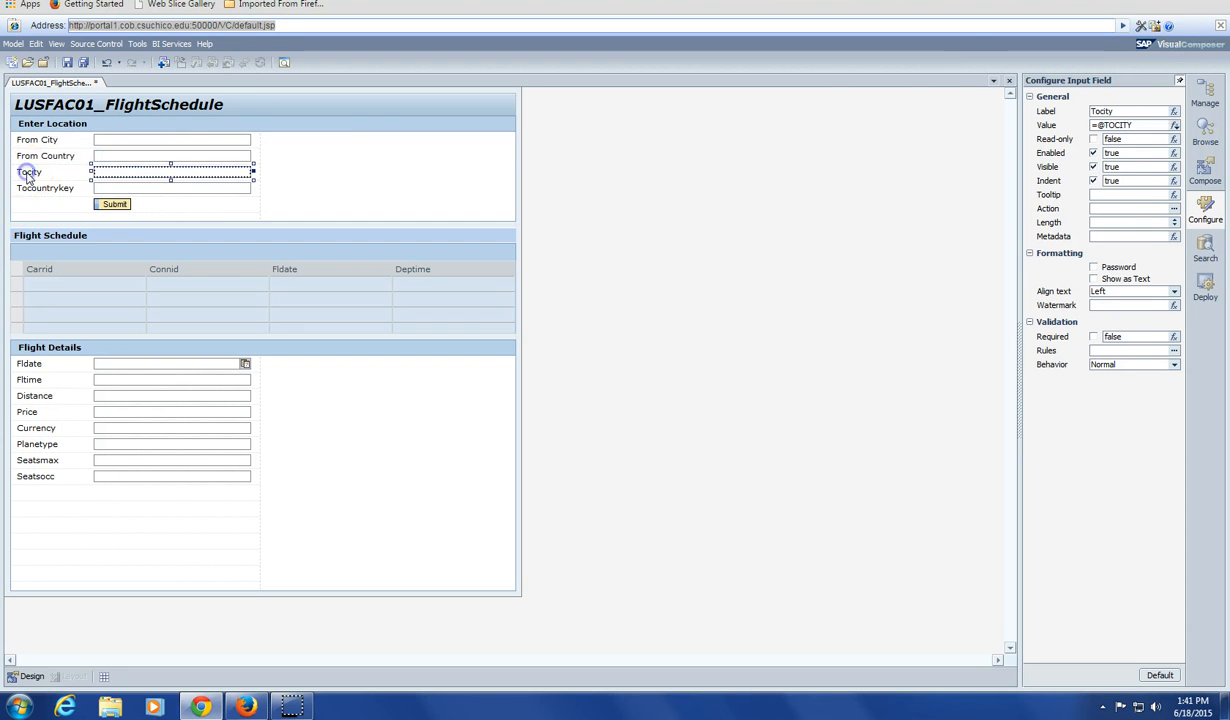
click(1118, 118)
key(Left)
key(Left)
key(BackSpace)
key(BackSpace)
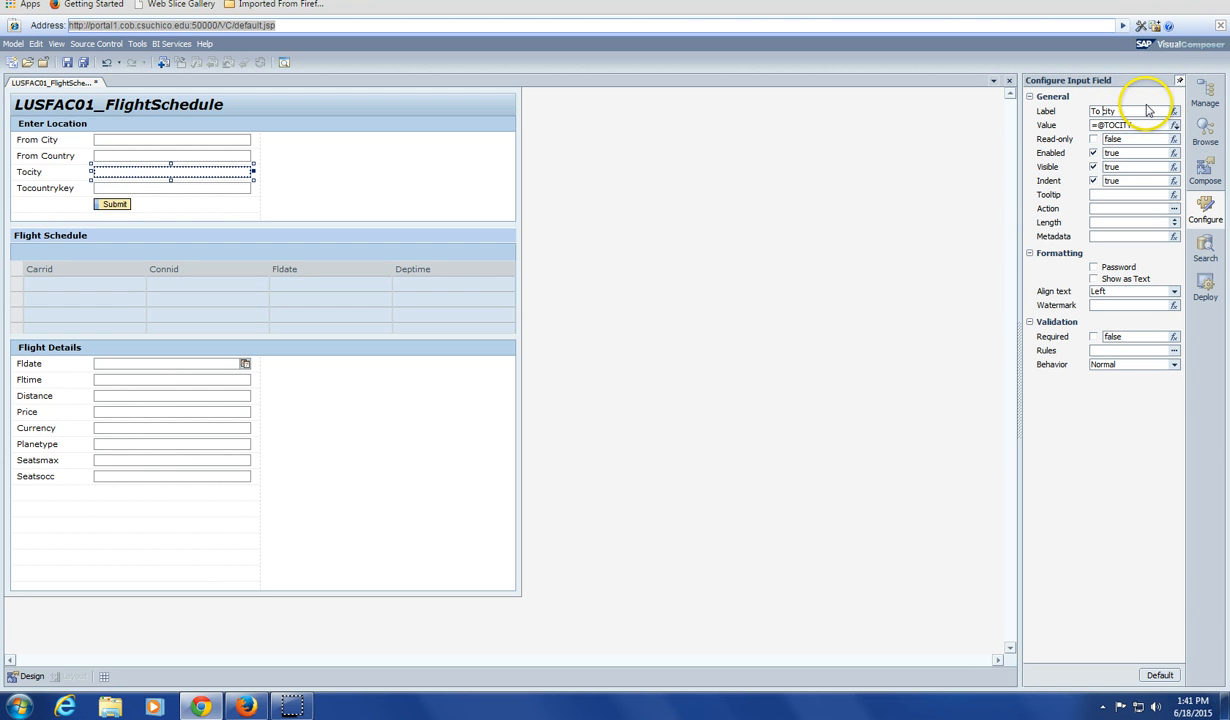
text(Ci)
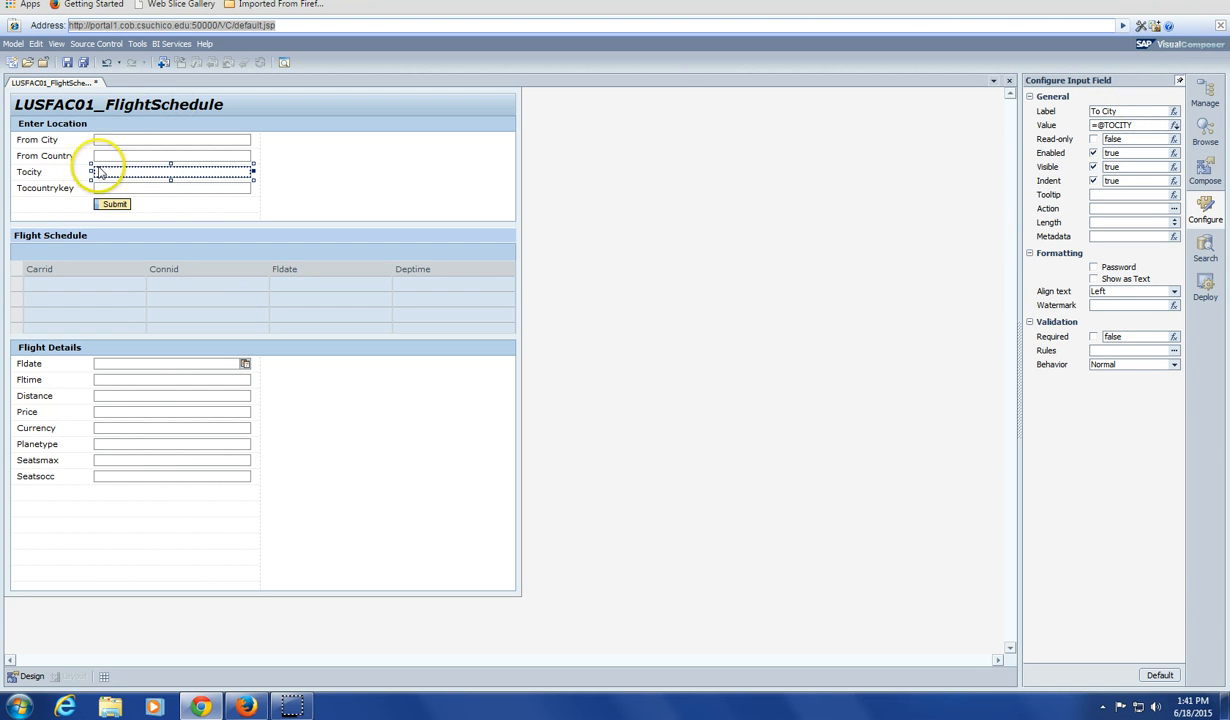
Step: Change the label of the Tocountrykey field in the Enter Location form to To Country
click(37, 190)
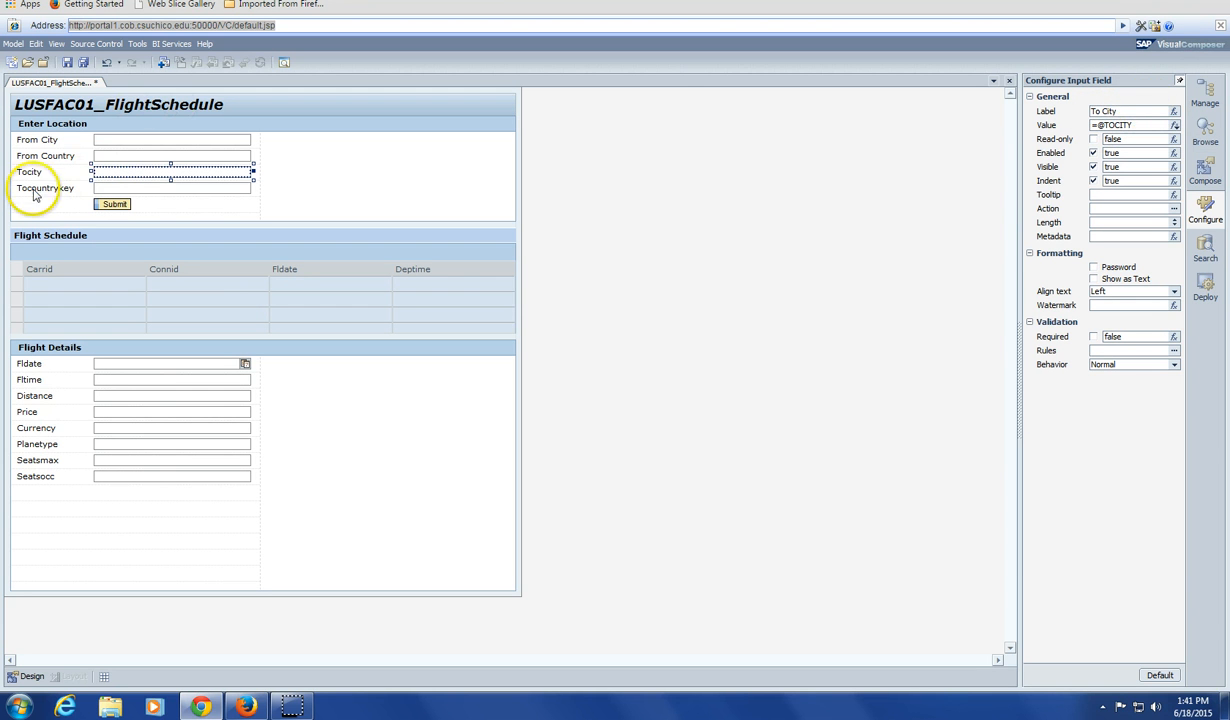
click(1152, 111)
key(BackSpace)
key(BackSpace)
key(BackSpace)
key(BackSpace)
key(BackSpace)
key(BackSpace)
key(BackSpace)
key(BackSpace)
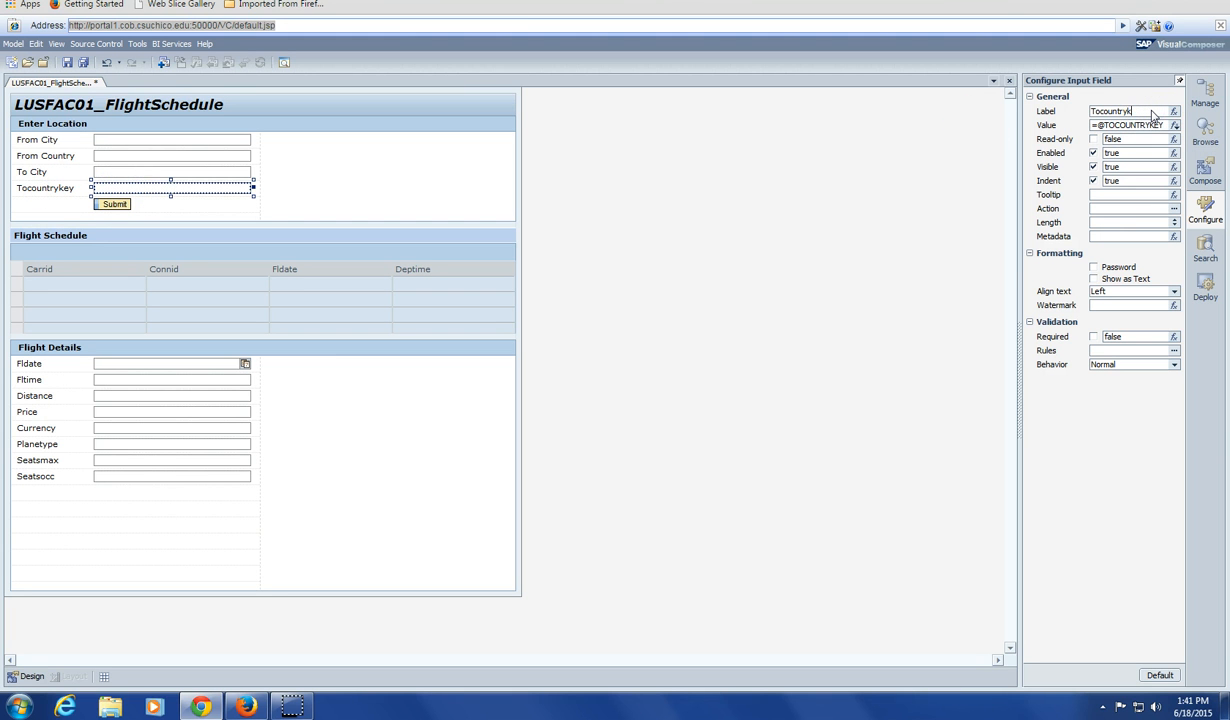
key(BackSpace)
key(BackSpace)
text(Country)
click(703, 262)
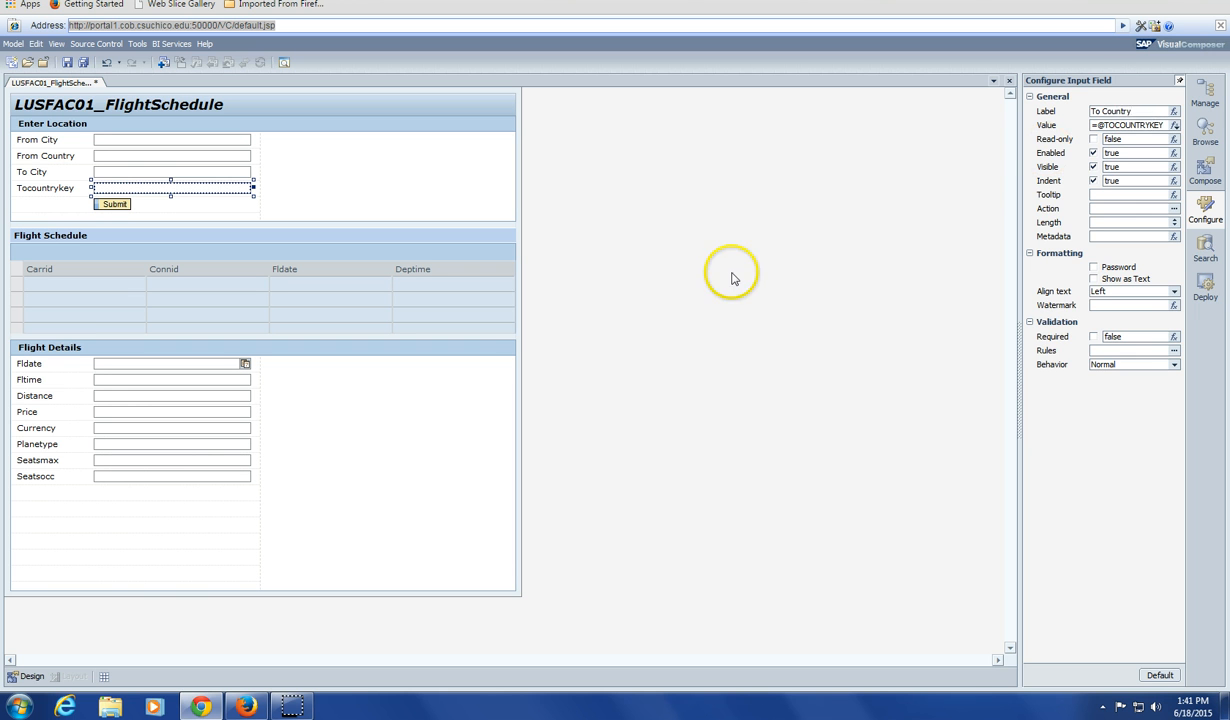
Step: Change the label of the Carrid column in the Flight Schedule table to Carrier ID
click(40, 366)
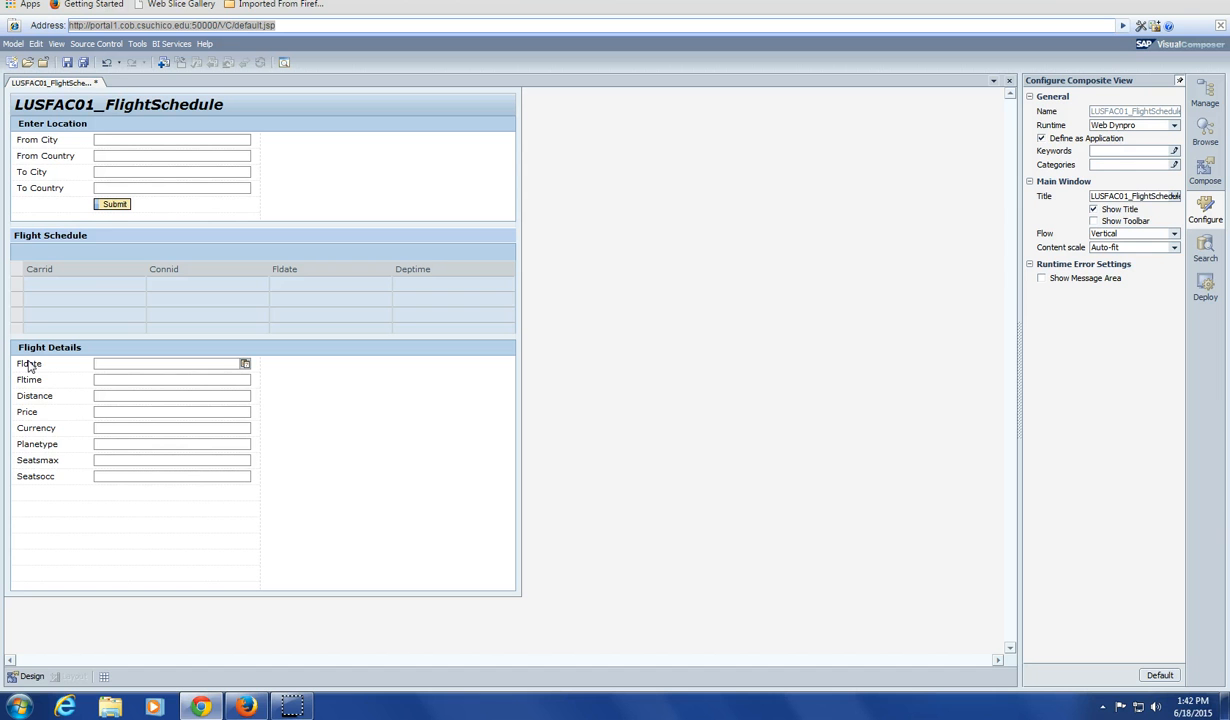
click(47, 268)
click(1062, 190)
click(1110, 112)
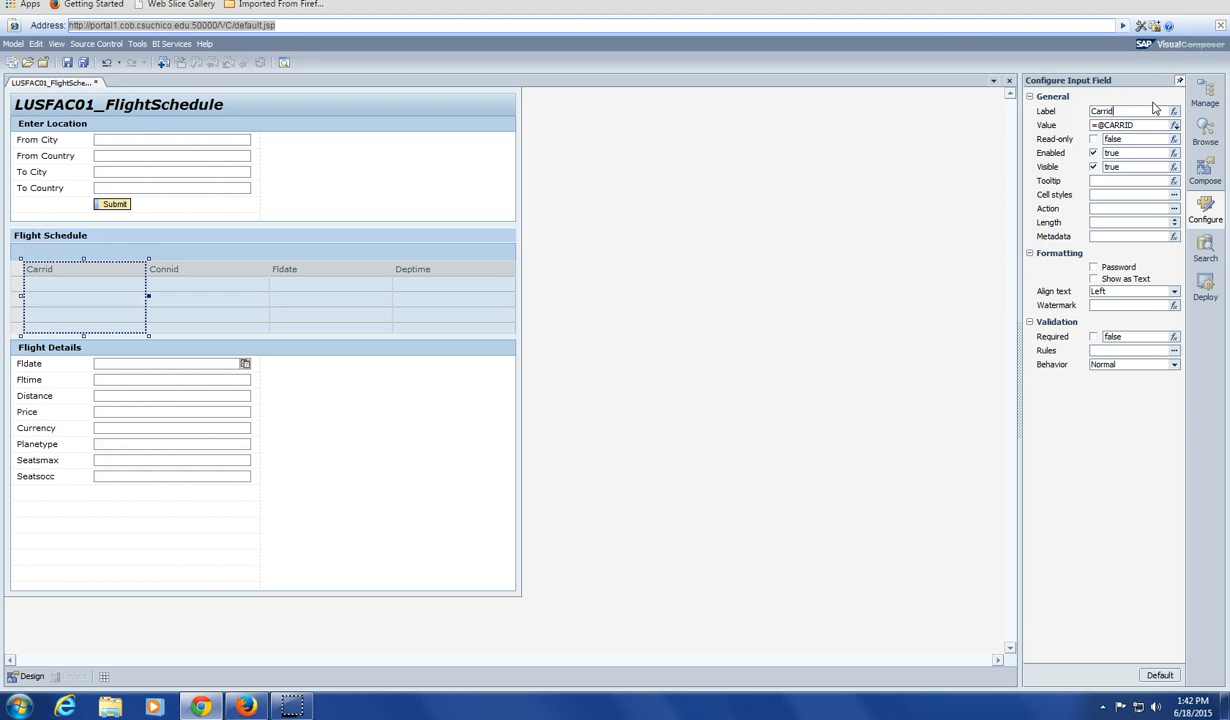
key(BackSpace)
text(er ID)
Step: Change the label of the Connid column in the Flight Schedule table to Connection ID
click(164, 270)
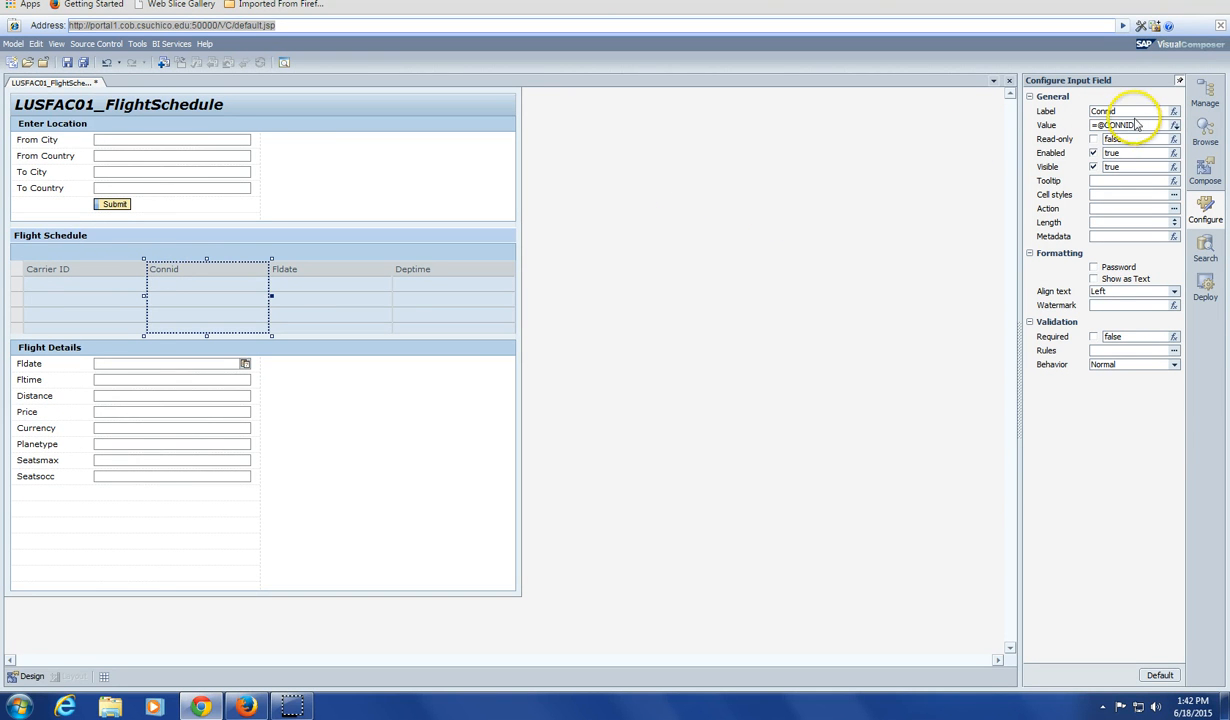
key(BackSpace)
key(BackSpace)
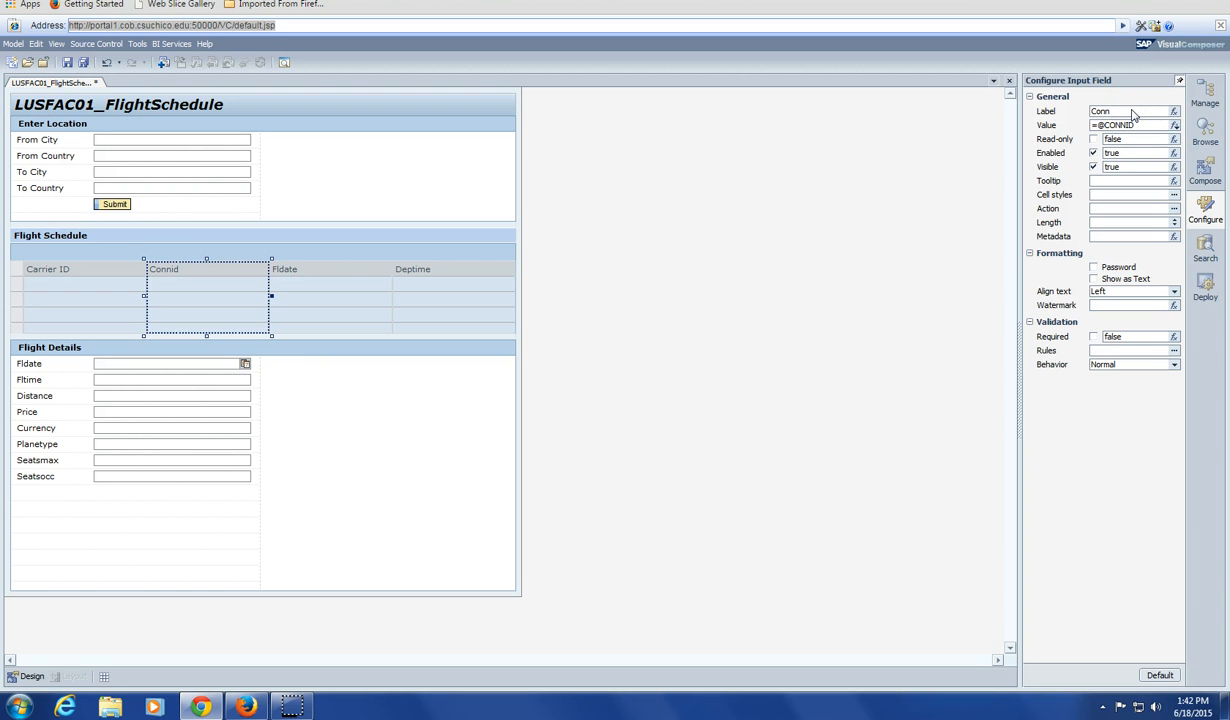
text(ection ID)
click(211, 302)
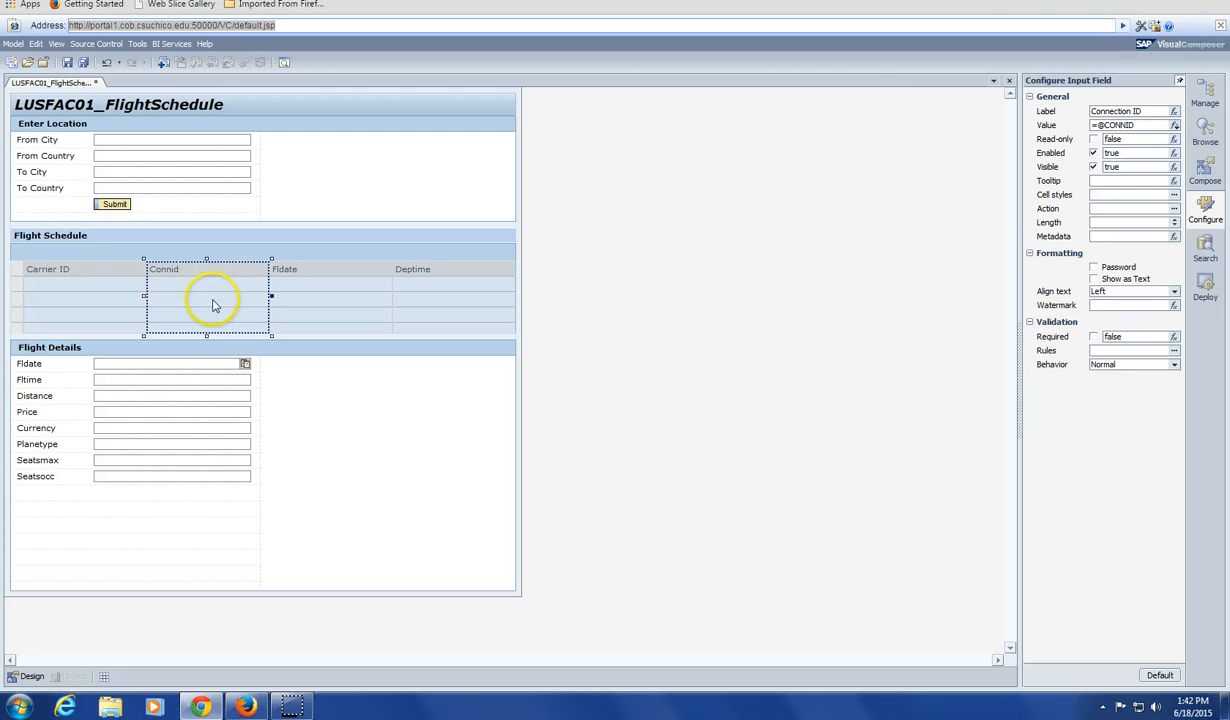
Step: Change the label of the Fldate column in the Flight Schedule table to Flight Date
click(283, 272)
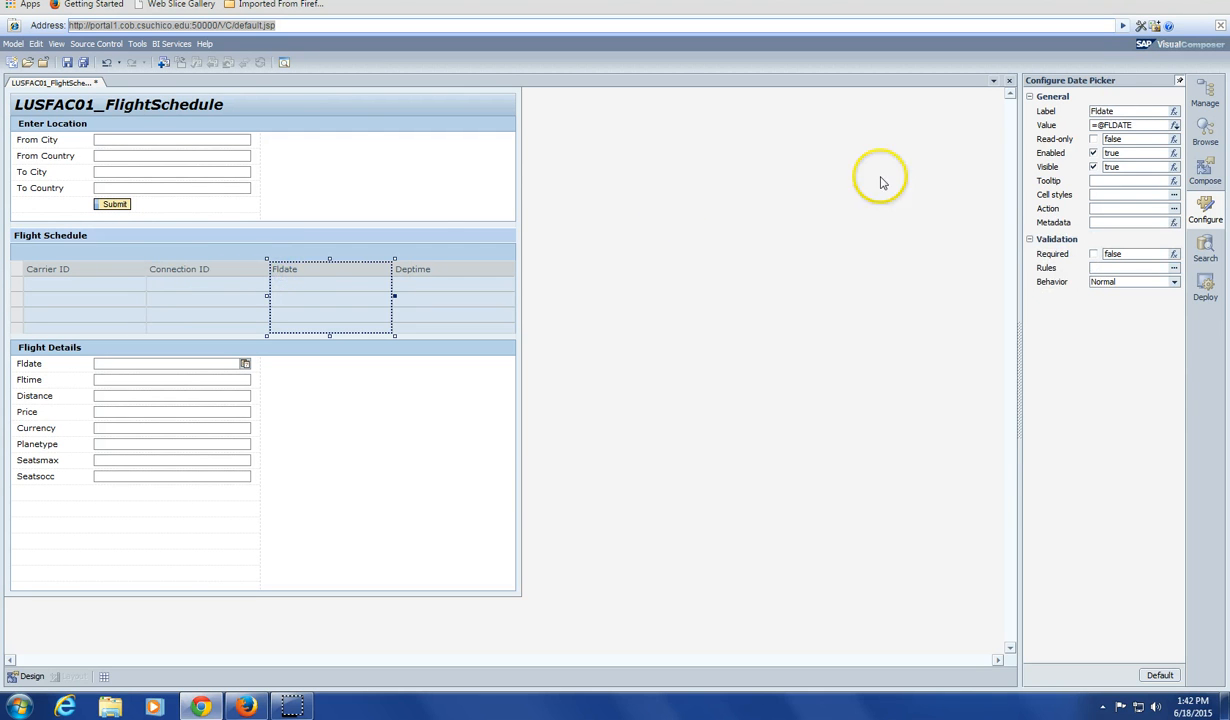
click(1124, 113)
double_click(1125, 113)
text(Fli)
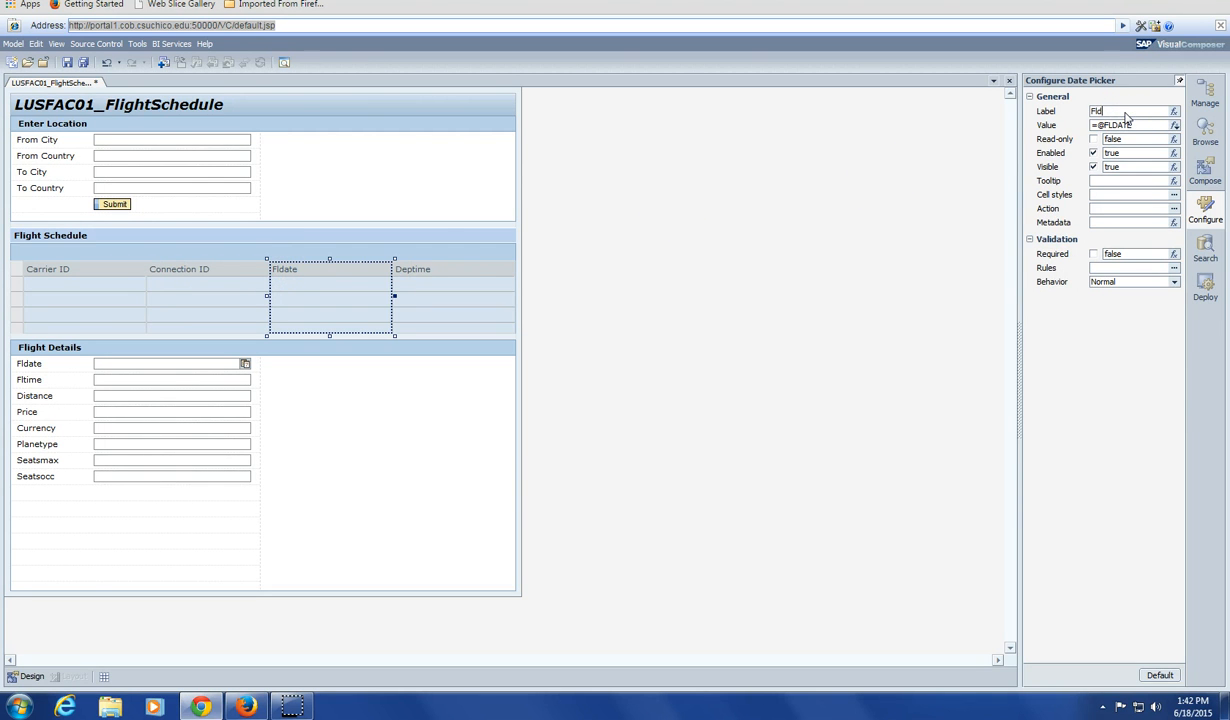
text(ght Date)
click(982, 212)
Step: Change the label of the Deptime column in the Flight Schedule table to Departure Time
click(422, 277)
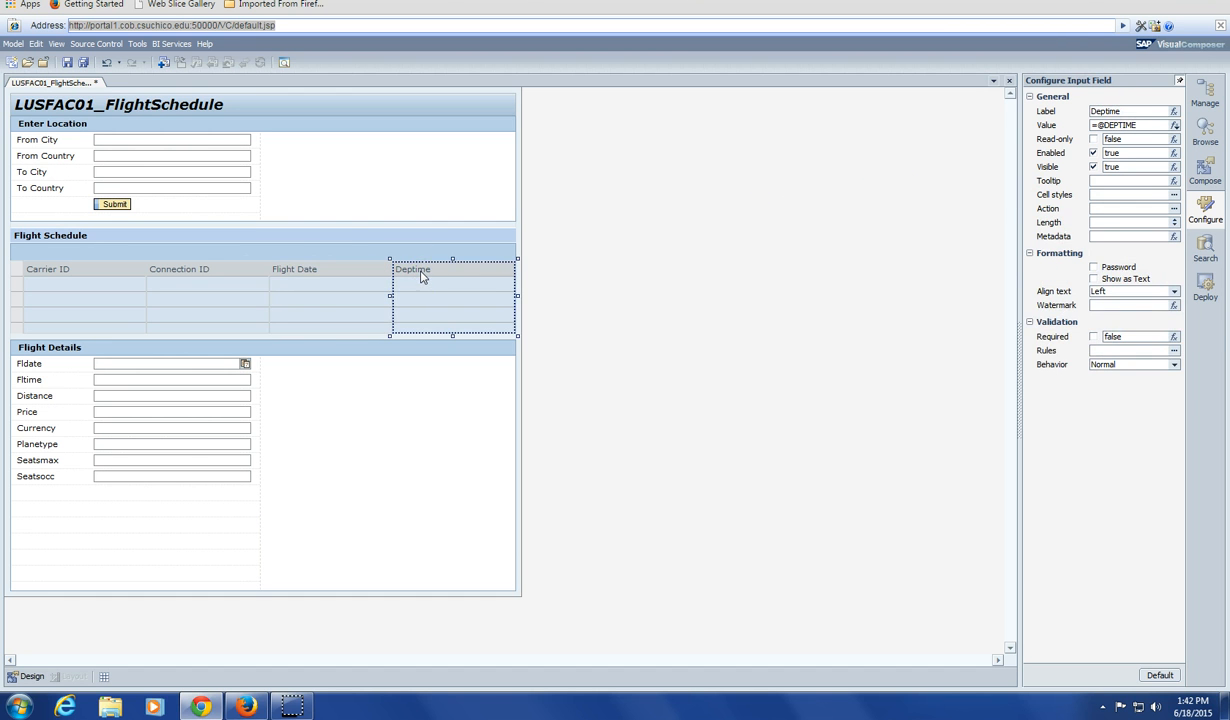
click(1125, 109)
key(BackSpace)
key(BackSpace)
key(BackSpace)
key(BackSpace)
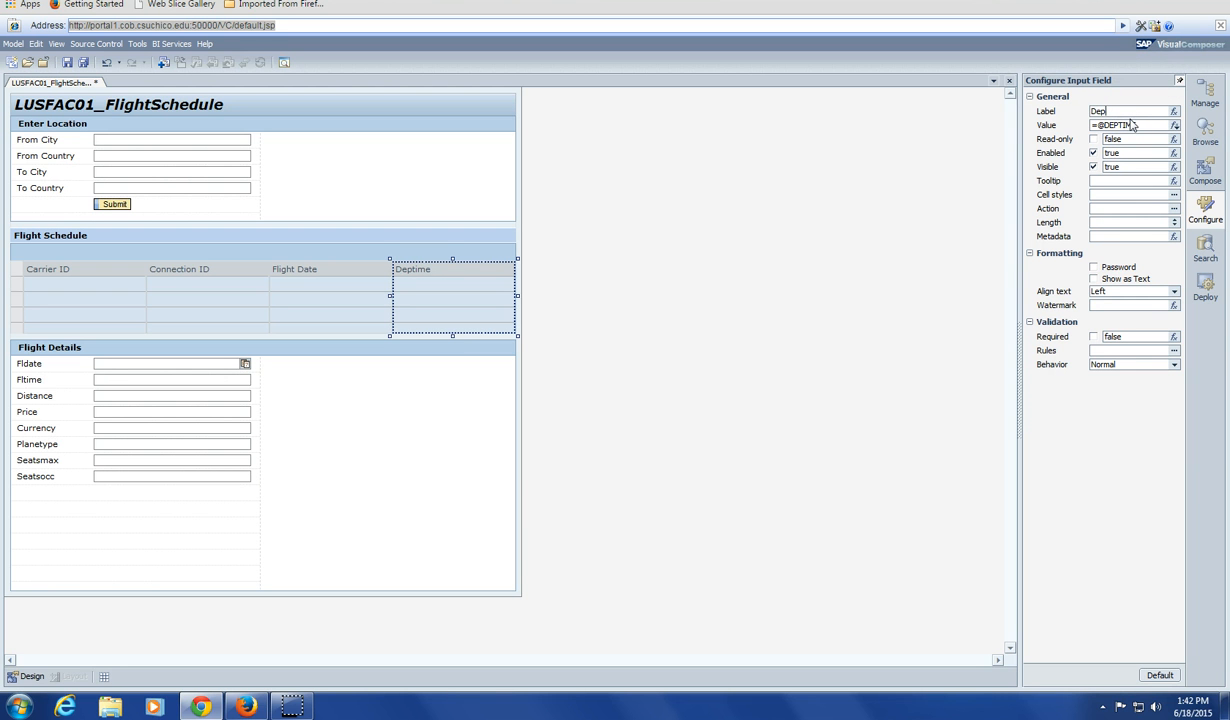
text(arture Time)
click(805, 270)
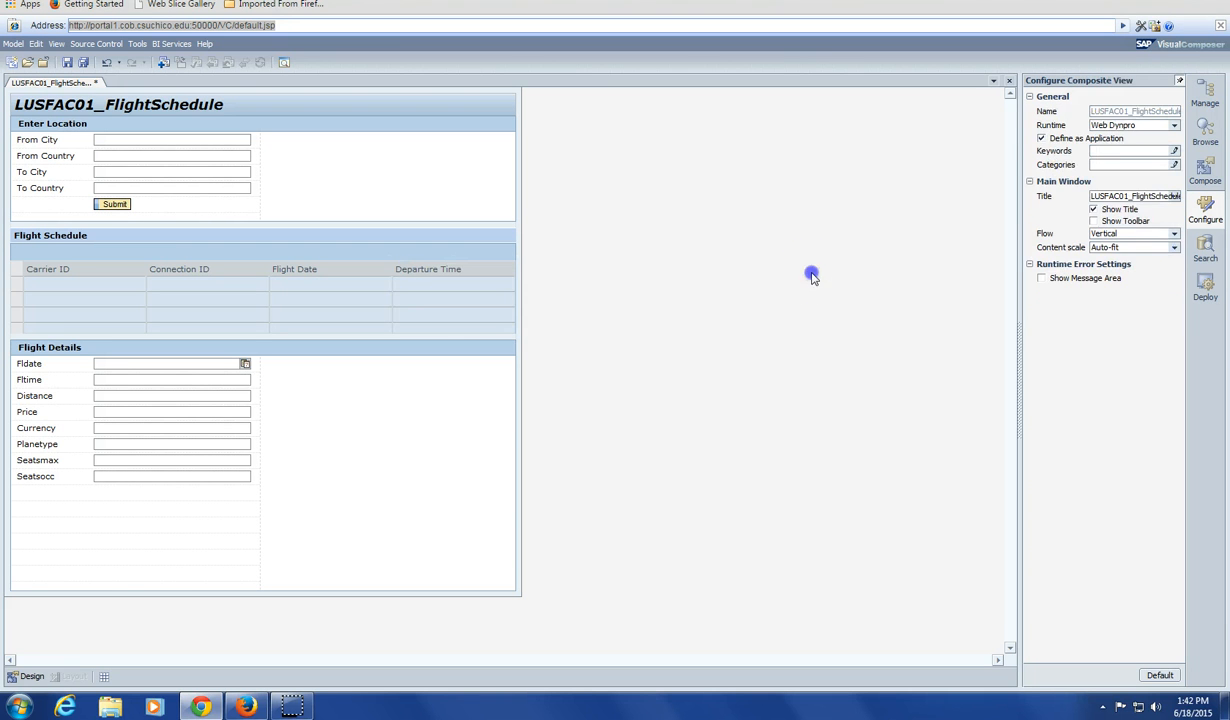
Step: Change the label of the Fldate field in the Flight Details form to Date
click(30, 367)
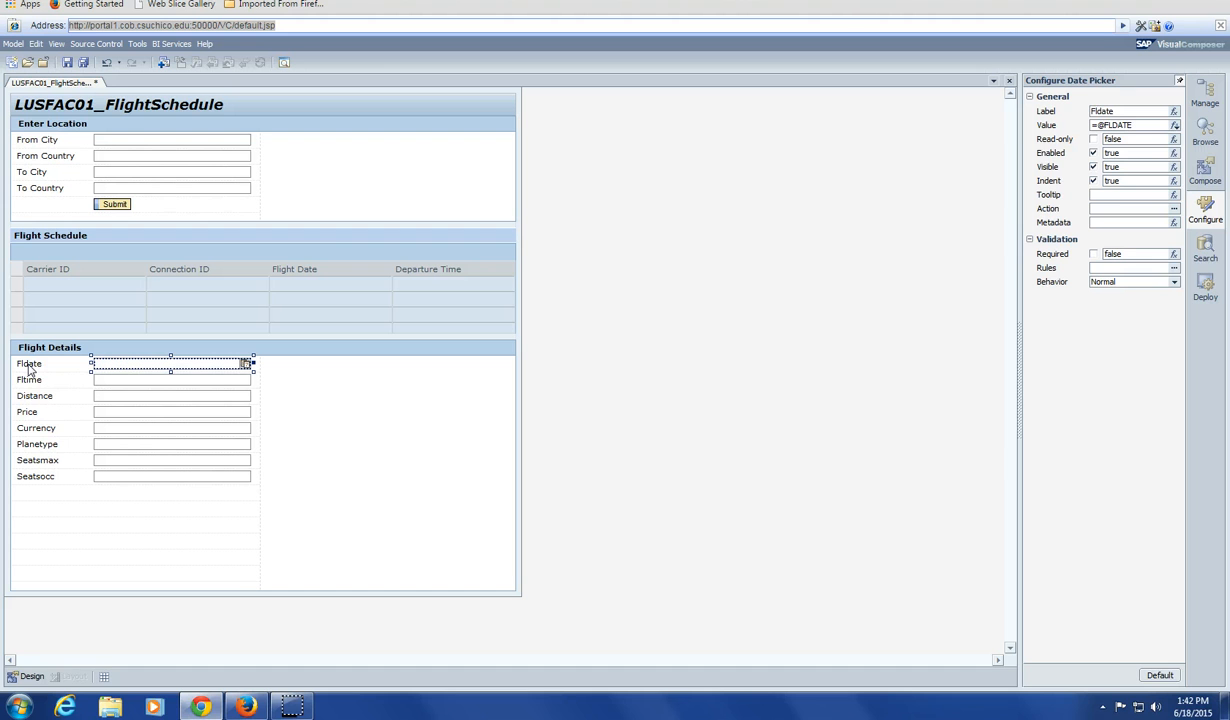
double_click(1097, 112)
text(Date)
Step: Change the label of the Fltime field in the Flight Details form to Time
click(29, 382)
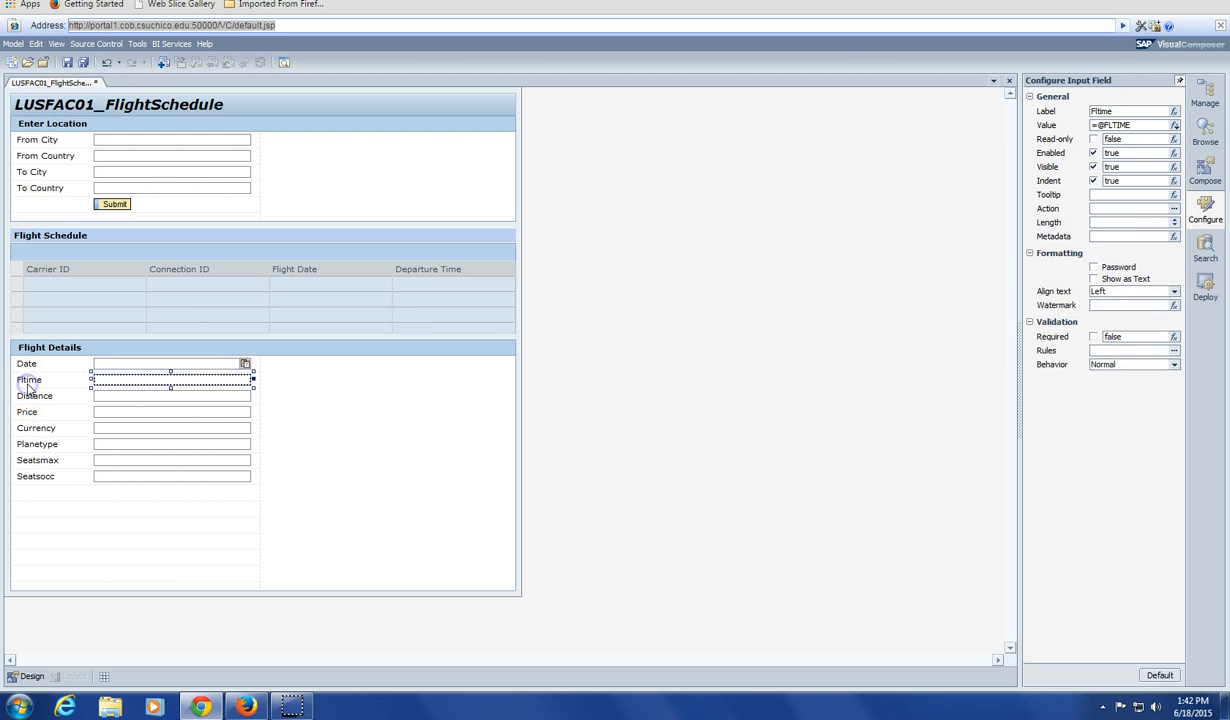
click(1130, 113)
key(BackSpace)
key(BackSpace)
key(BackSpace)
key(BackSpace)
key(BackSpace)
key(BackSpace)
text(Time)
click(302, 397)
click(30, 400)
click(37, 430)
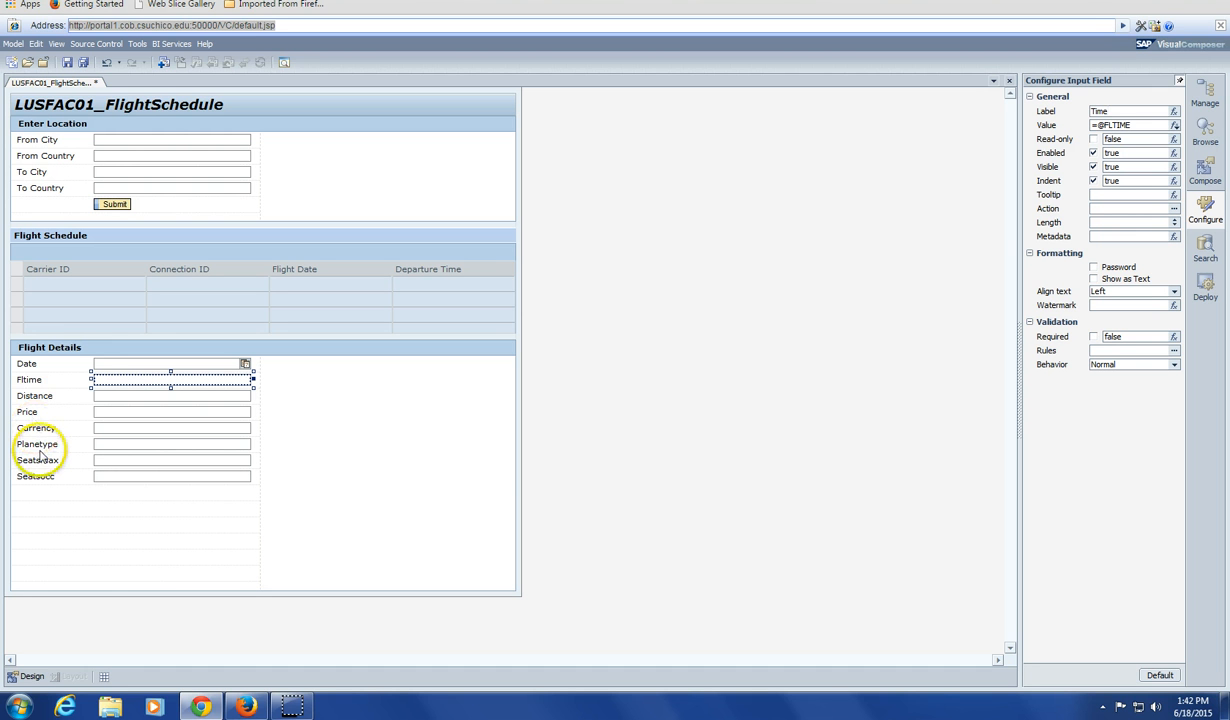
Step: Change the label of the Planetype field in the Flight Details form to Plane Type
click(40, 452)
click(93, 444)
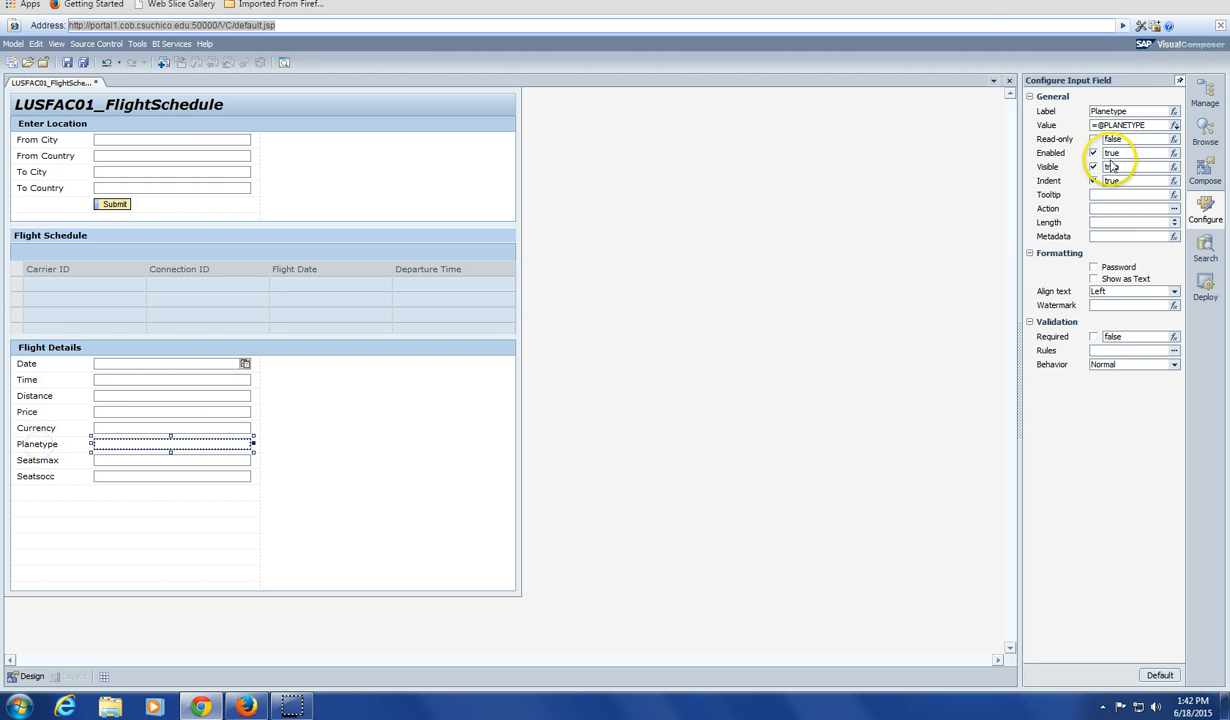
click(1146, 127)
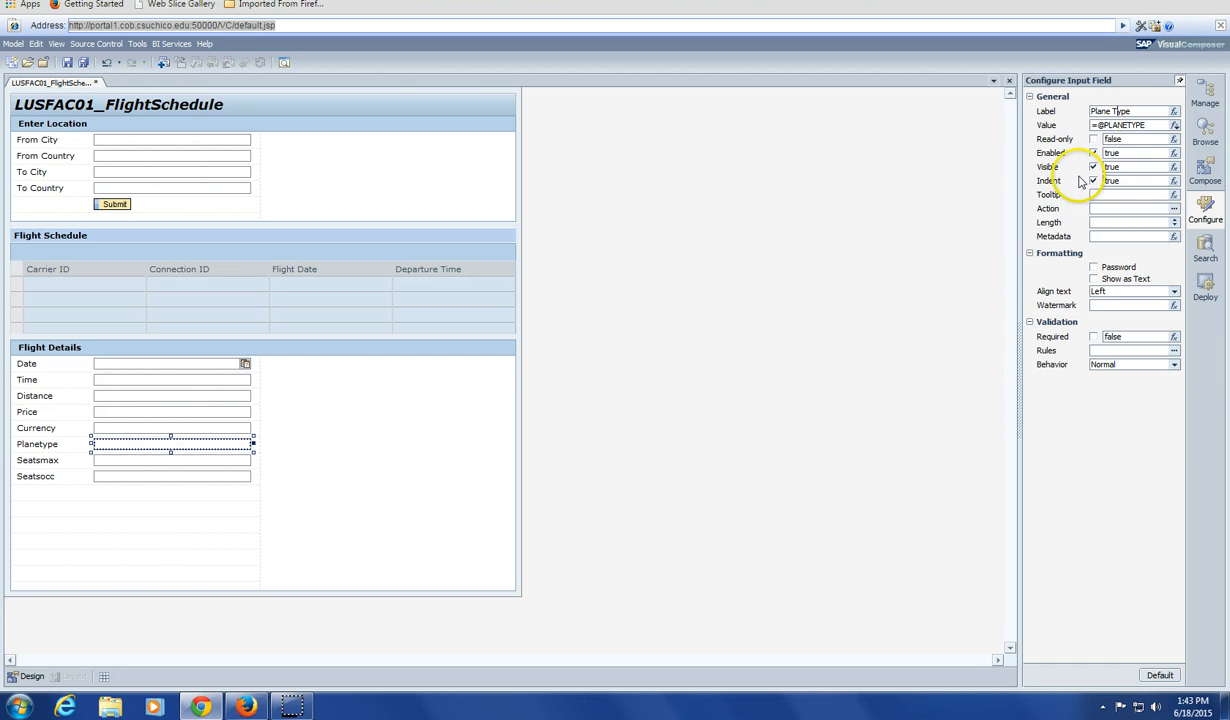
Step: Relabel the Seatsmax field in the Flight Details form as "Seats Max" and the Seatsocc field as "Seats Occupied:"
click(28, 460)
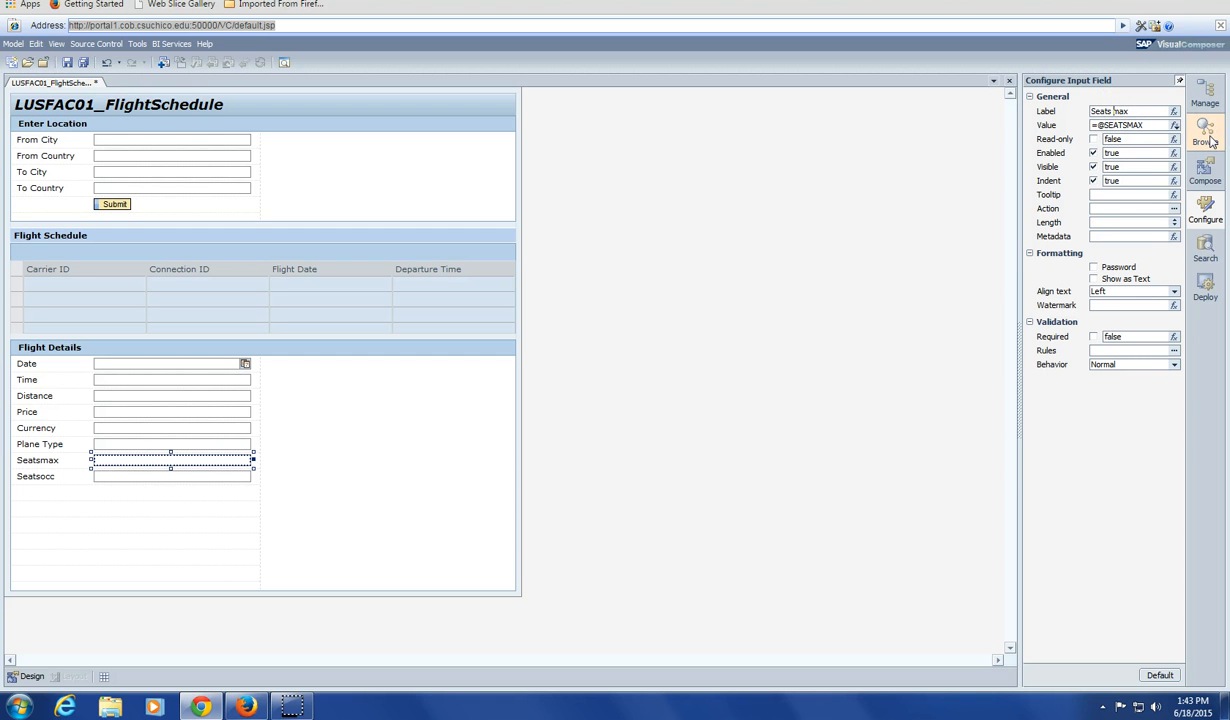
click(26, 478)
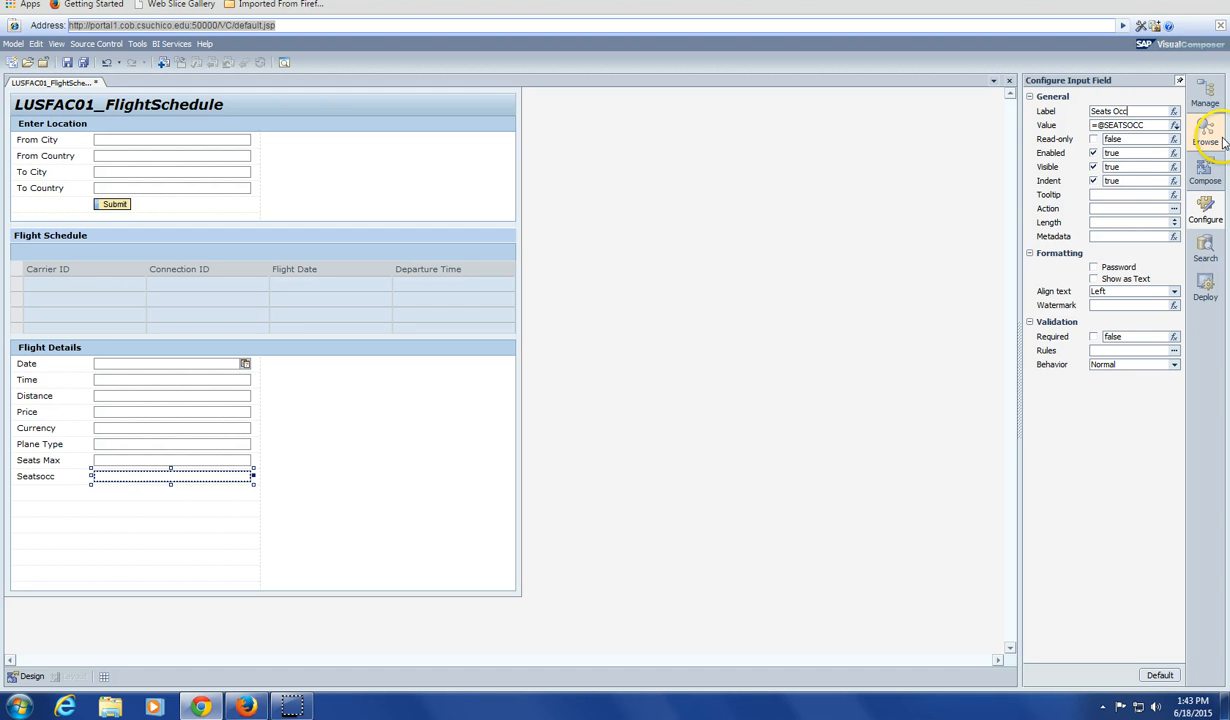
text(ed:)
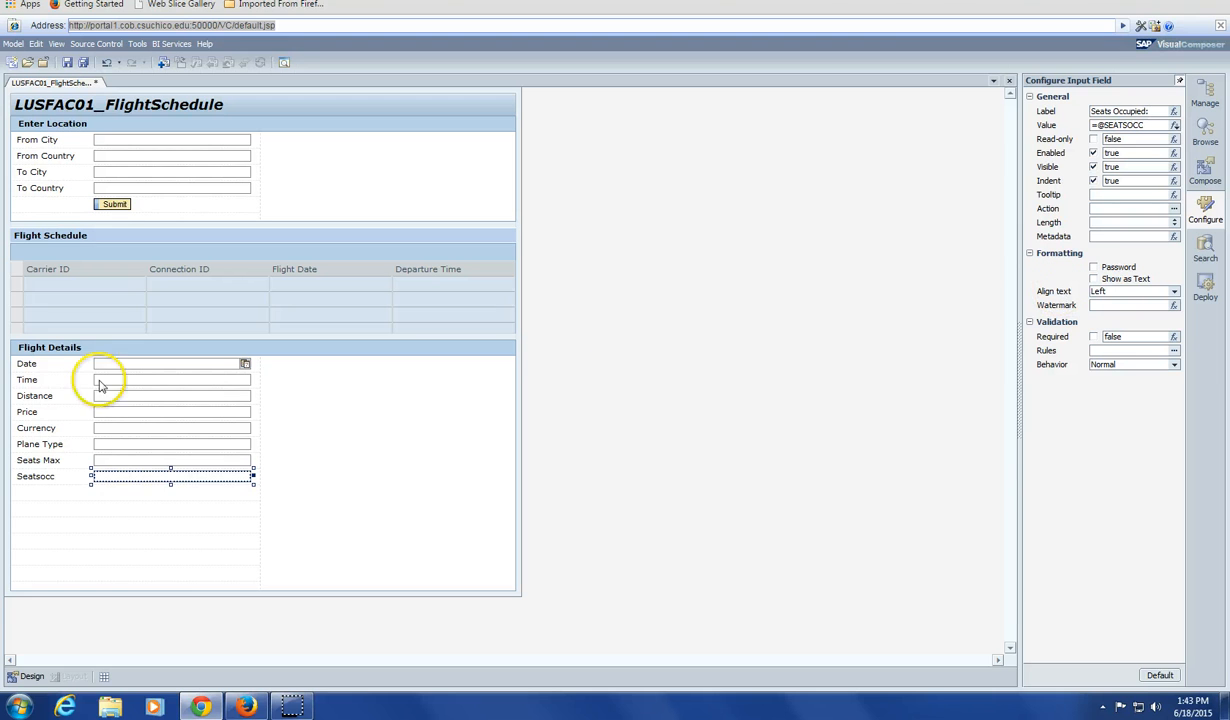
Step: Add a colon to the end of the Seats Max and Plane Type labels in the Flight Details form
click(45, 458)
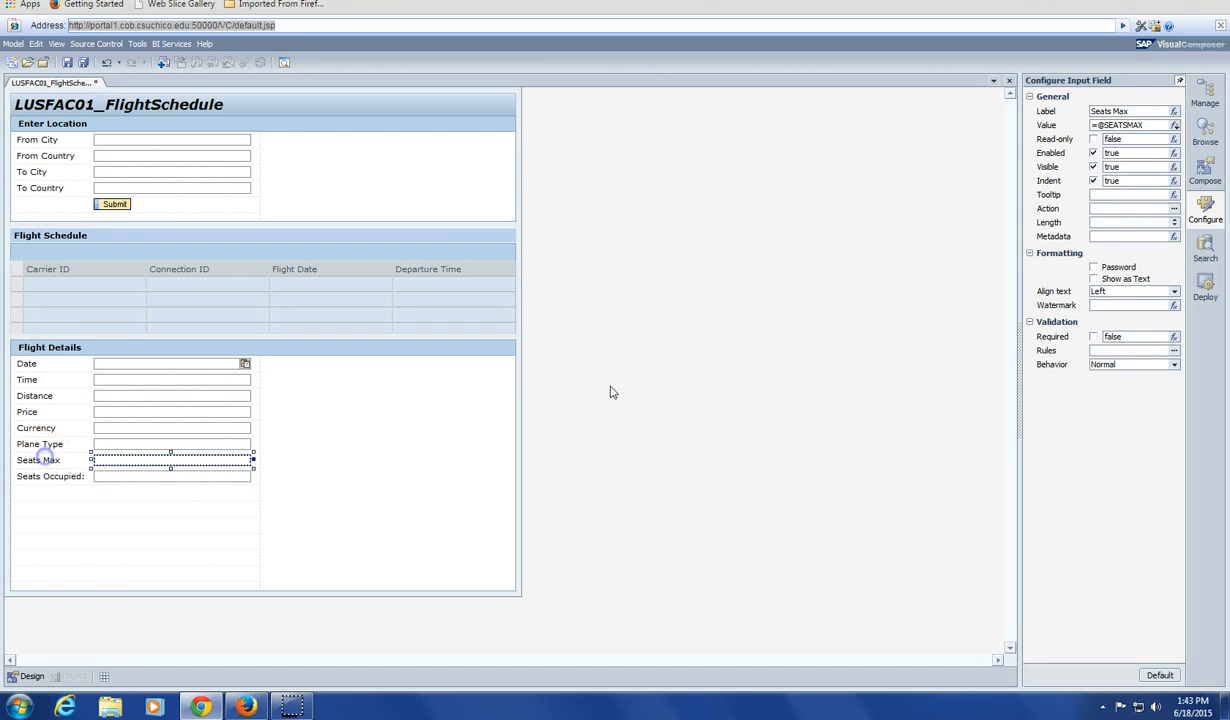
click(1132, 111)
click(39, 441)
click(1141, 112)
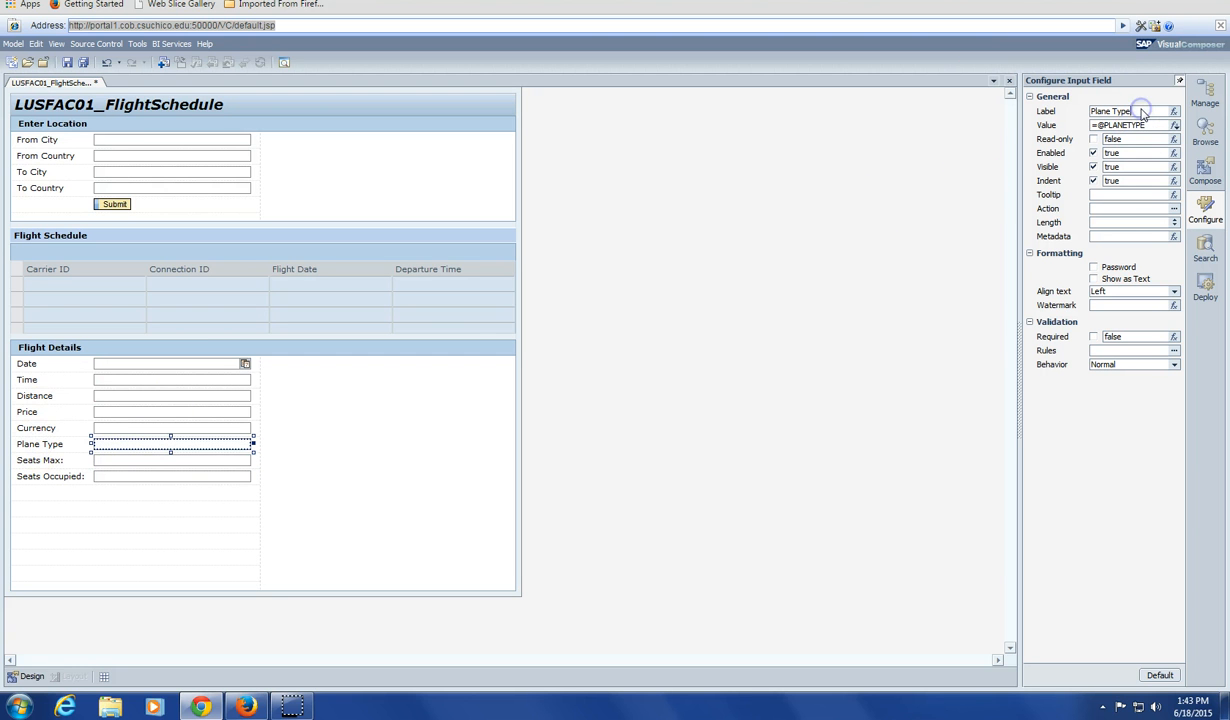
text(:)
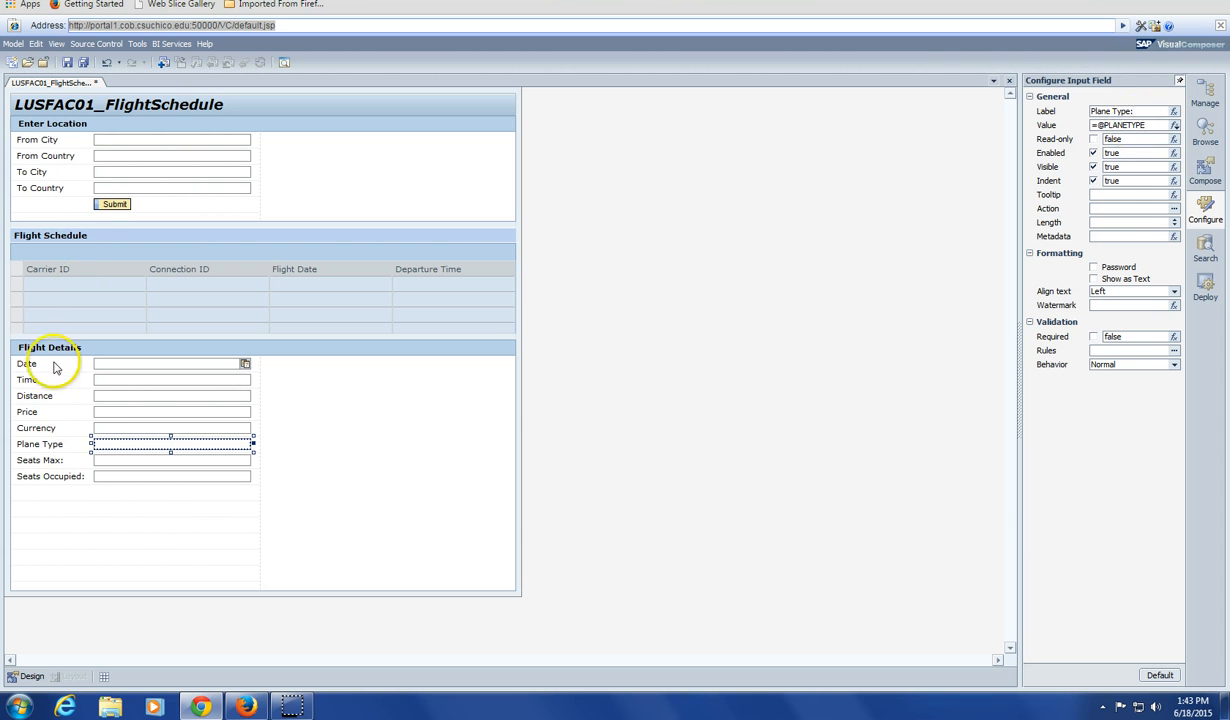
Step: Add a colon to the end of the Currency and Price labels in the Flight Details form
click(27, 427)
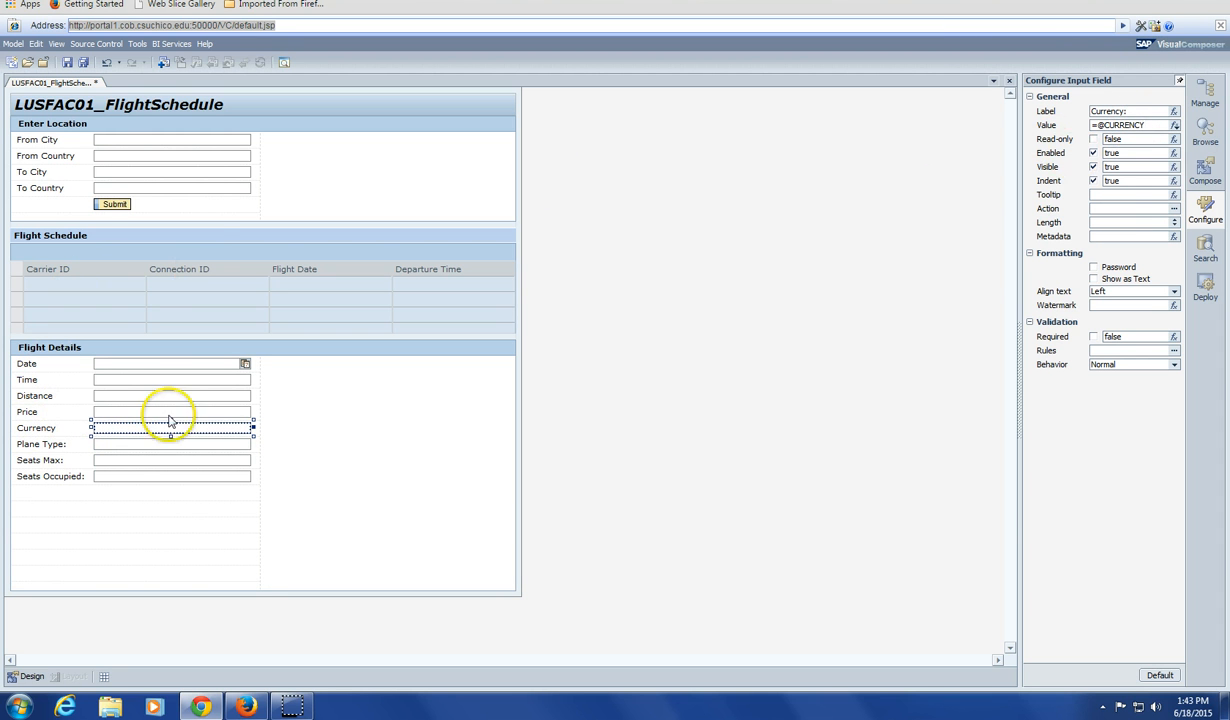
click(22, 410)
click(1117, 113)
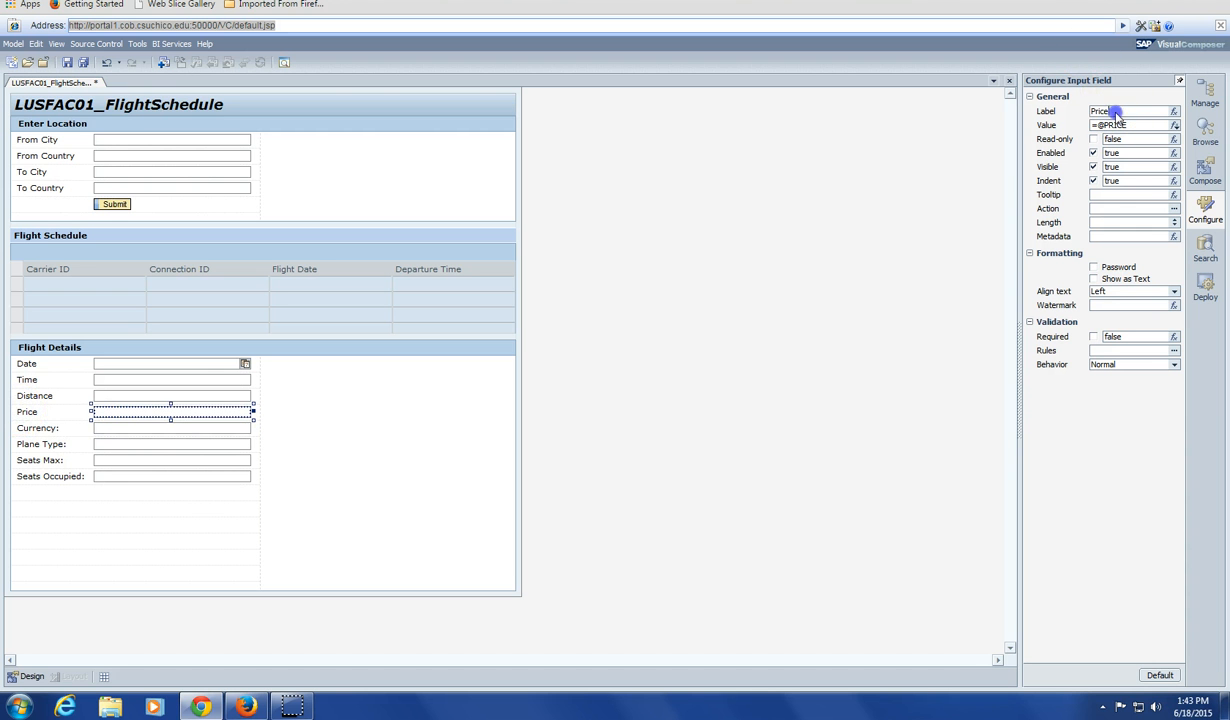
text(:)
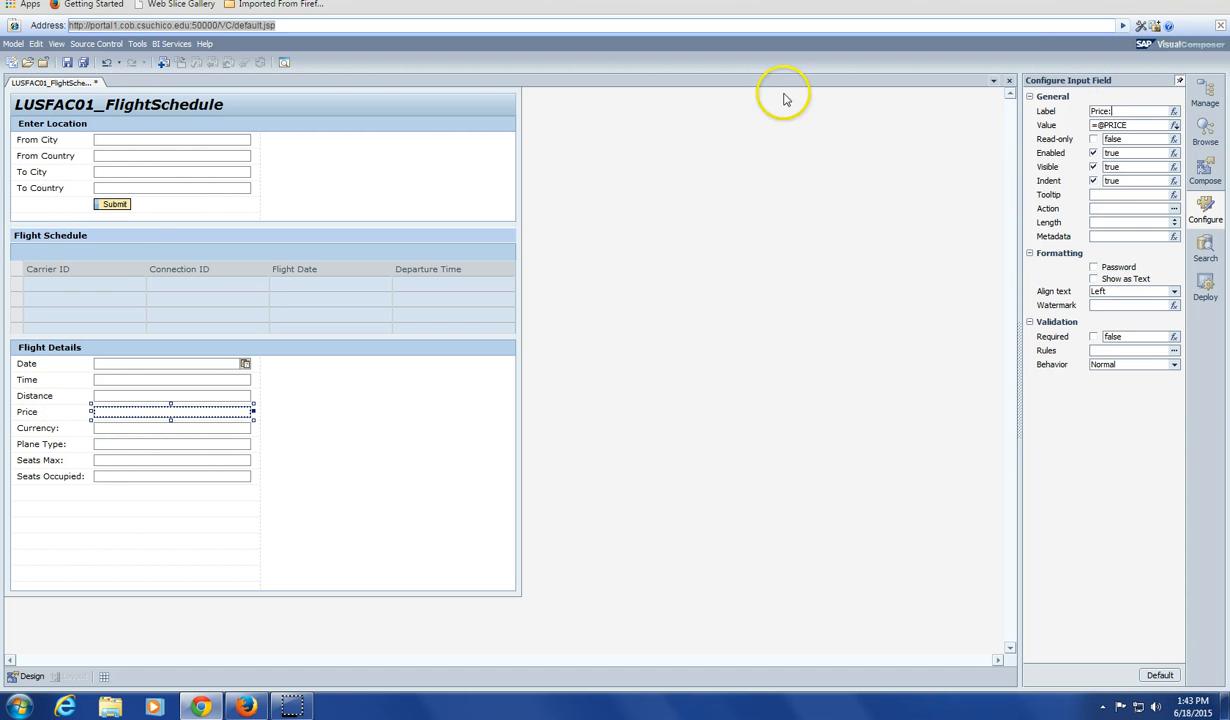
Step: Add a colon to the end of the Distance and Time labels in the Flight Details form
click(34, 395)
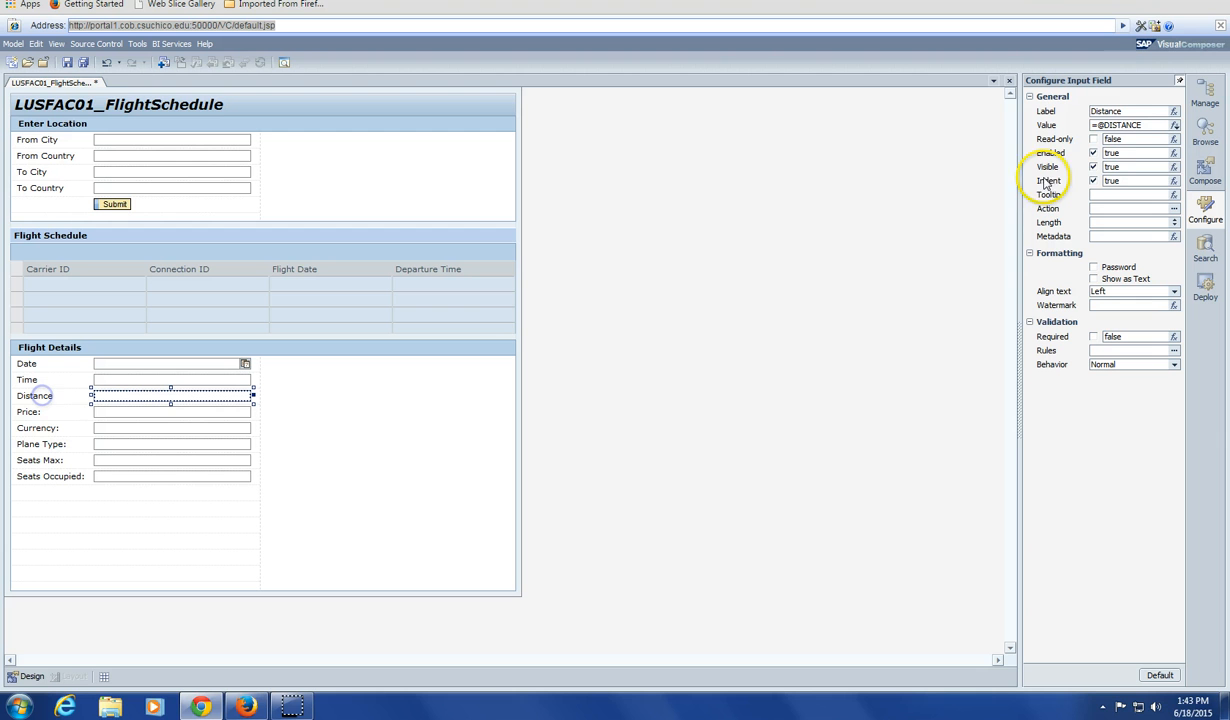
click(1128, 114)
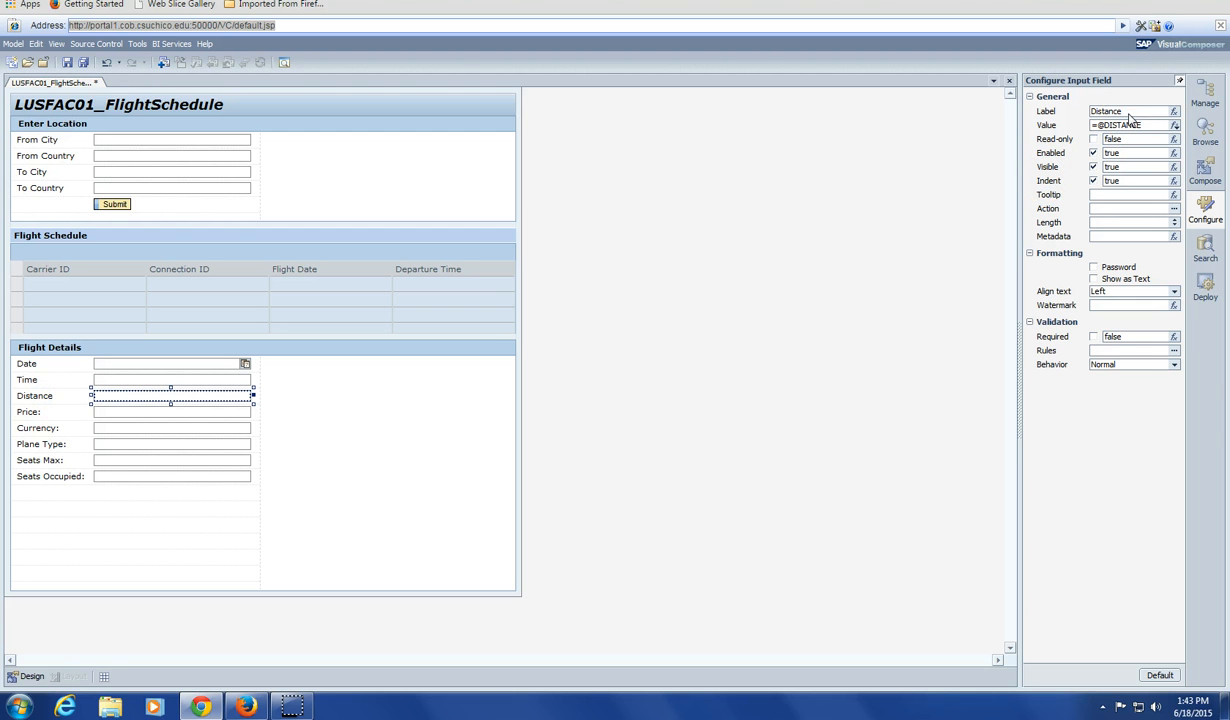
click(28, 380)
click(1120, 112)
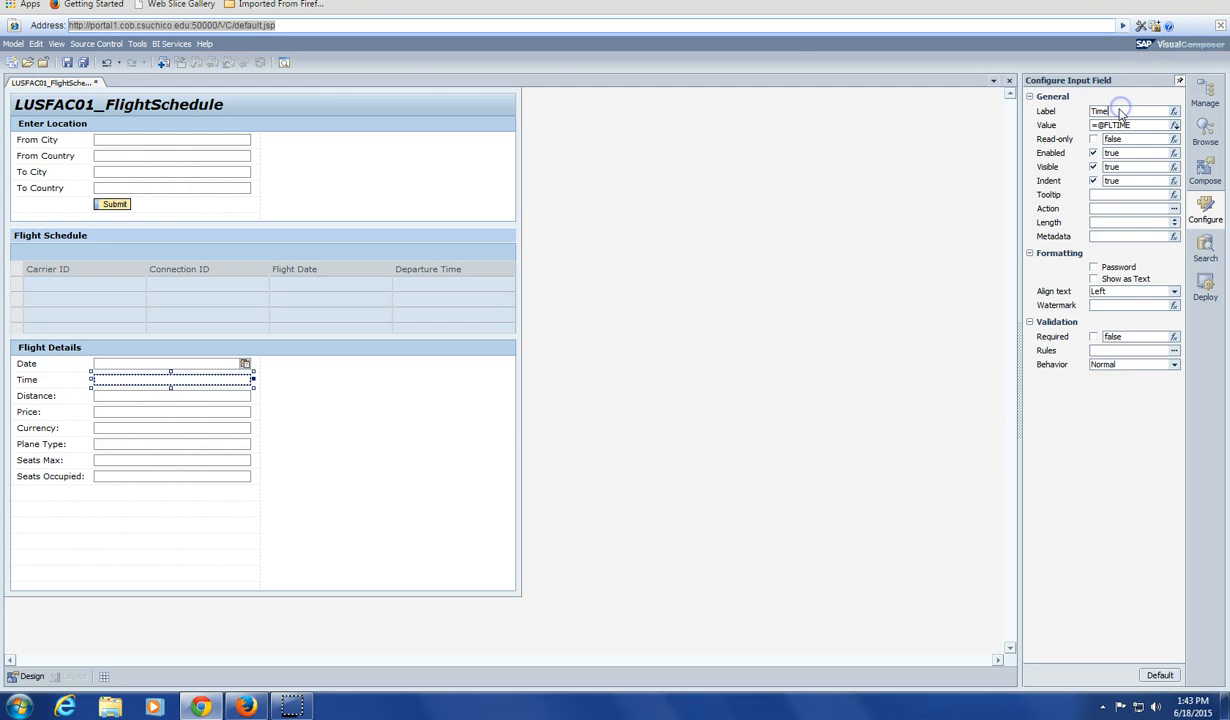
text(:)
click(230, 61)
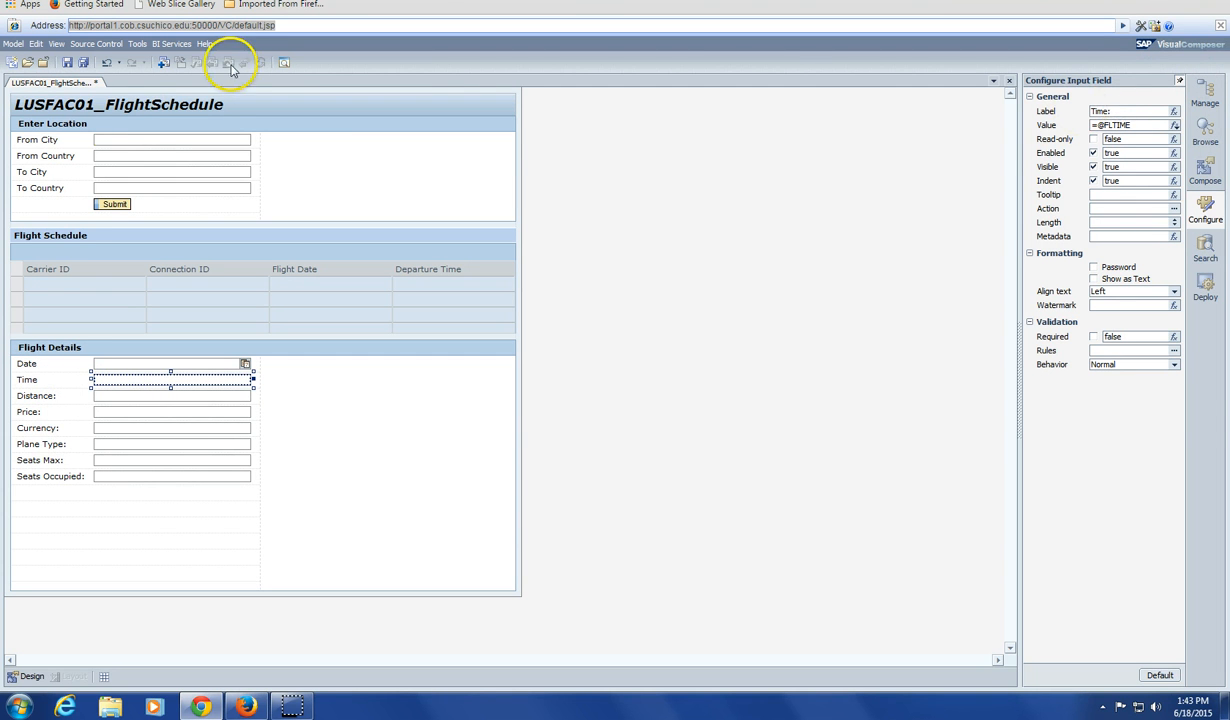
Step: Add a colon to the end of the Date label in the Flight Details form
click(30, 362)
click(1115, 112)
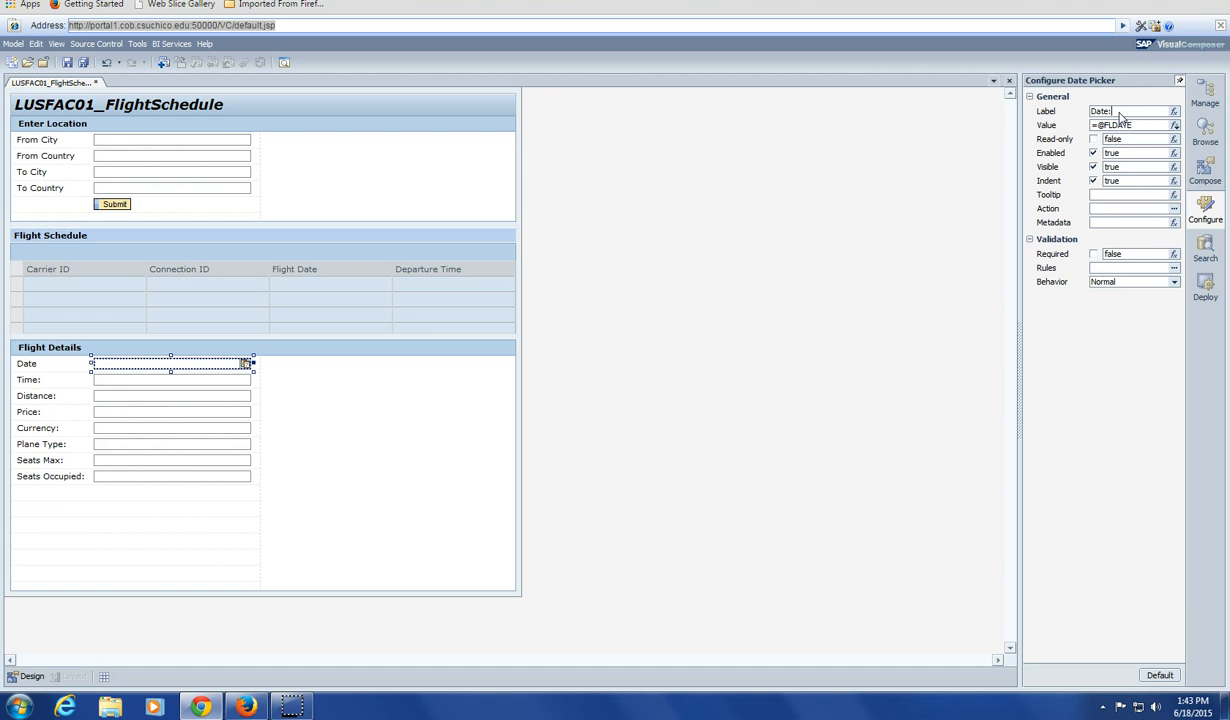
text(:)
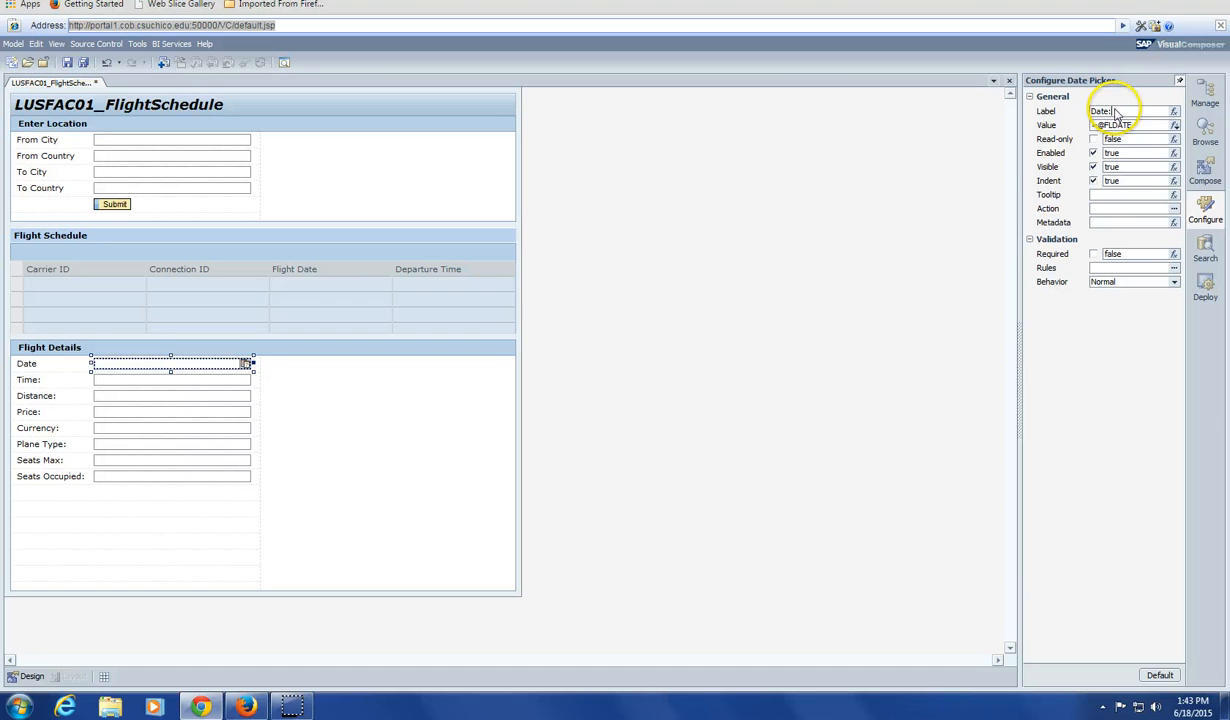
Step: Add a colon to the end of the From City and From Country labels in the Enter Location form
click(42, 139)
click(797, 166)
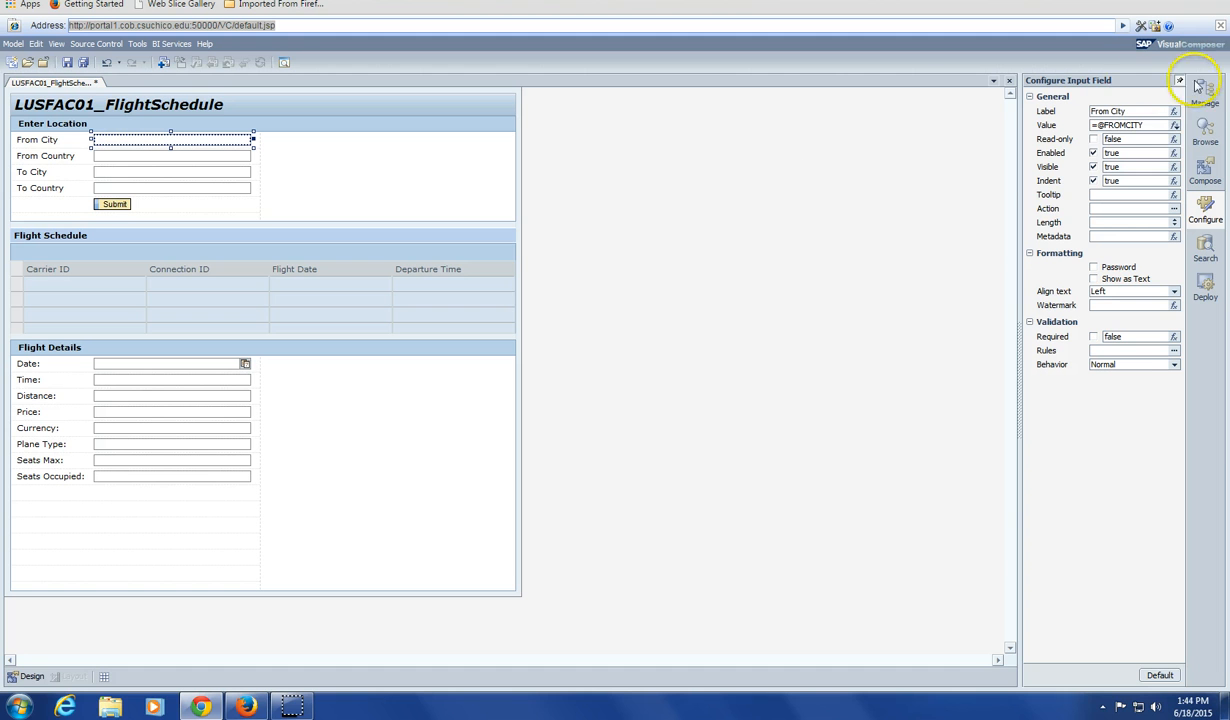
click(1126, 111)
text(:)
click(36, 154)
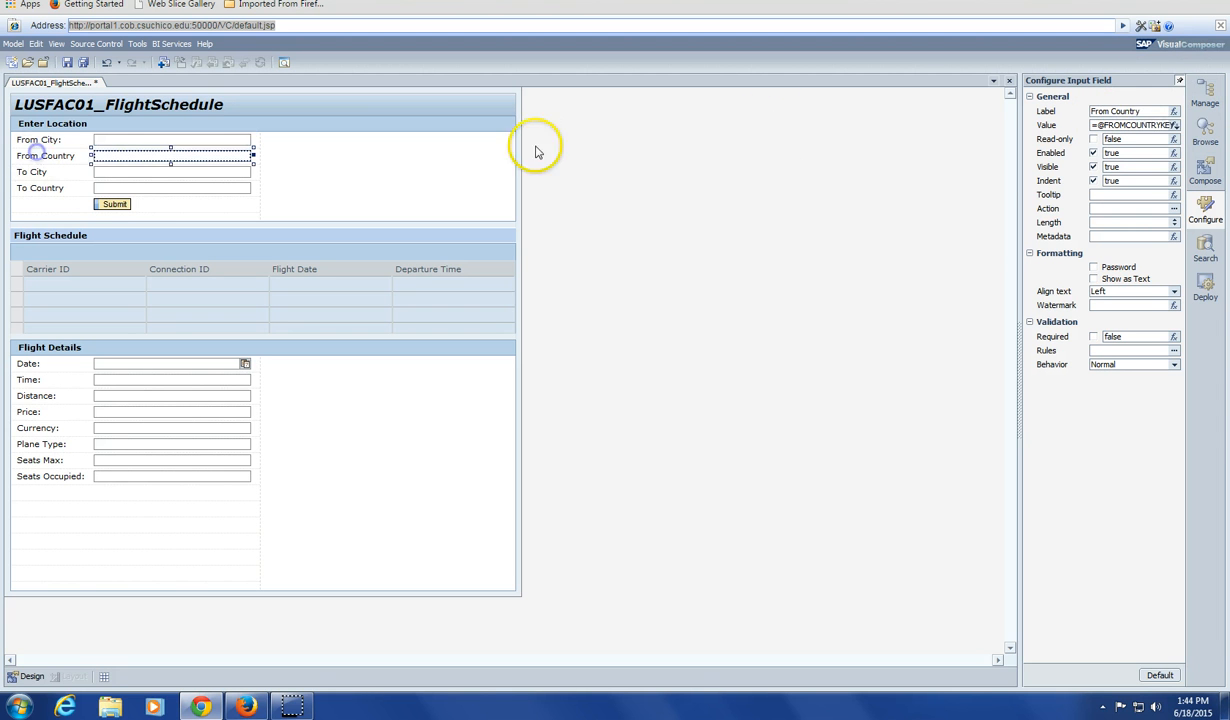
click(1148, 114)
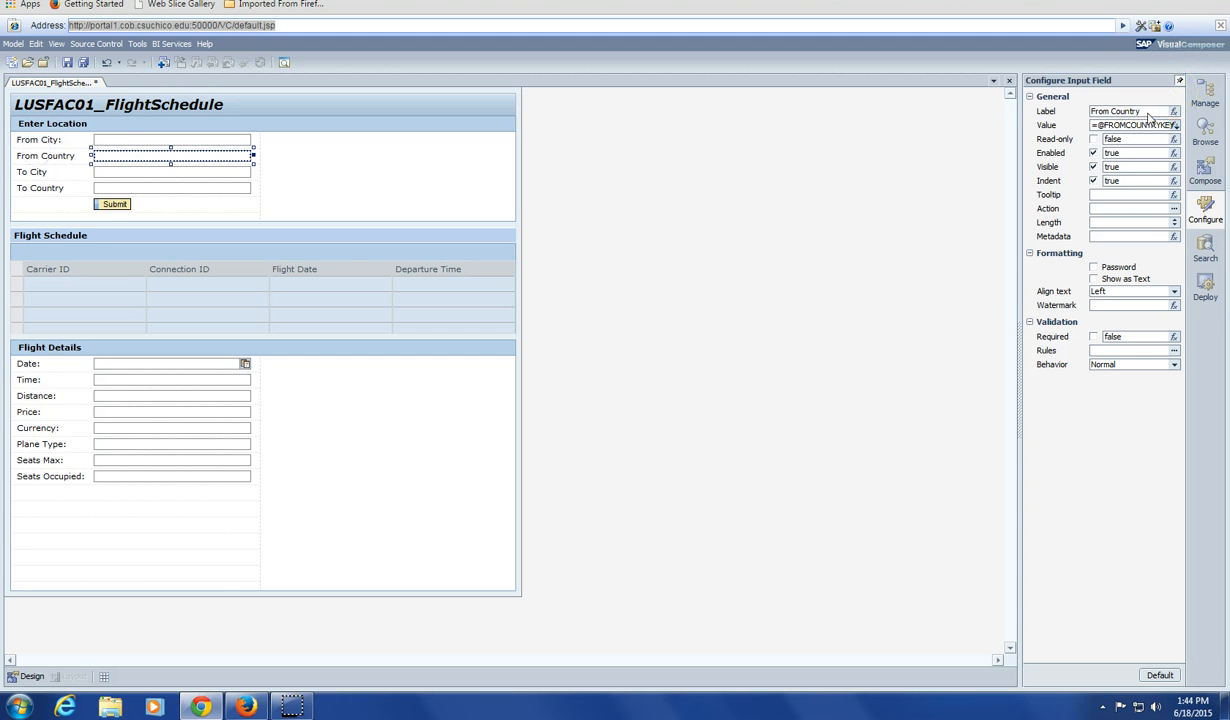
text(:)
Step: Add a colon to the end of the To City and To Country labels in the Enter Location form
click(21, 173)
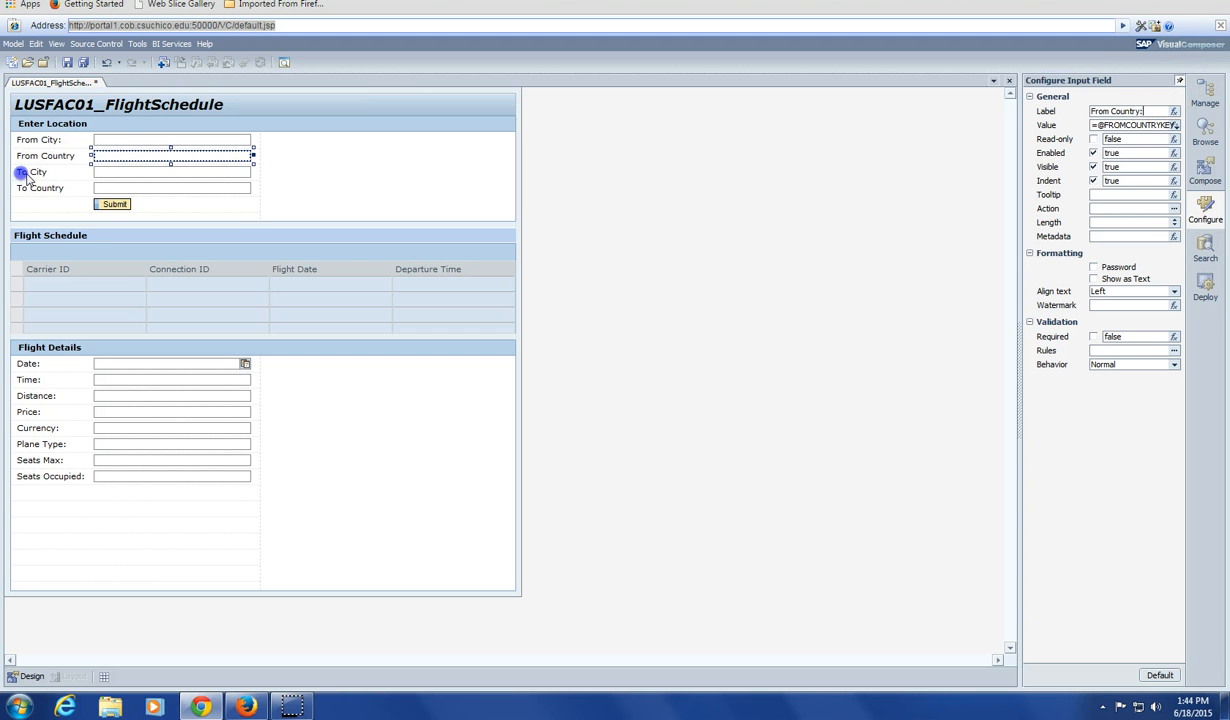
click(1160, 111)
text(:)
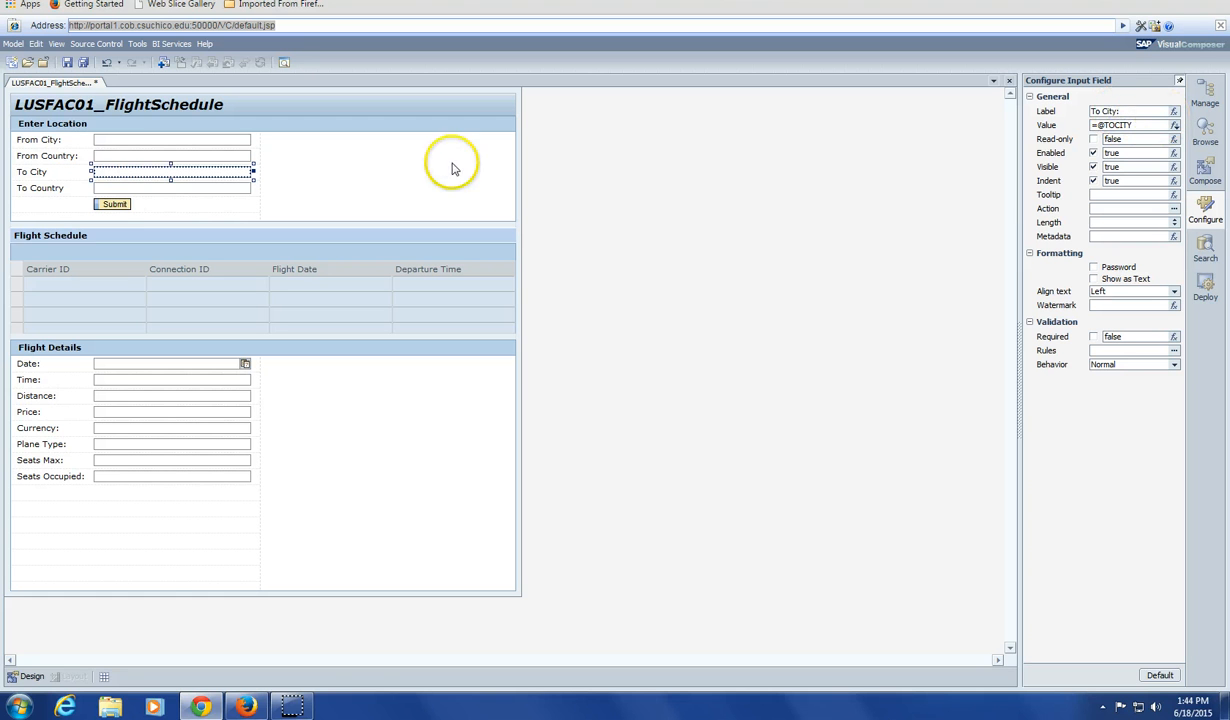
click(21, 190)
click(1137, 111)
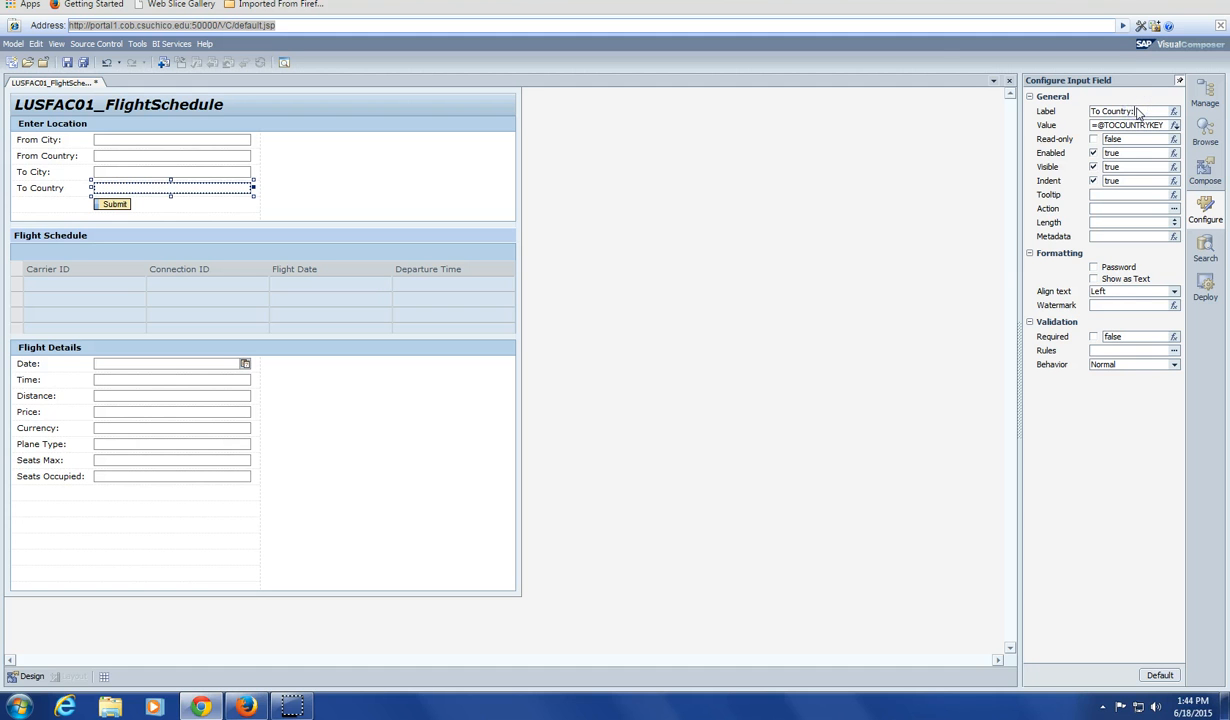
text(:)
key(Return)
Step: Save the LUSFAC01_FlightSchedule model and deploy it
click(73, 64)
click(1205, 287)
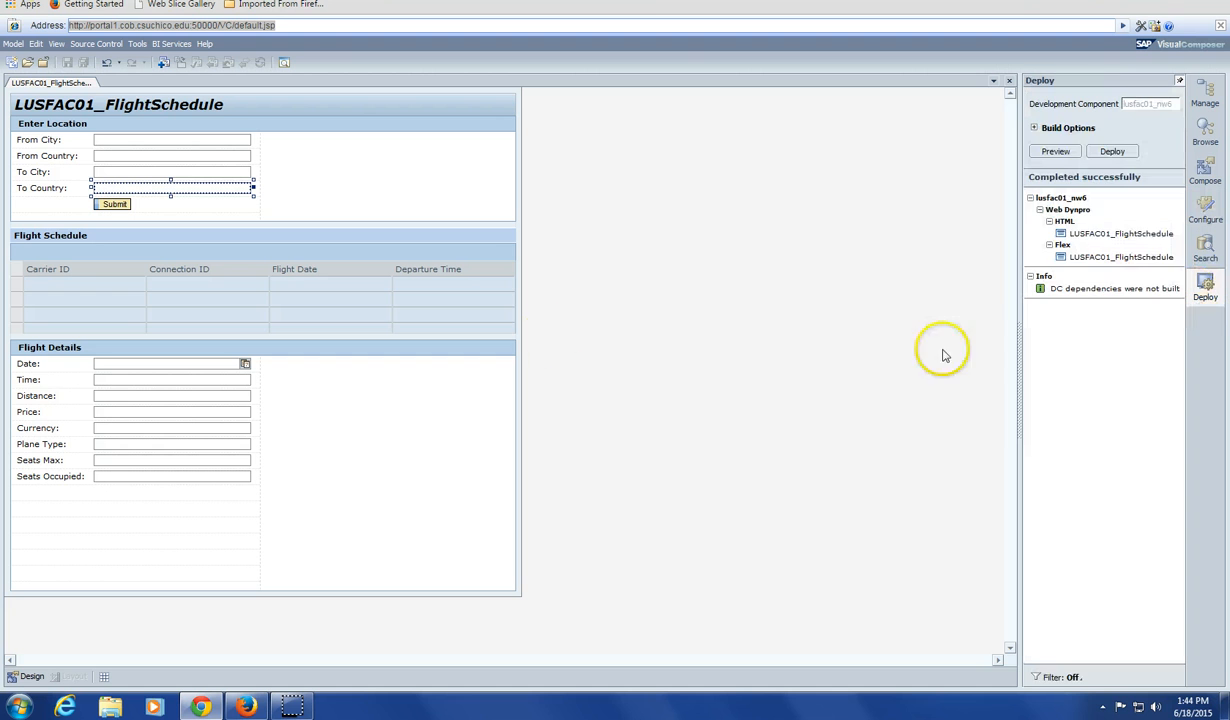
click(1112, 153)
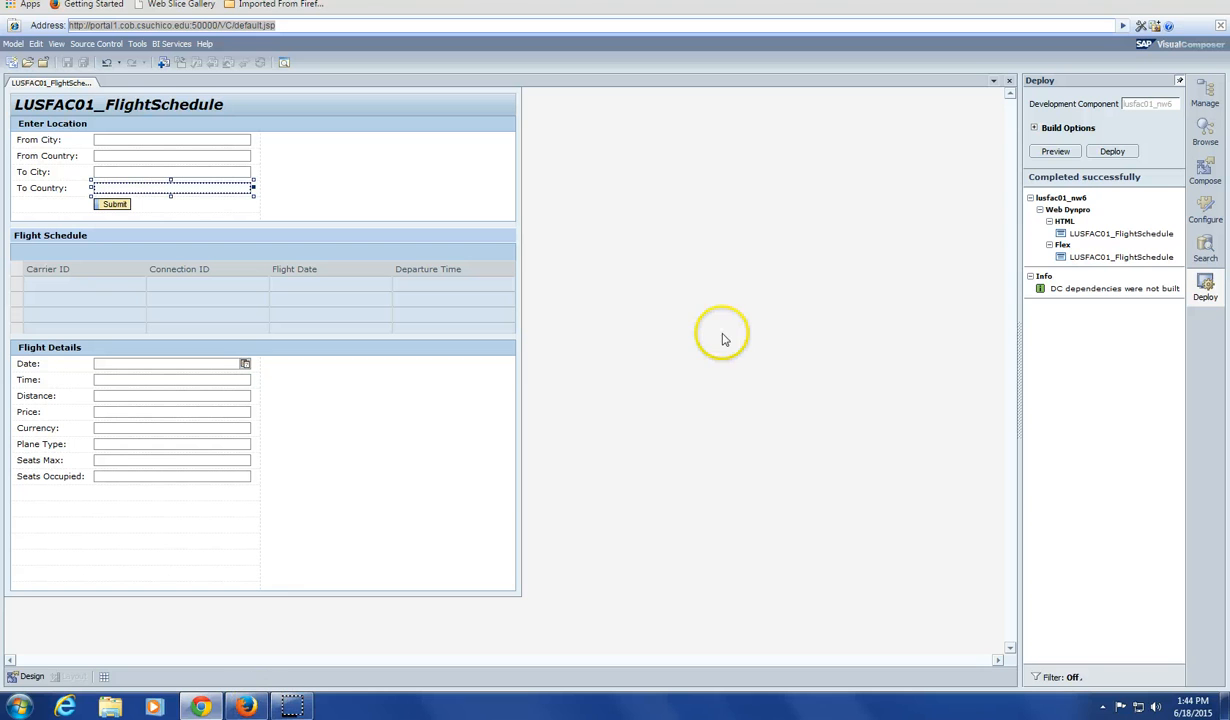
Step: Open the deployed Flex version of LUSFAC01_FlightSchedule to check the revised labels
double_click(1087, 256)
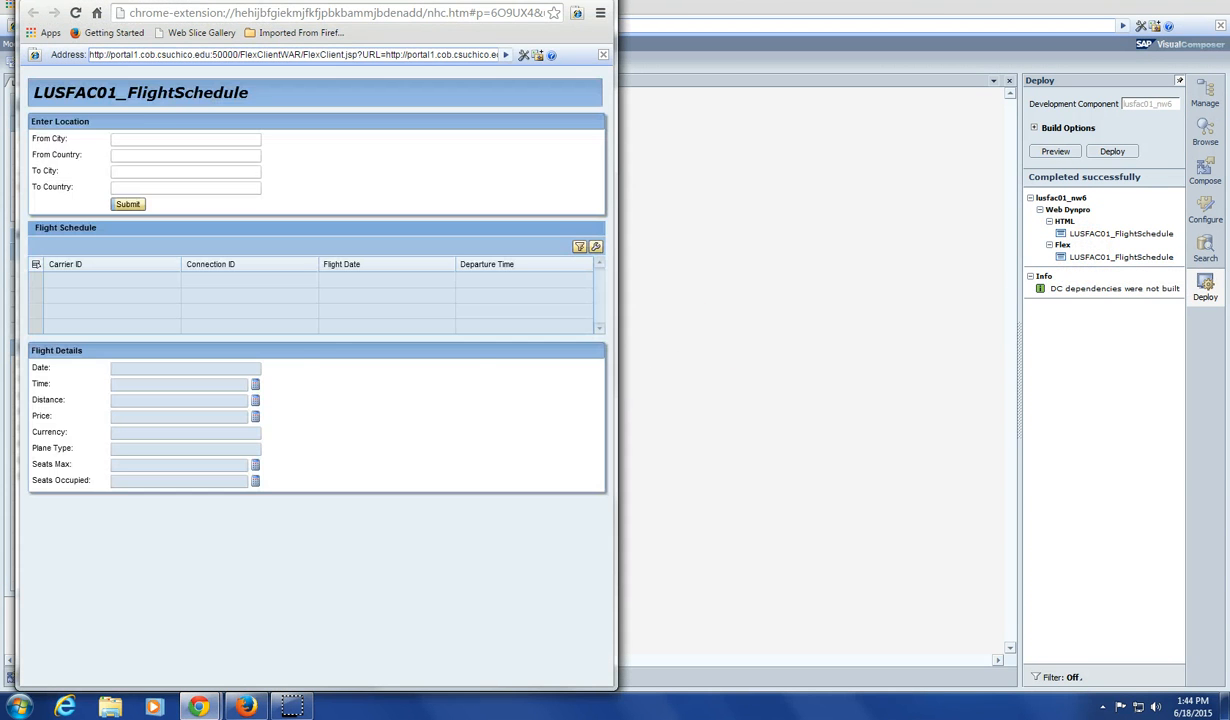
click(460, 382)
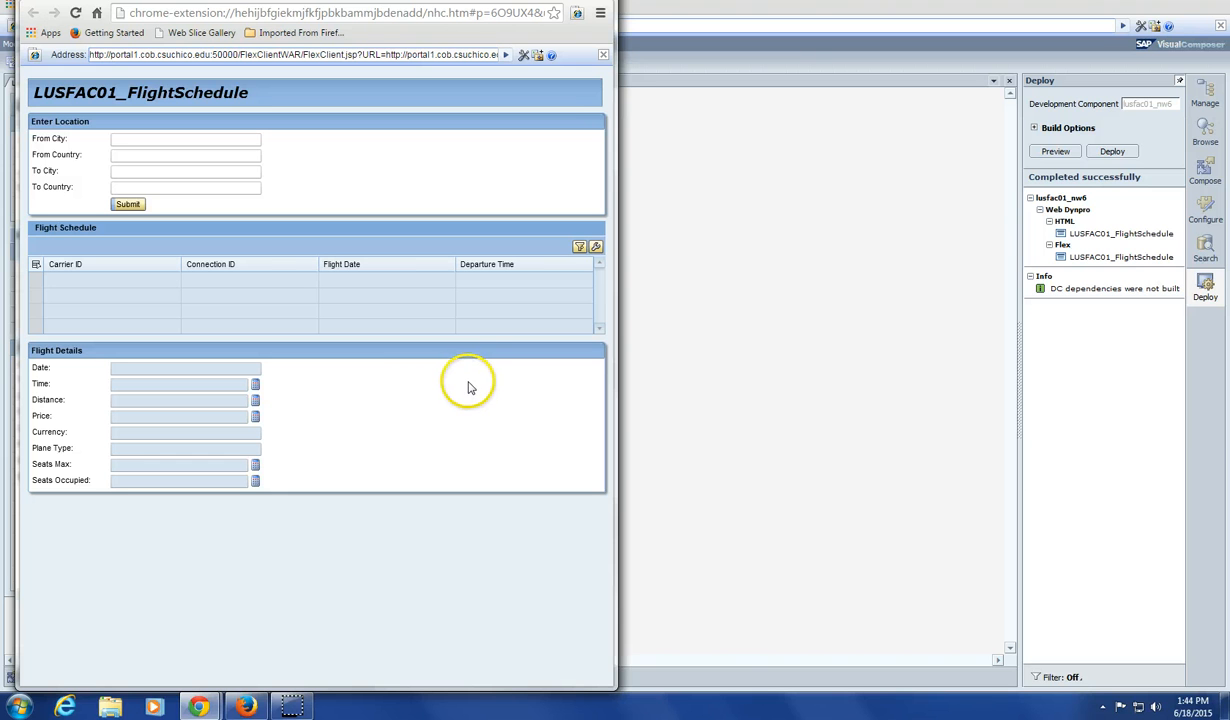
Step: Search the deployed application for flights from Frankfurt, DE to New York, US
click(129, 139)
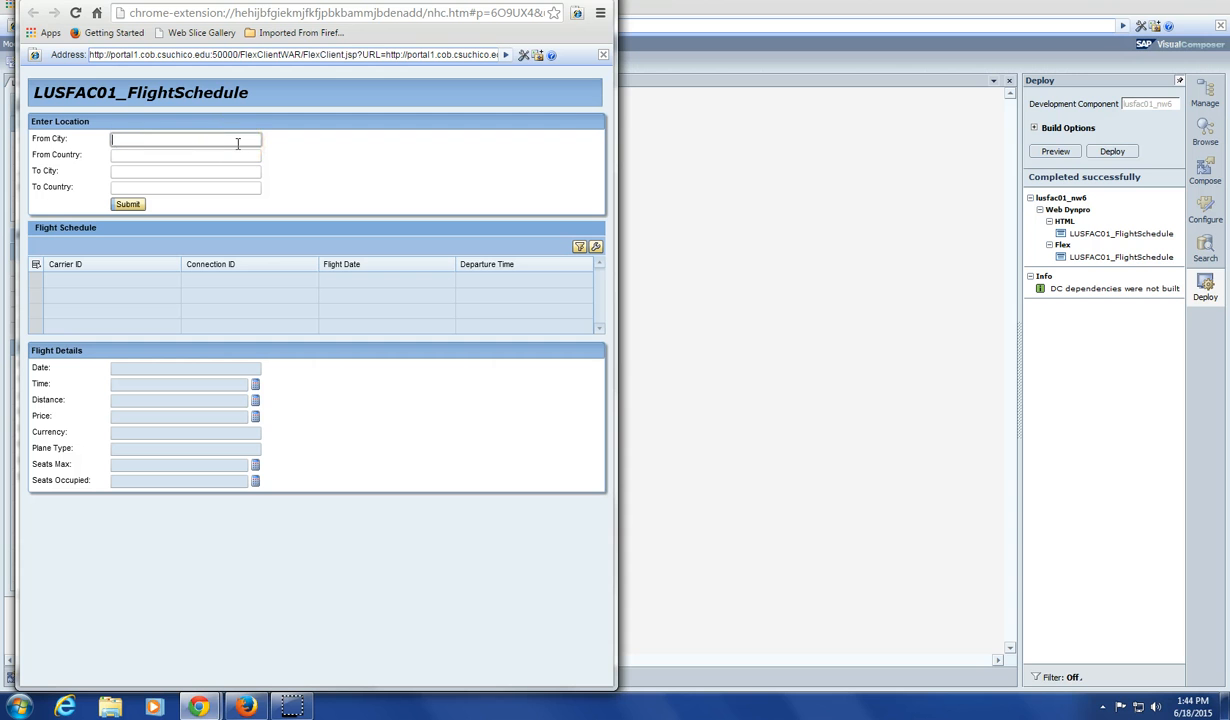
text(Frankfurt)
click(138, 154)
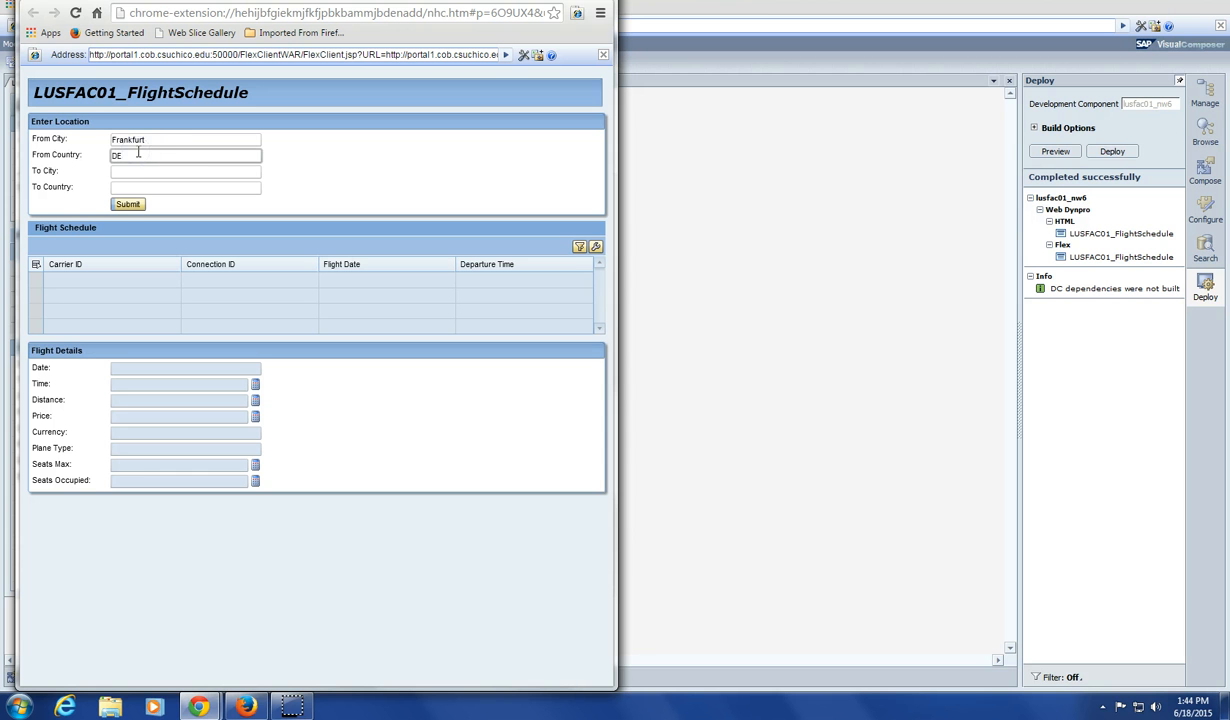
click(134, 169)
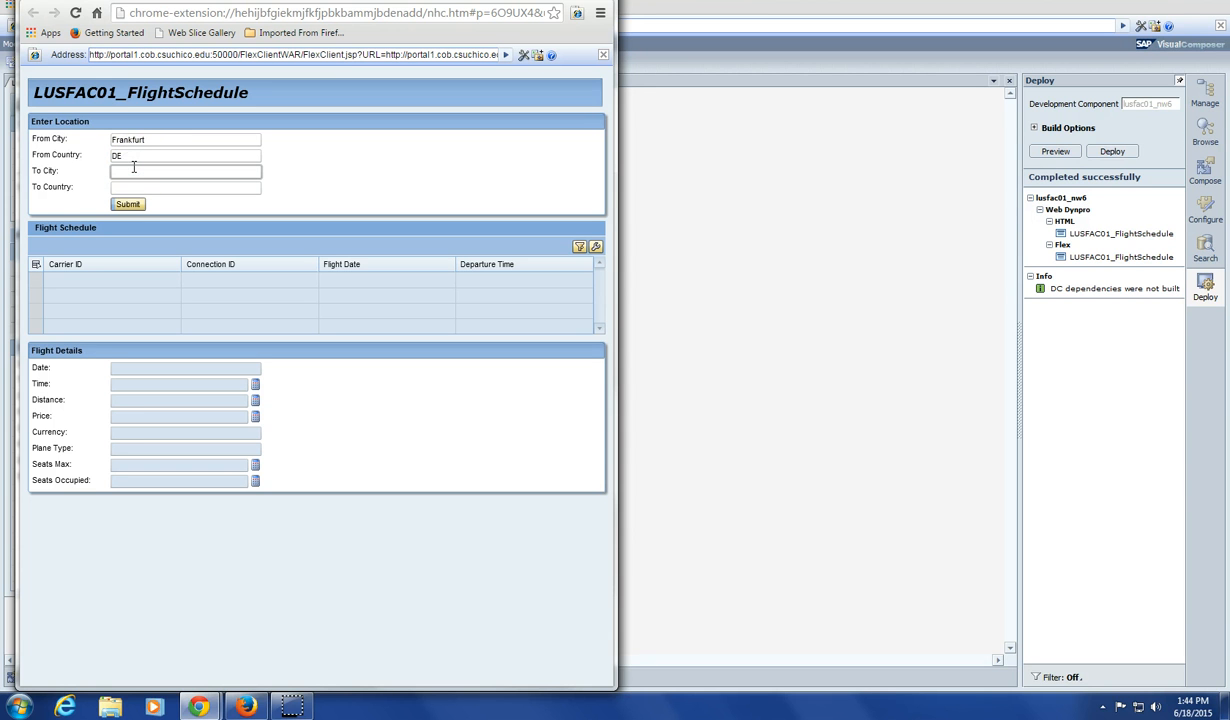
text(New York)
click(137, 187)
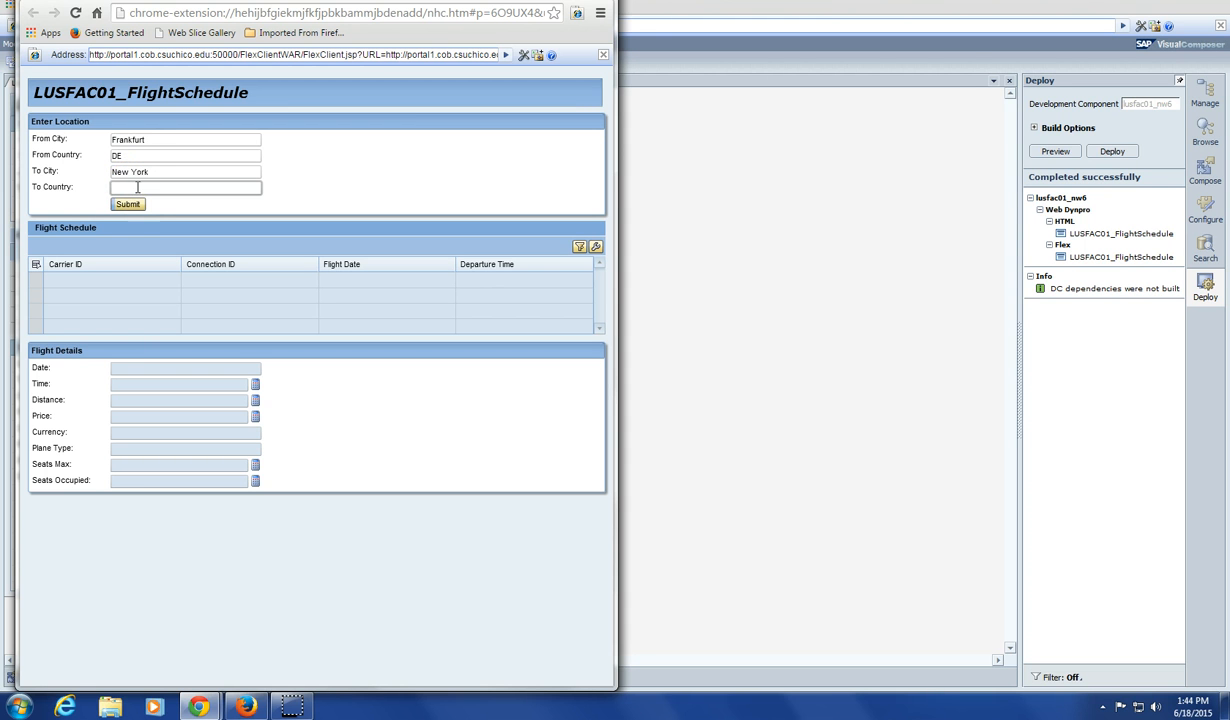
text(US)
click(128, 204)
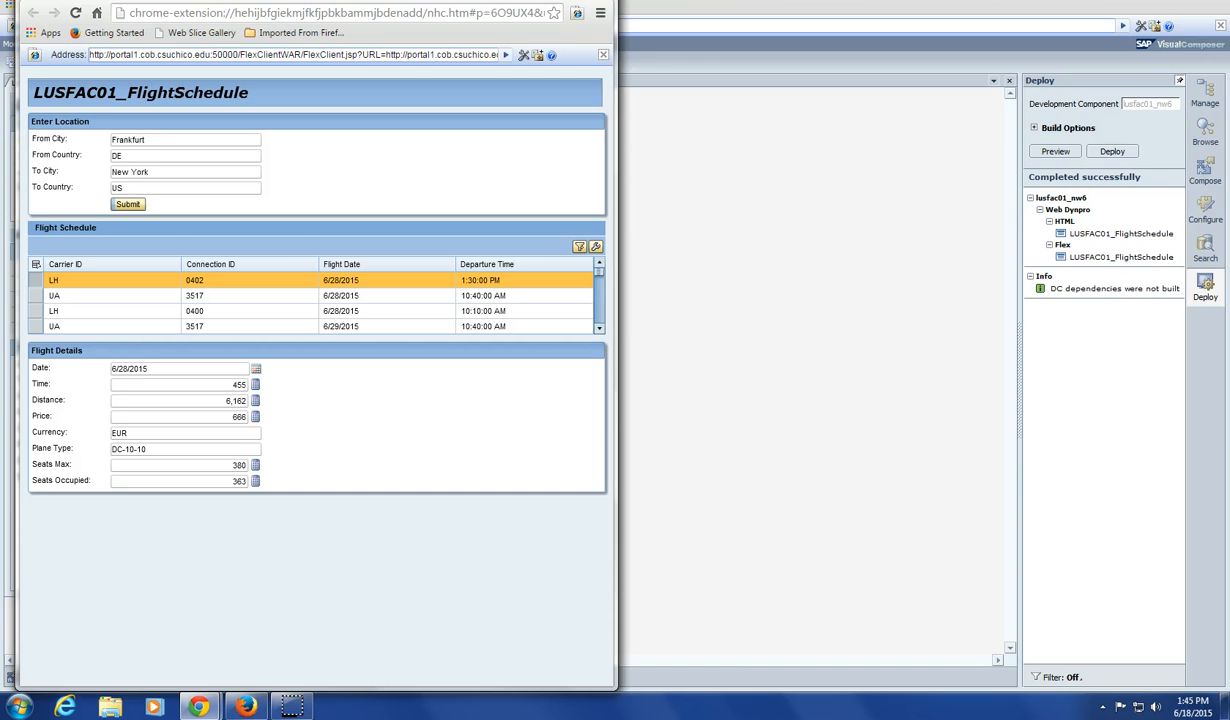
Step: Enlarge the application window and check the flight details of the second and third flights in the Flight Schedule table
key(super+Up)
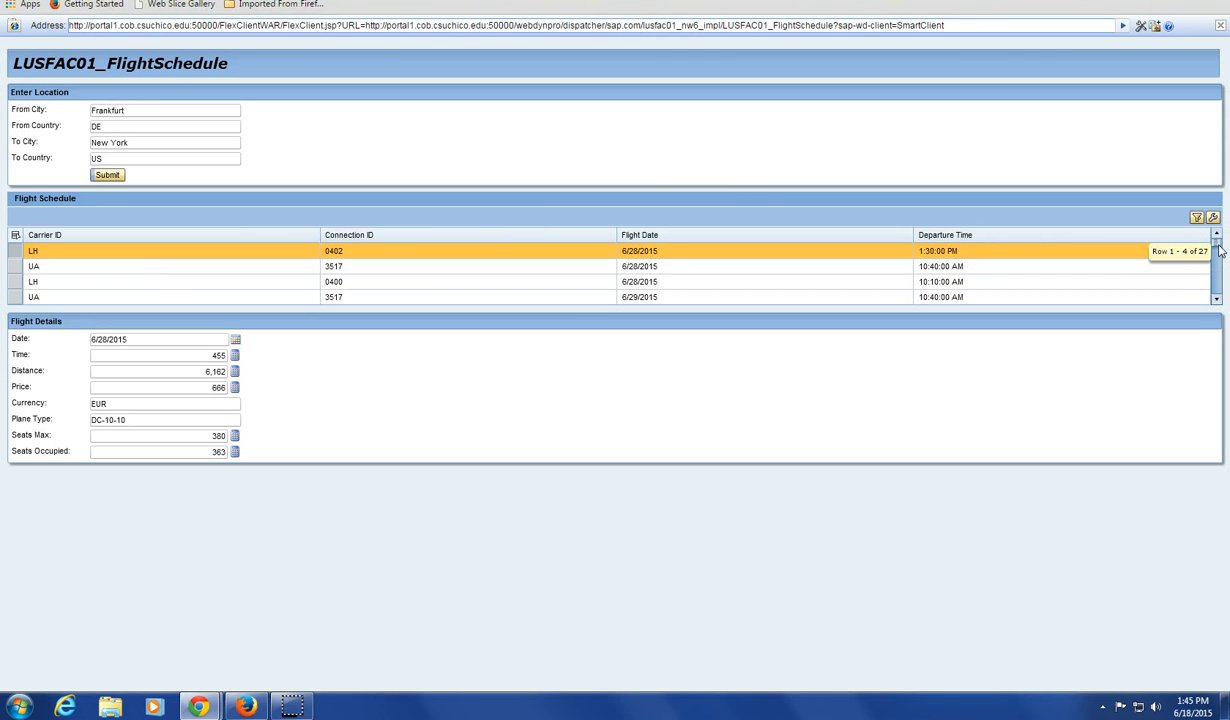
click(15, 266)
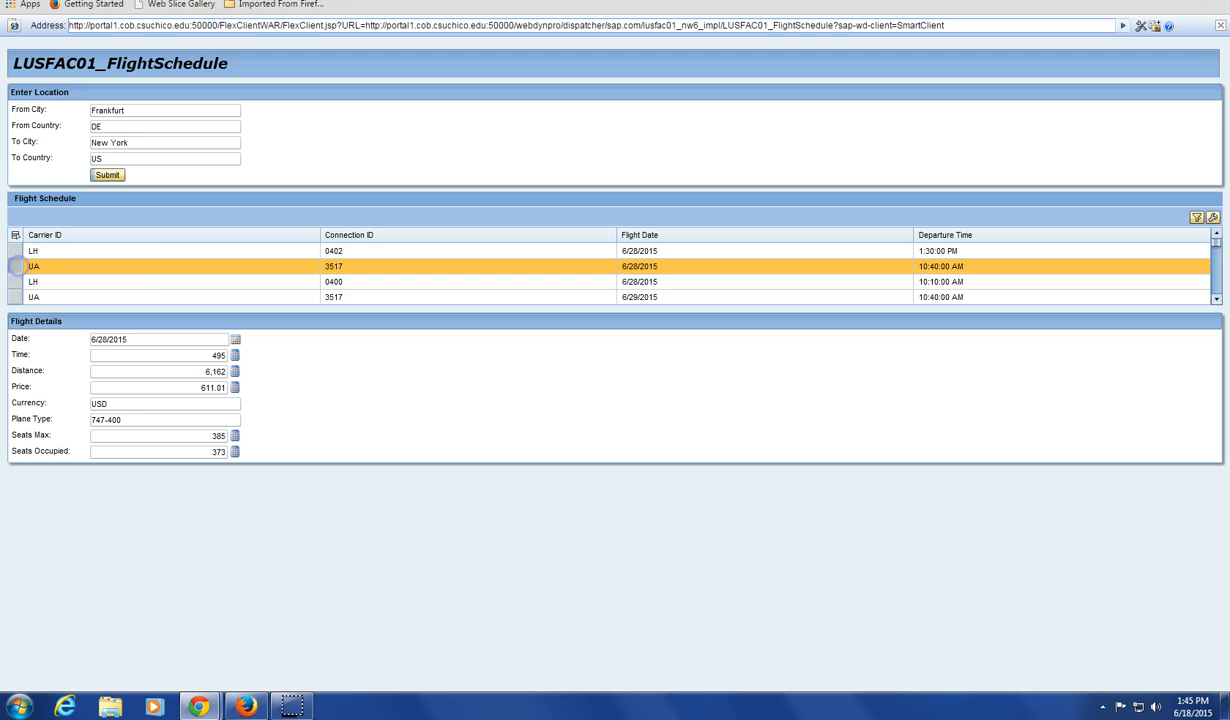
click(15, 282)
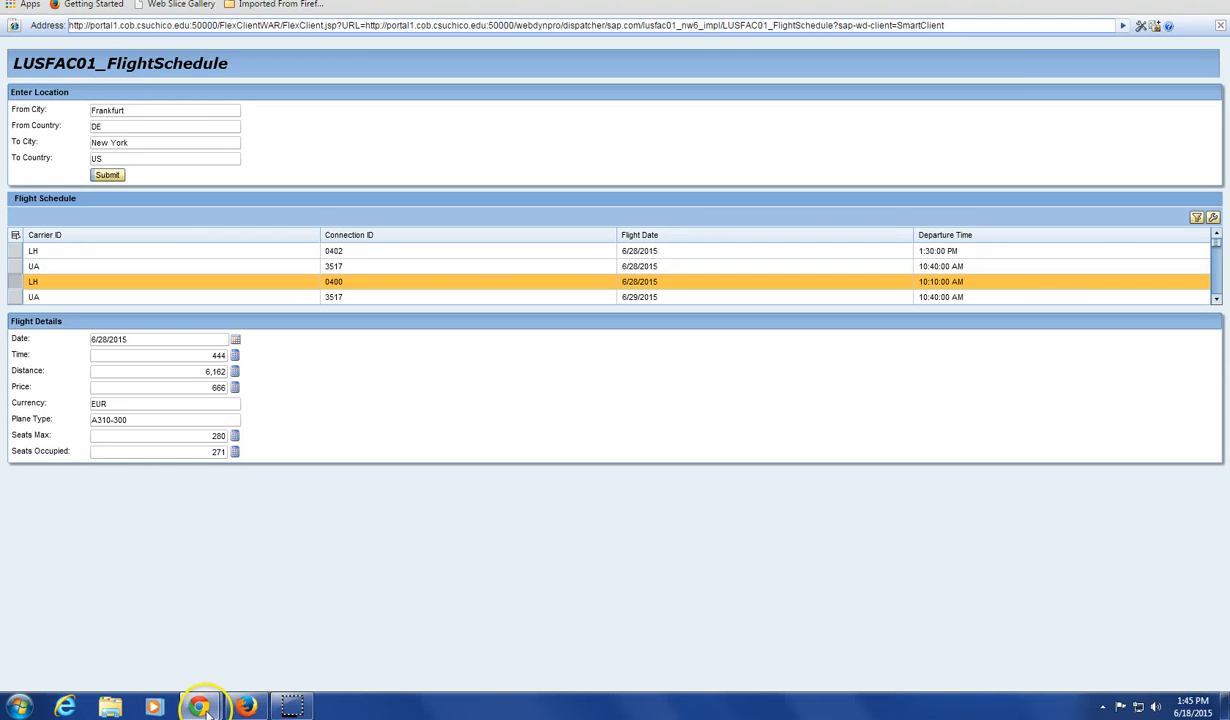
Step: Return to the Visual Composer model and change the From City field's control type to Dropdown List
mouse_move(198, 704)
click(155, 652)
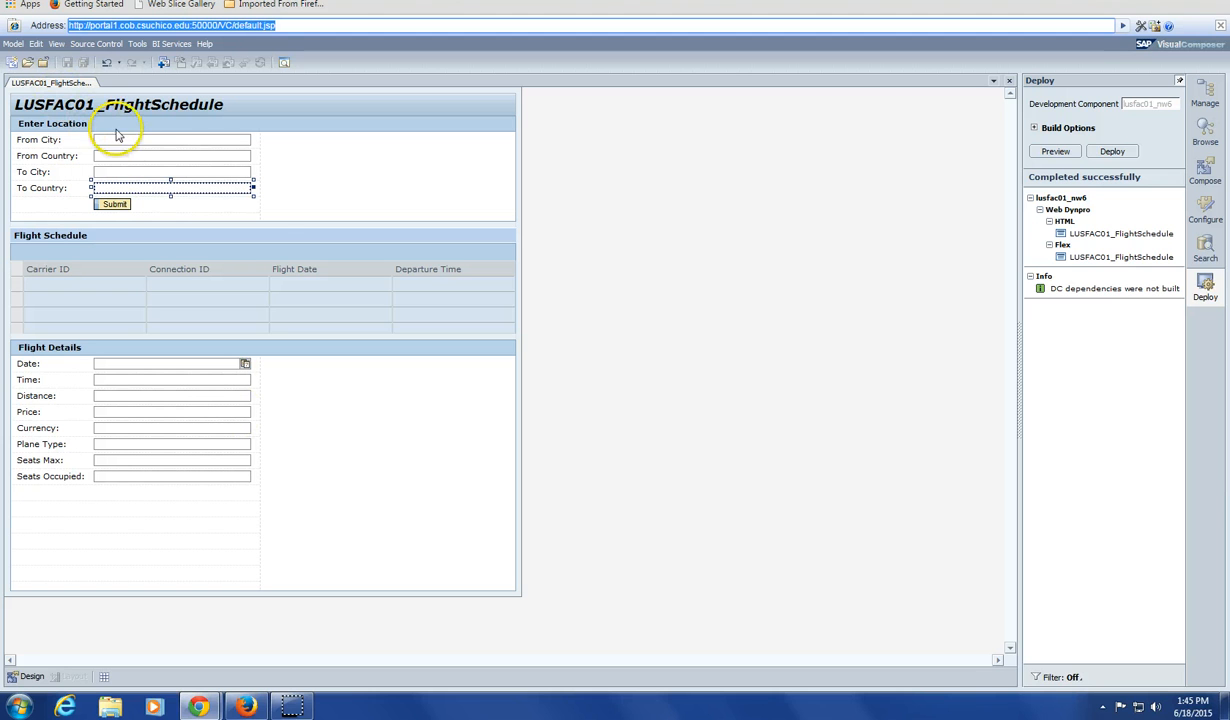
right_click(126, 145)
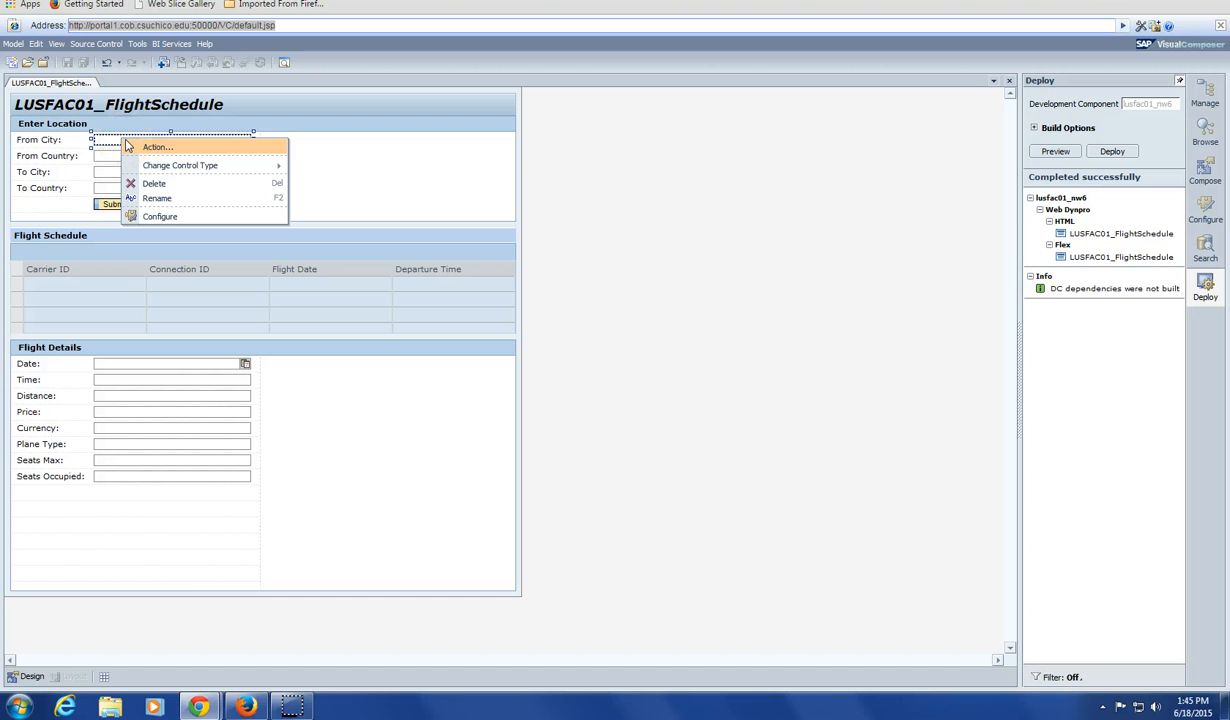
mouse_move(150, 167)
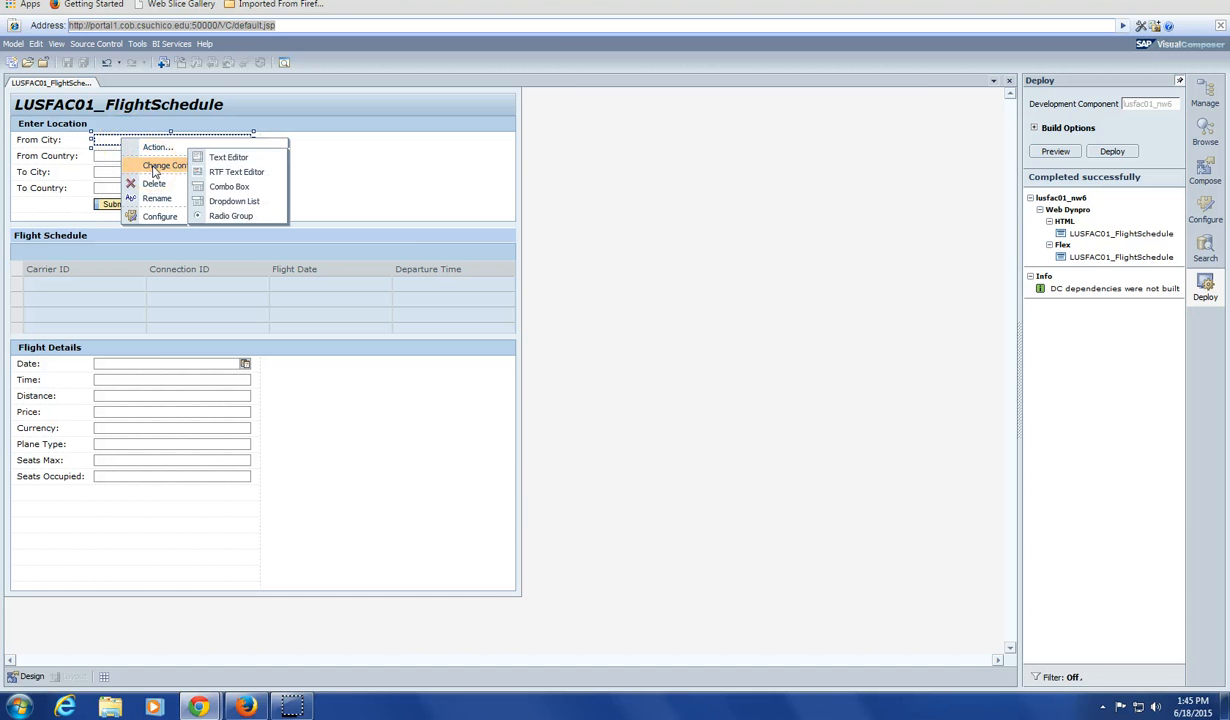
click(237, 204)
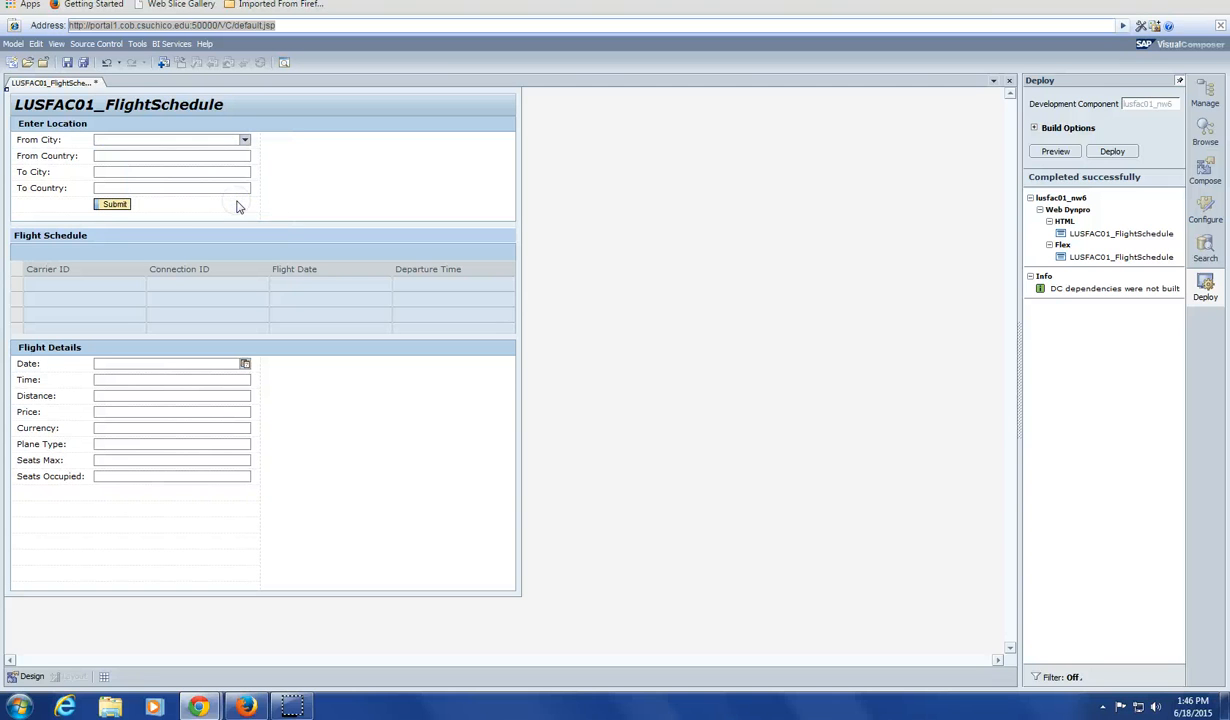
Step: Change the control type of the From Country field in the Enter Location form to Dropdown List
click(109, 159)
right_click(109, 160)
click(132, 161)
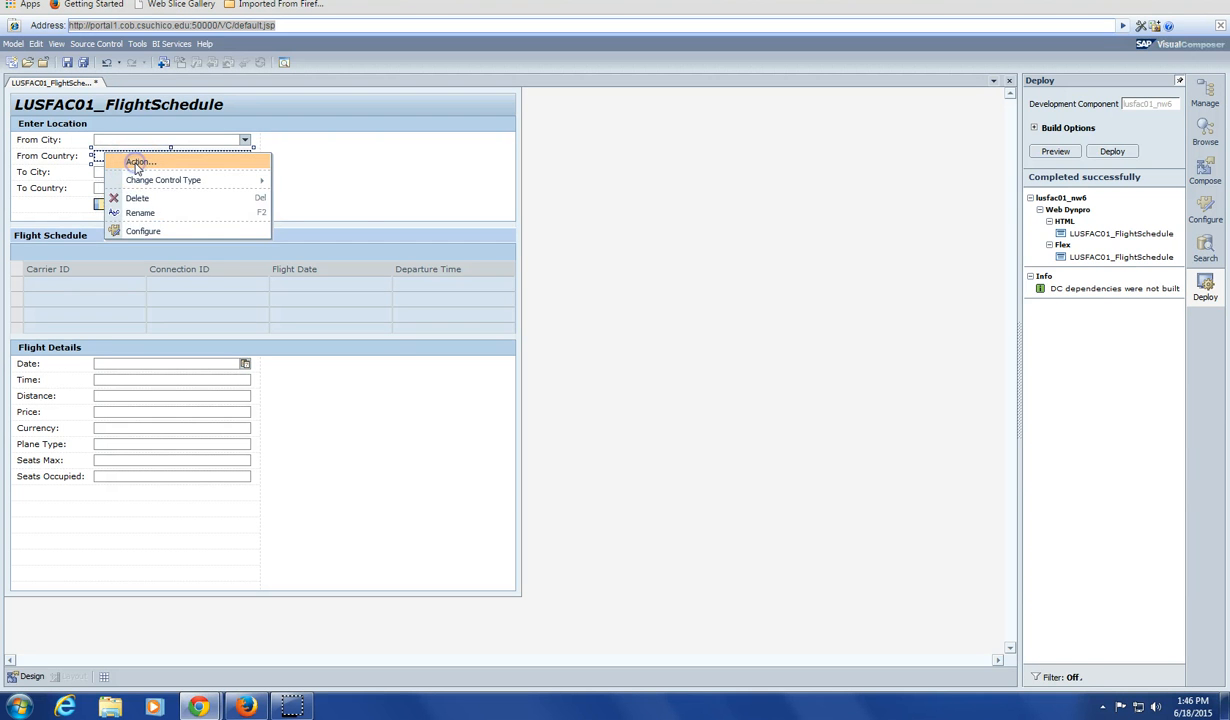
click(786, 480)
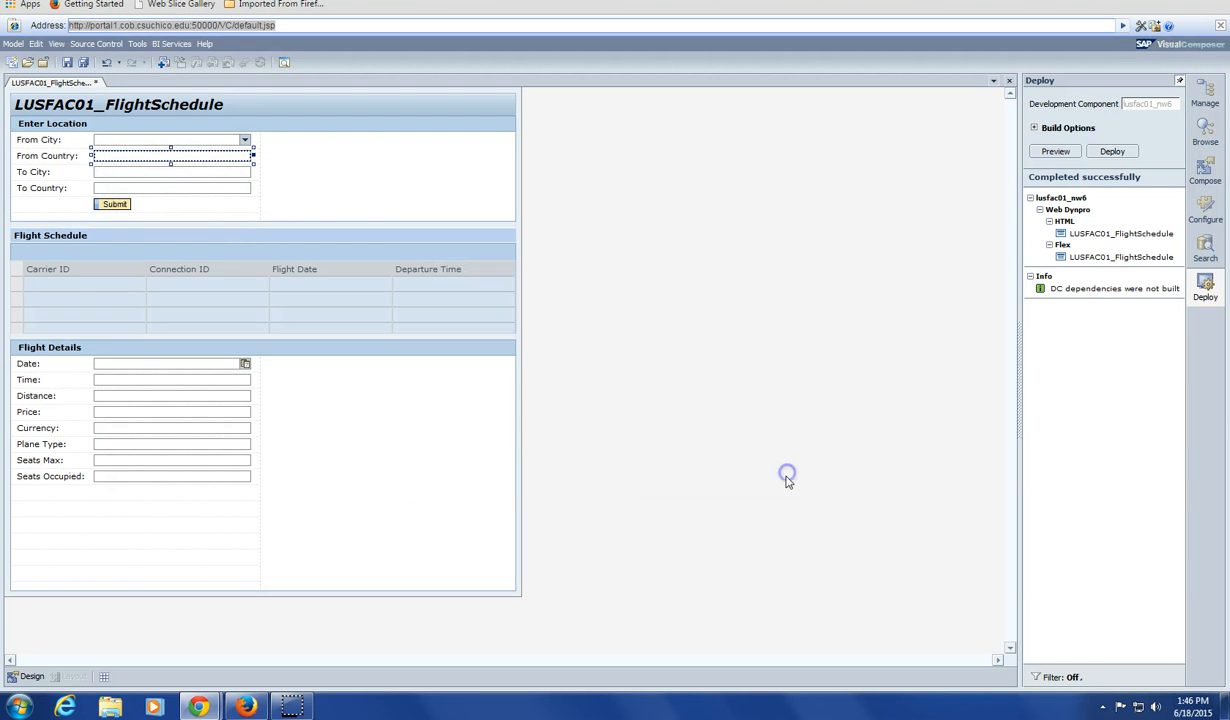
click(165, 182)
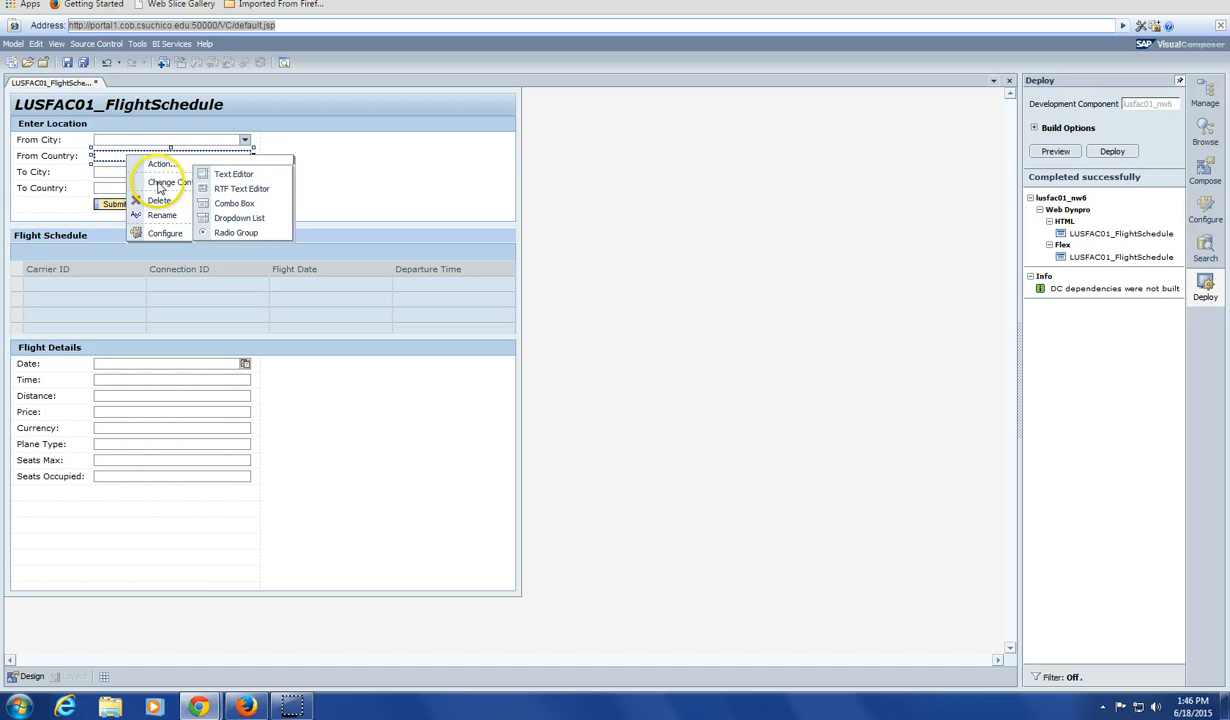
click(238, 218)
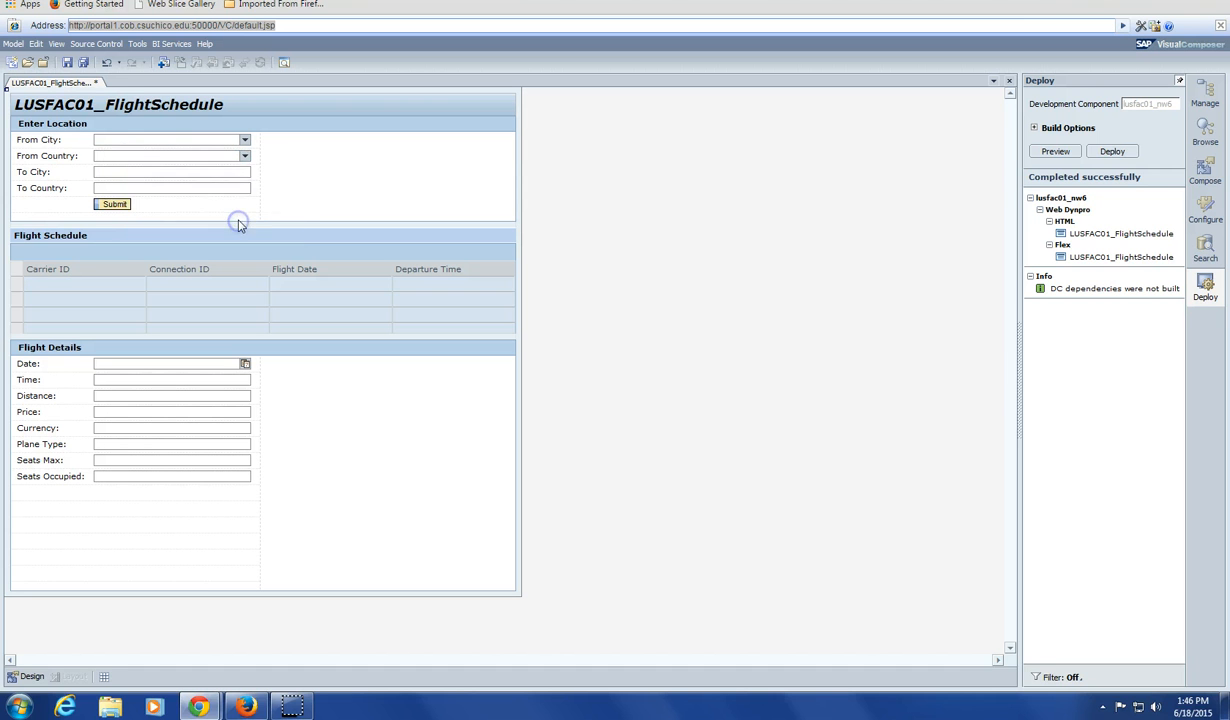
Step: Change the control type of the To City field in the Enter Location form to Dropdown List
click(137, 174)
right_click(139, 176)
click(170, 197)
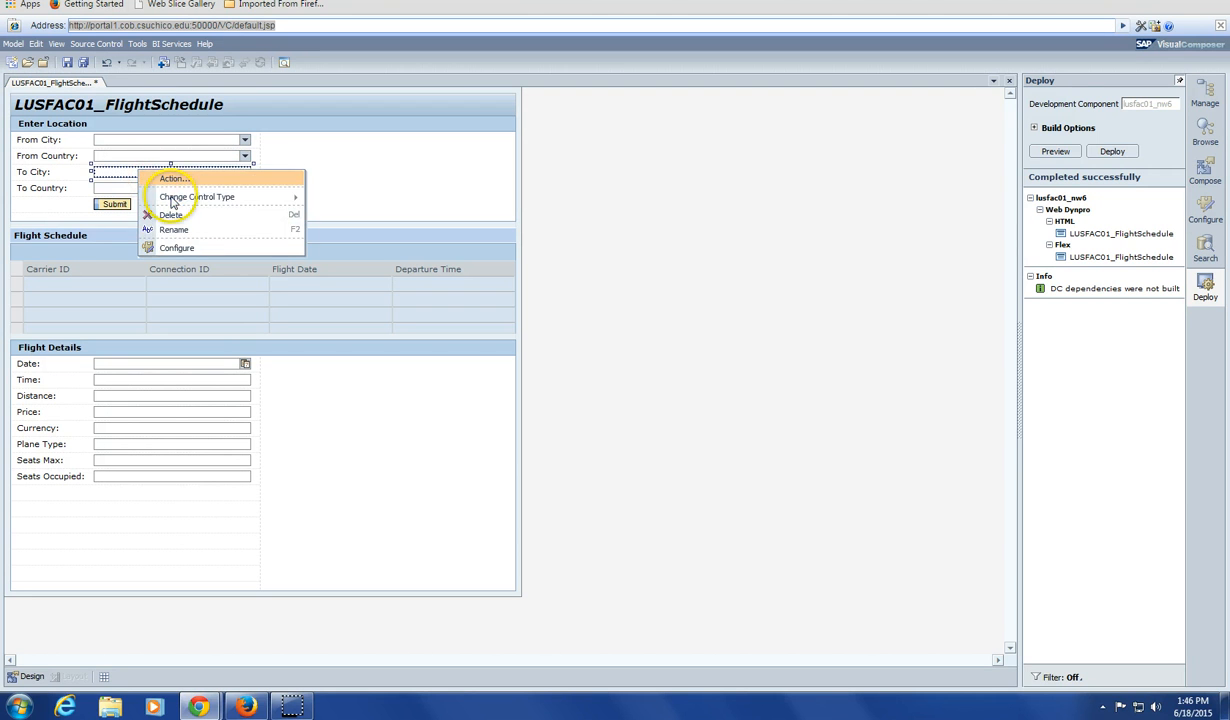
click(241, 250)
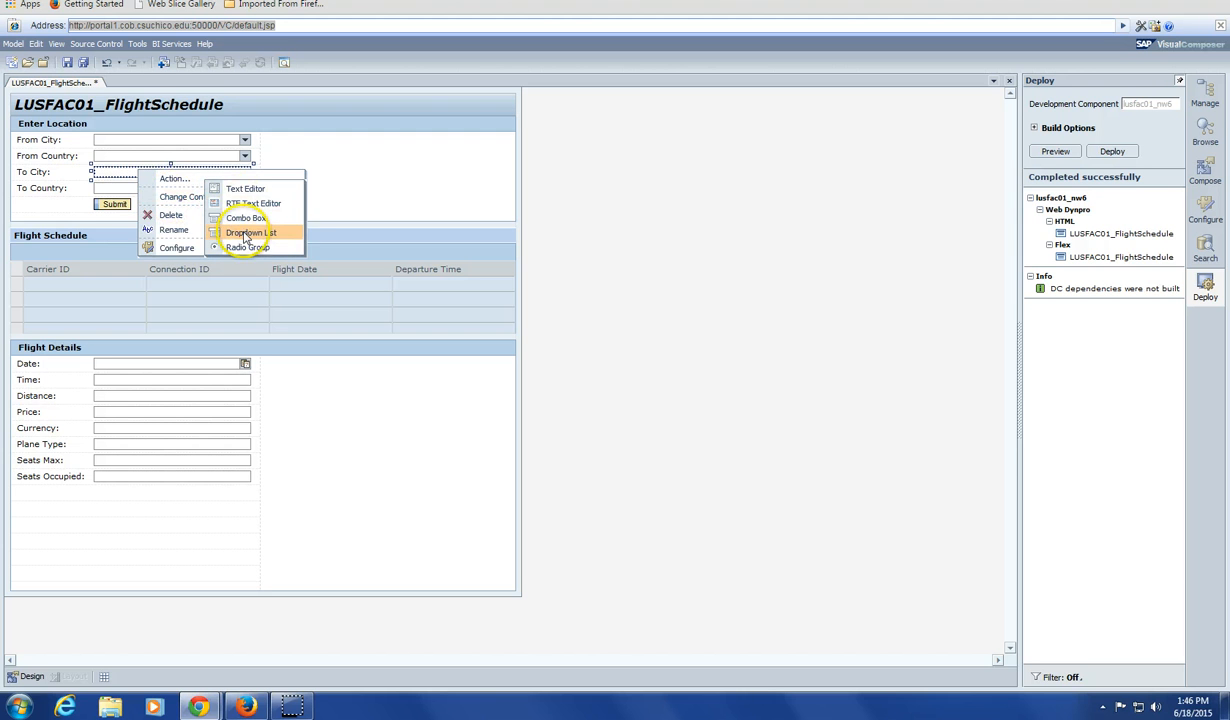
click(244, 232)
Step: Change the control type of the To Country field in the Enter Location form to Dropdown List
click(173, 191)
right_click(176, 191)
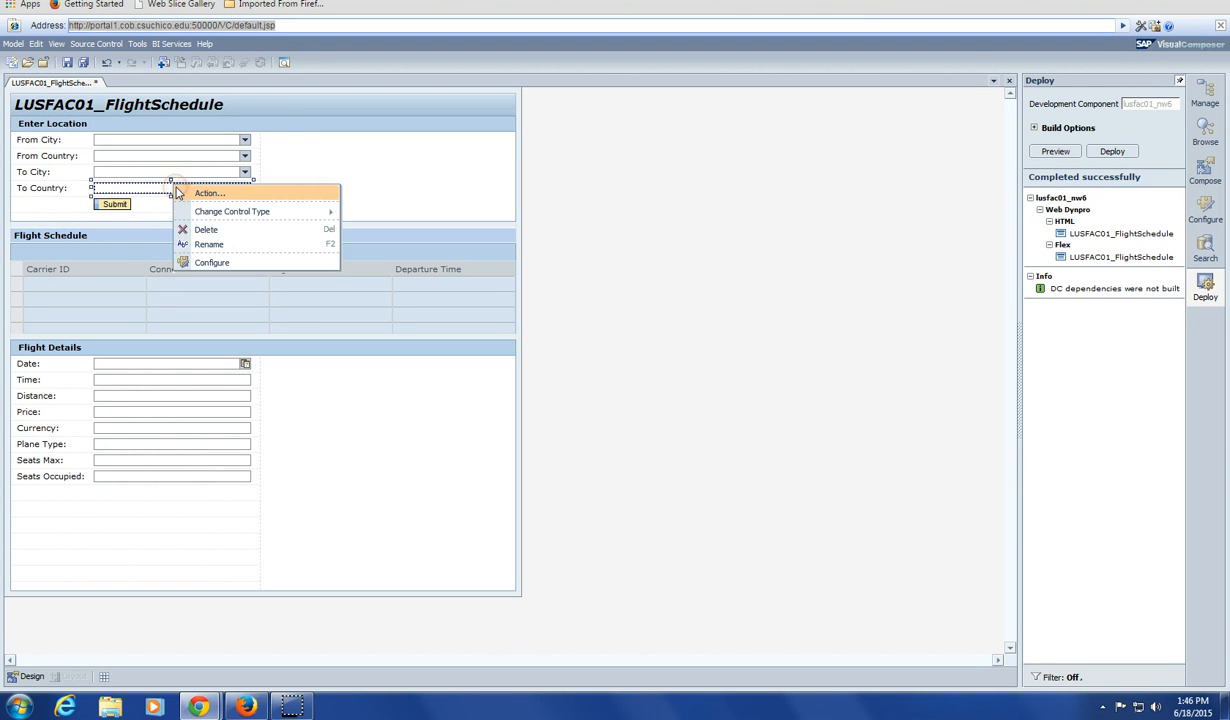
click(200, 211)
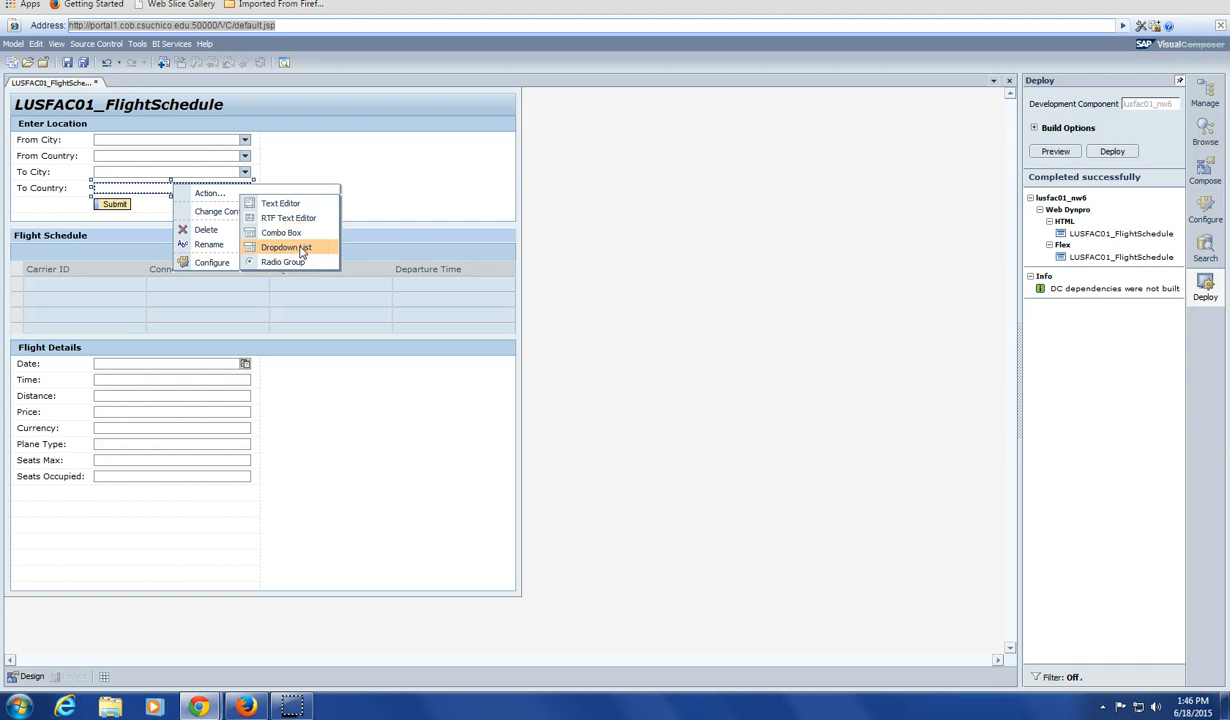
click(301, 251)
click(600, 161)
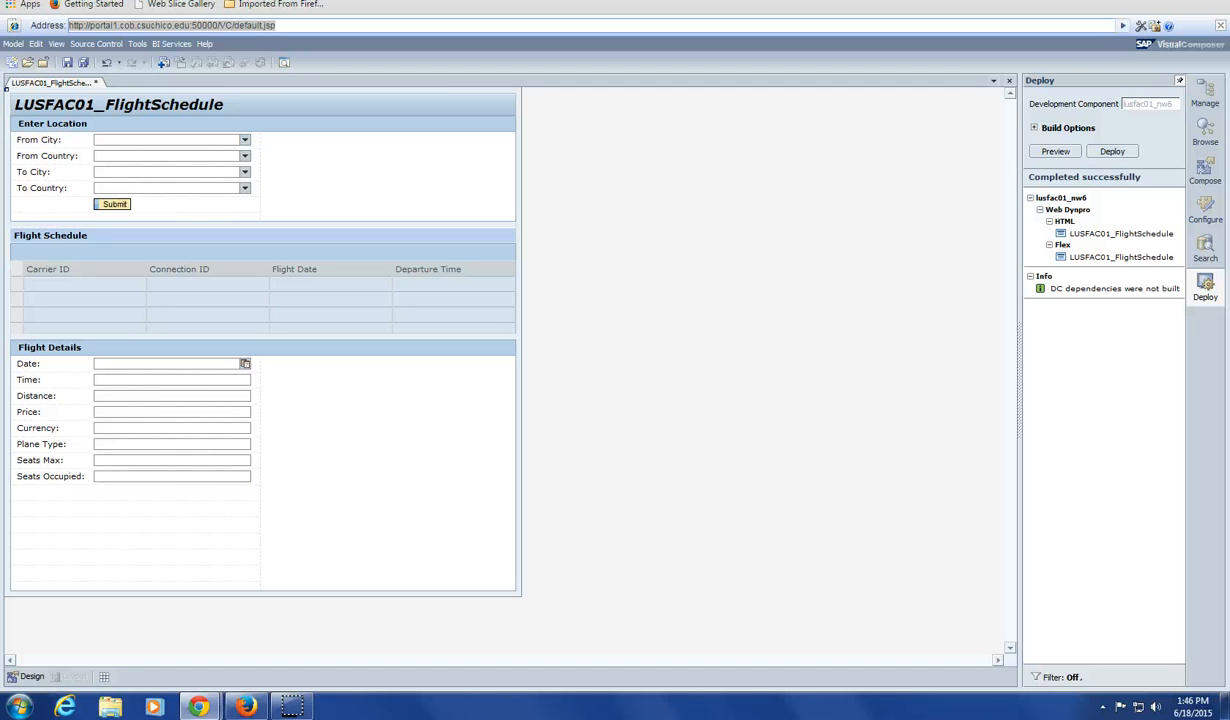
Step: Start a static entry list for the From City field, named FromCity, with the description "Select the Departure City"
right_click(129, 144)
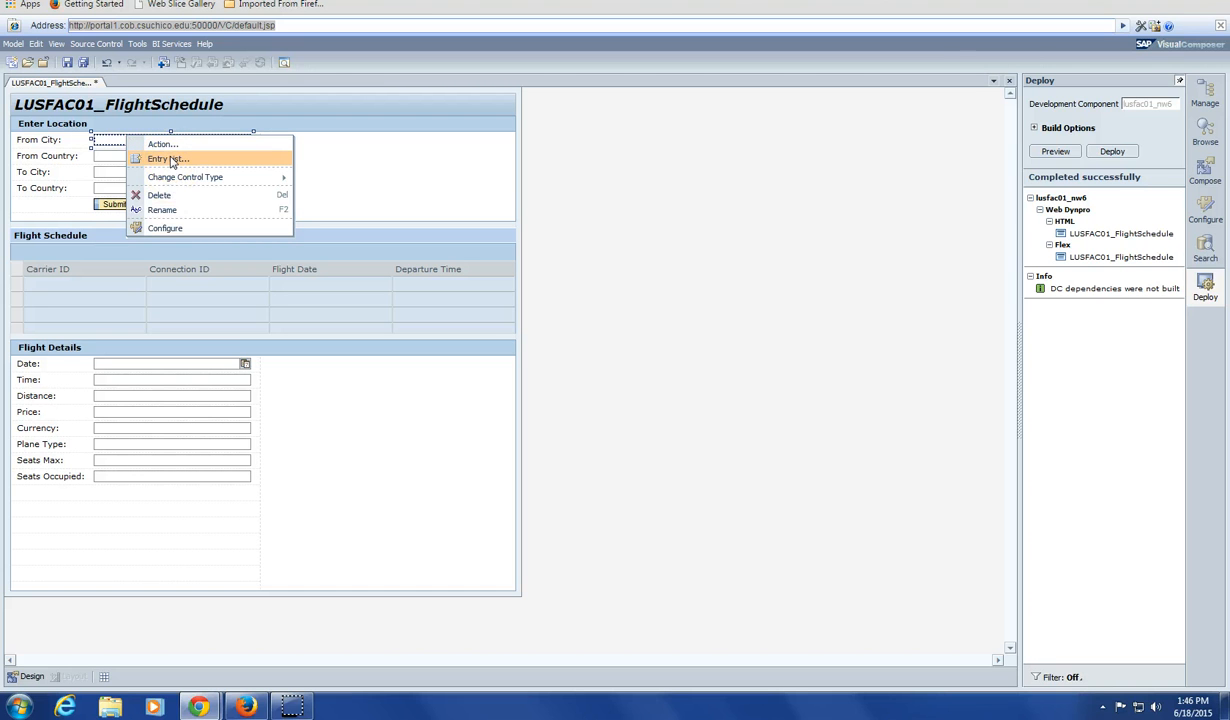
click(170, 159)
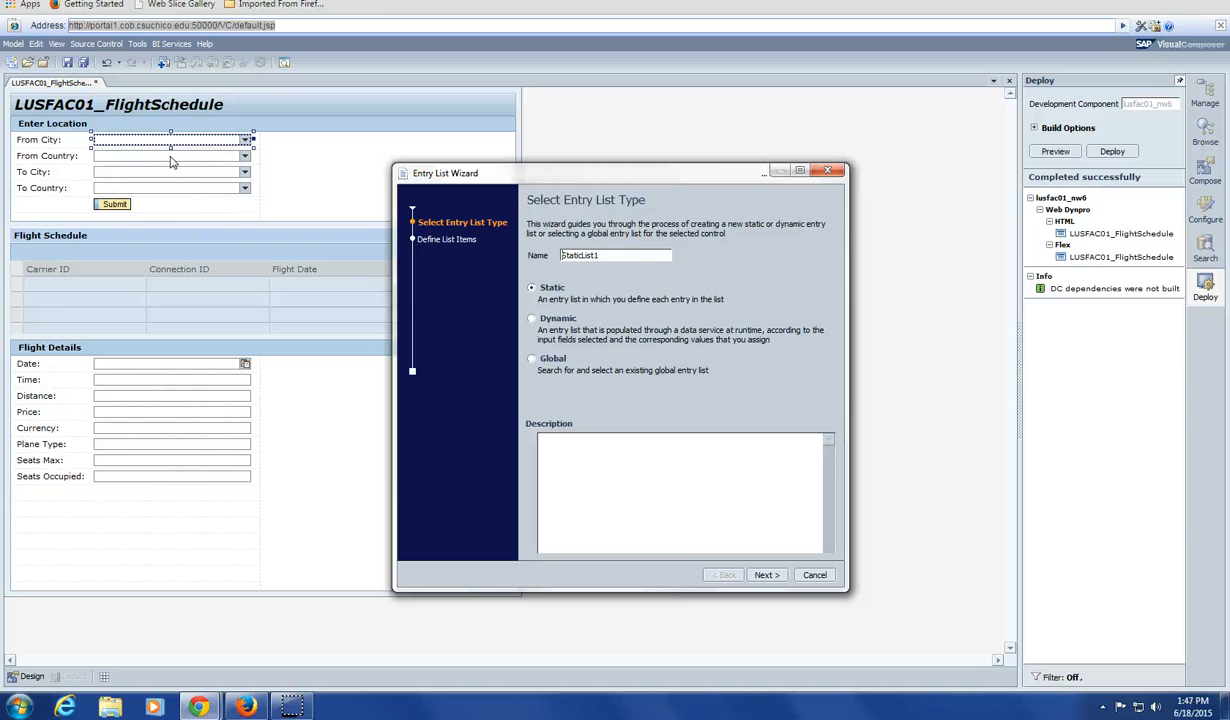
drag(657, 257, 531, 257)
text(FromCity)
click(624, 472)
text(Select the Departure City)
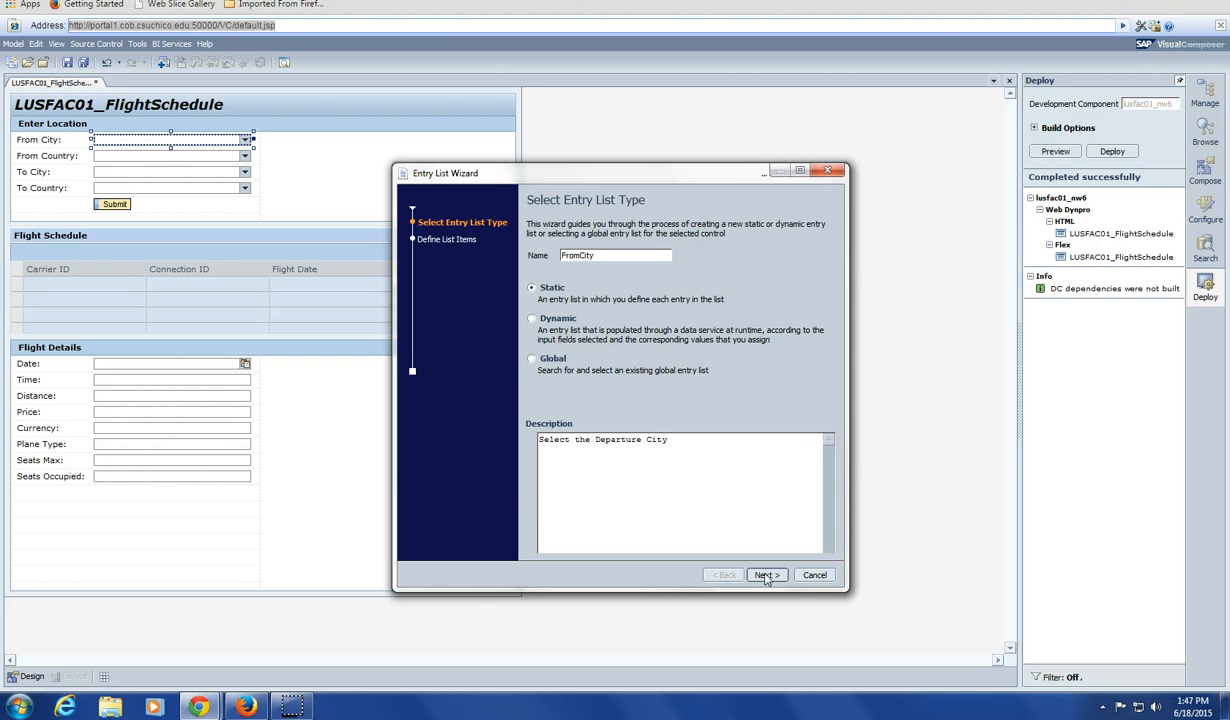
click(432, 244)
click(765, 576)
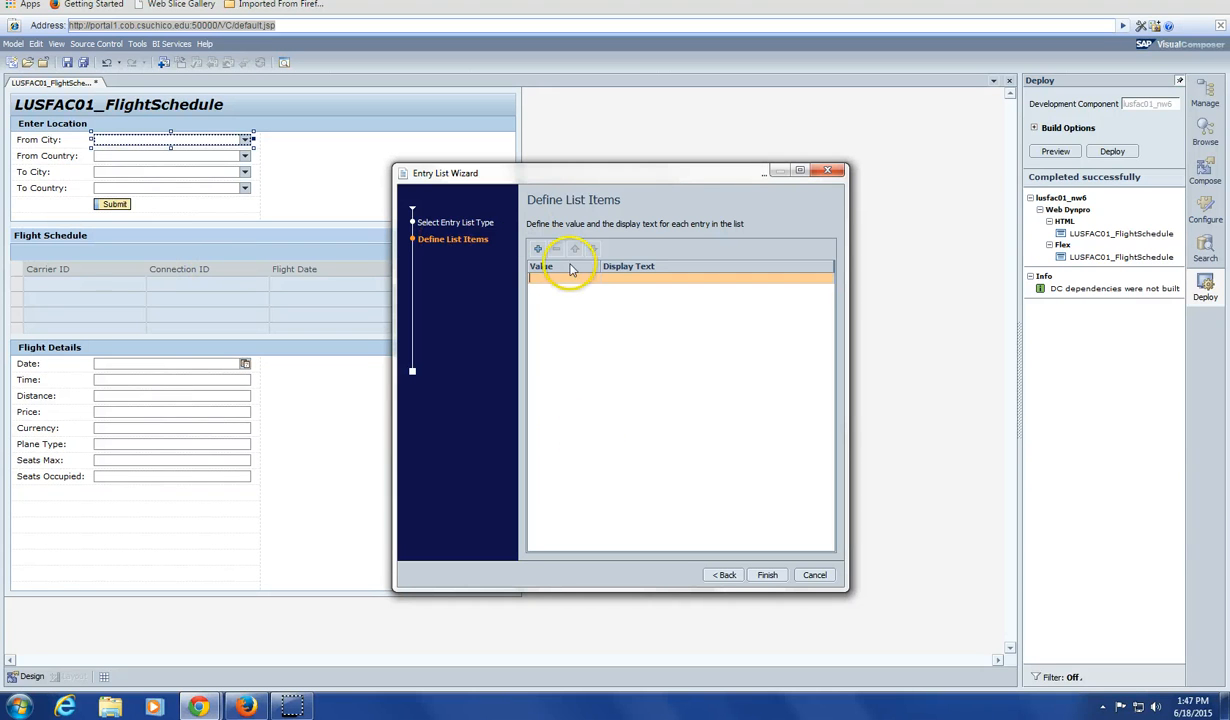
Step: Define Berlin, Frankfurt, New York, San Francisco and Tokyo as both values and display texts of the FromCity list, and finish the wizard
text(Berl)
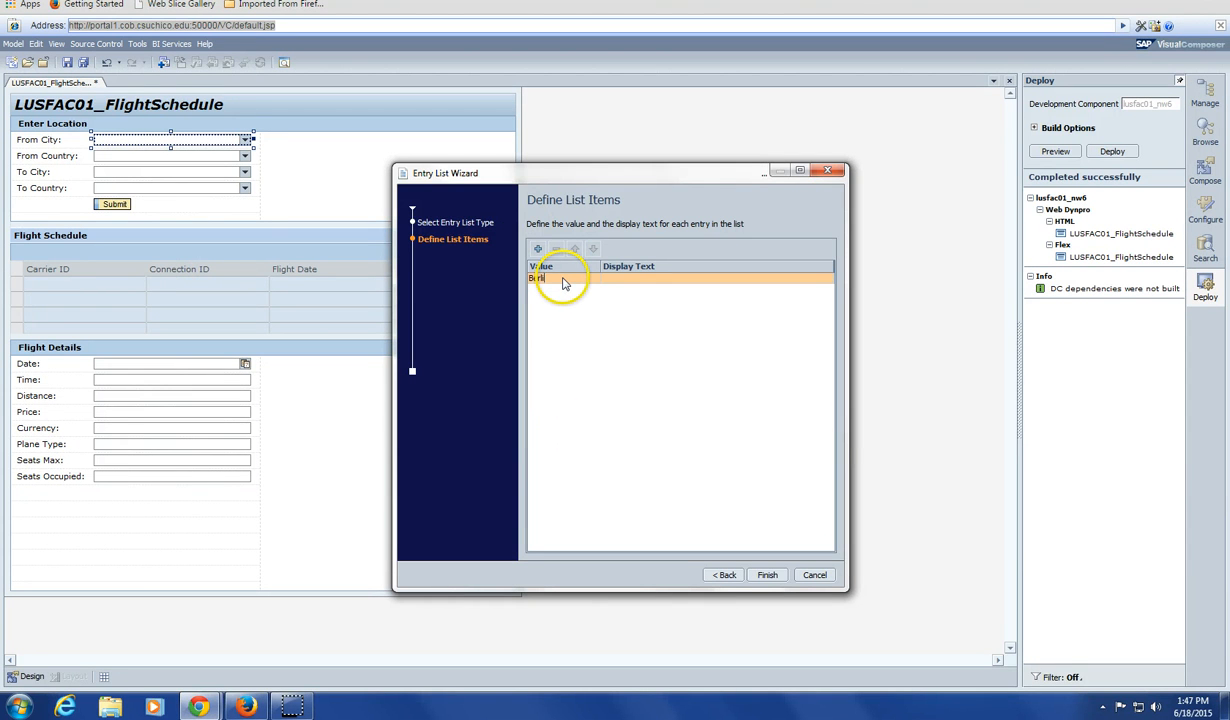
text(inBerlin)
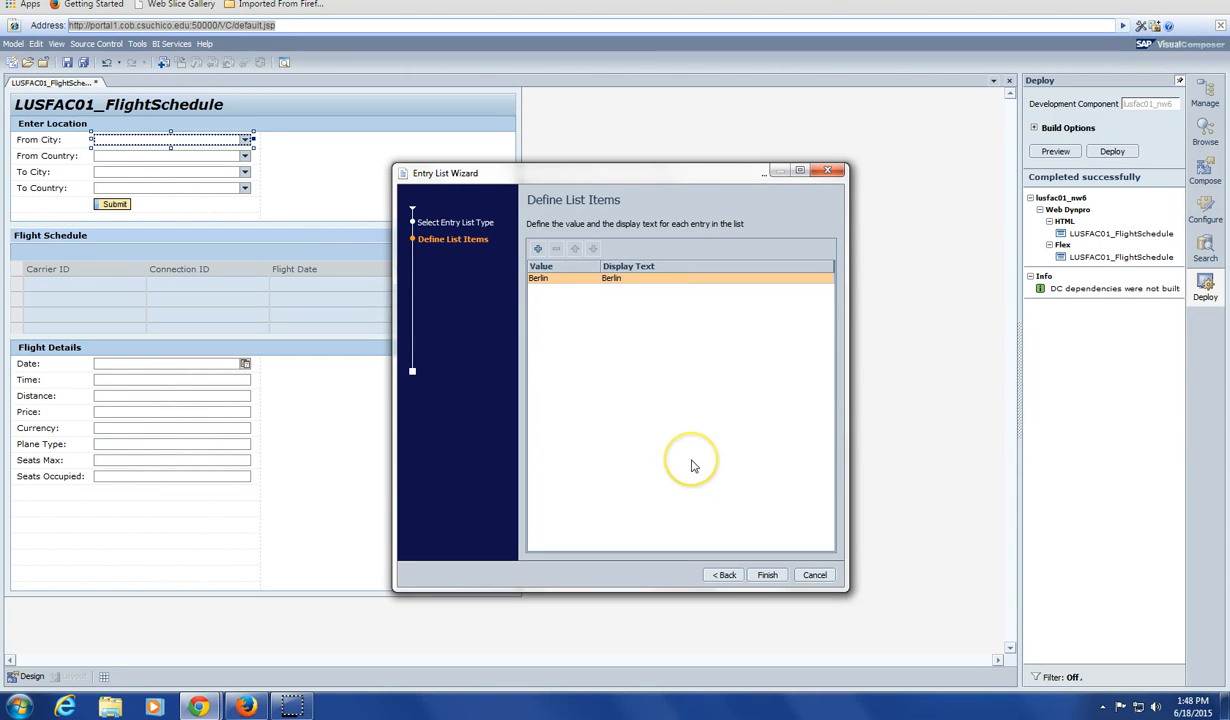
click(537, 248)
click(586, 321)
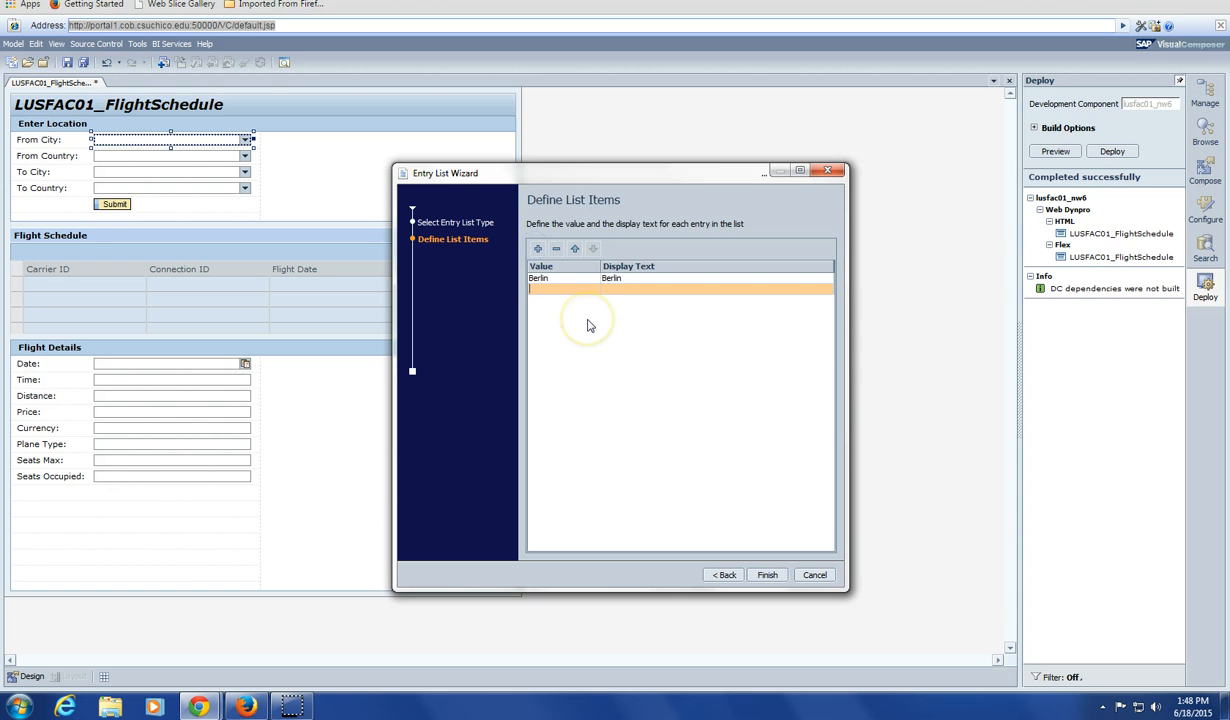
text(FrankfurtFrankfurt)
click(538, 248)
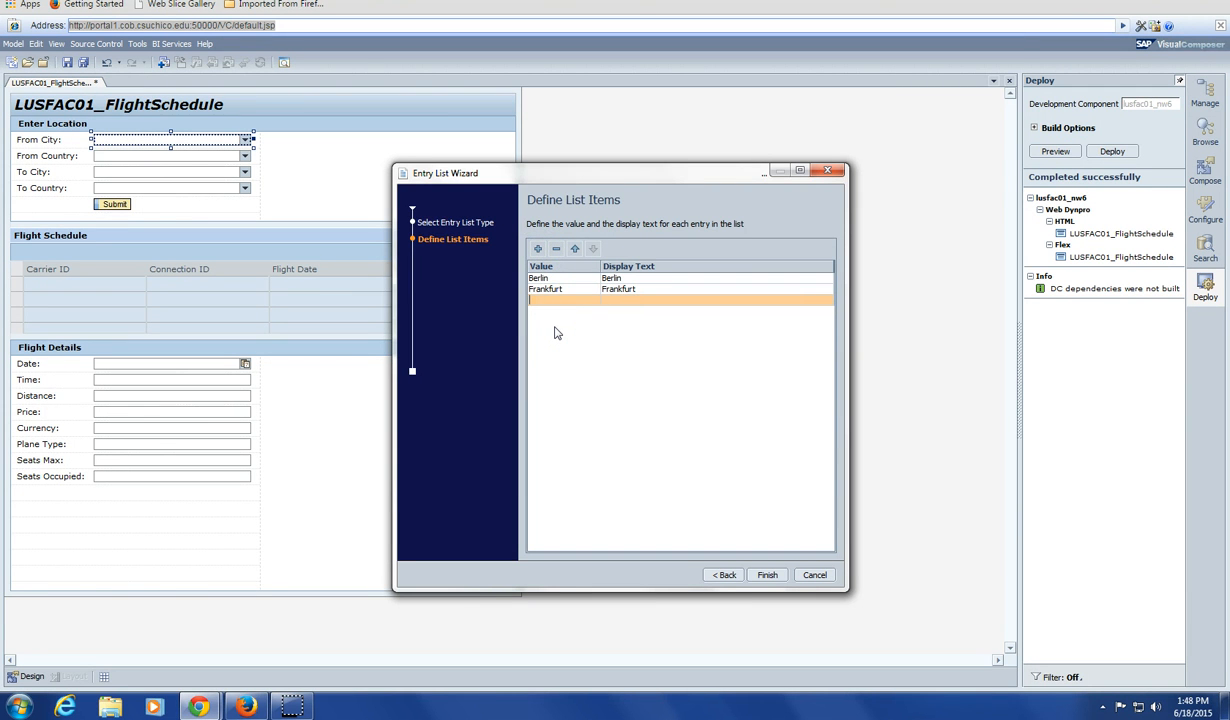
text(New YorkNew York)
click(537, 248)
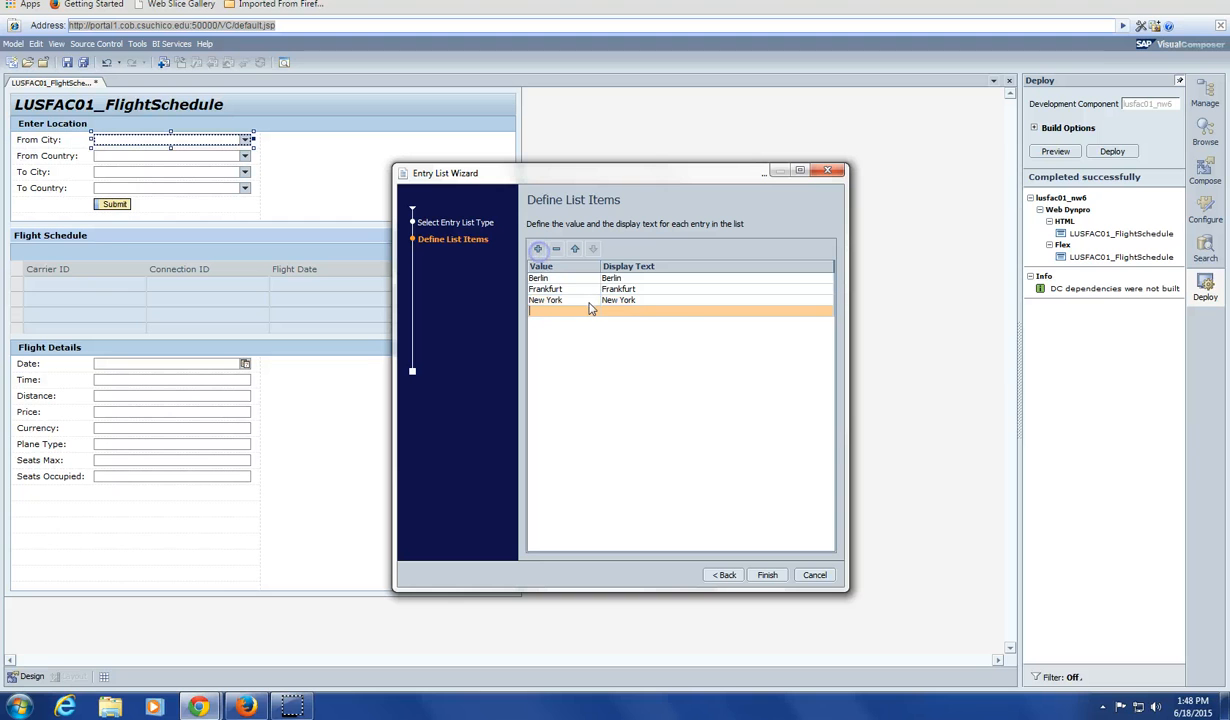
text(San FranciscoSan Francisco)
click(539, 250)
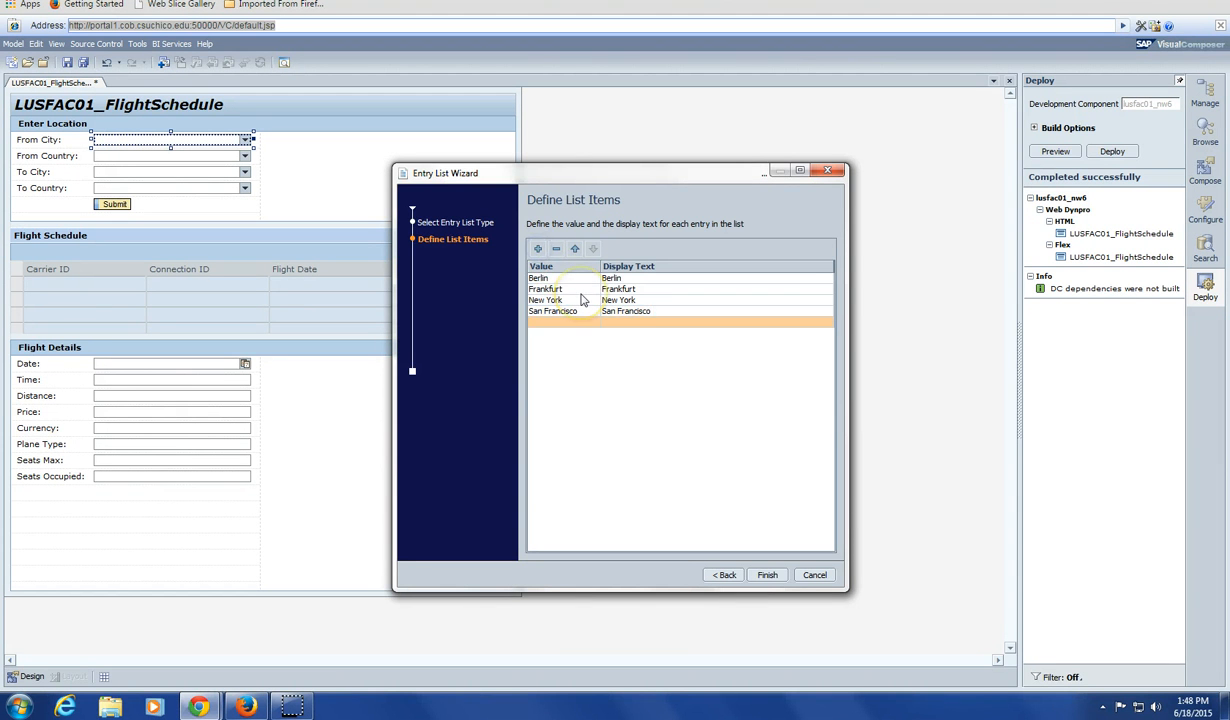
text(TokyoTokyo)
click(767, 575)
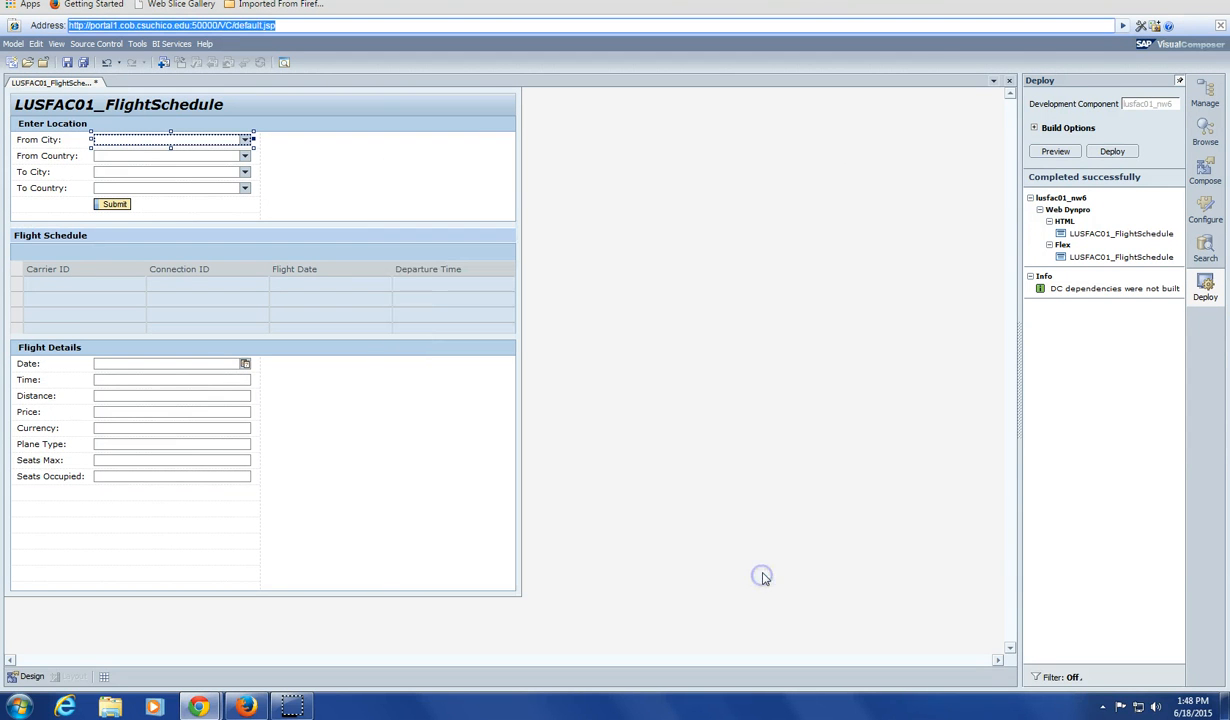
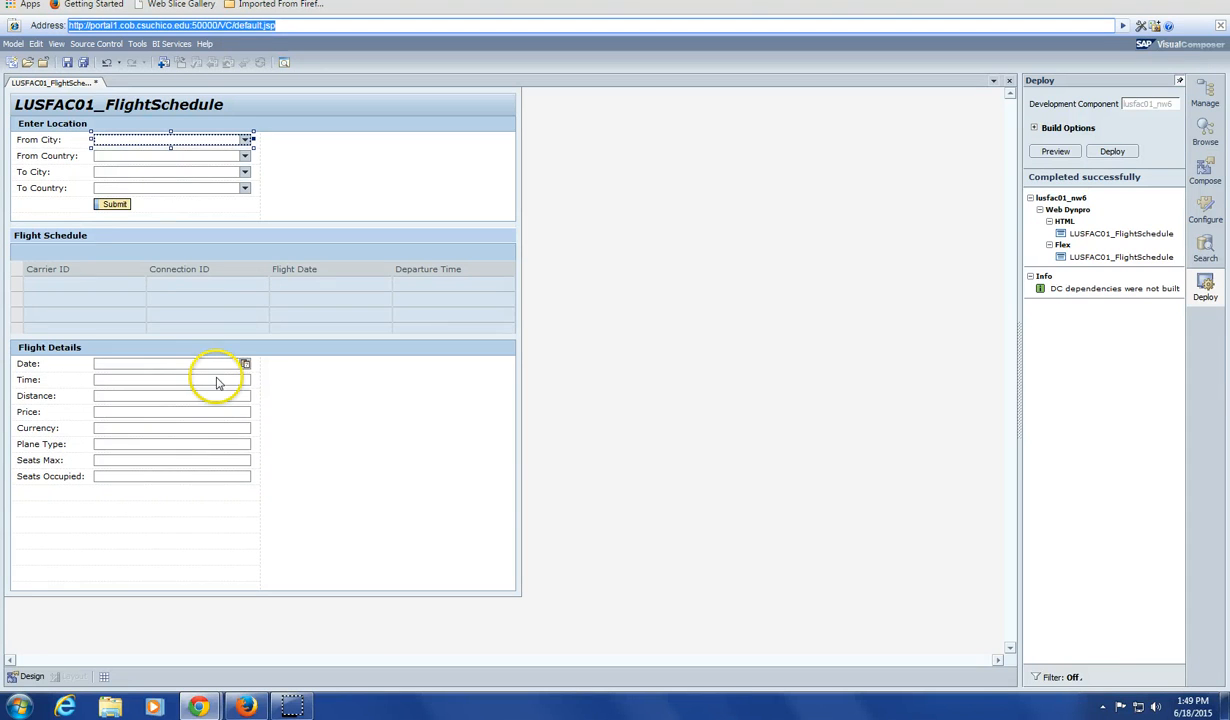
Step: Start a static entry list for the To City field, named ToCity, and proceed to defining its items
right_click(127, 175)
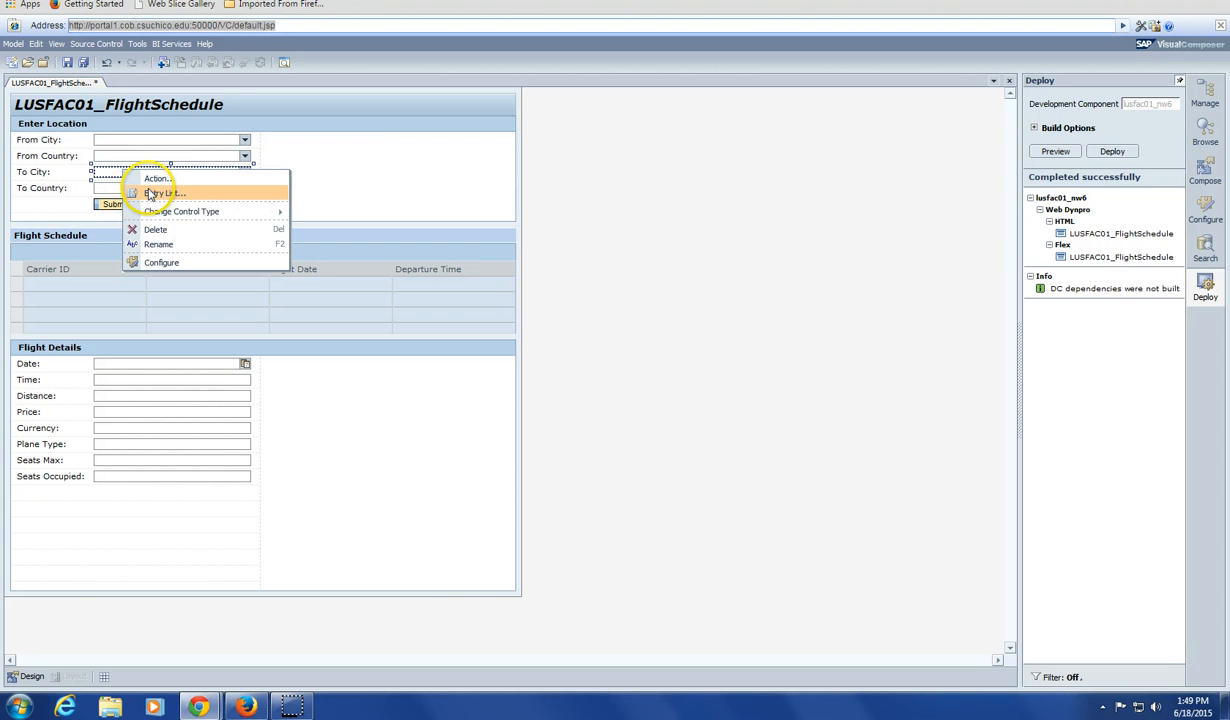
click(151, 193)
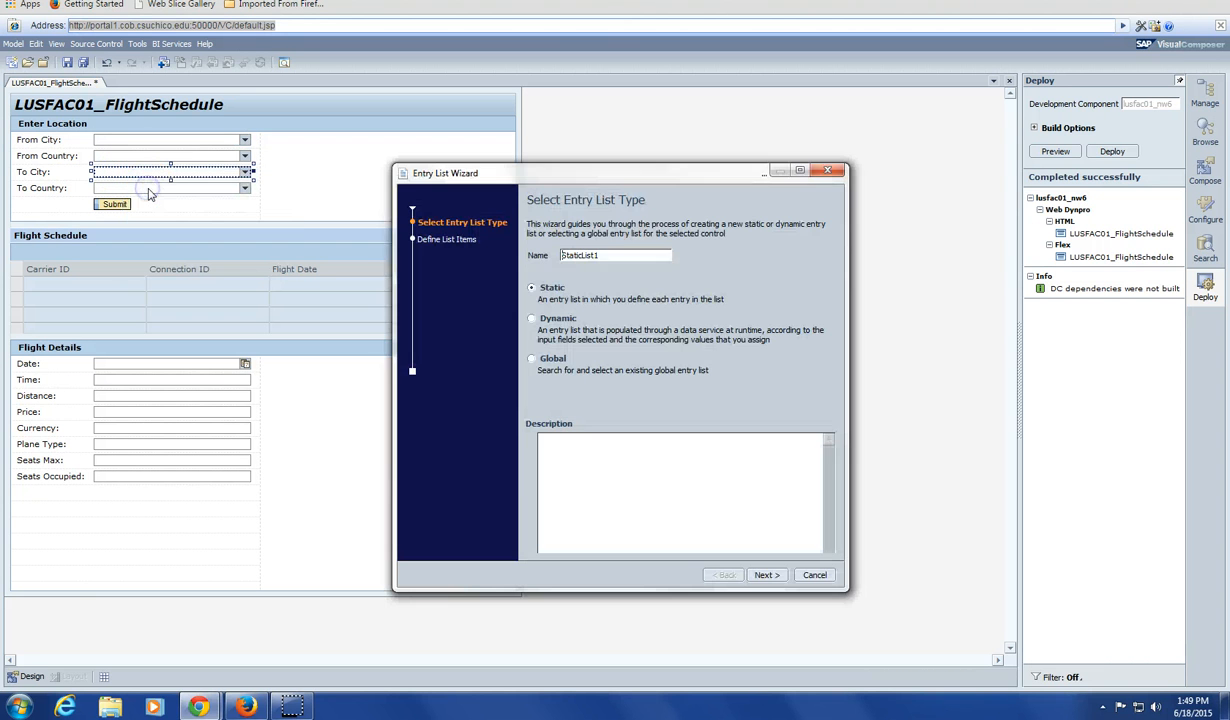
double_click(585, 255)
text(ToCity)
click(767, 575)
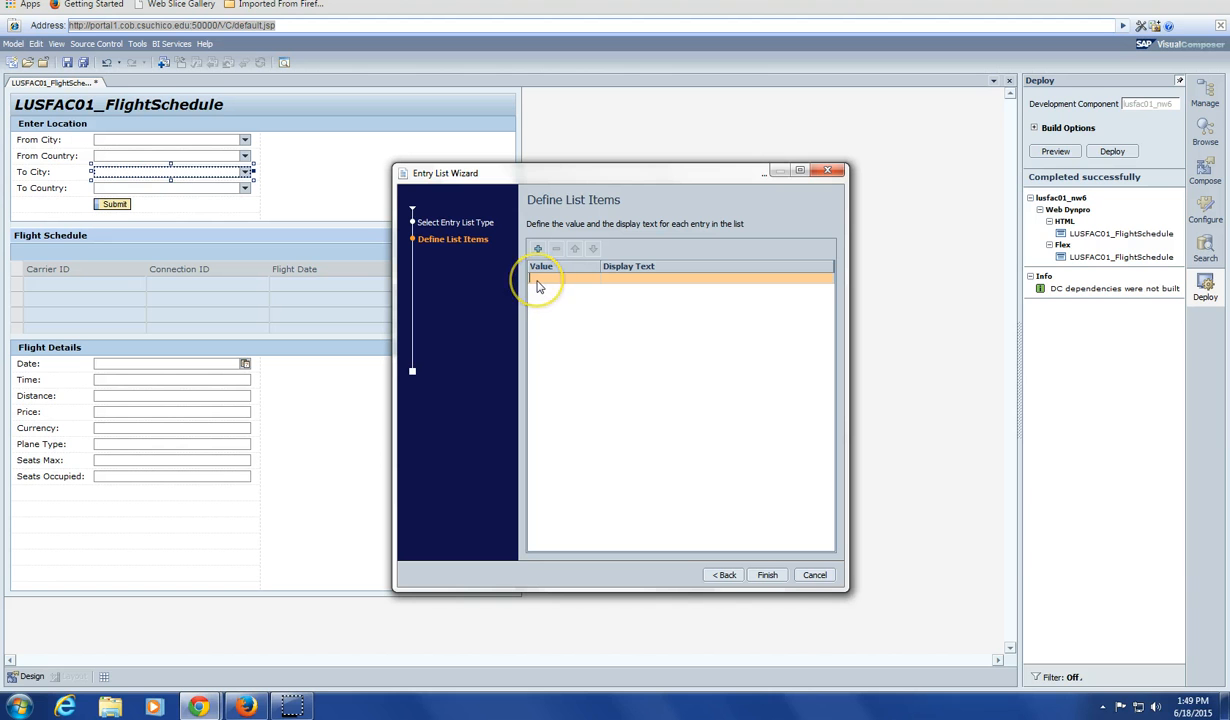
Step: Define Berlin, Frankfurt, New York, San Francisco and Tokyo as both values and display texts of the ToCity list, and finish the wizard
text(BerlinBerlin)
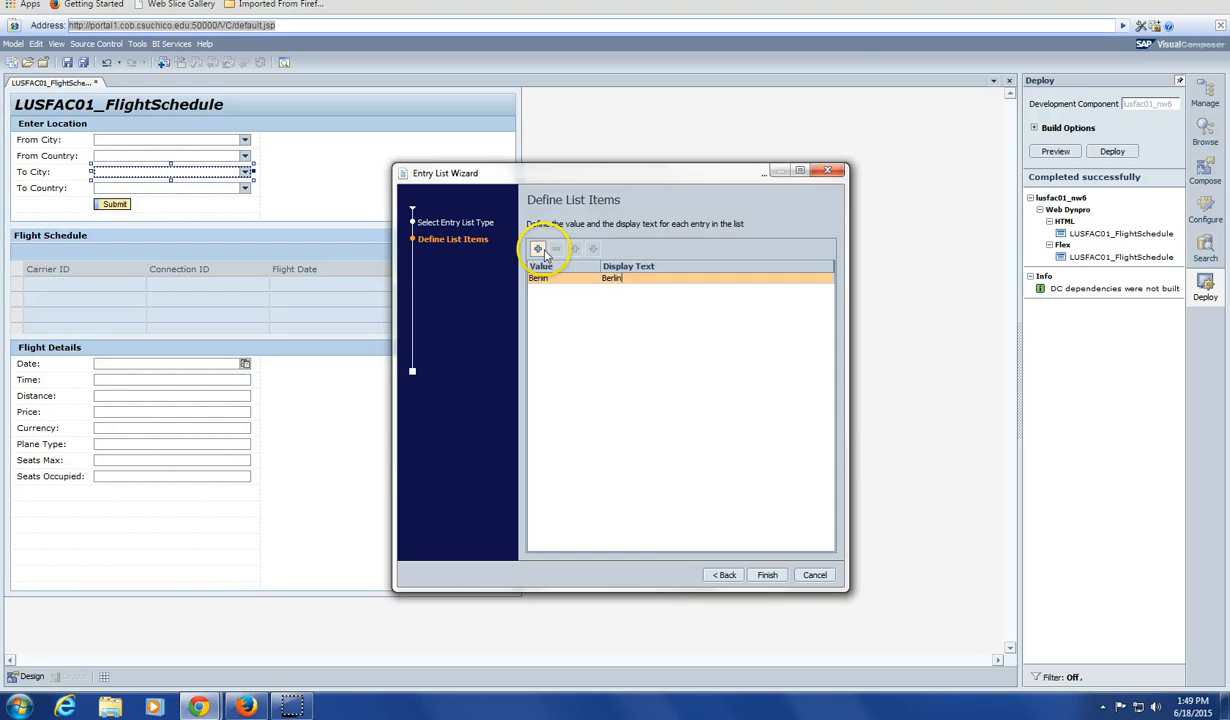
click(538, 248)
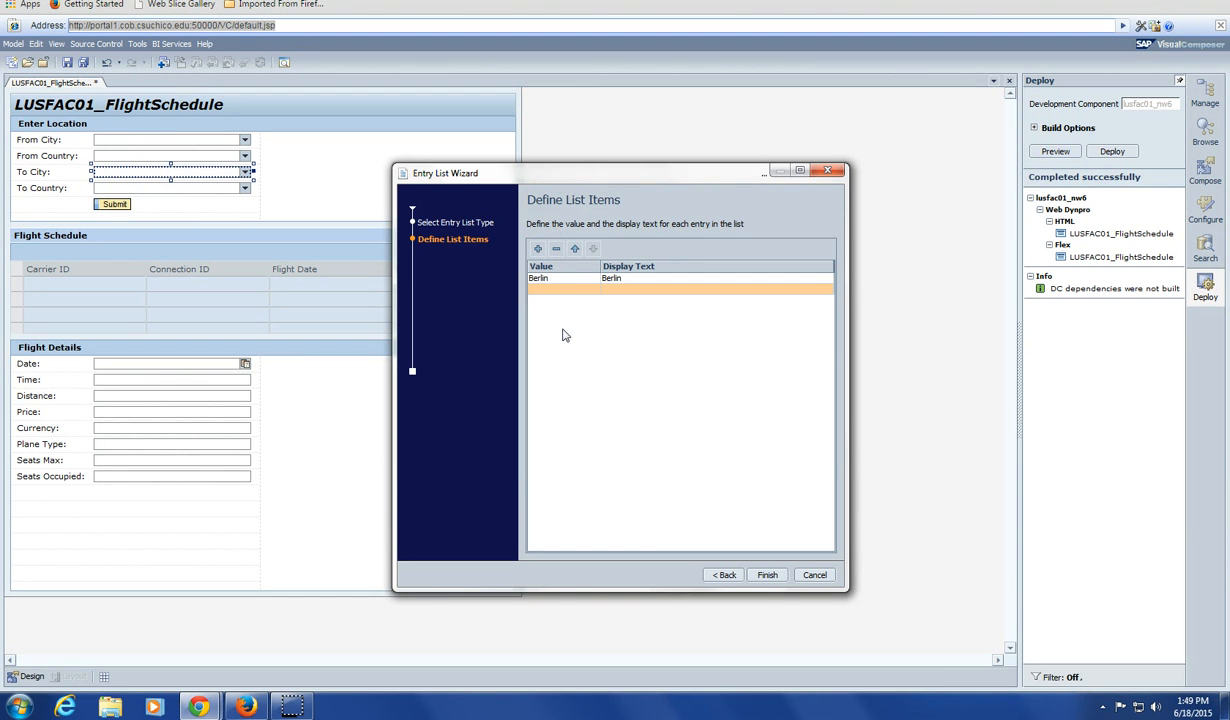
text(FrankfurtFrankfurt)
click(538, 249)
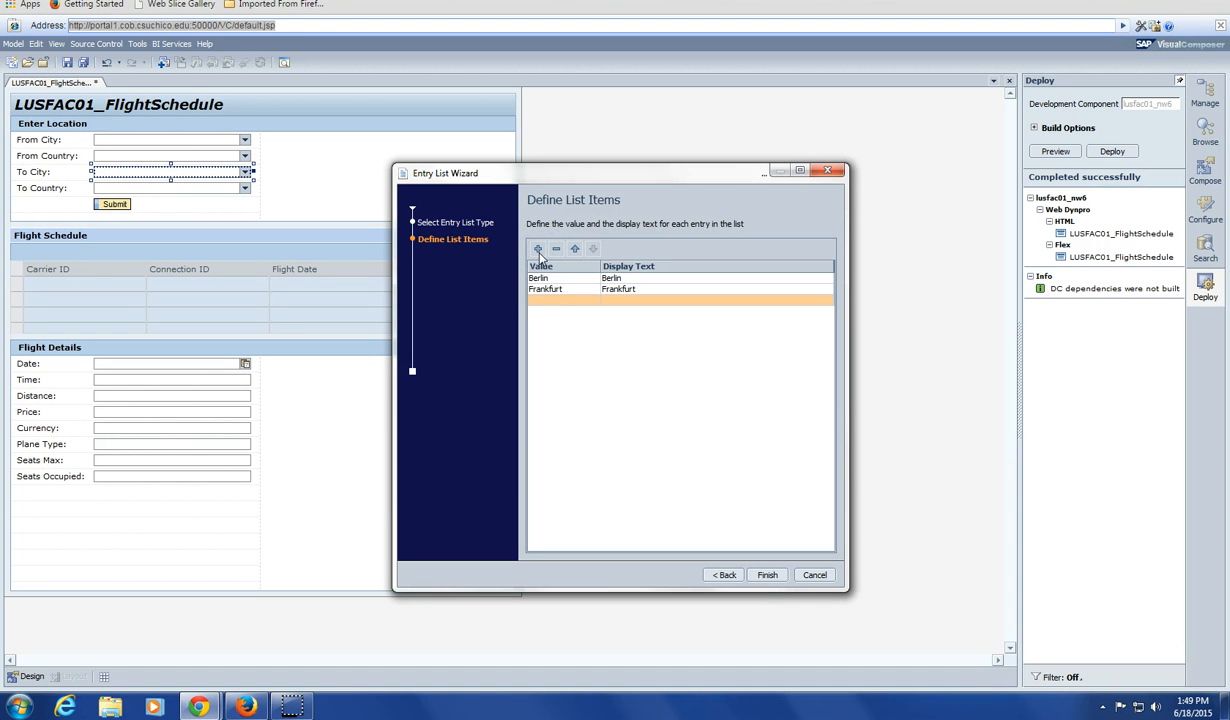
text(New Yo)
text(rk)
key(Tab)
text(New York)
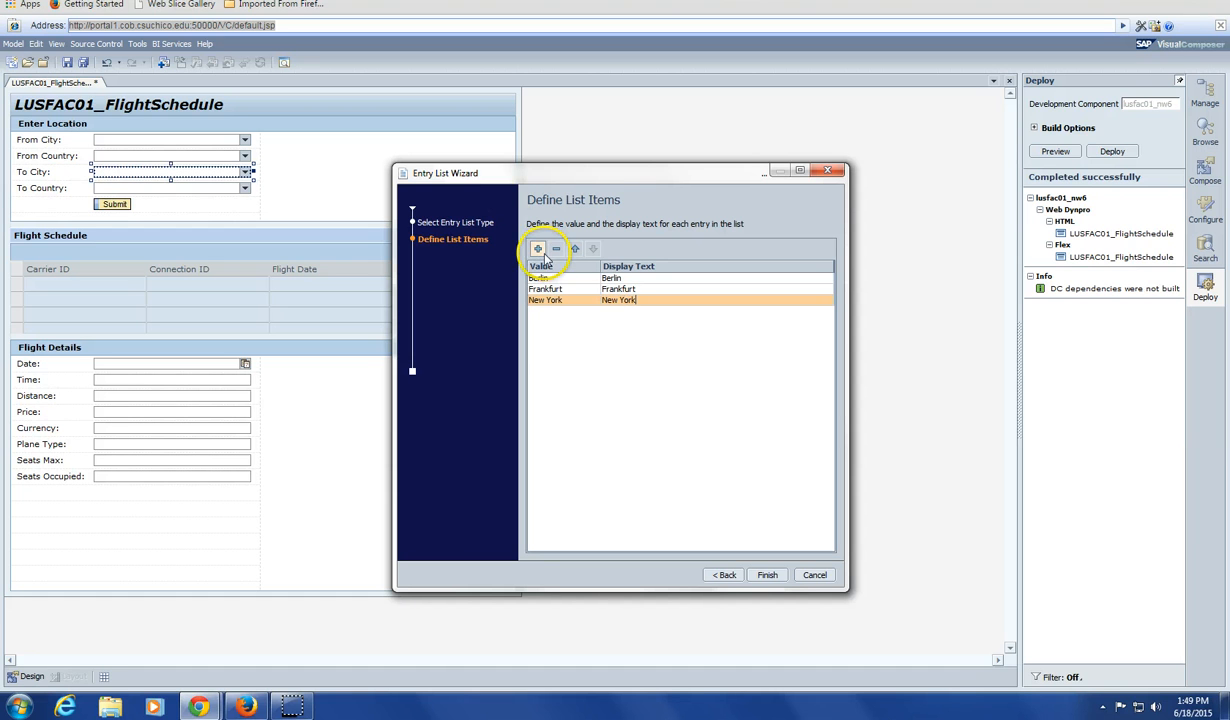
click(538, 249)
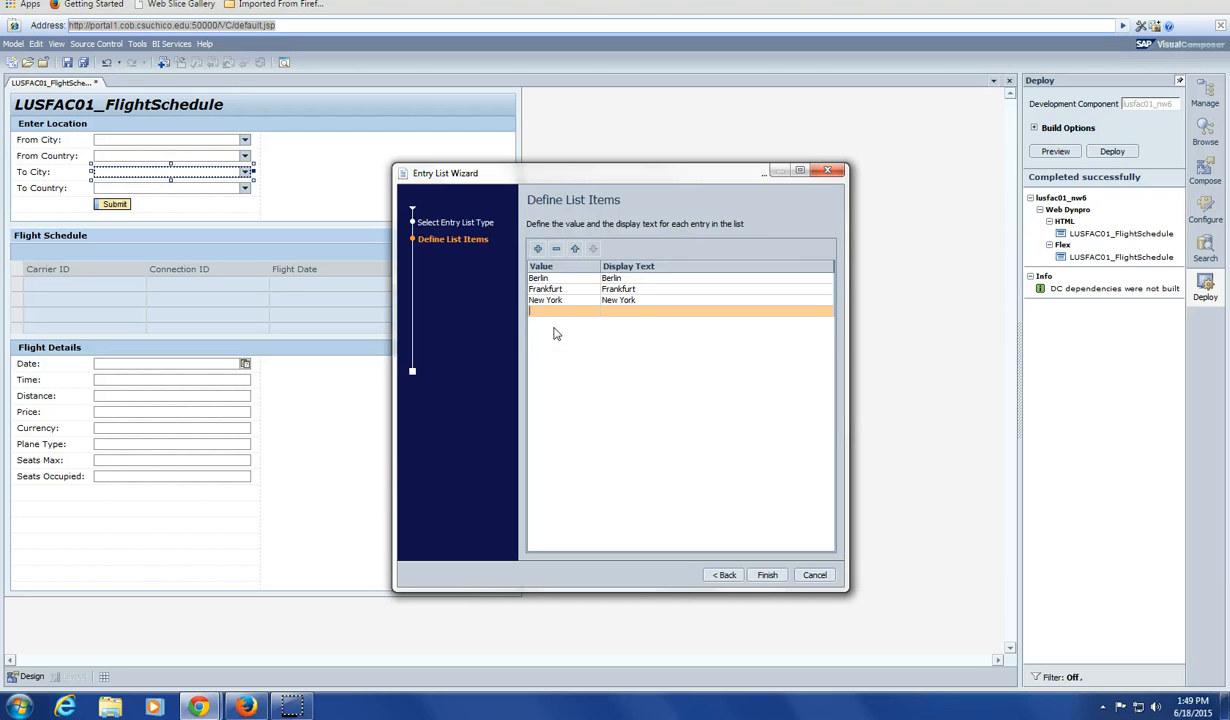
text(San FranciscoSan Francisco)
click(537, 248)
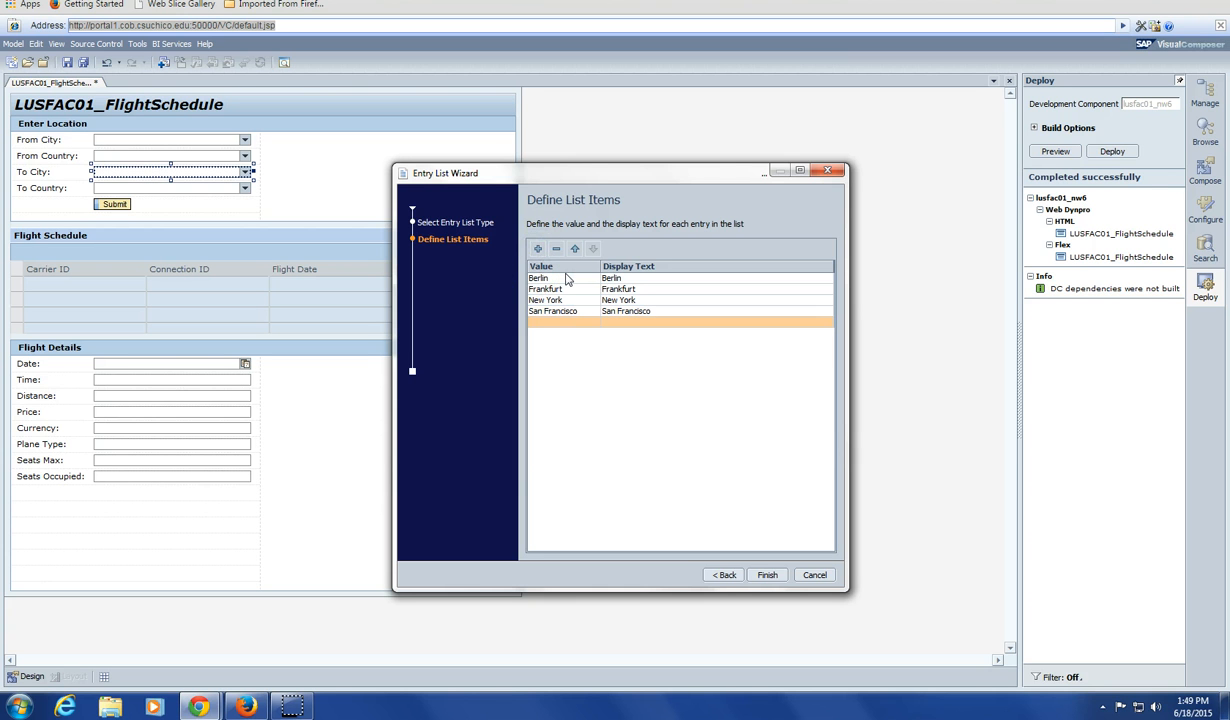
text(Tokyo)
key(Tab)
text(Tokyo)
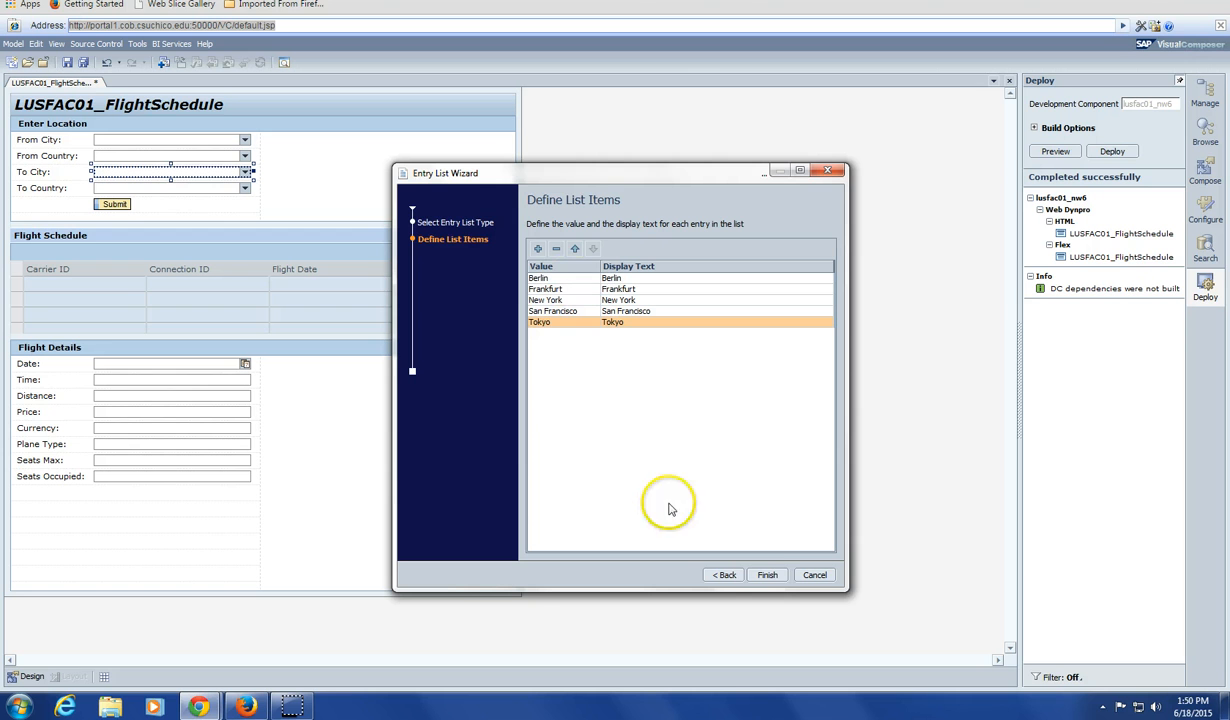
click(769, 578)
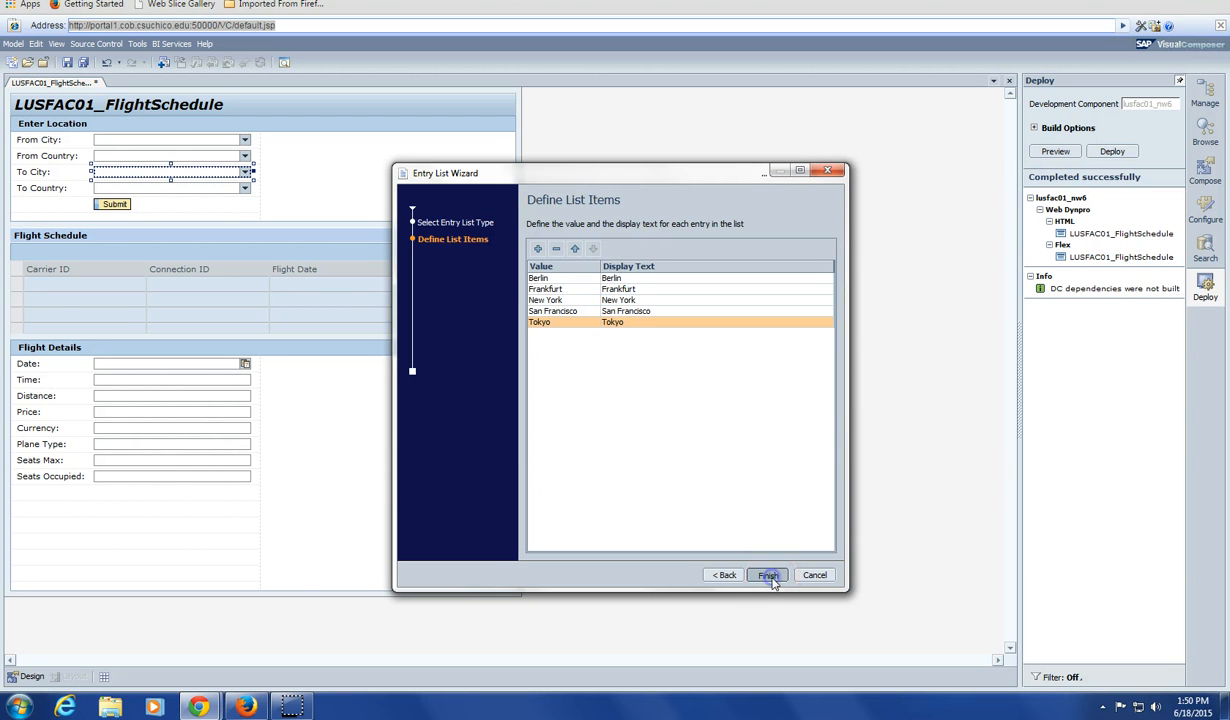
Step: Start a static entry list for the From Country field, named FromCountry, and proceed to defining its items
right_click(158, 154)
click(186, 176)
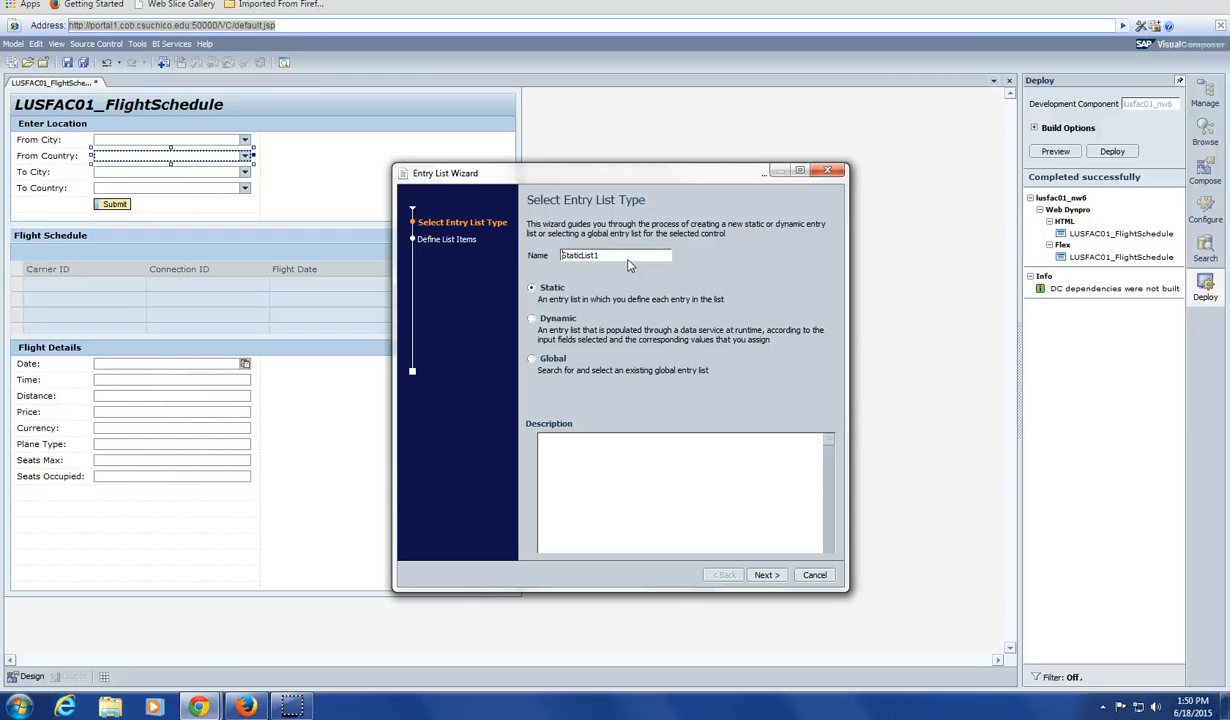
key(Delete)
key(Delete)
key(Delete)
key(Delete)
key(Delete)
key(Delete)
key(Delete)
key(Delete)
key(Delete)
key(Delete)
key(Delete)
text(FromCountry)
click(760, 575)
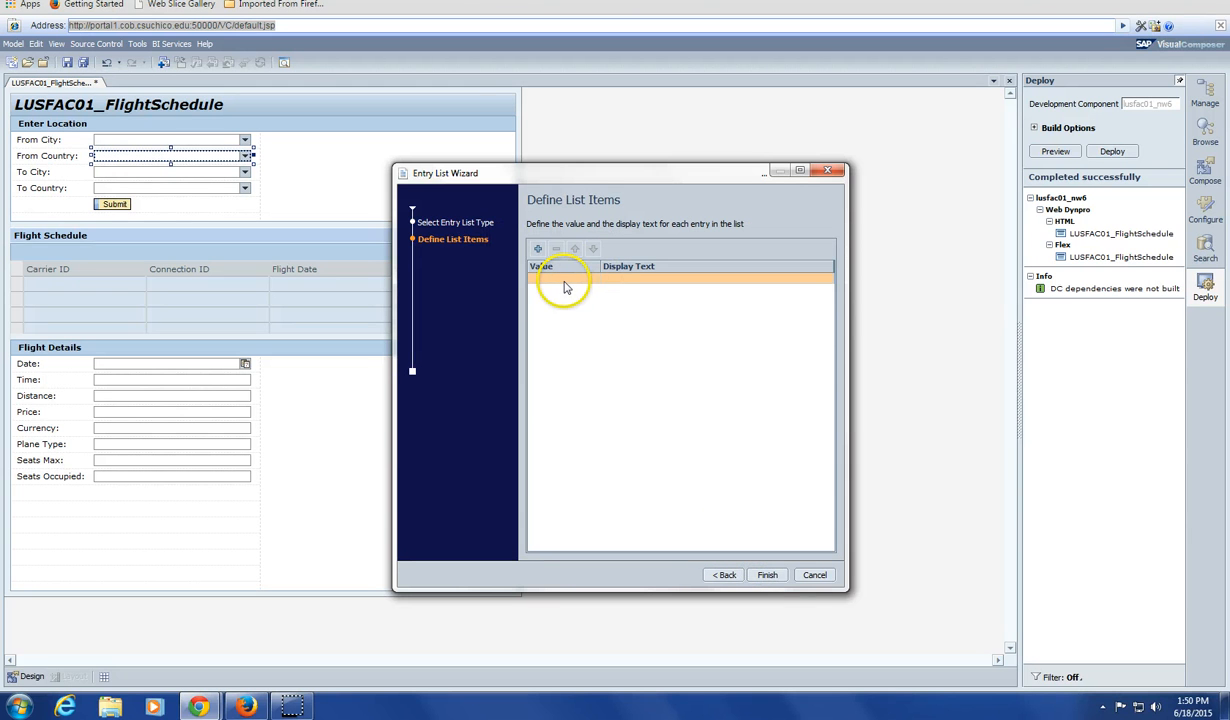
Step: Define the FromCountry list items DE (Germany), US (United States) and JP (Japan), and finish the wizard
text(DE)
text(Germany)
click(537, 248)
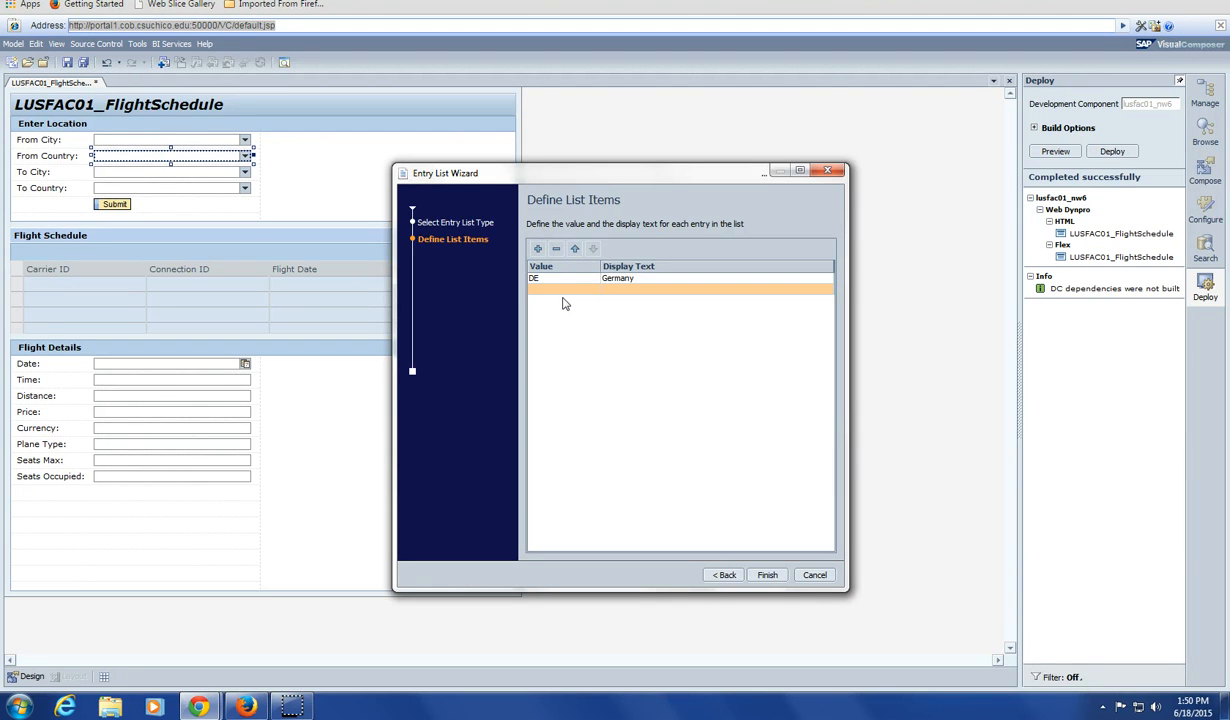
text(US)
key(Tab)
text(United States)
click(537, 248)
text(JP)
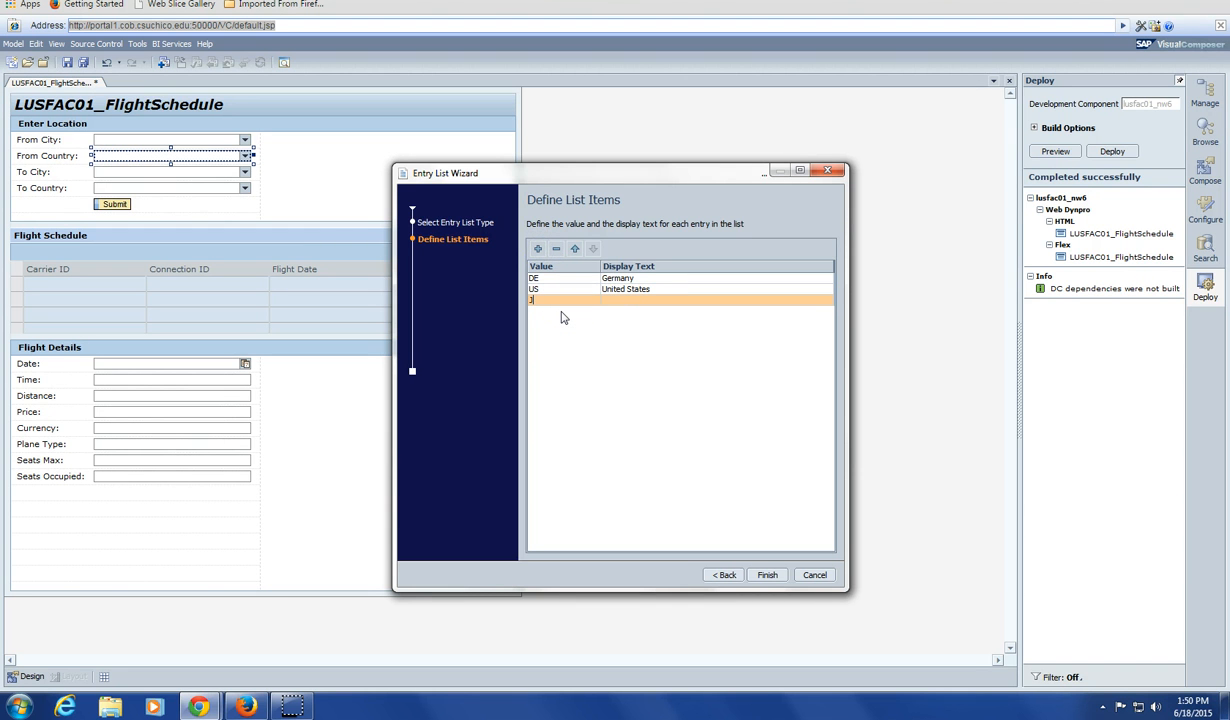
key(Tab)
text(Japan)
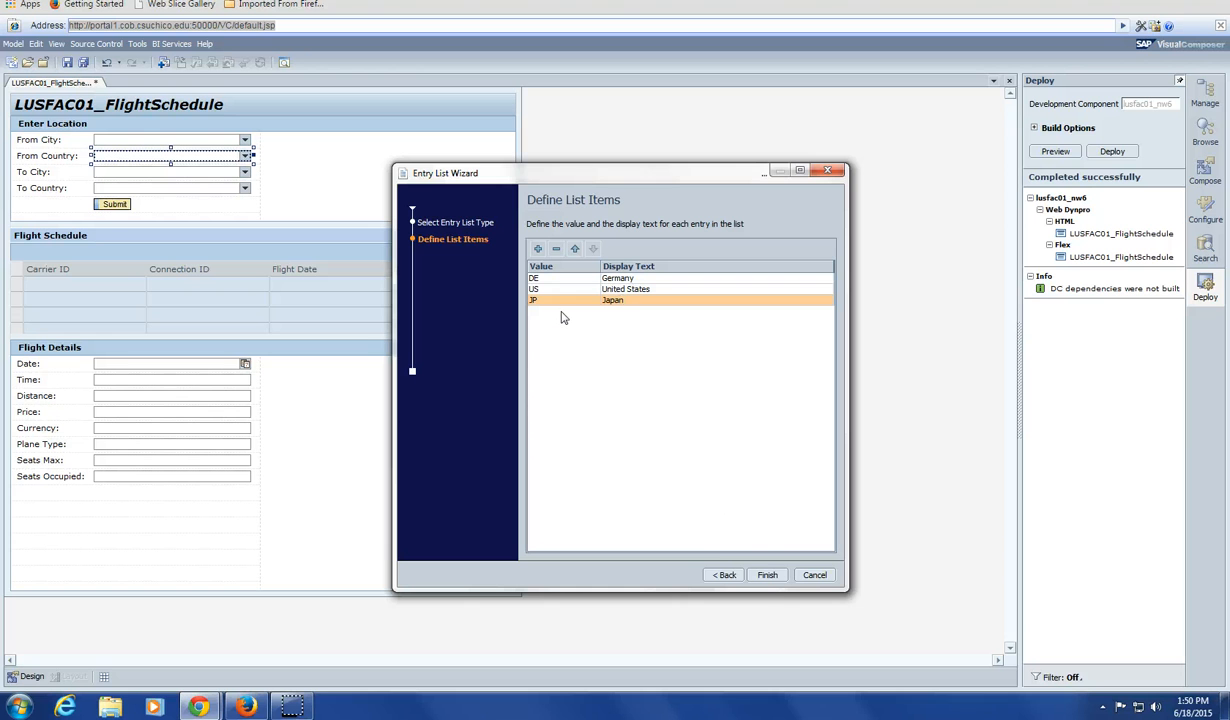
click(767, 575)
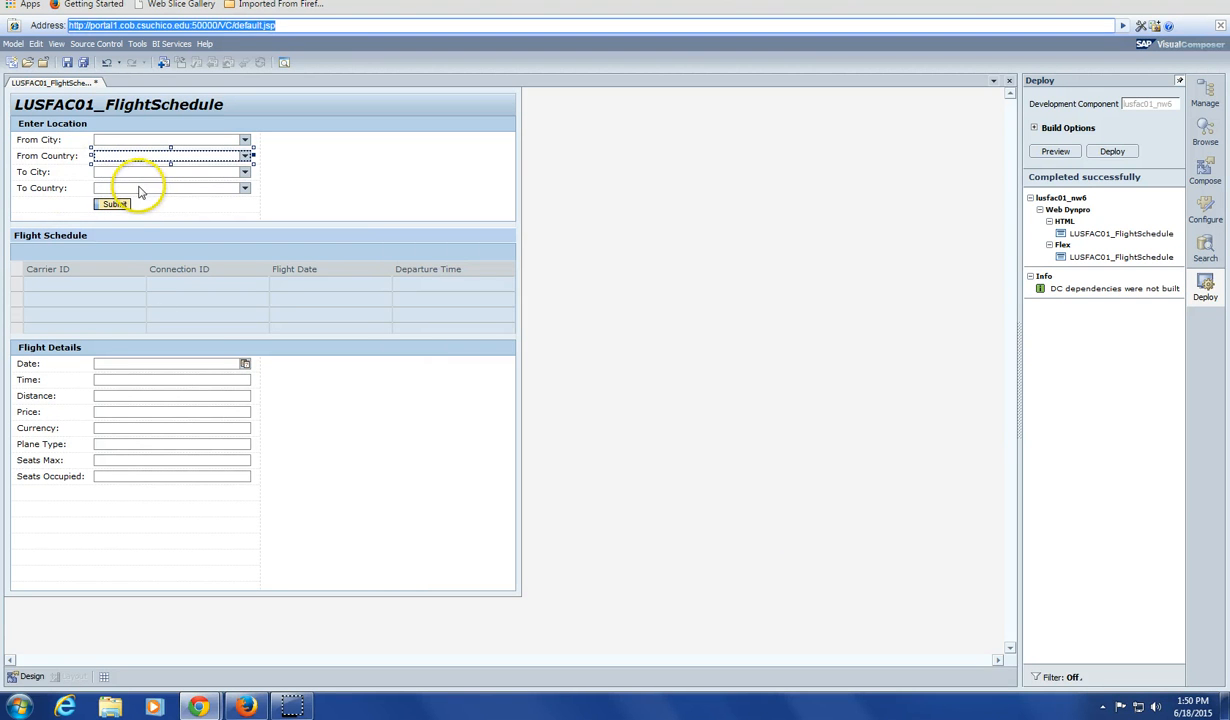
Step: Start a static entry list for the To Country field, named ToCountry, and proceed to defining its items
right_click(138, 189)
click(168, 211)
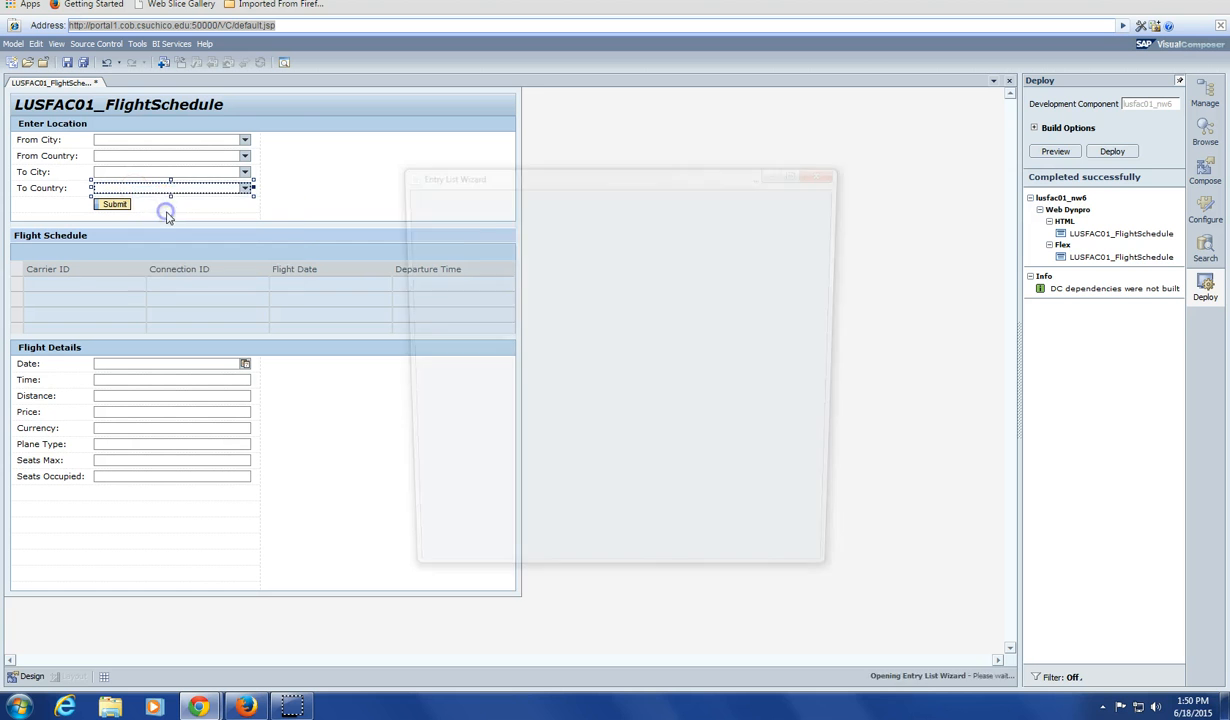
text(T)
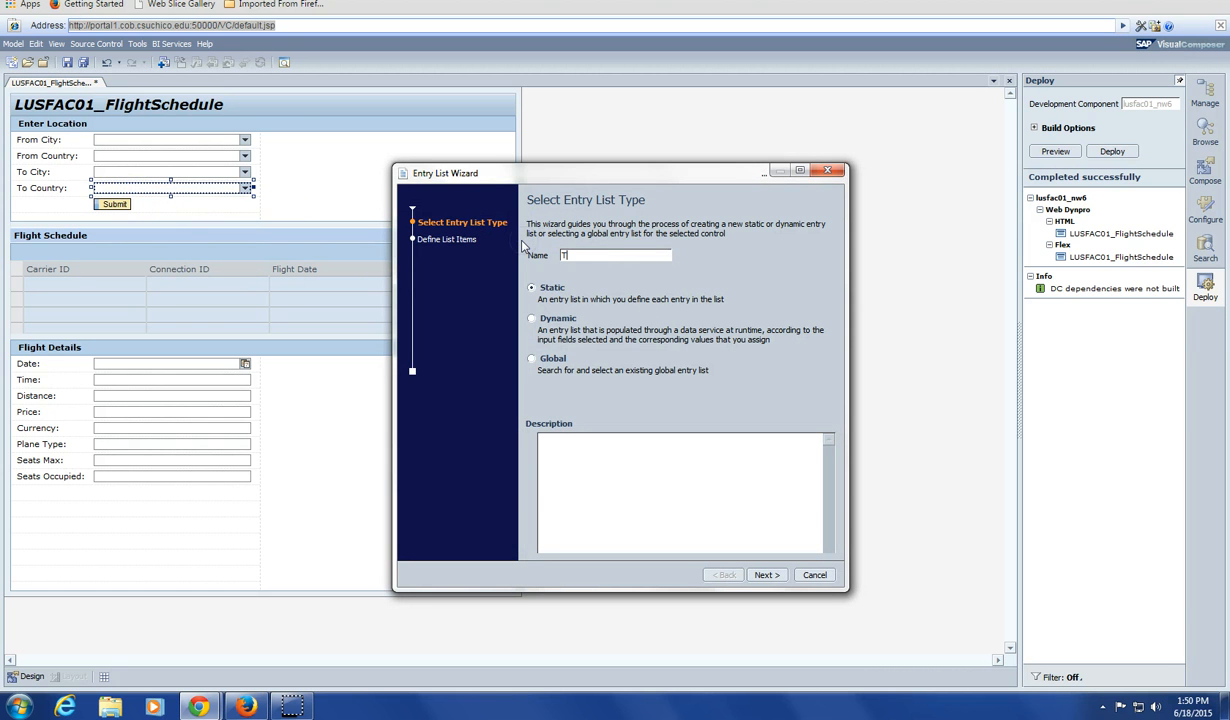
text(oCountry)
click(766, 575)
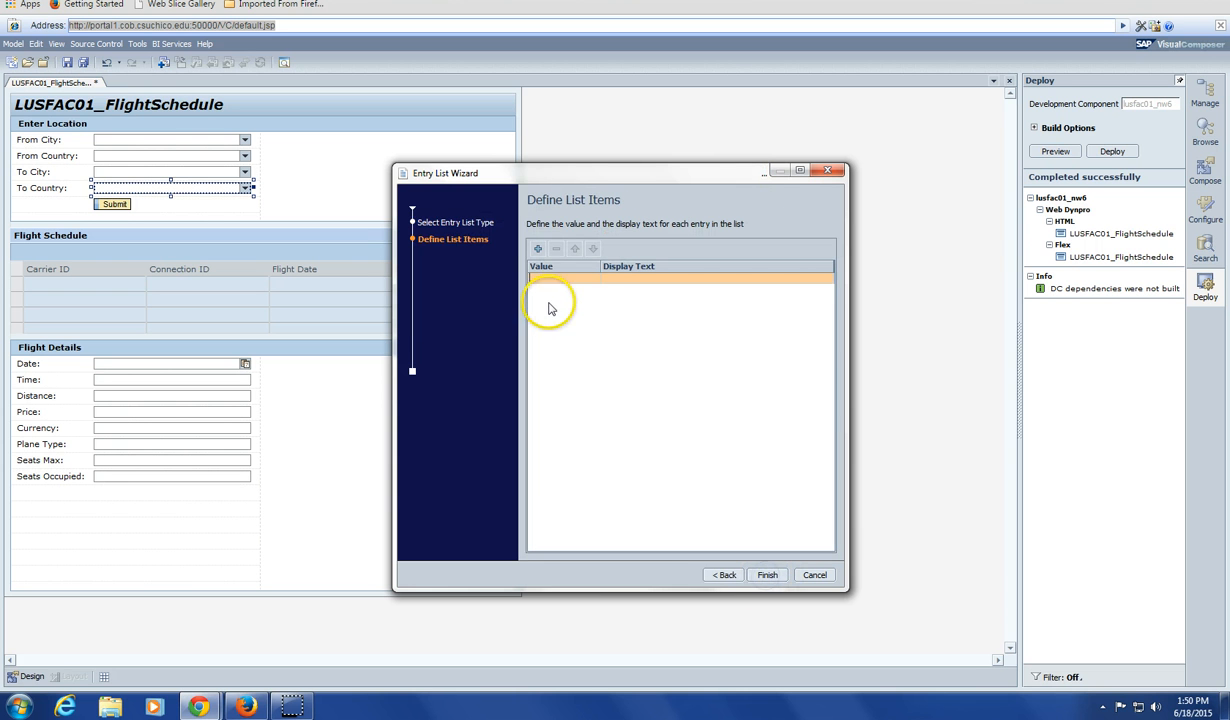
Step: Define the ToCountry list items DE (Germany), US (United States) and JP (Japan), and finish the wizard
text(FR)
key(Tab)
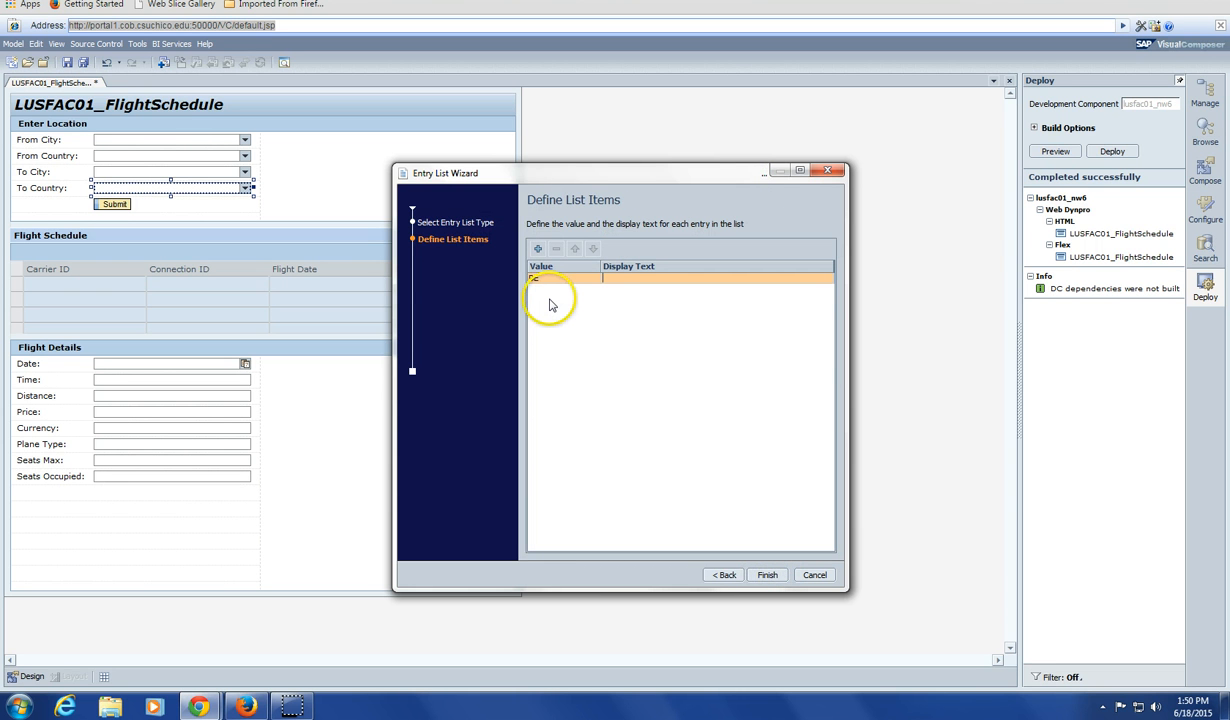
text(Germany)
click(538, 248)
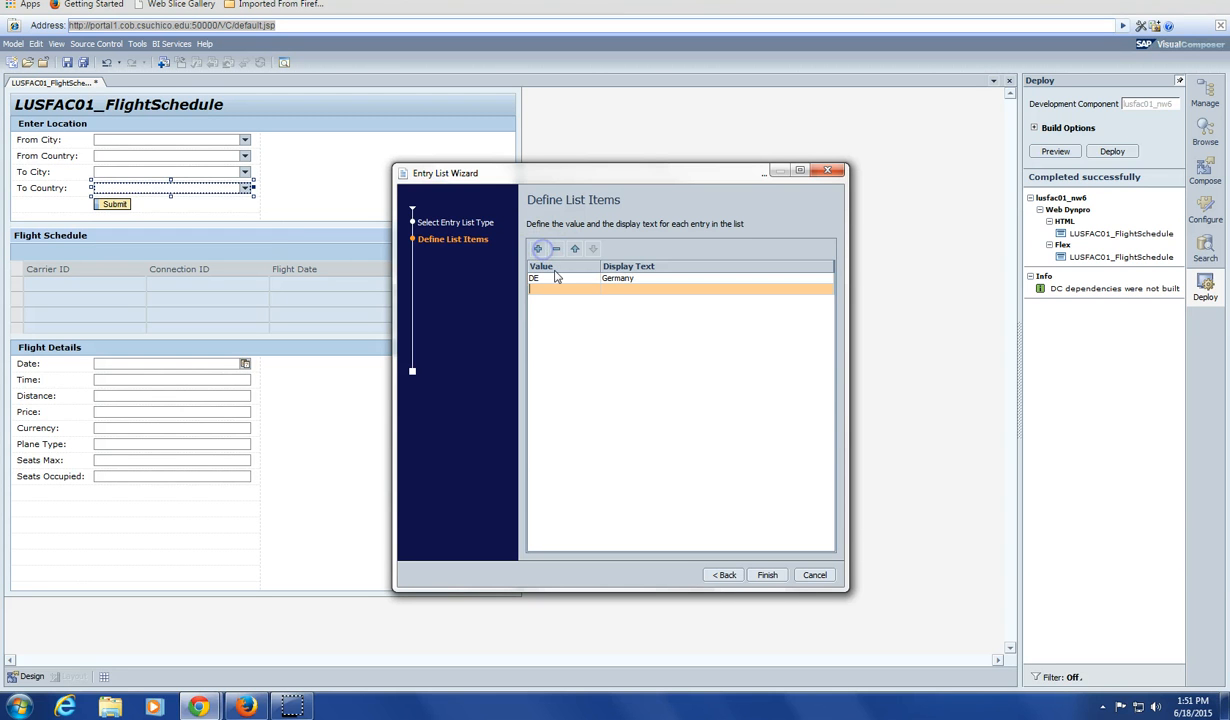
text(US)
text(United State)
text(s)
click(538, 248)
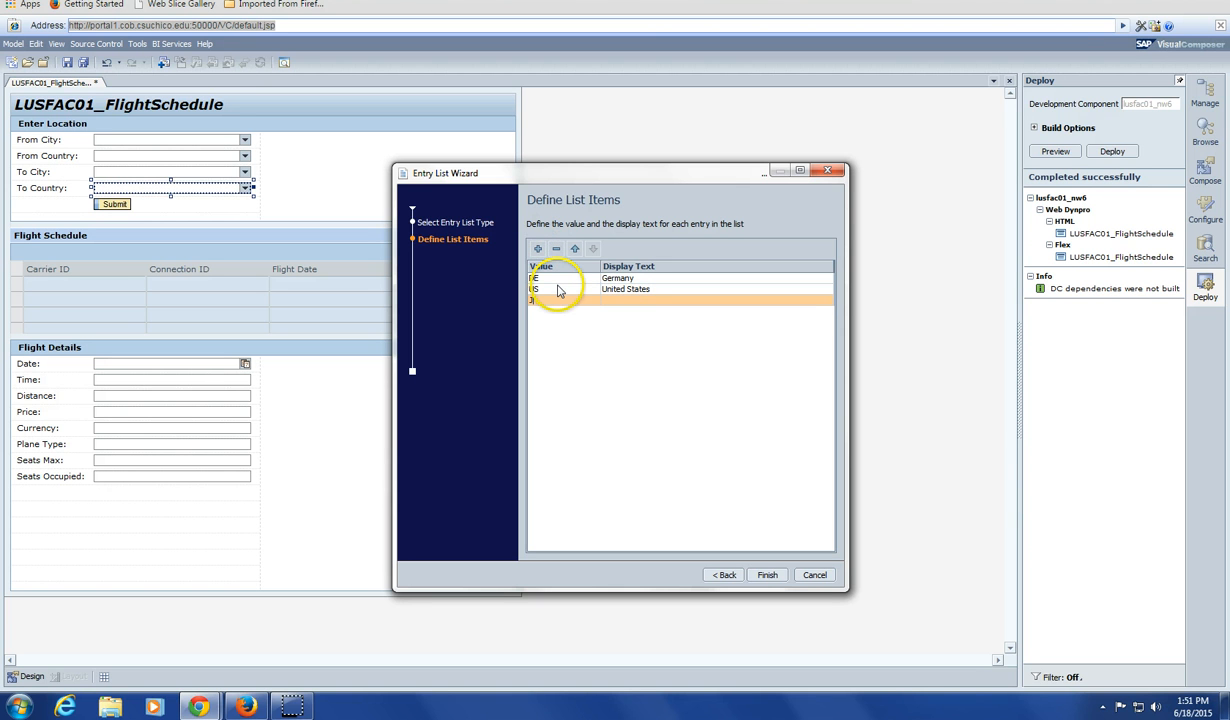
text(Japan)
click(764, 575)
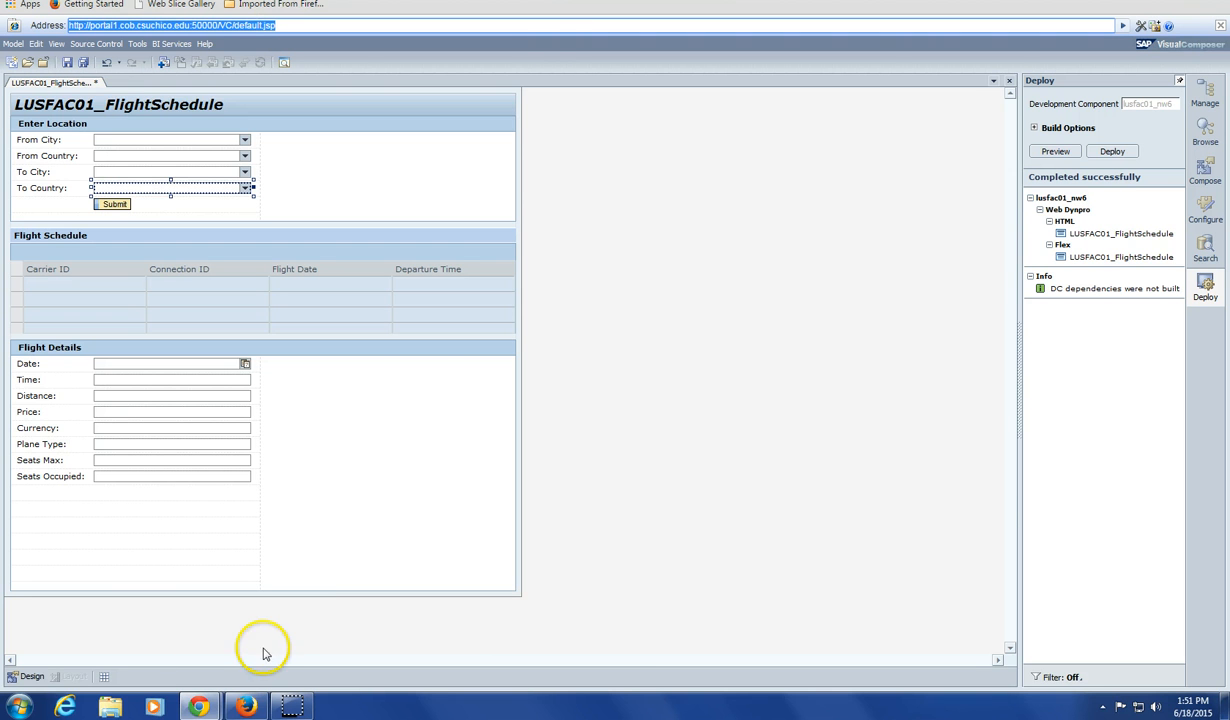
Step: In the design model, add a second form view connected to the output of the Flight Details data service
click(32, 677)
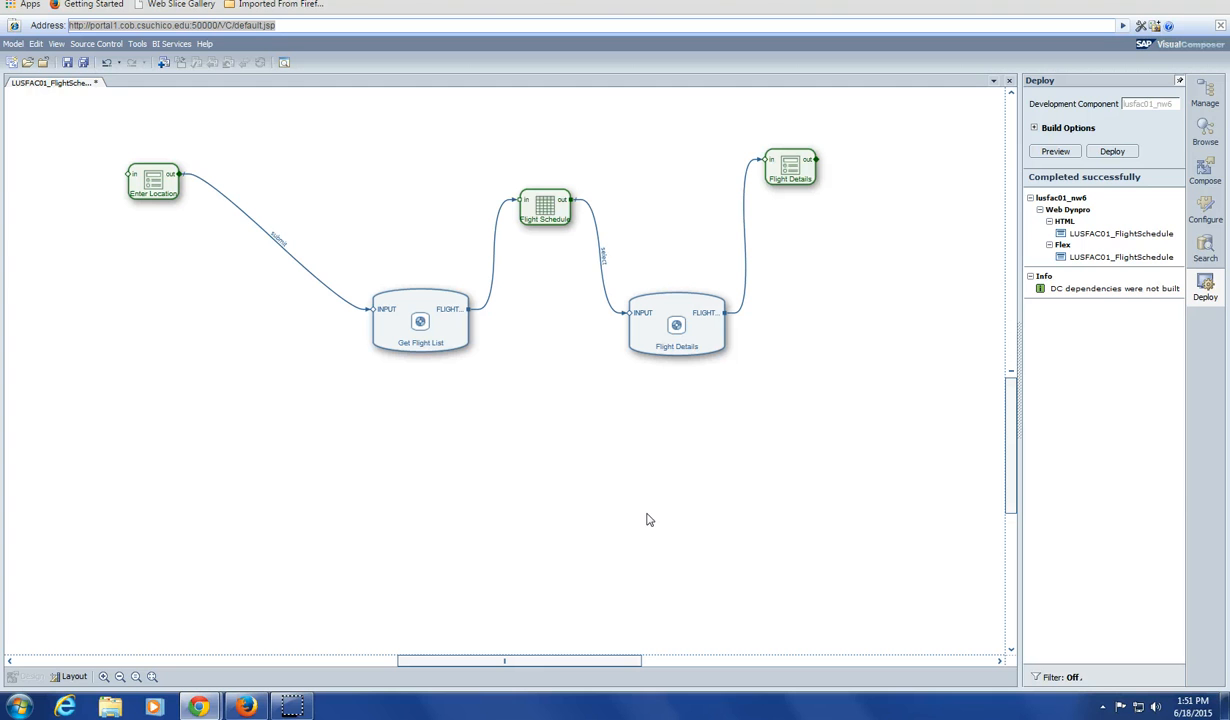
click(400, 330)
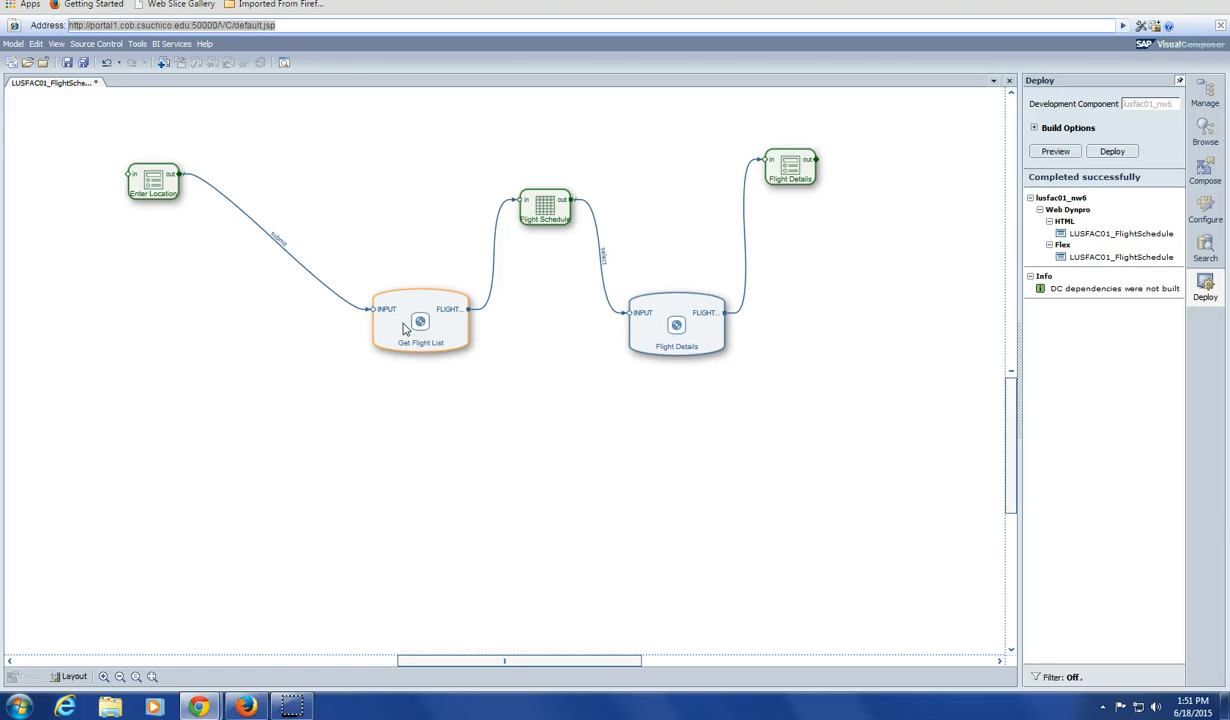
click(725, 315)
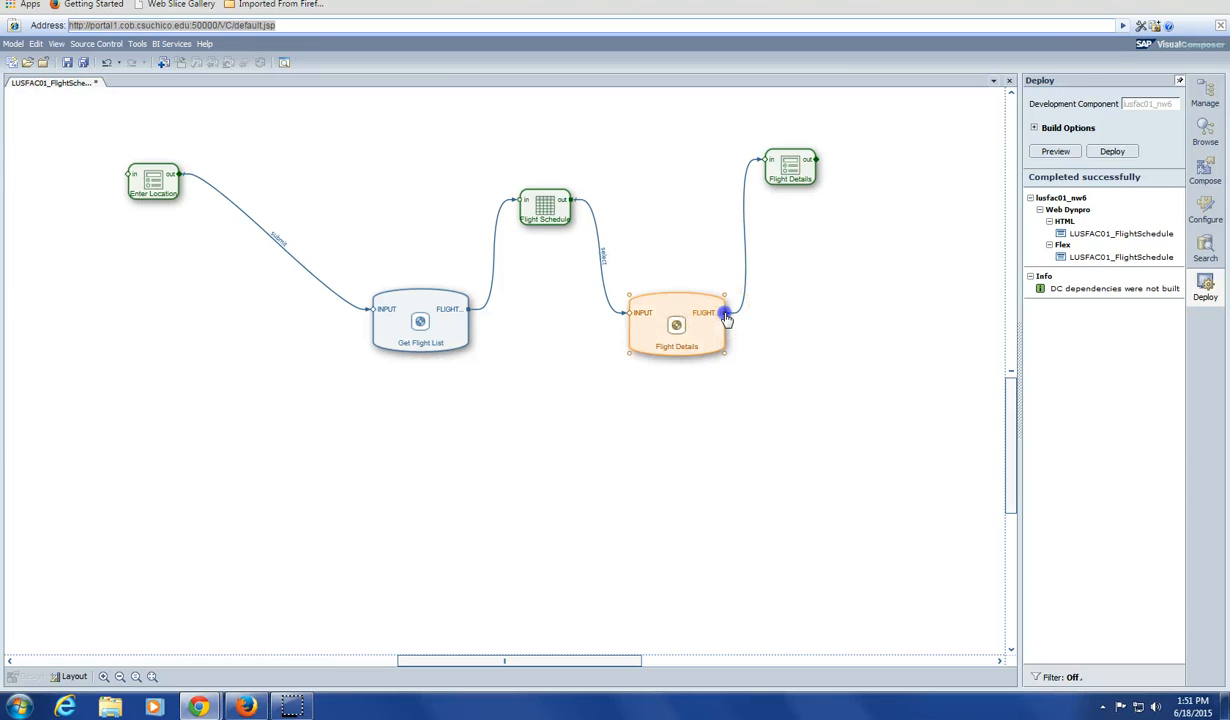
drag(726, 317, 884, 341)
click(906, 347)
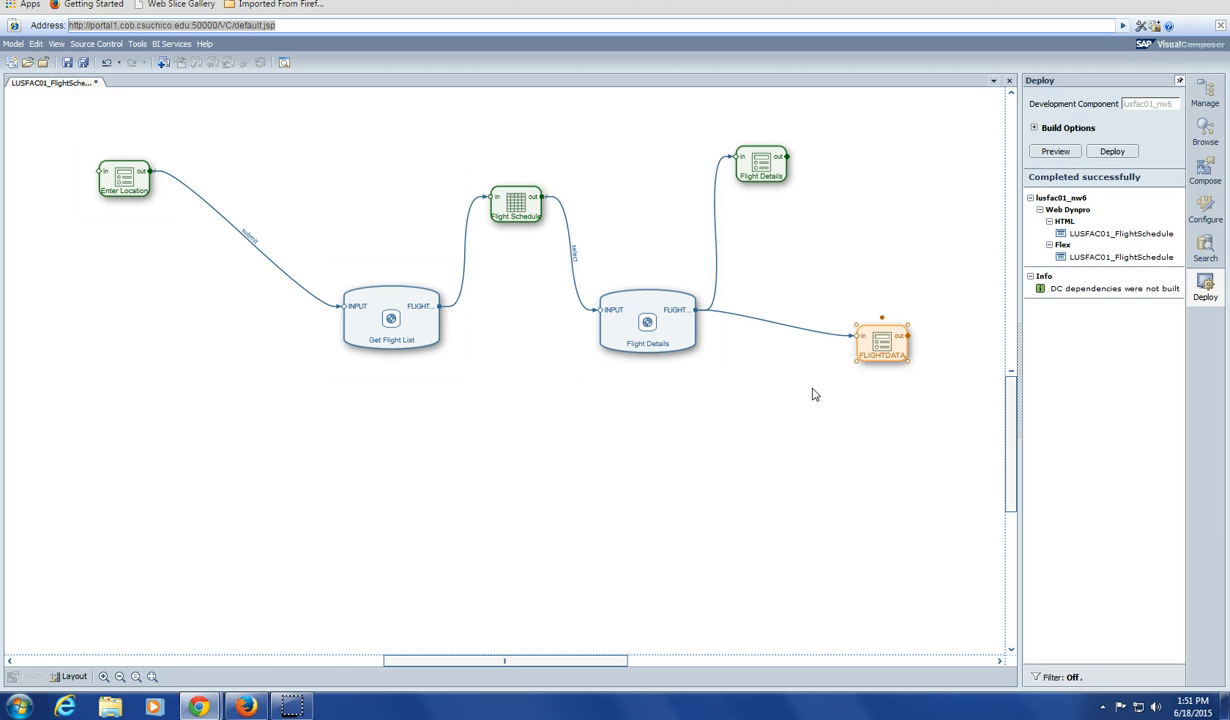
Step: Set the title of the new form view to Date
double_click(884, 348)
click(1150, 111)
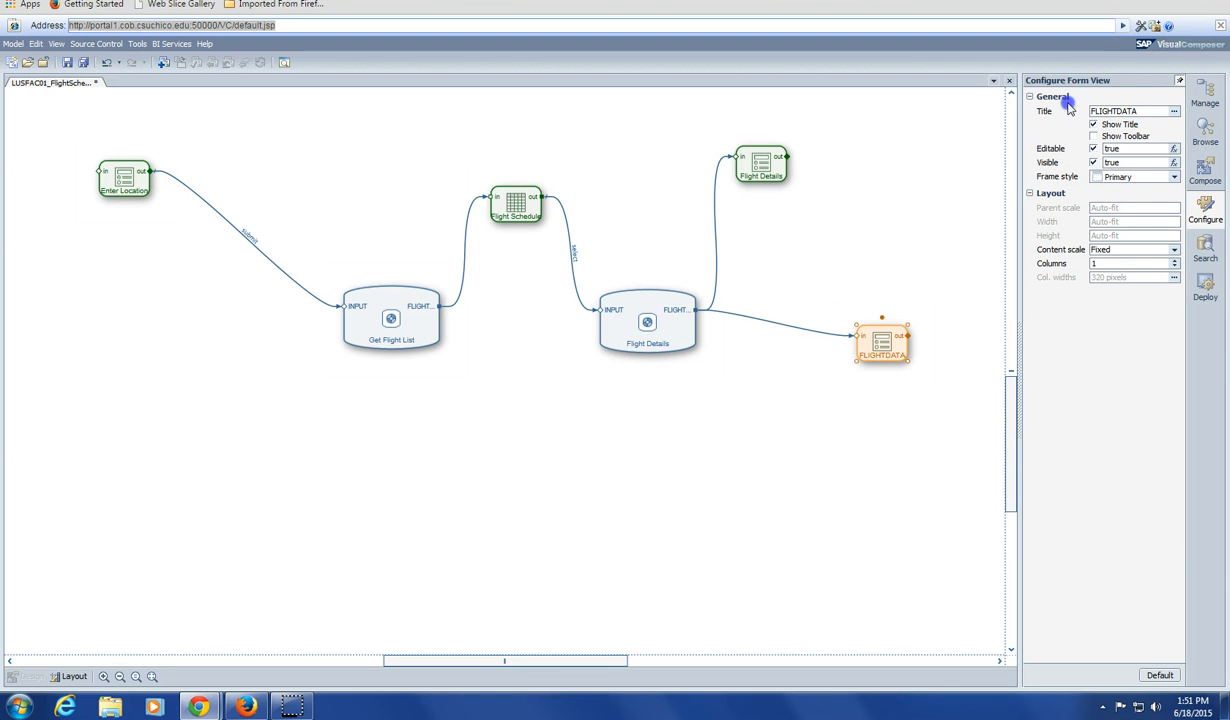
drag(1147, 118, 1040, 110)
text(Date)
Step: In the Date form's data definition, hide FLTIME, DISTANCE, PRICE, CURRENCY, PLANETYPE, SEATSMAX and SEATSOCC, keeping only FLDATE displayed
right_click(884, 335)
click(944, 343)
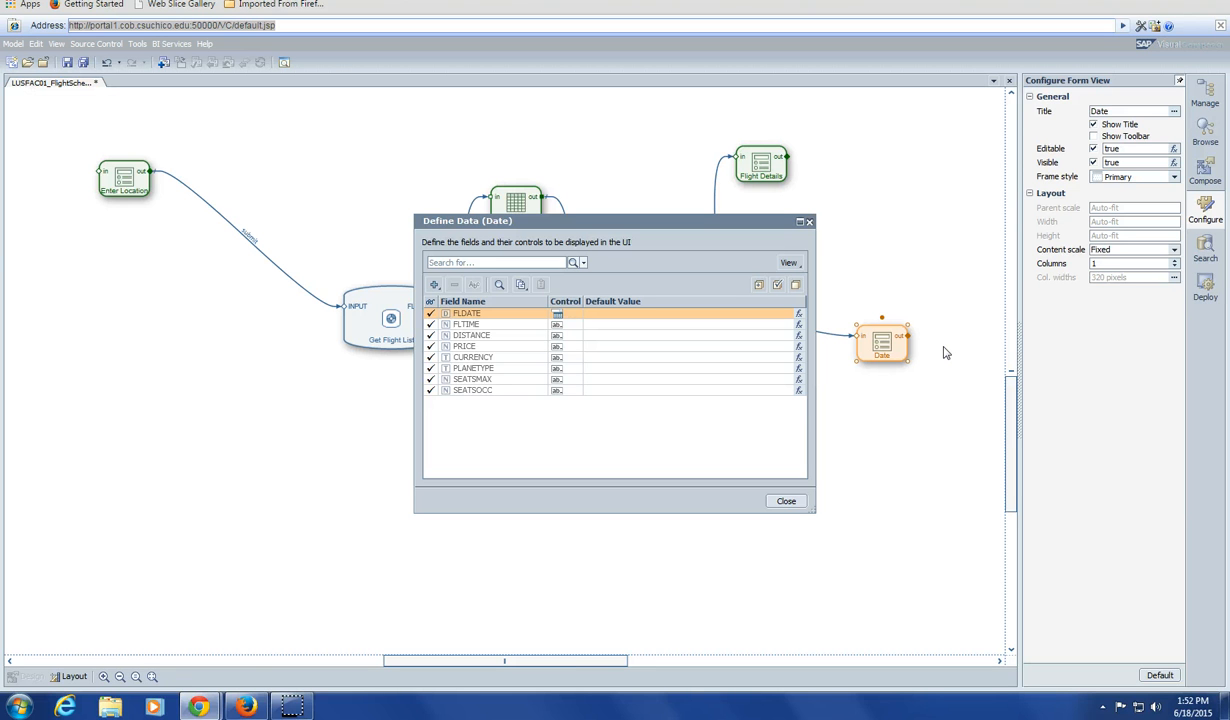
click(778, 286)
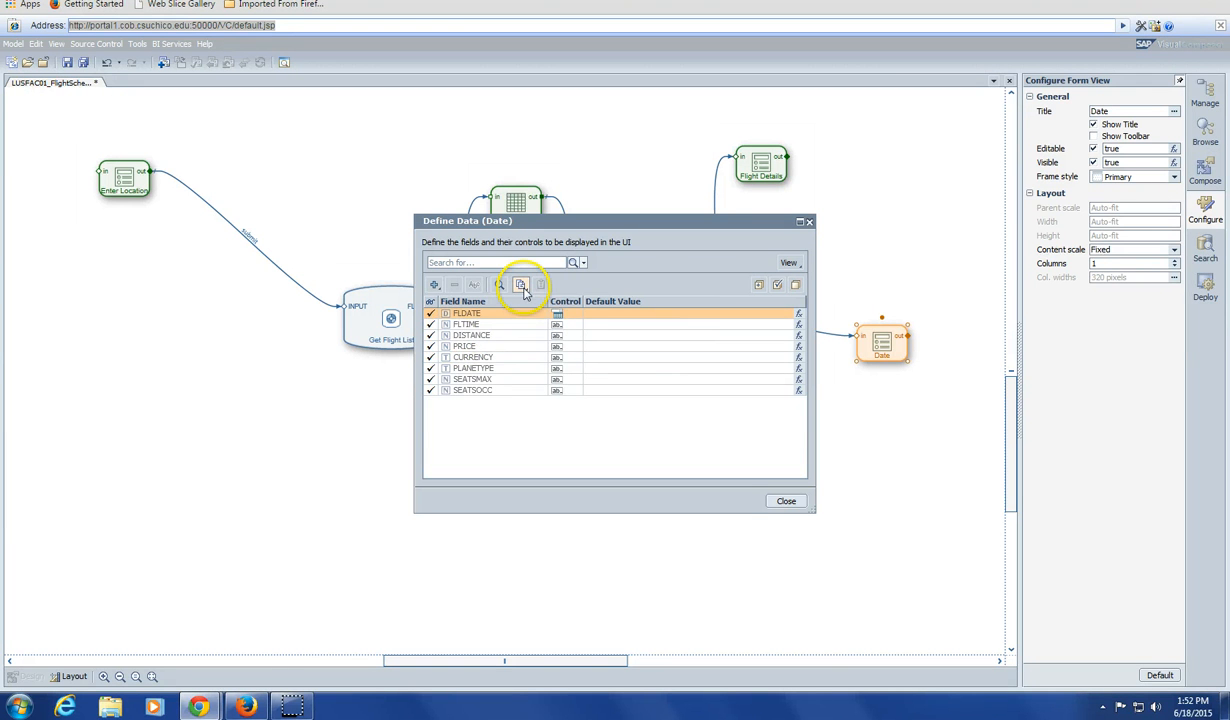
click(433, 325)
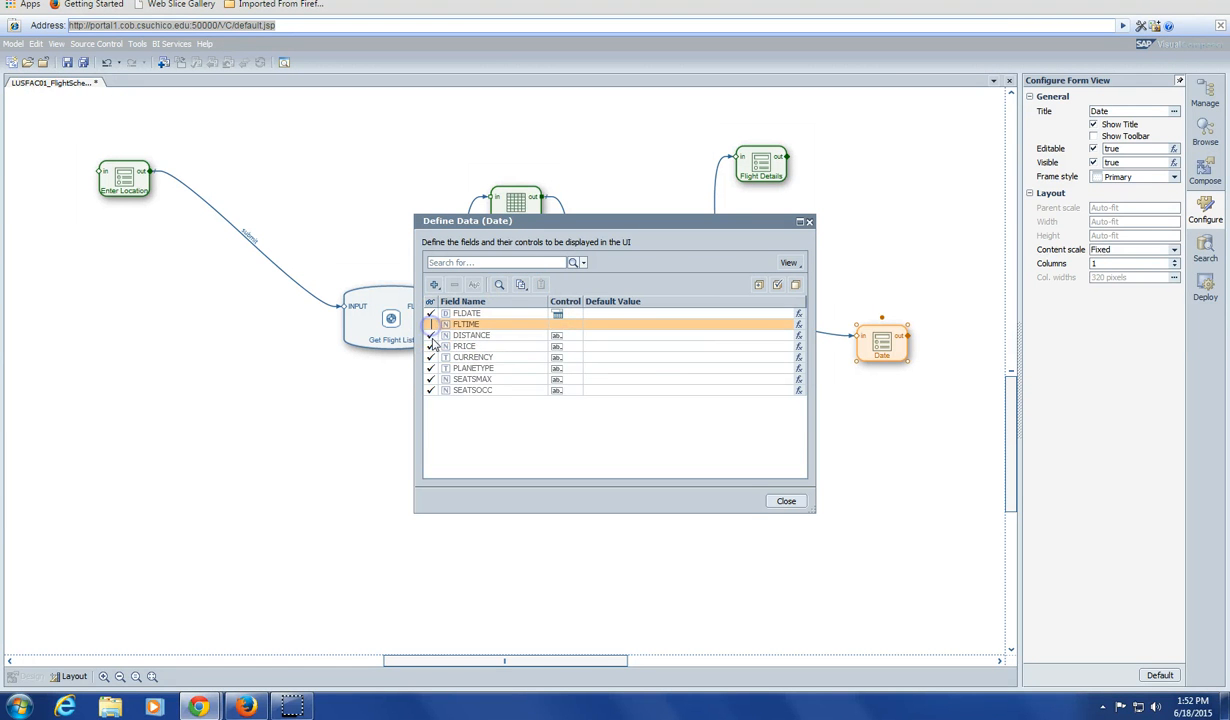
click(431, 335)
click(431, 346)
click(431, 357)
click(431, 368)
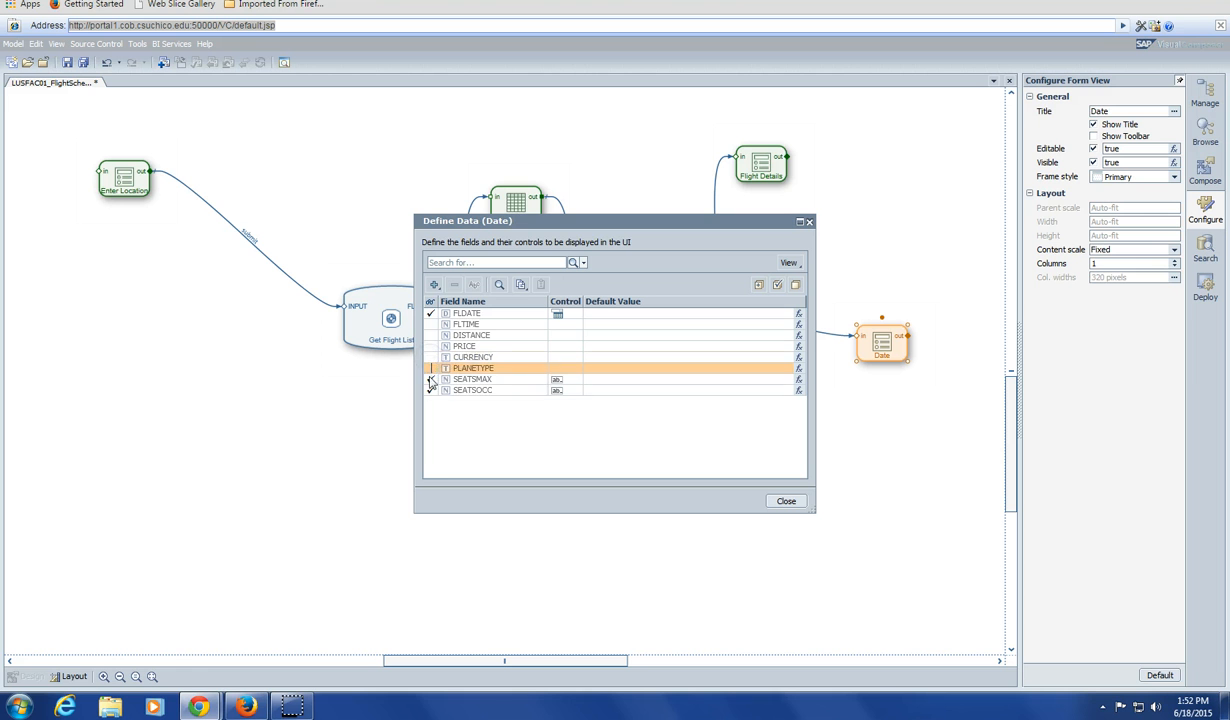
click(431, 379)
click(431, 390)
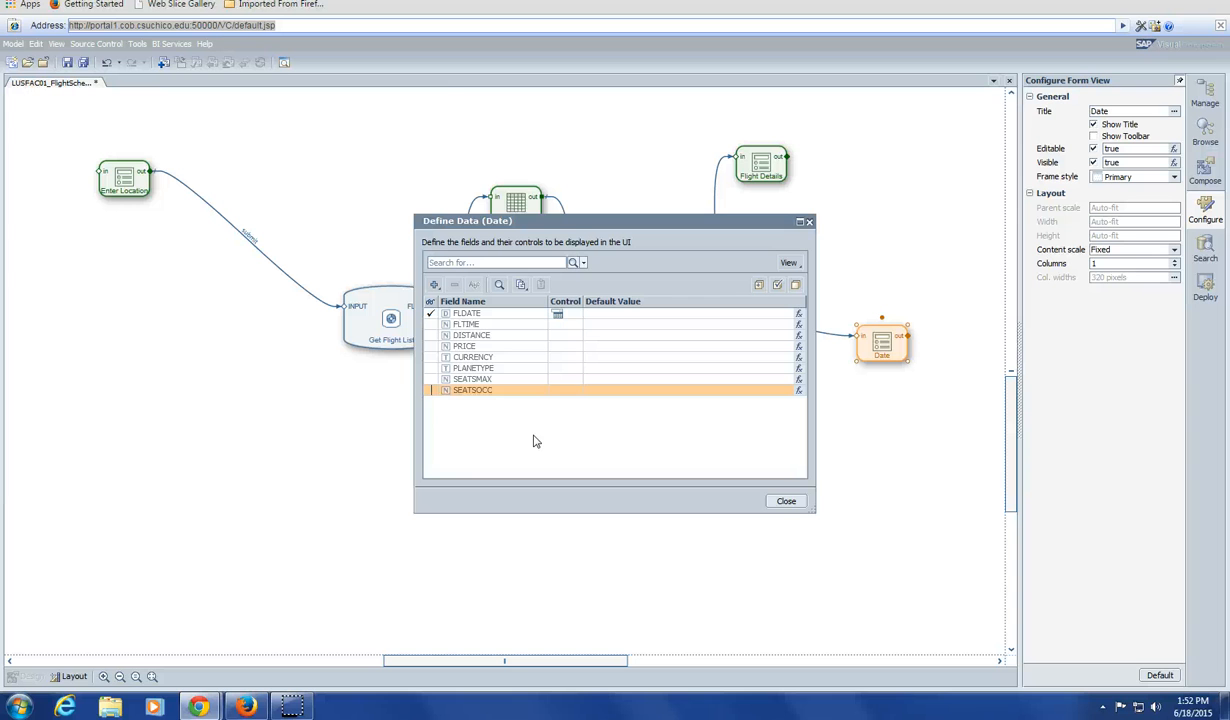
click(453, 151)
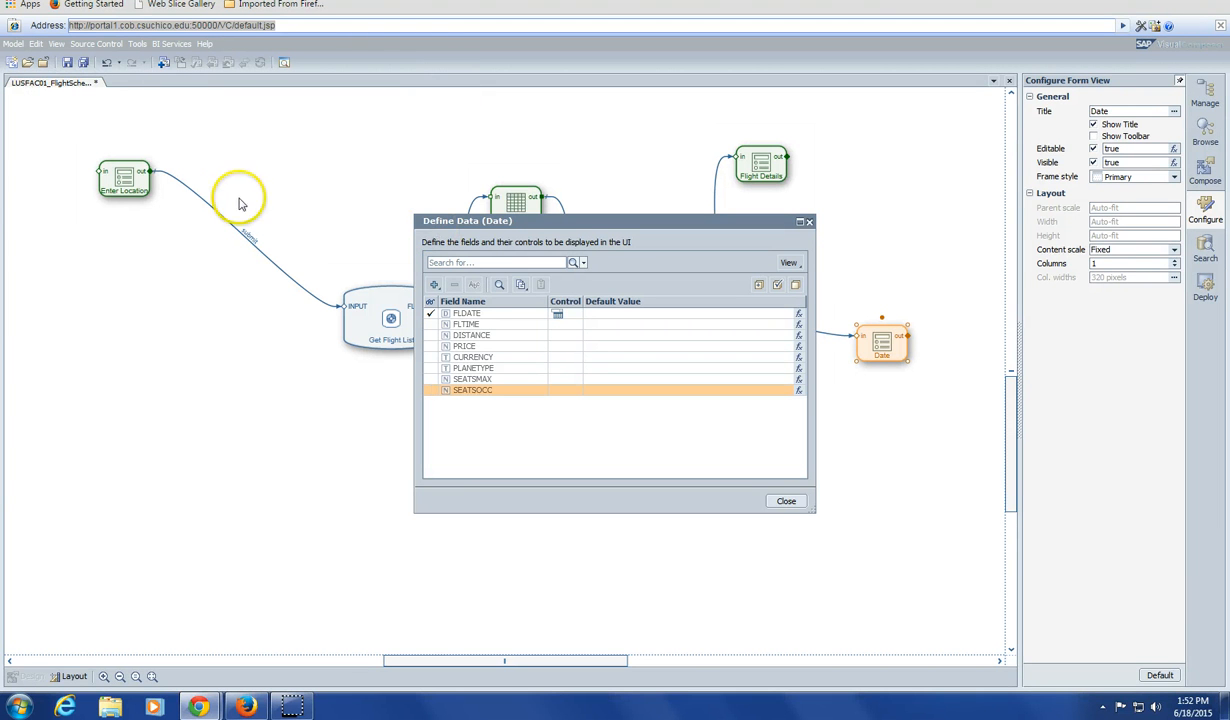
Step: Set the control type of FLDATE in the Date form's data definition to Calendar and close the definition
click(561, 317)
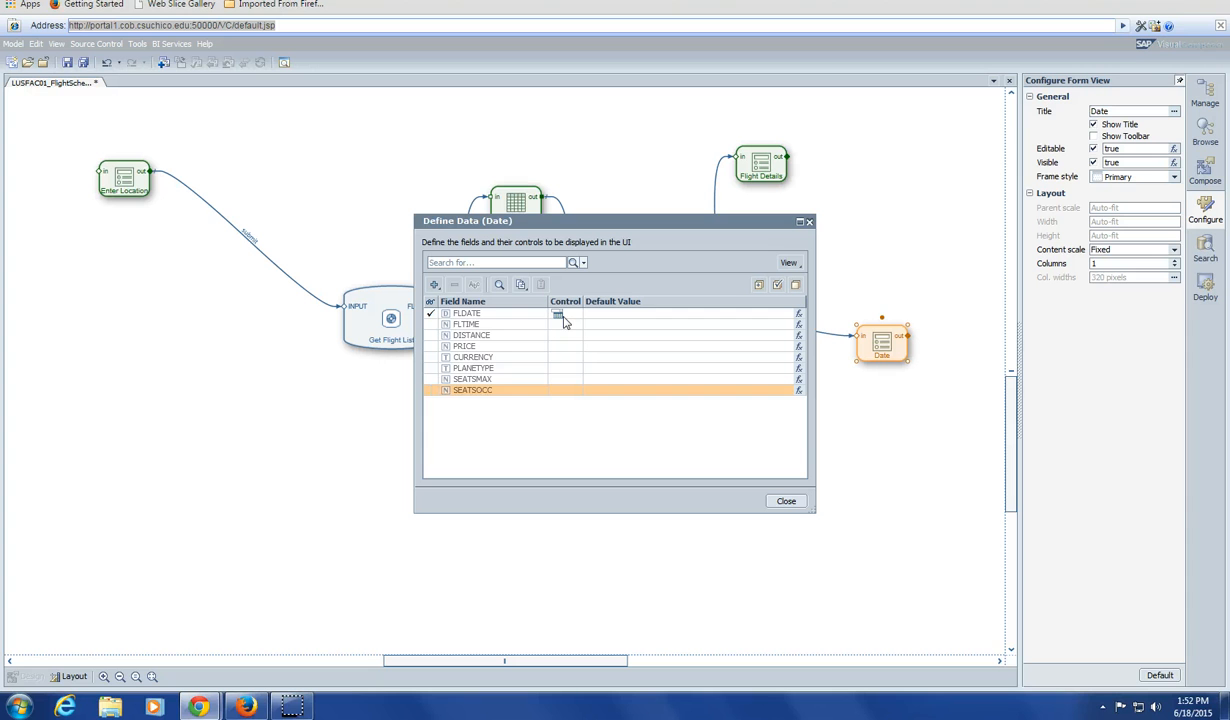
click(562, 318)
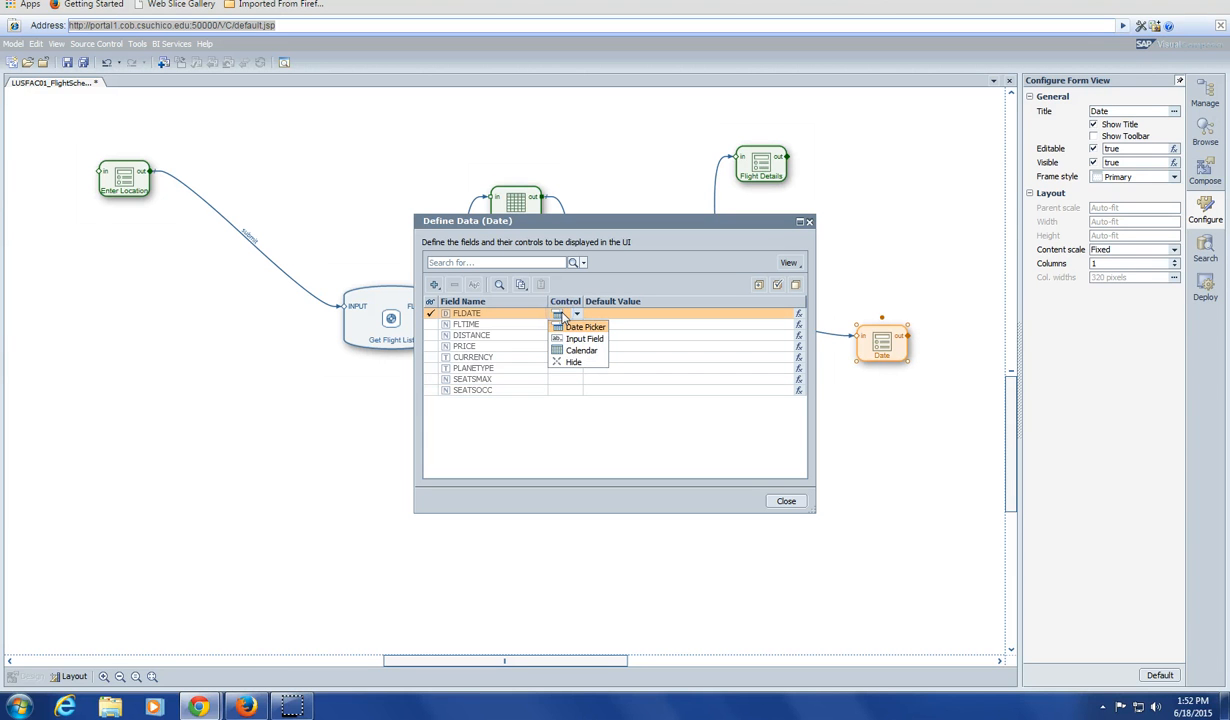
click(571, 351)
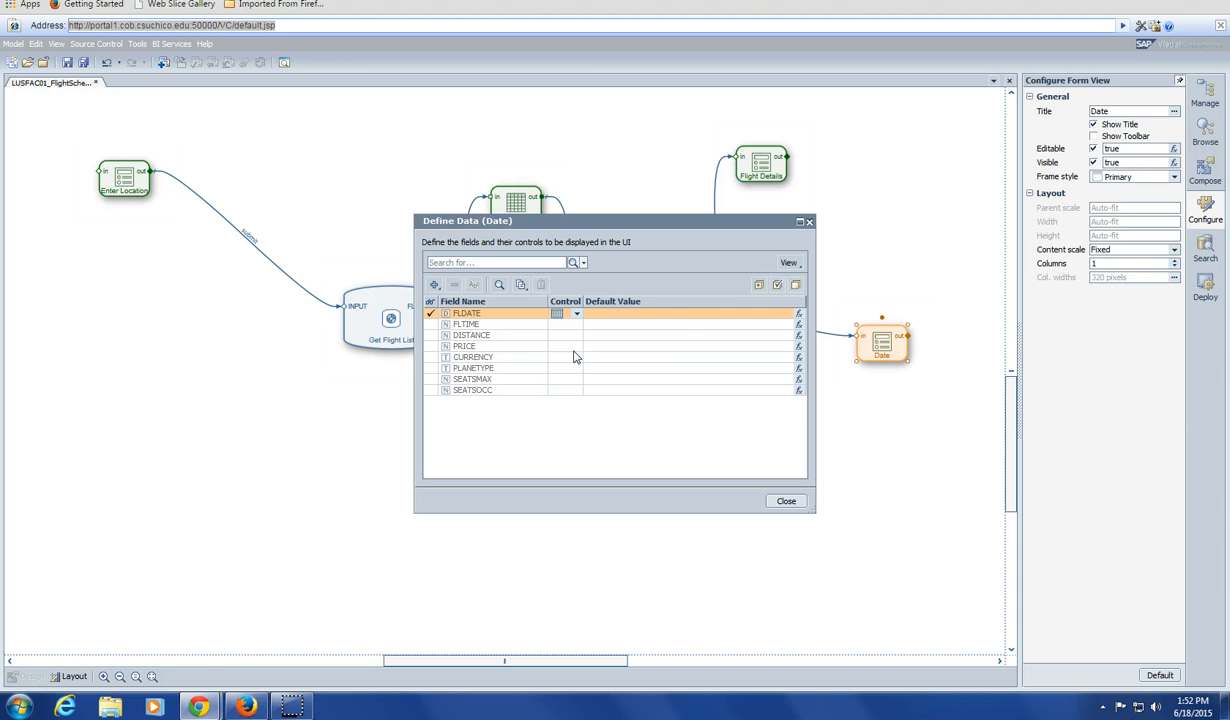
click(789, 504)
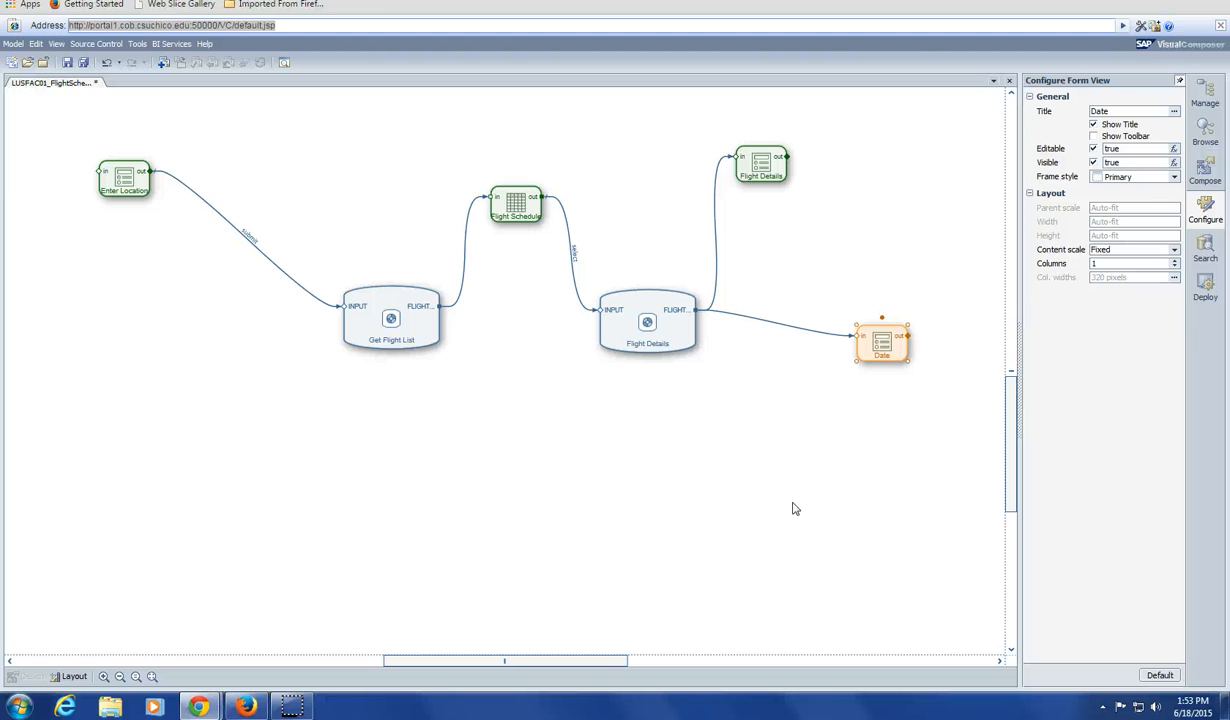
Step: In the layout view, move the Date form between the Enter Location form and the Flight Schedule table
click(74, 676)
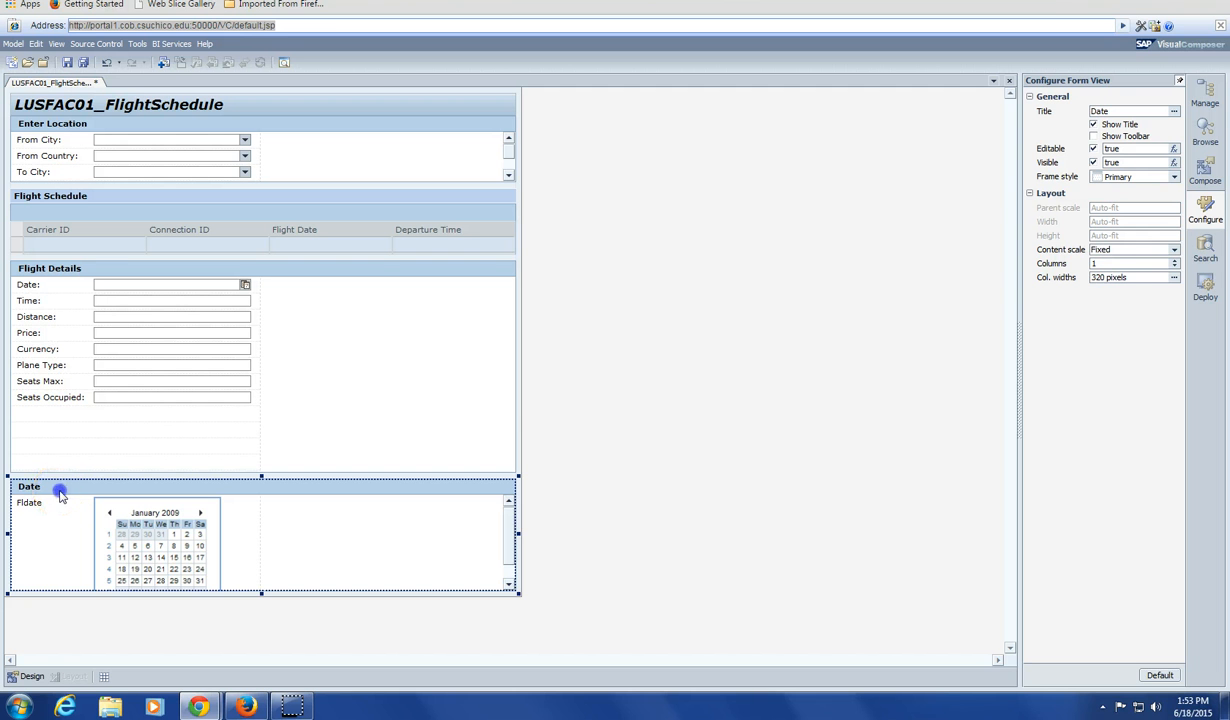
drag(60, 494, 53, 198)
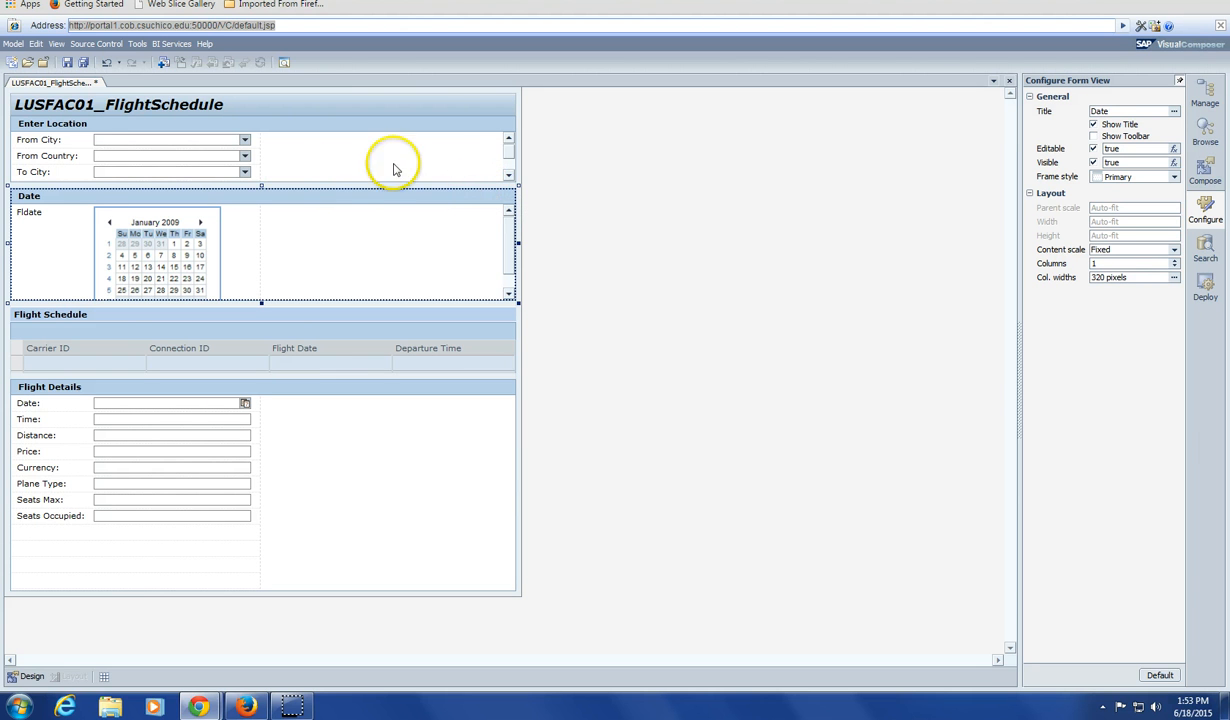
click(510, 151)
drag(510, 151, 510, 170)
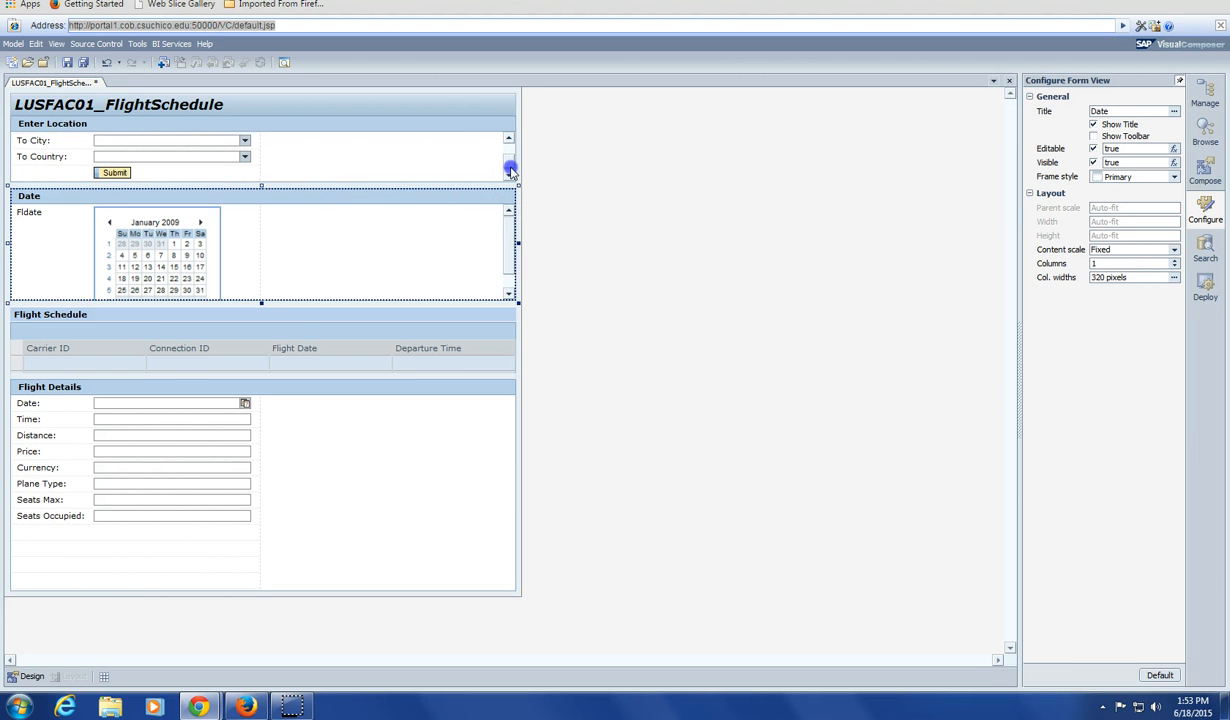
click(435, 195)
click(435, 195)
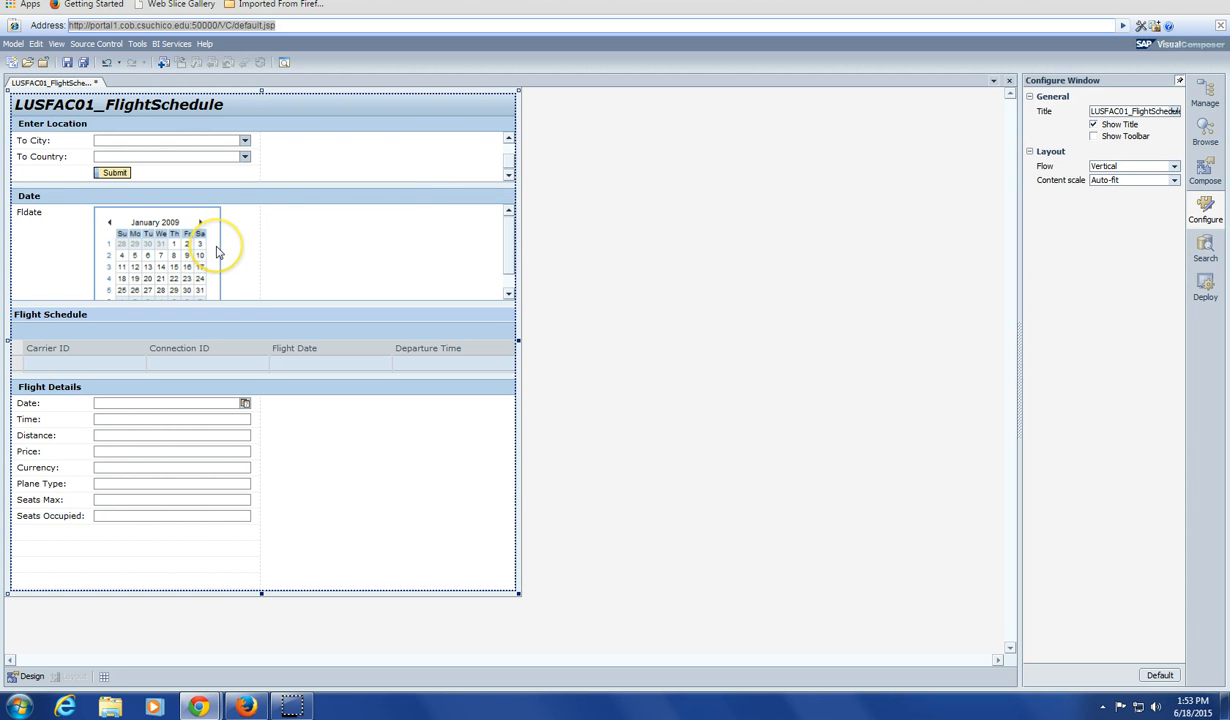
drag(300, 389, 458, 514)
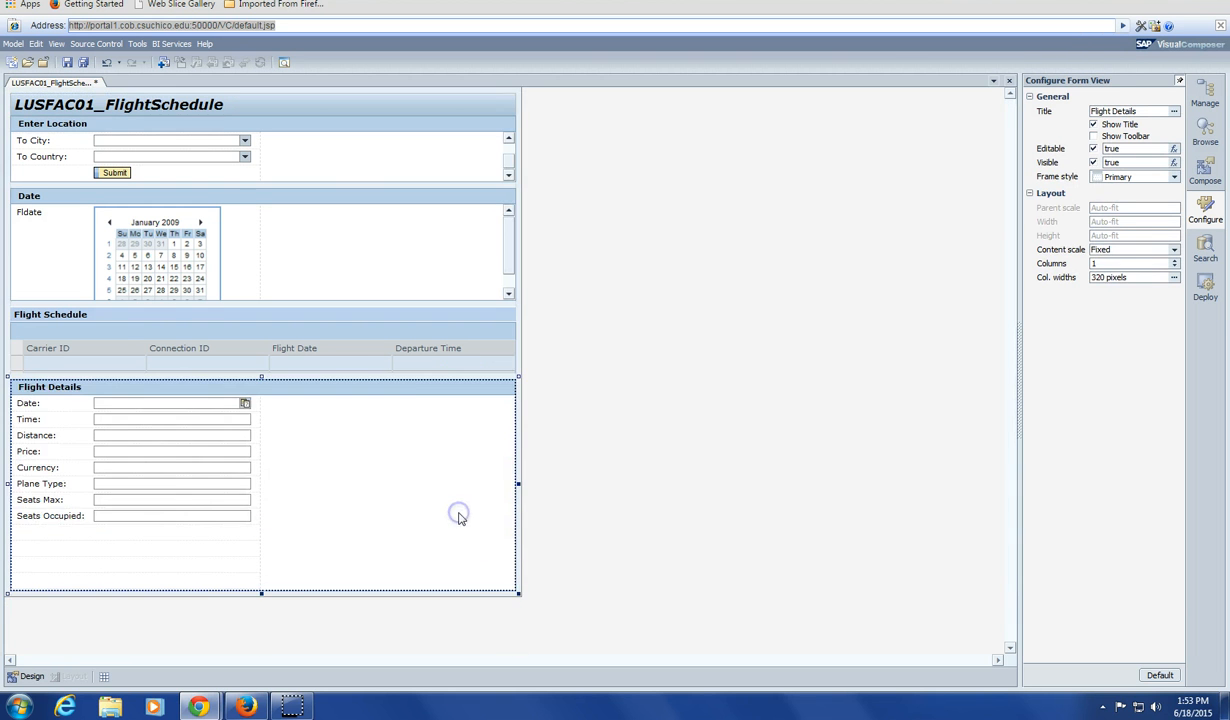
click(431, 404)
drag(423, 388, 445, 437)
Step: Deploy the LUSFAC01_FlightSchedule model, saving it when asked, and open the deployed Flex version
click(1205, 287)
click(1022, 225)
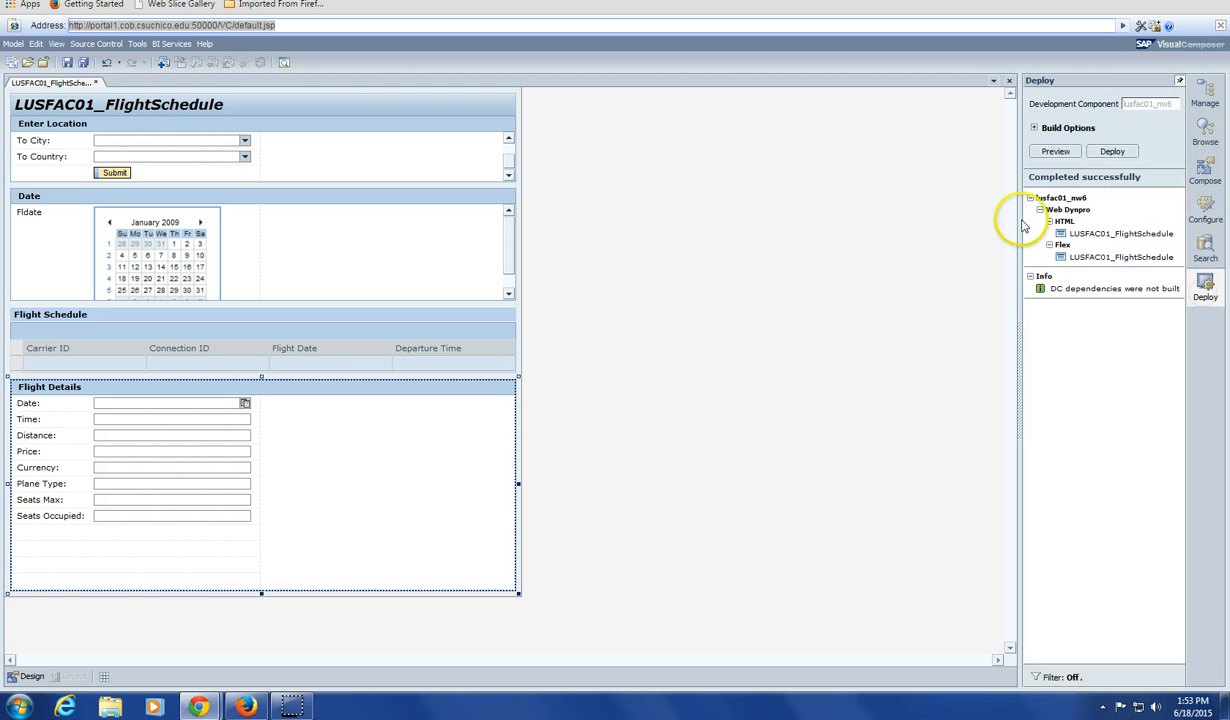
click(1110, 151)
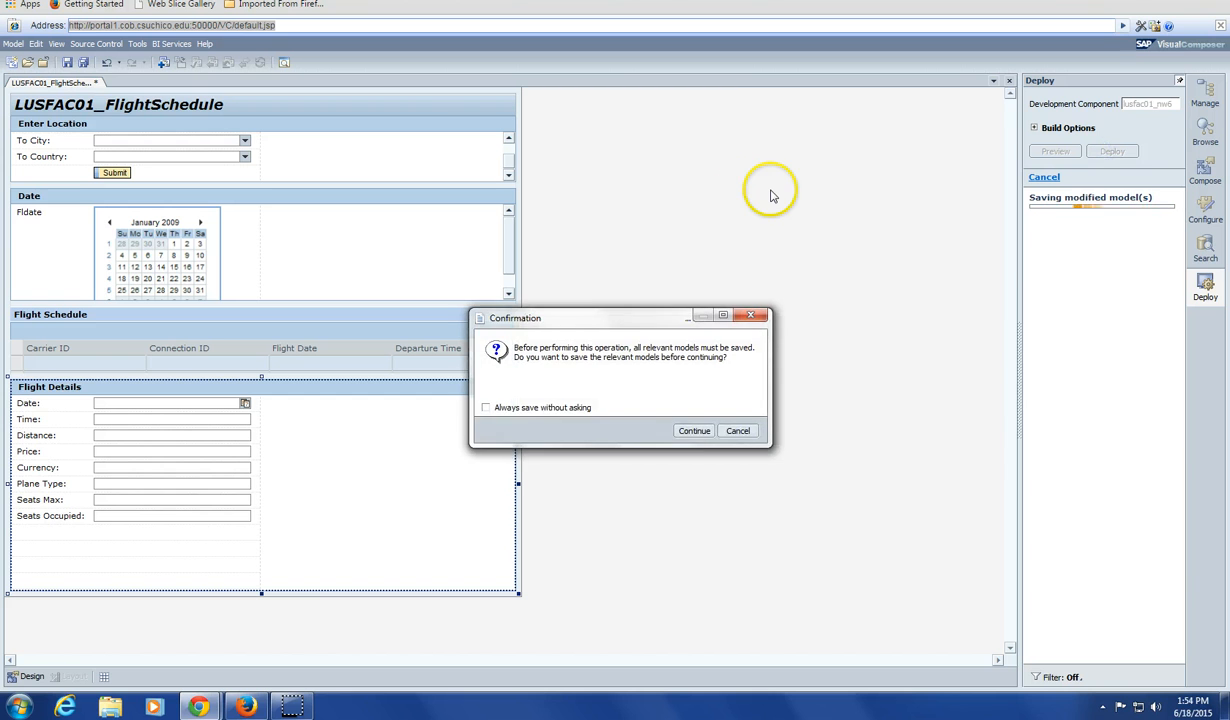
click(692, 431)
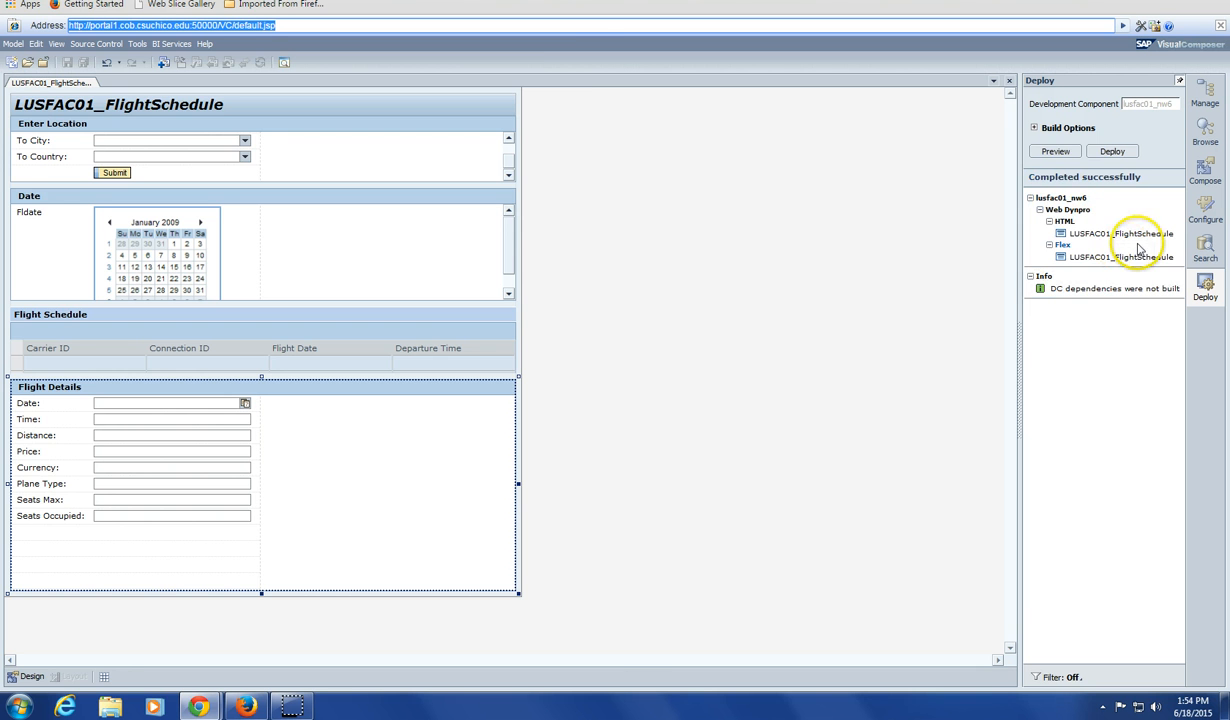
click(1085, 257)
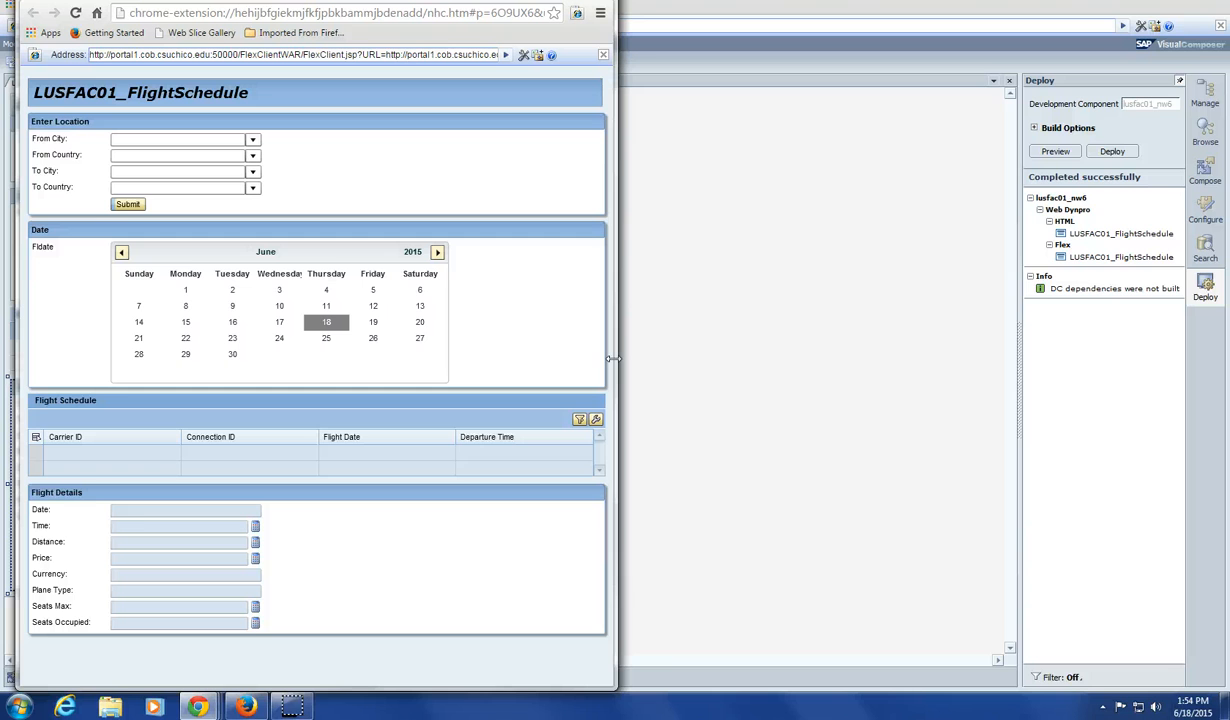
click(122, 252)
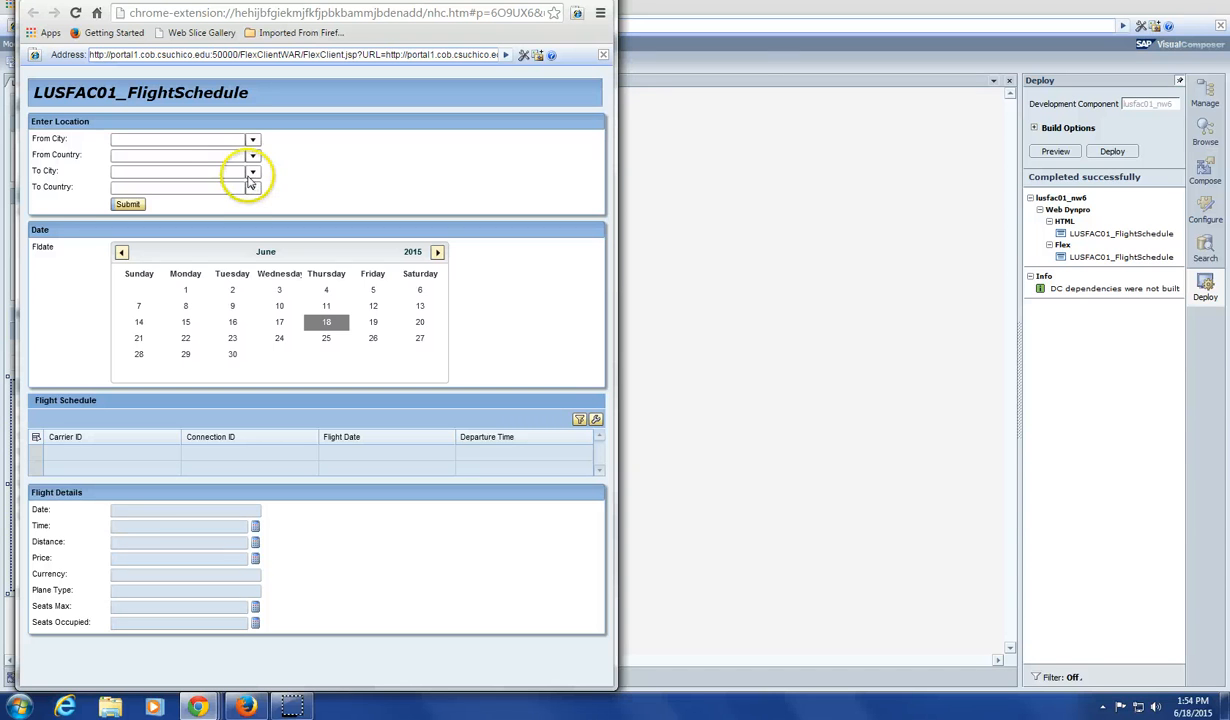
Step: In the running application, choose New York as From City and United States as From Country
click(253, 141)
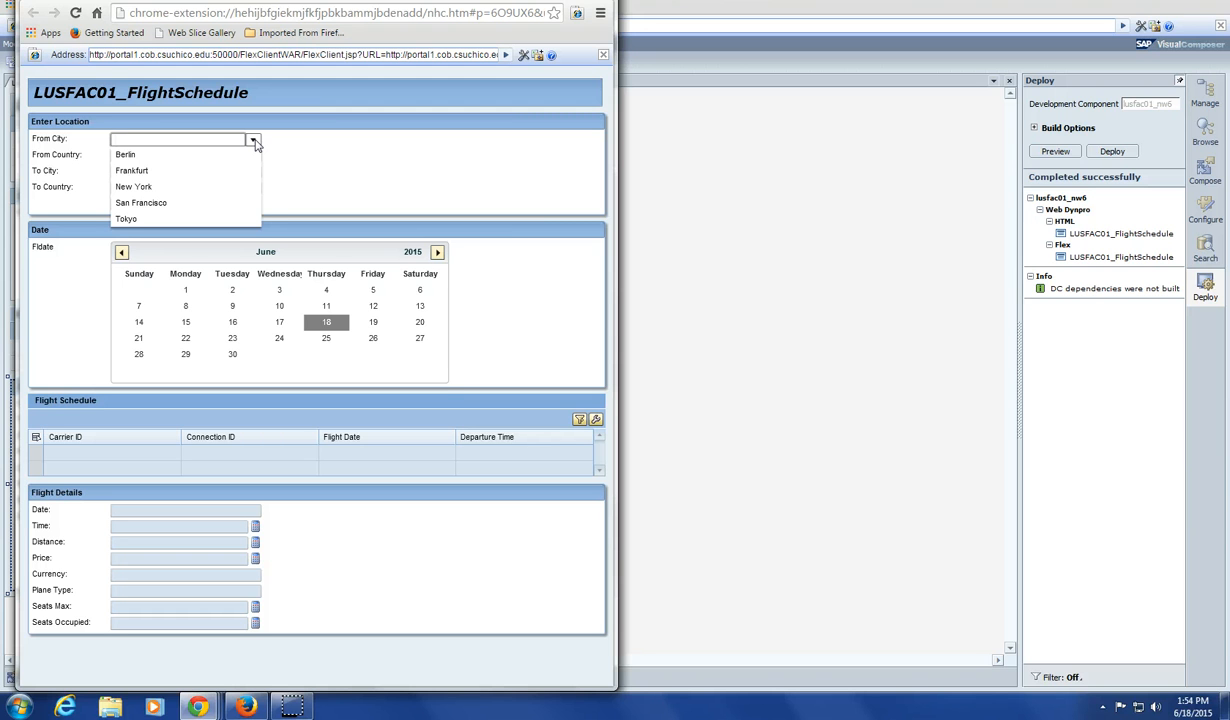
click(162, 186)
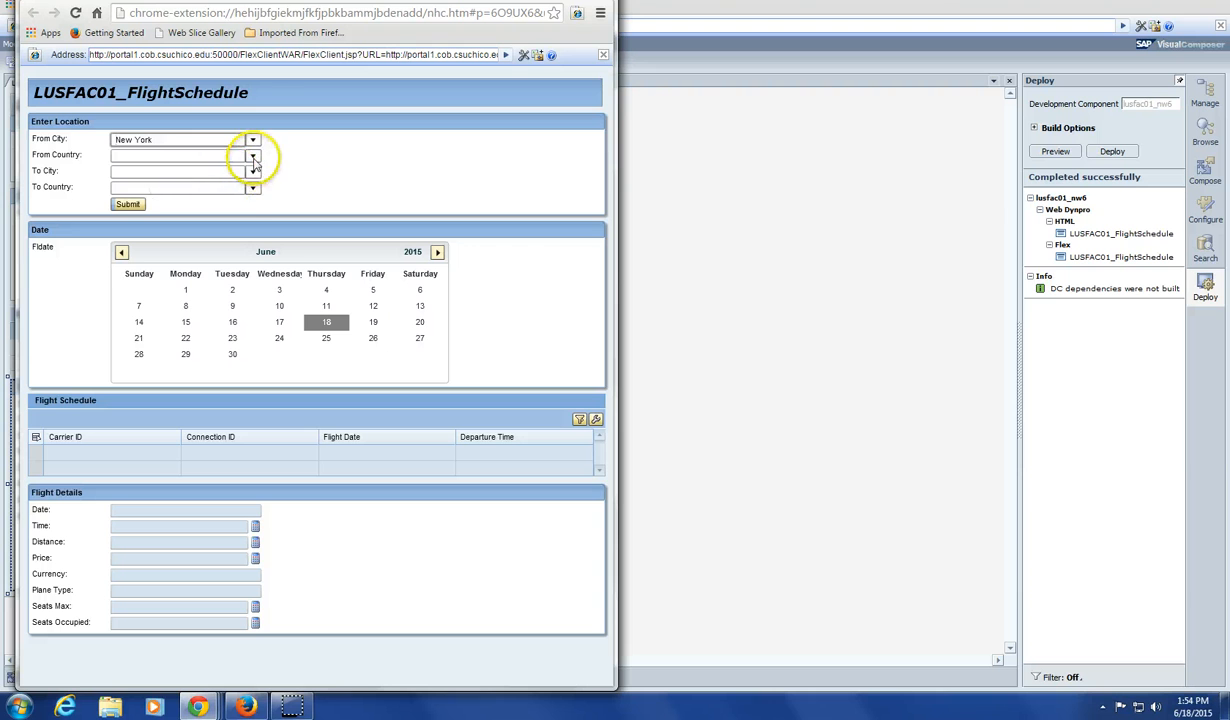
click(254, 157)
click(160, 187)
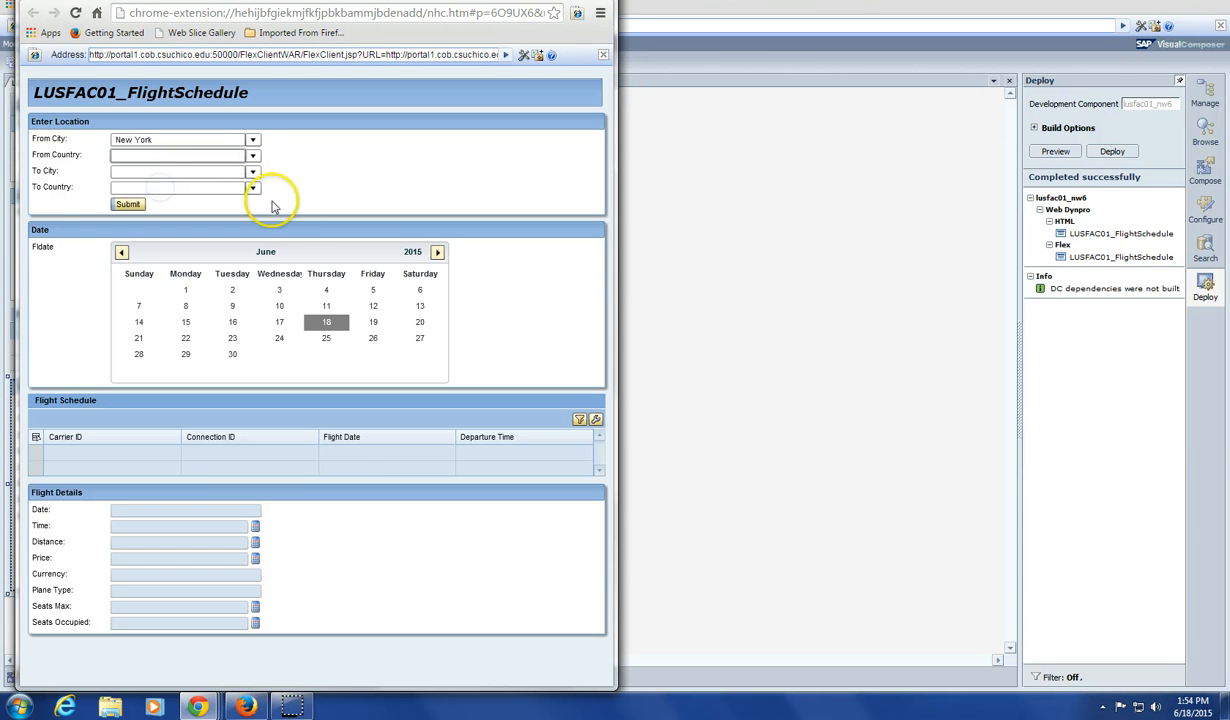
click(253, 156)
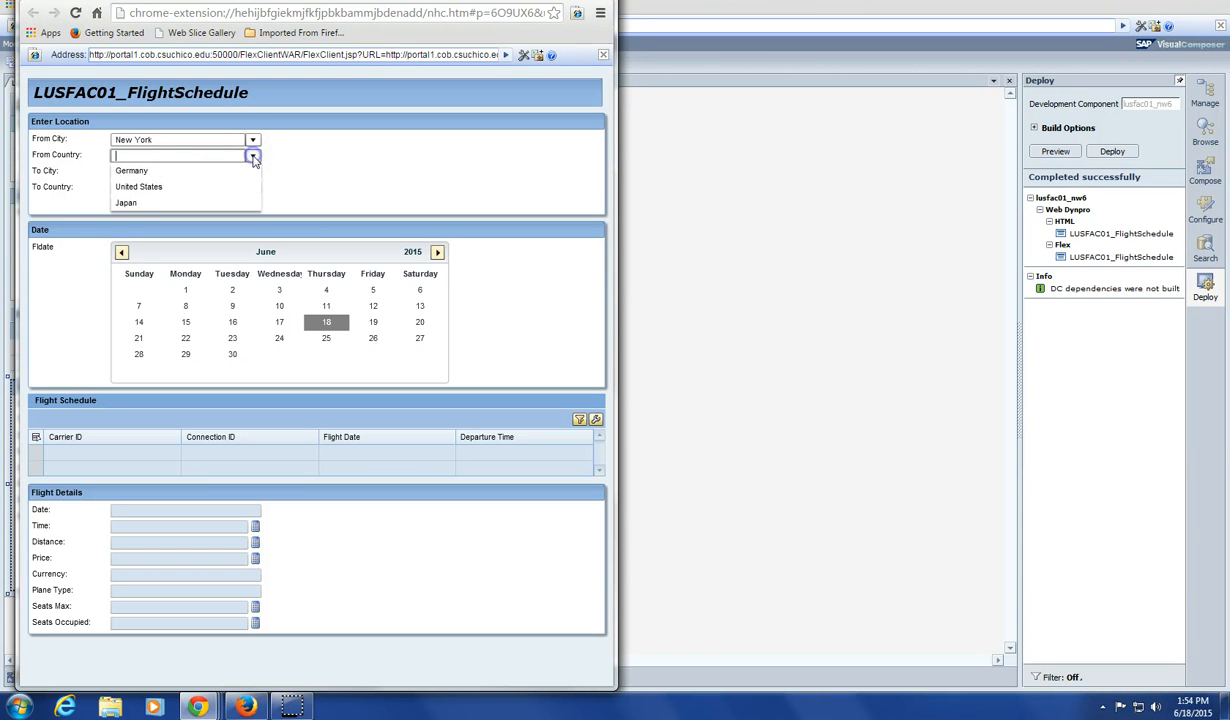
click(150, 188)
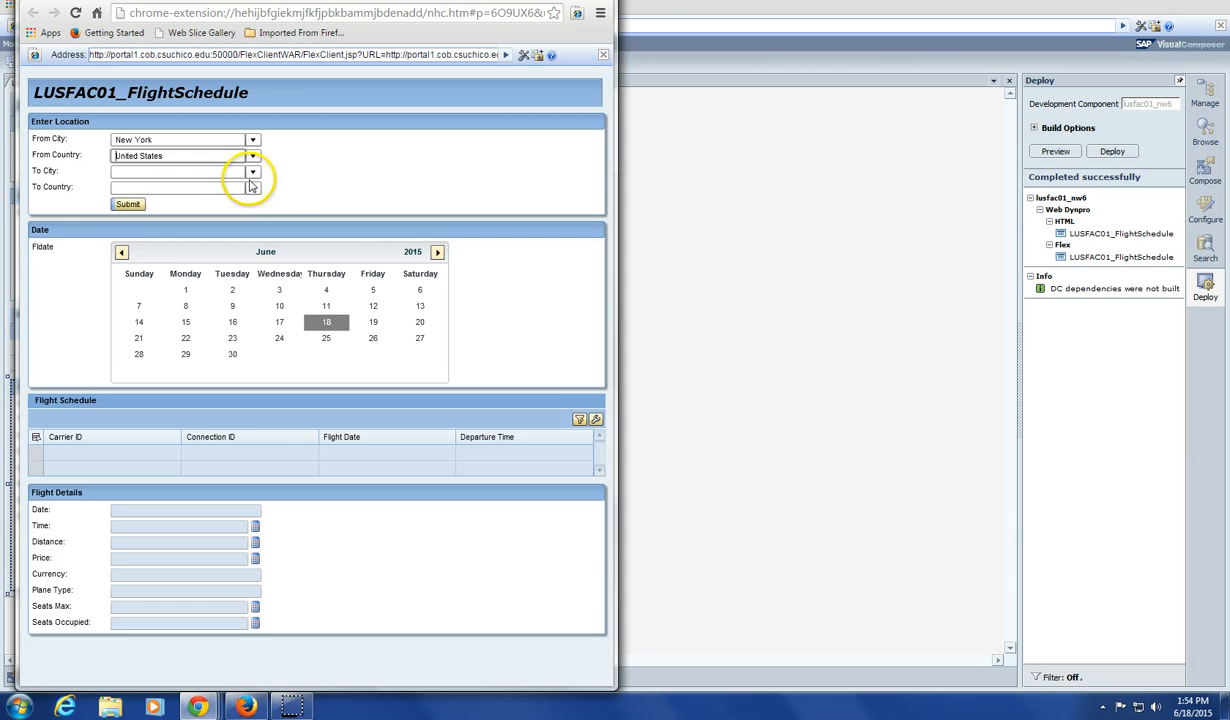
Step: Choose Frankfurt as To City and Germany as To Country, and submit the flight search
click(253, 174)
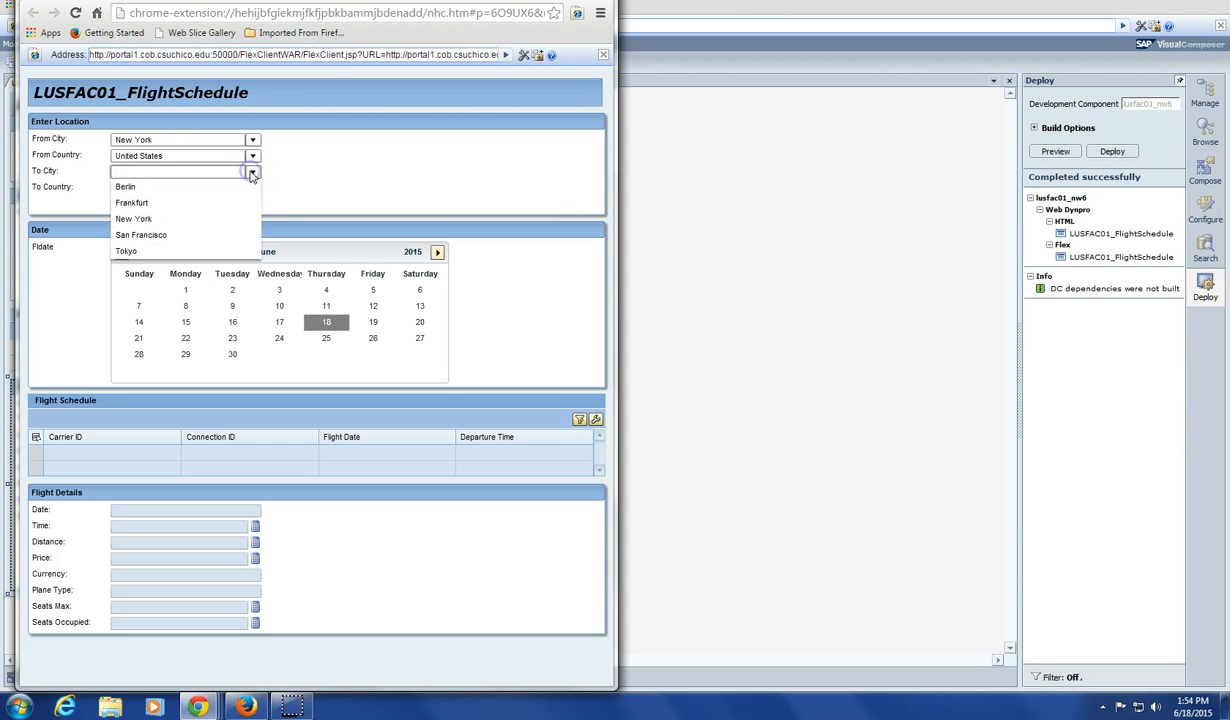
click(168, 200)
click(253, 172)
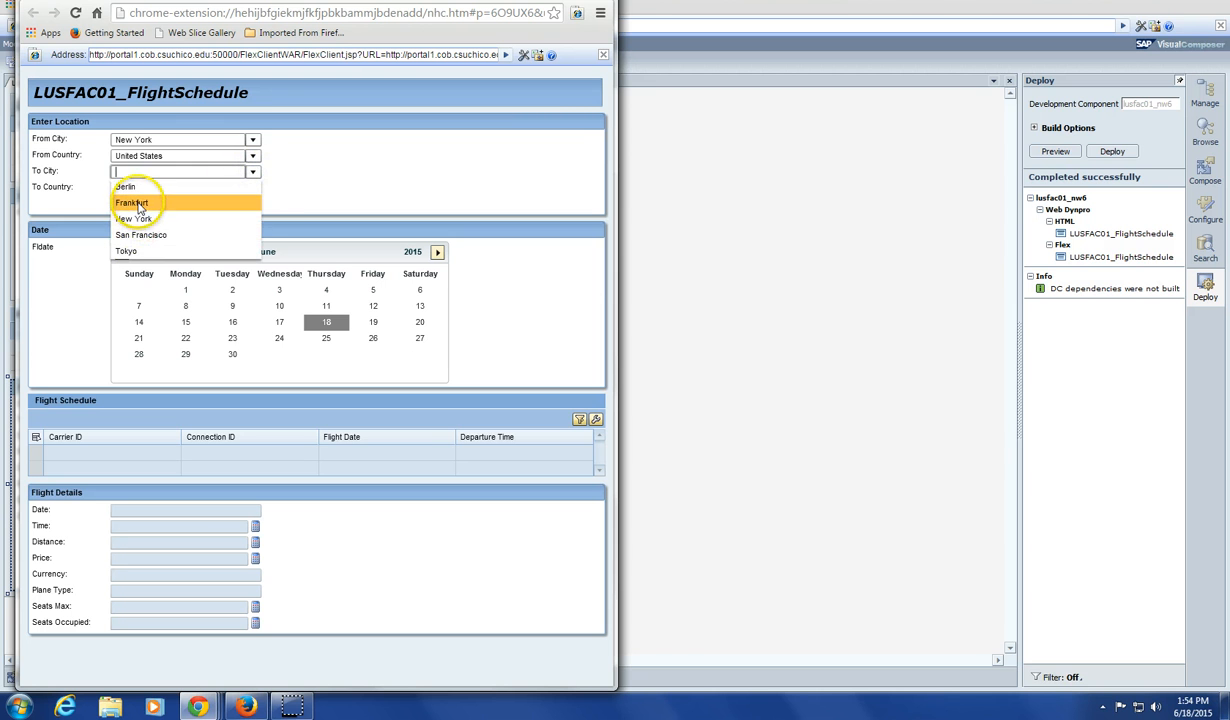
click(148, 202)
click(254, 189)
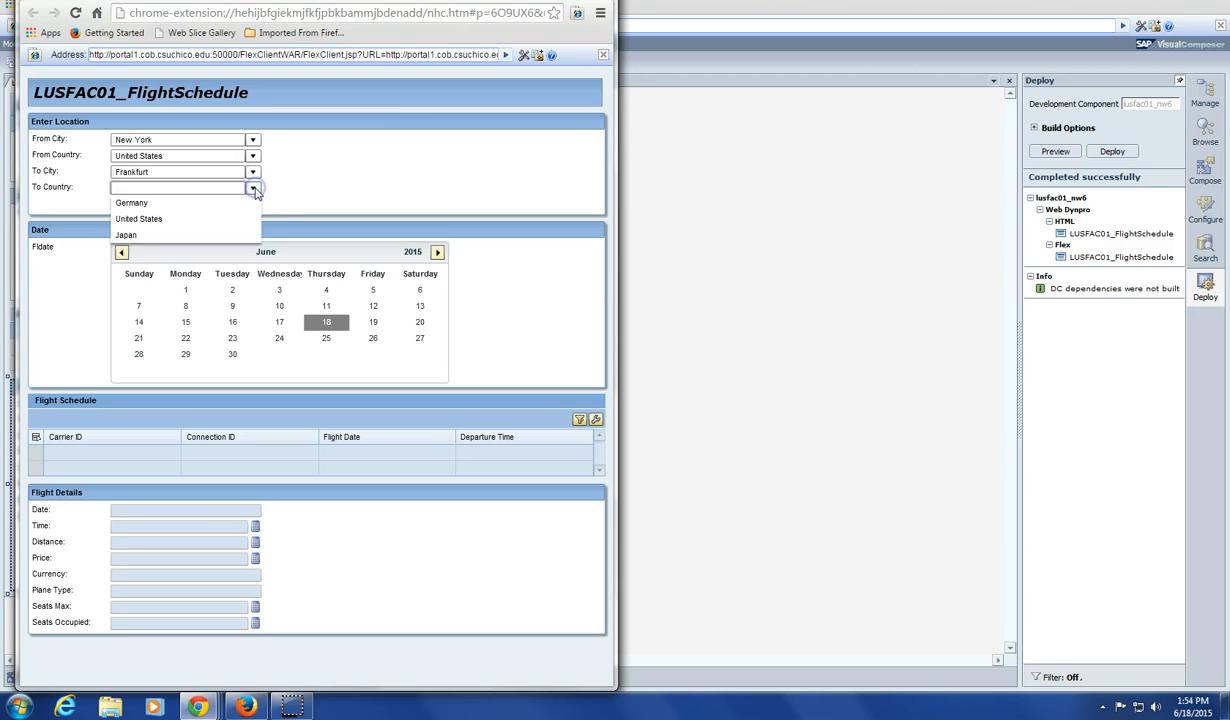
click(138, 203)
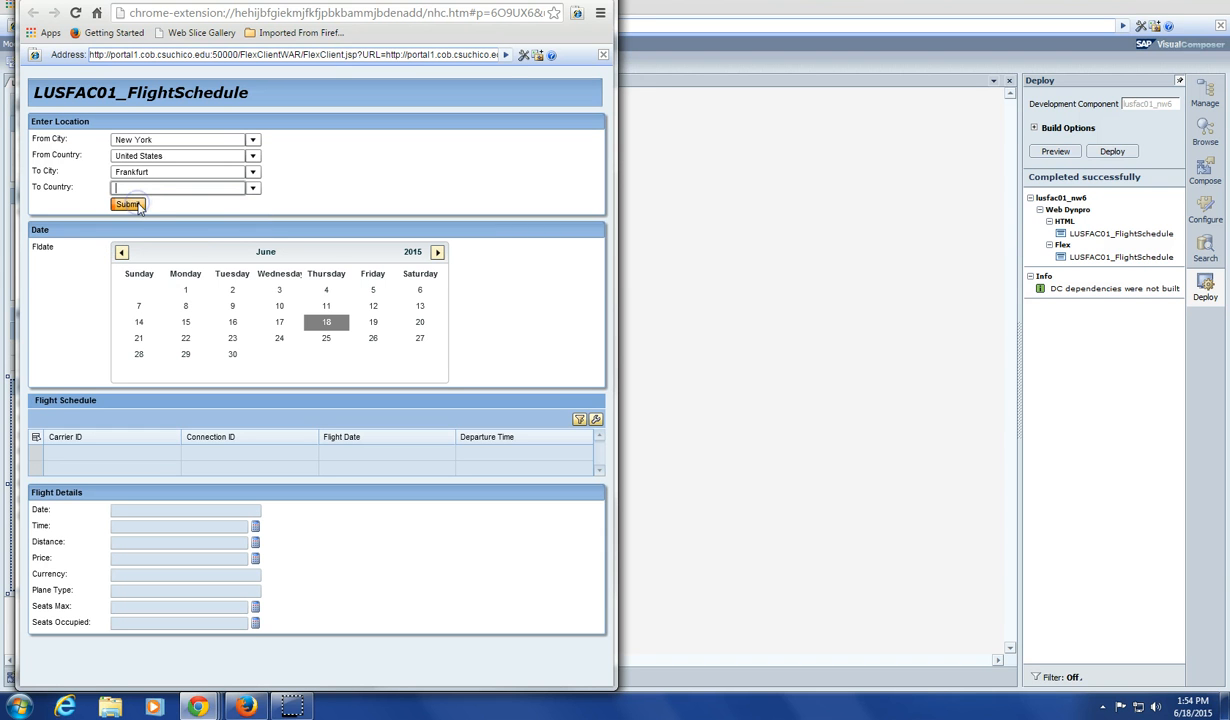
click(254, 189)
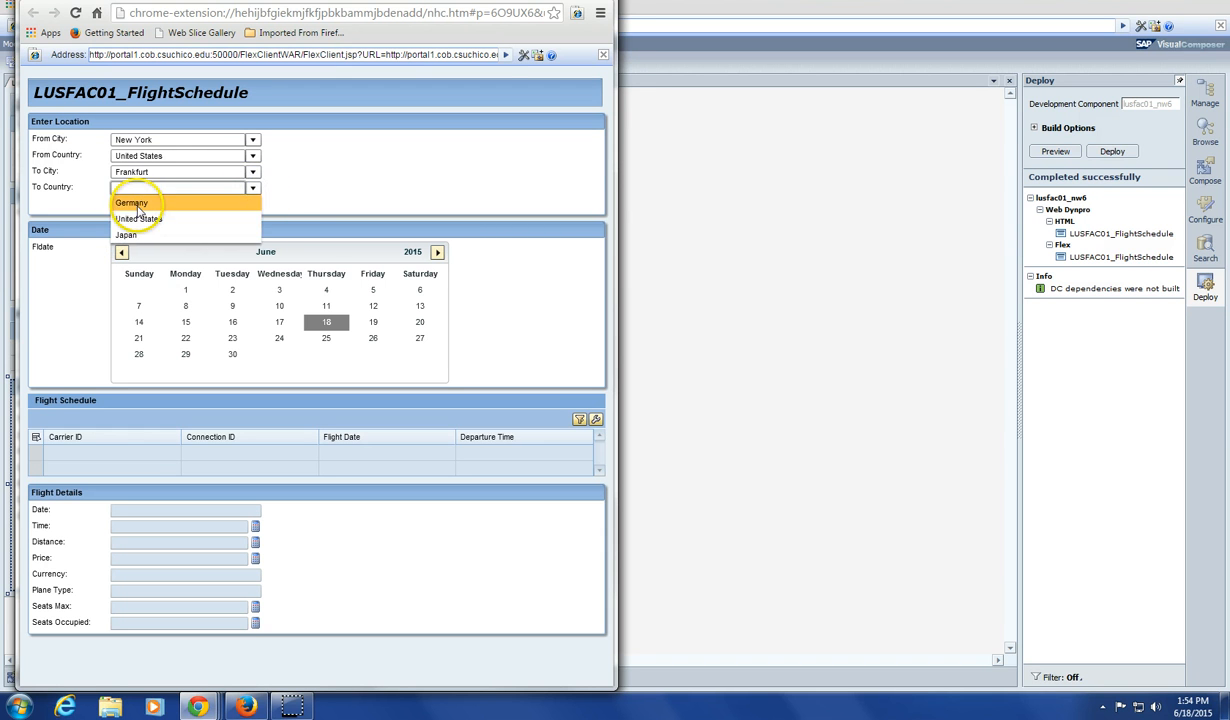
click(132, 203)
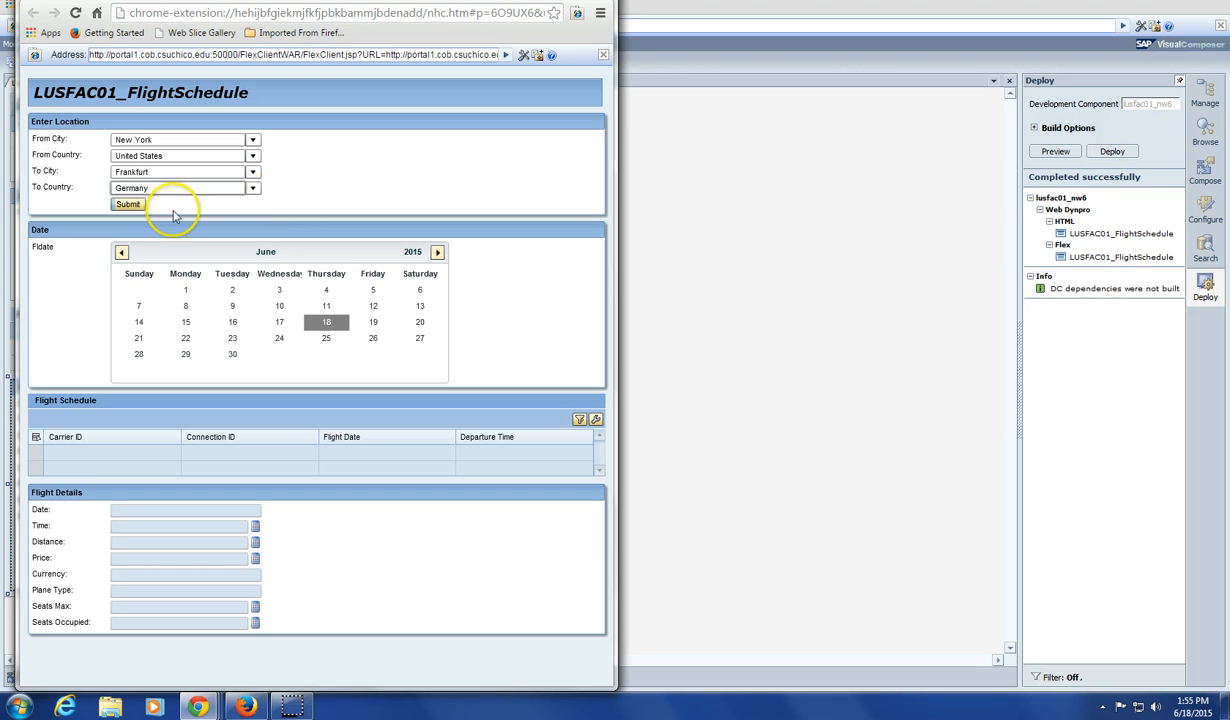
click(122, 205)
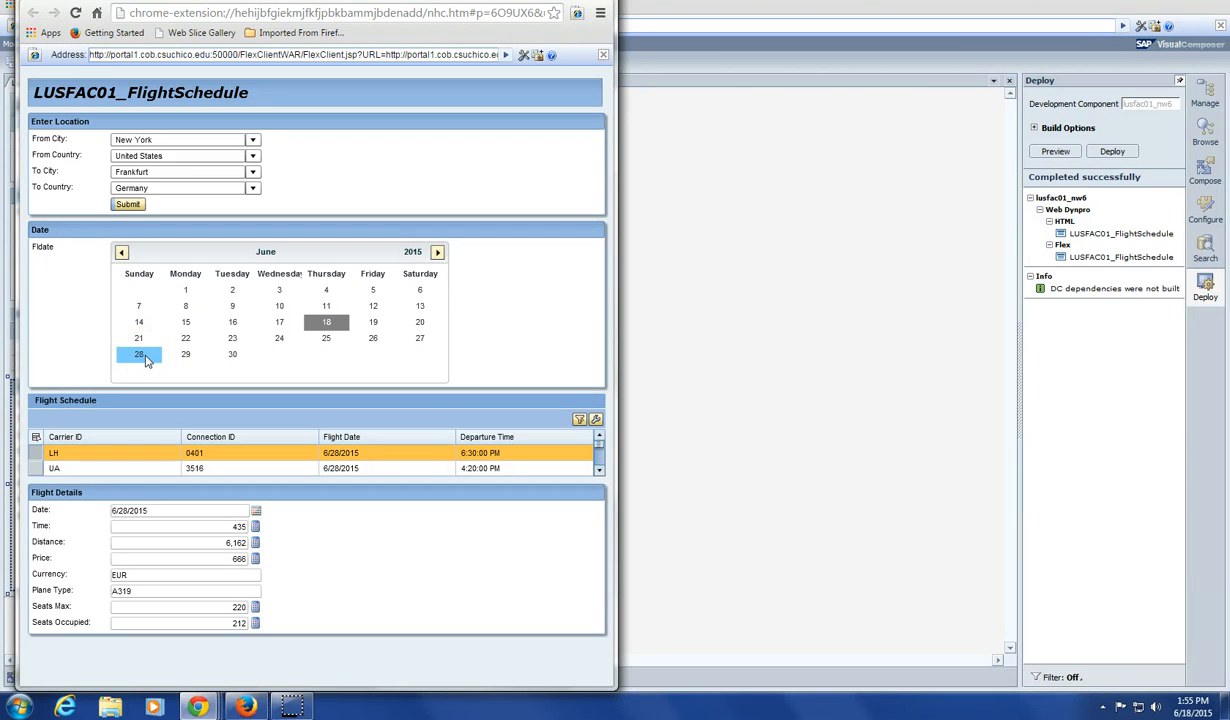
Step: Look through the further flights listed in the Flight Schedule table
click(436, 519)
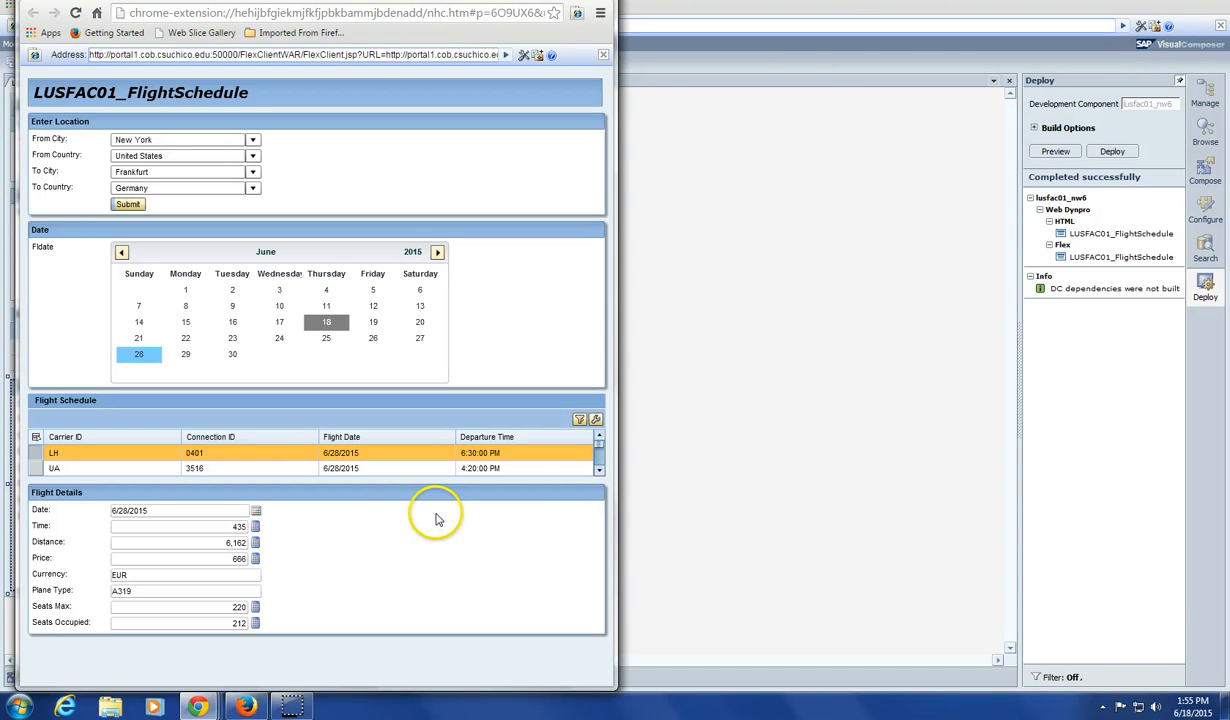
click(599, 470)
click(599, 470)
click(599, 470)
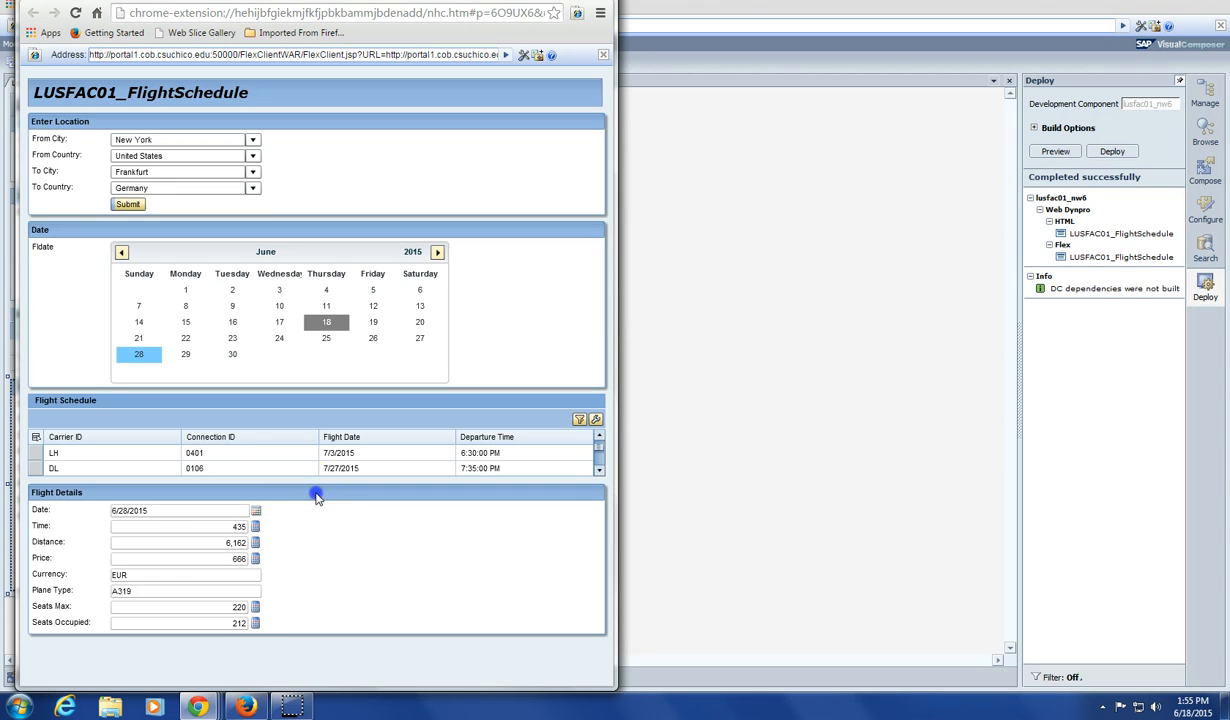
click(600, 471)
click(398, 442)
mouse_move(247, 708)
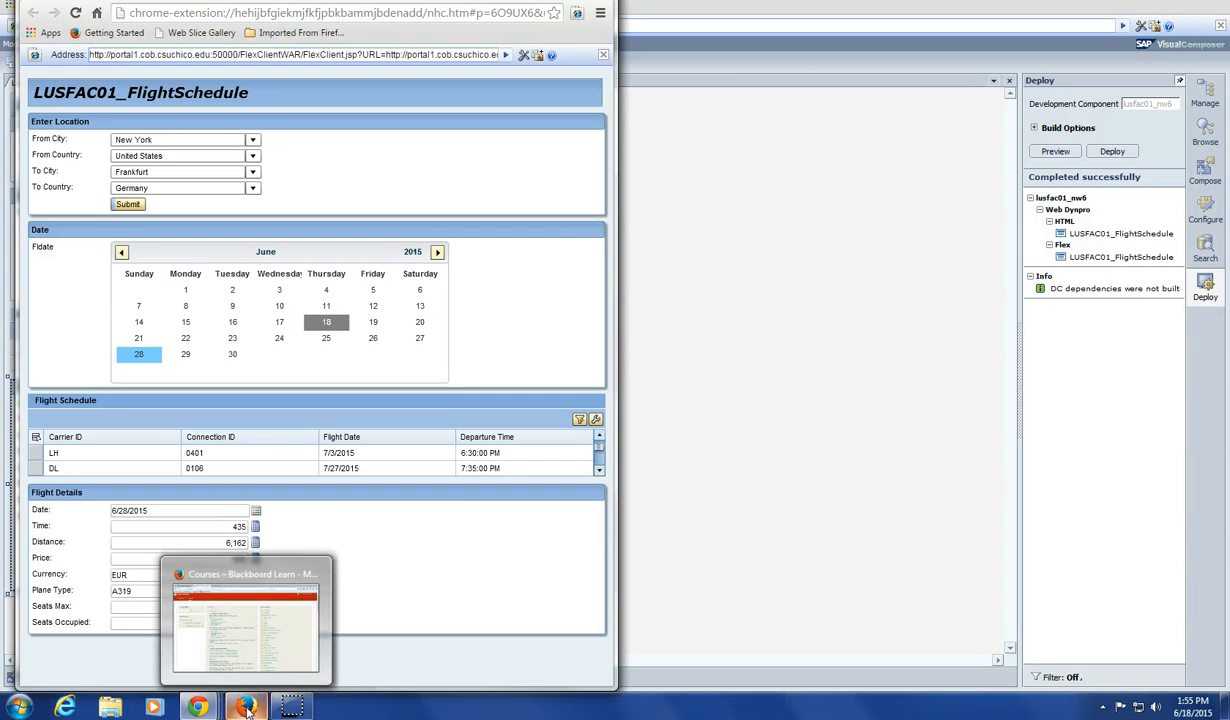